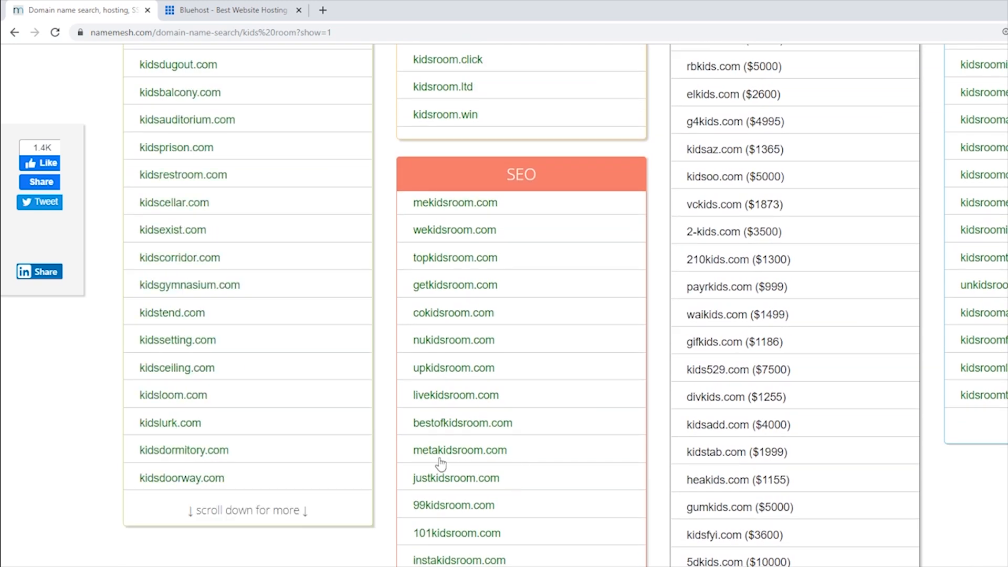
pyautogui.scroll(-3, 602, 427)
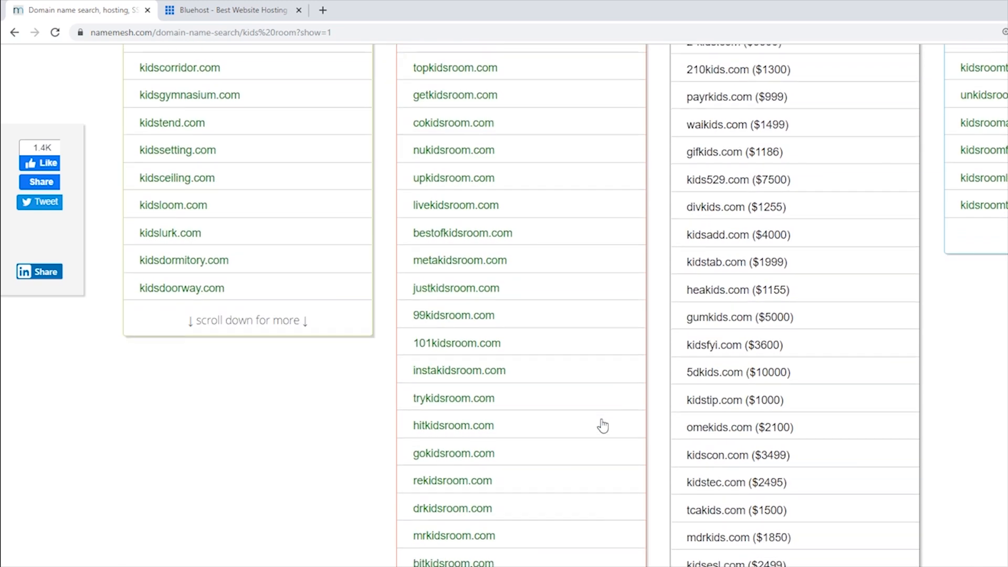
# Change the NameMesh search from 'kids room' to 'kids corner', generate ideas, and pick GoDaddy as registrar.
pyautogui.scroll(8, 515, 378)
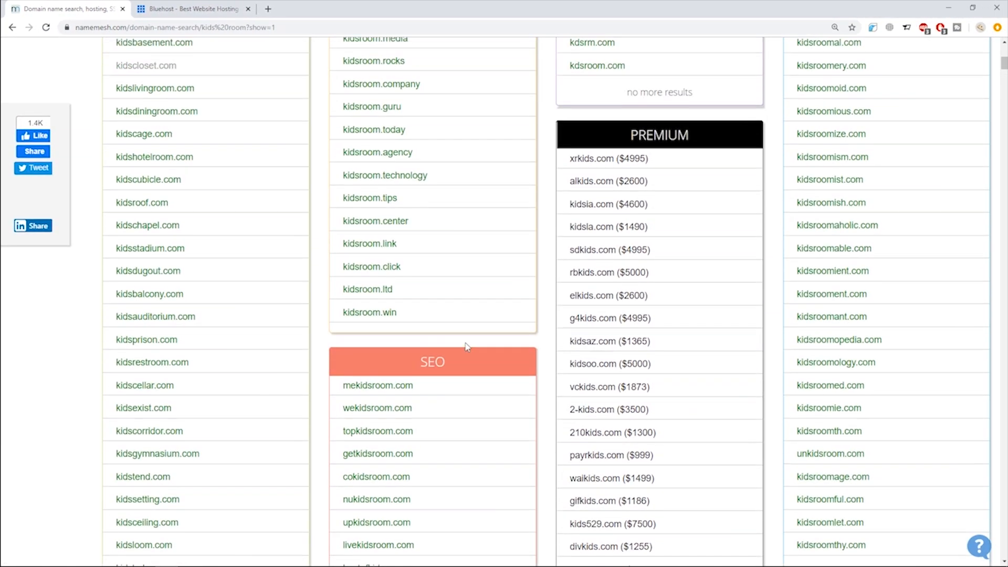
pyautogui.scroll(8, 466, 347)
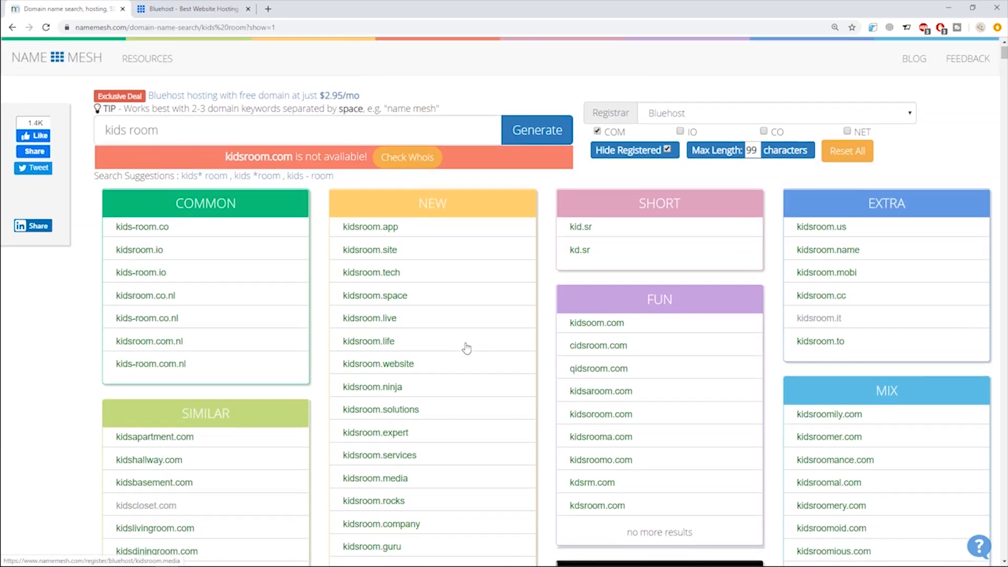
pyautogui.scroll(-3, 918, 378)
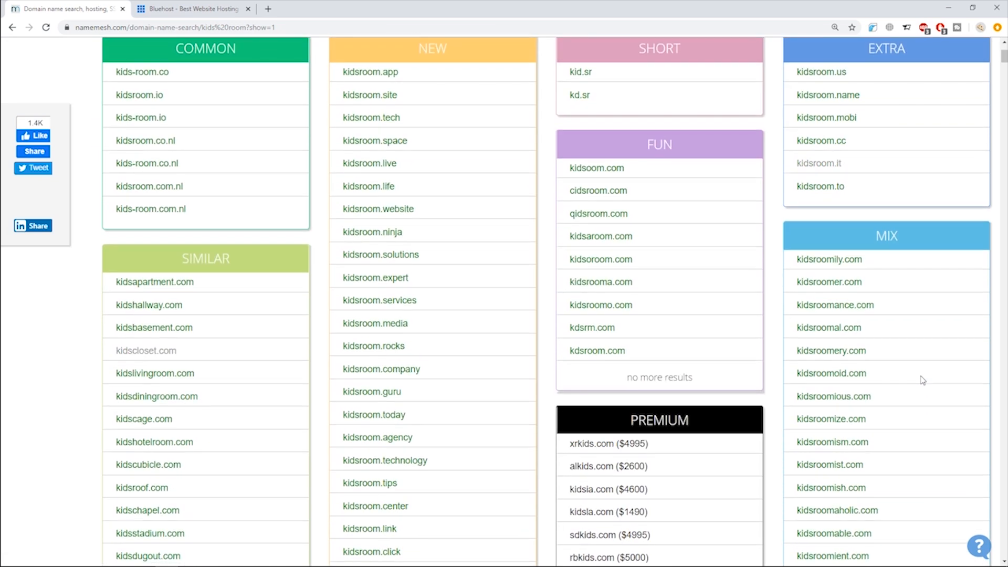
pyautogui.scroll(3, 918, 378)
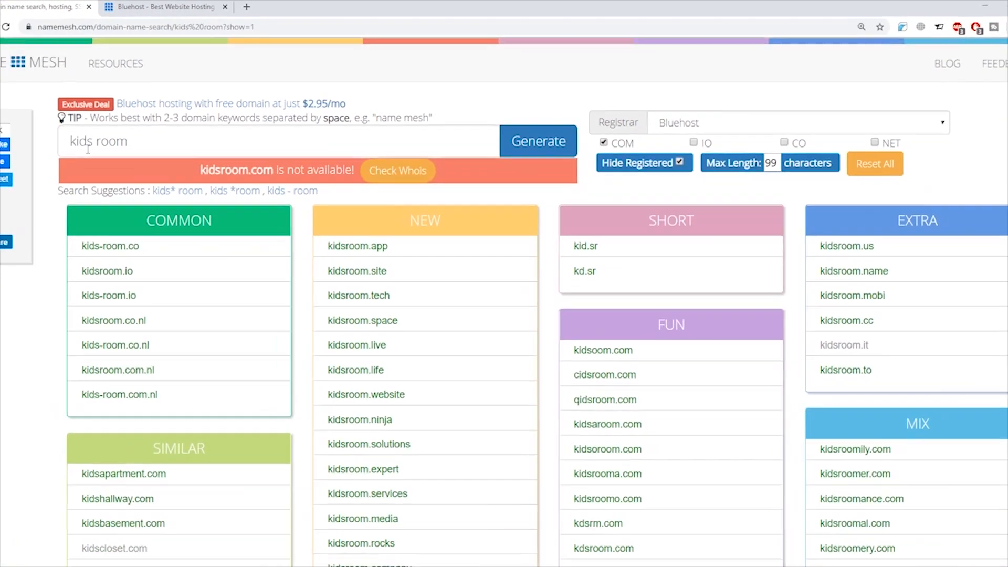
pyautogui.doubleClick(139, 131)
pyautogui.write('corner')
pyautogui.click(538, 131)
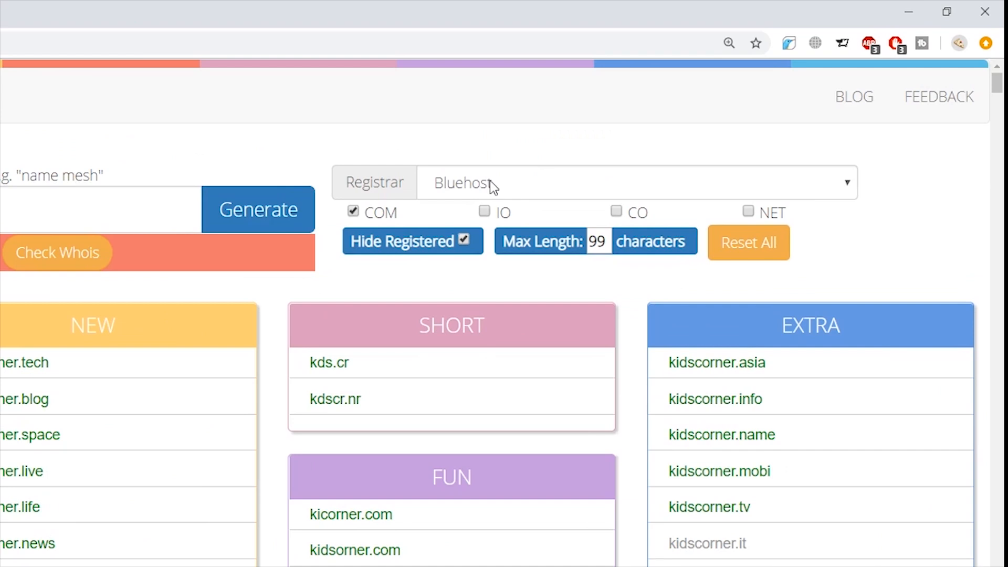
pyautogui.click(494, 187)
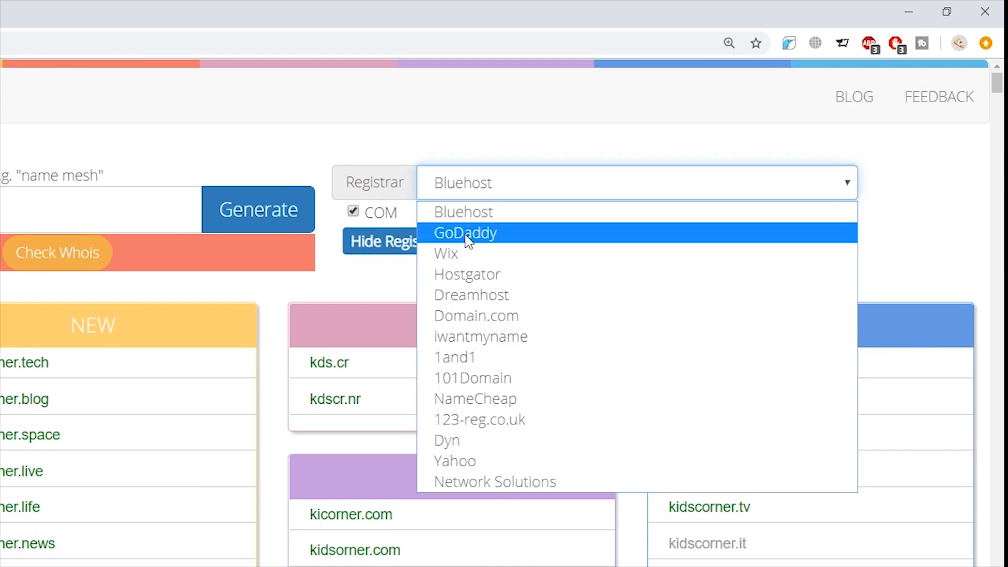
pyautogui.click(478, 238)
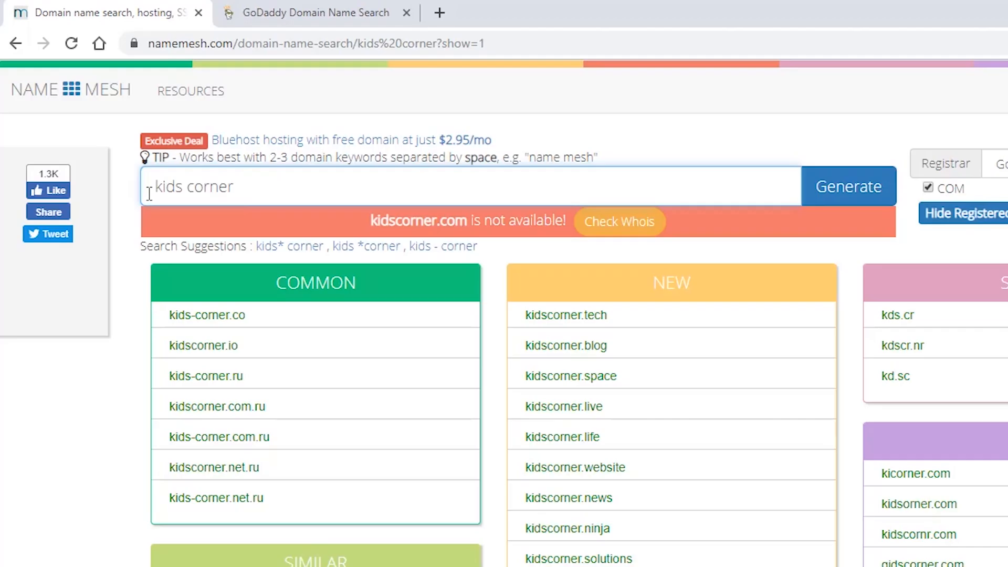
pyautogui.click(154, 190)
pyautogui.write('cute kids corner')
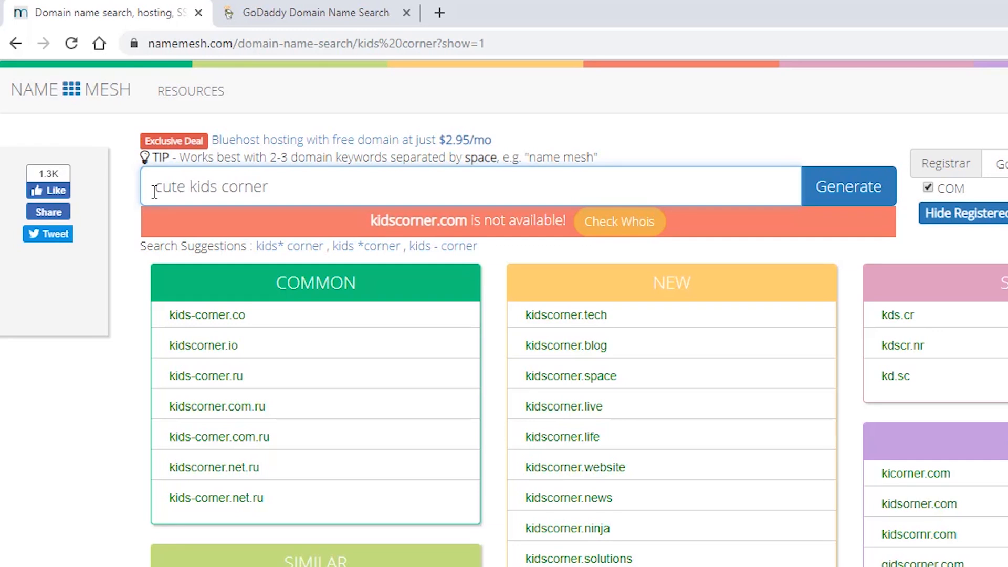
# Search 'cute kids corner' and add cutekidscorner.com to the GoDaddy cart.
pyautogui.press('Return')
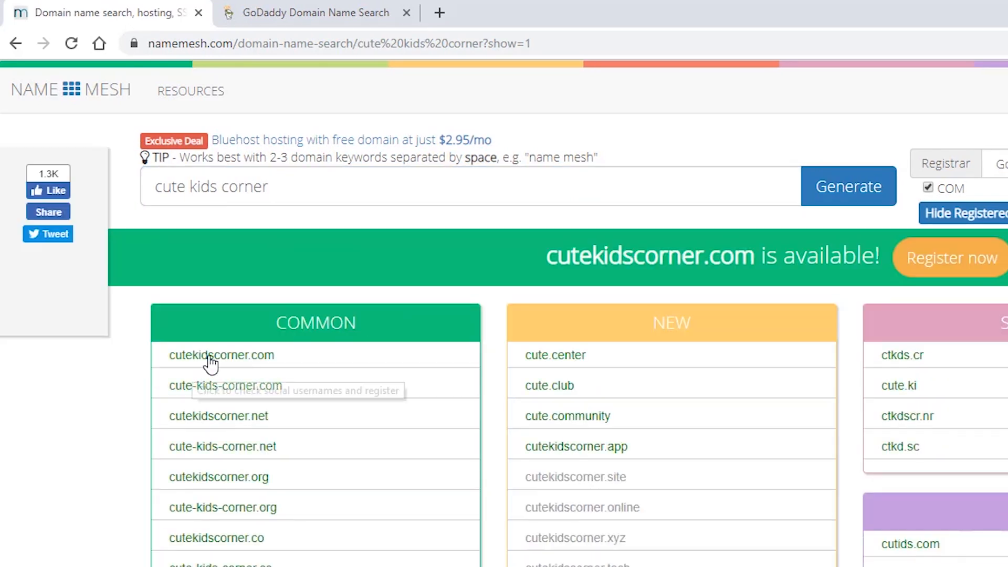
pyautogui.click(209, 357)
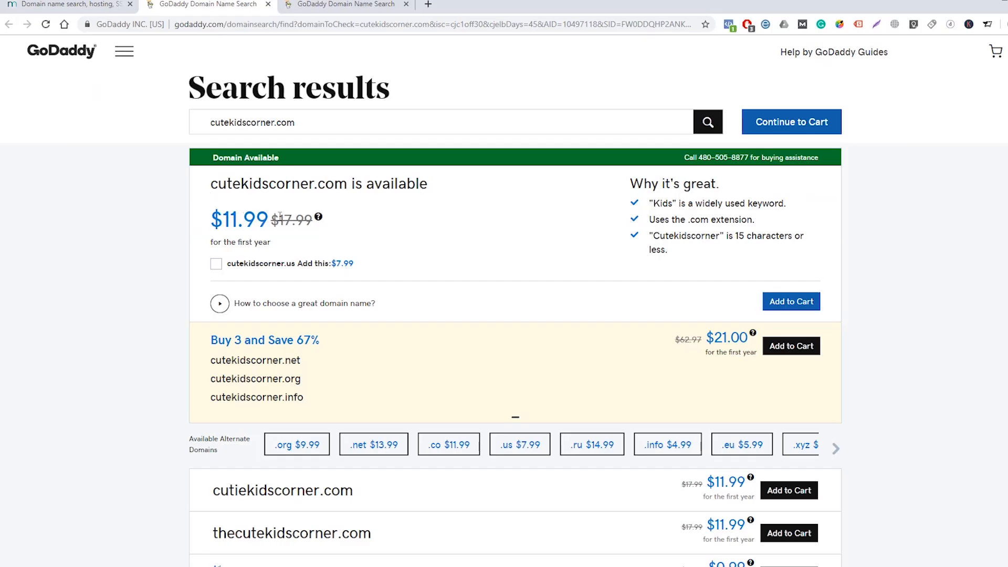
pyautogui.moveTo(651, 205); pyautogui.dragTo(706, 254)
pyautogui.click(706, 255)
pyautogui.click(784, 309)
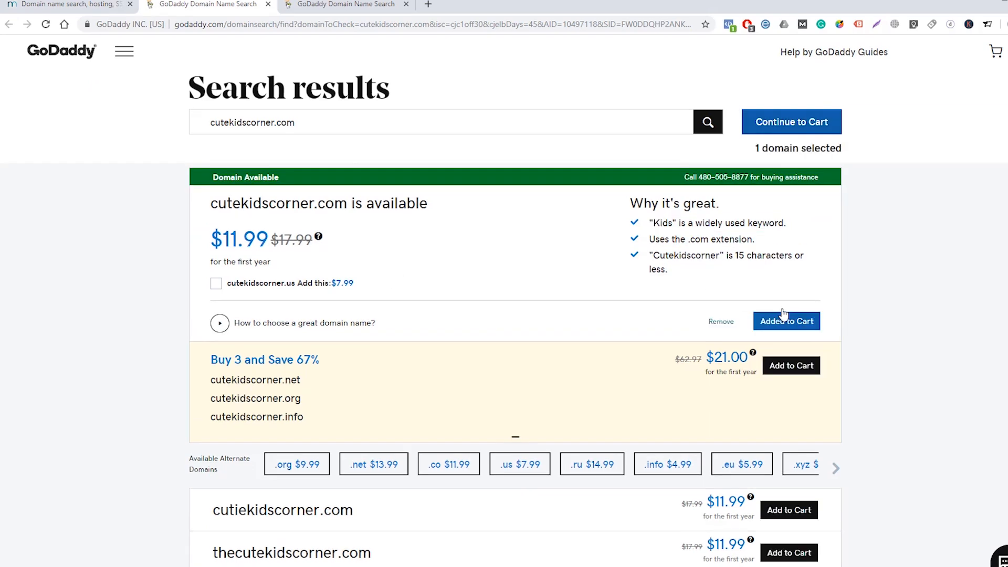
# Decline privacy protection, remove the website builder trial, and complete the cutekidscorner.com purchase.
pyautogui.click(778, 126)
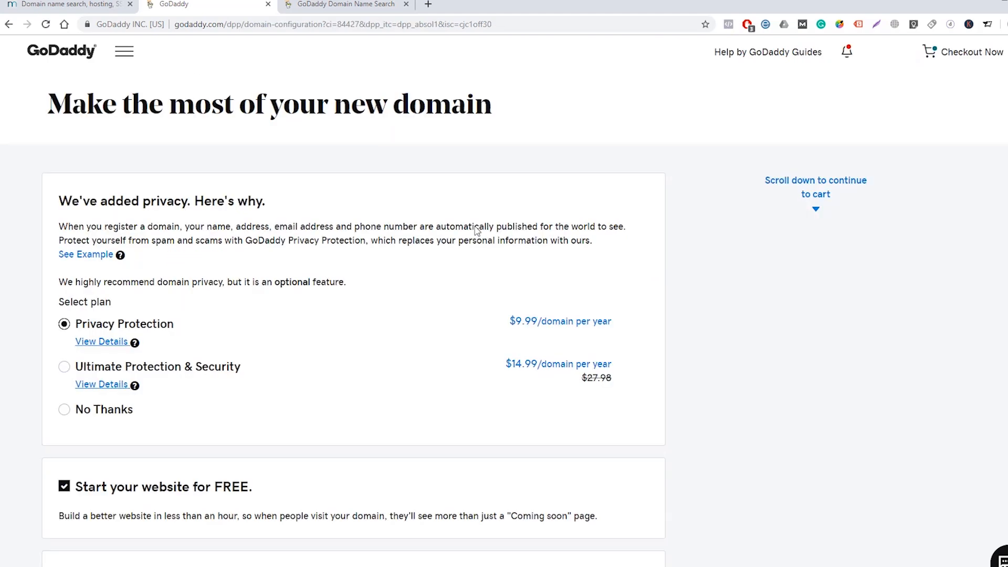
pyautogui.click(64, 408)
pyautogui.scroll(-1, 266, 418)
pyautogui.scroll(-4, 266, 417)
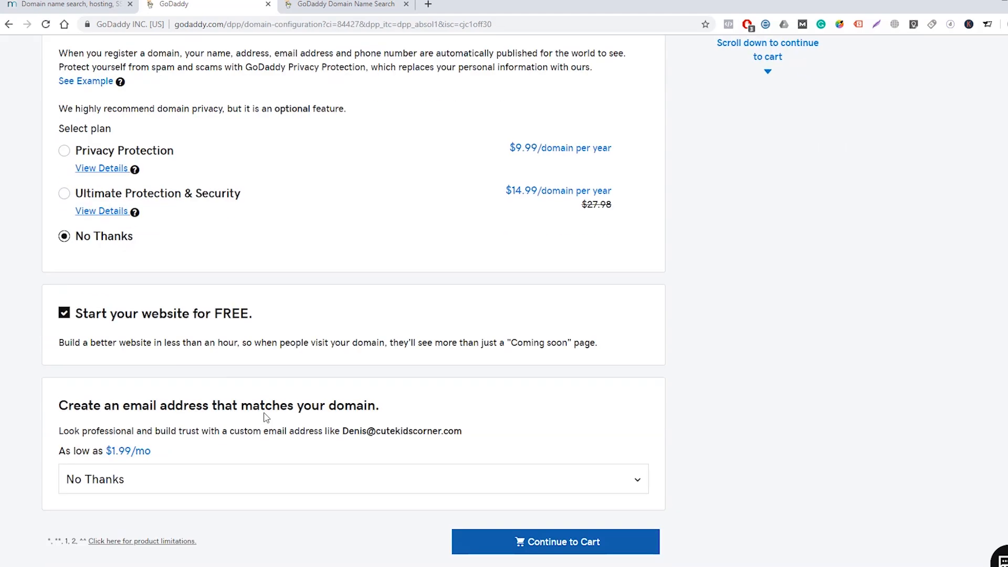
pyautogui.click(556, 424)
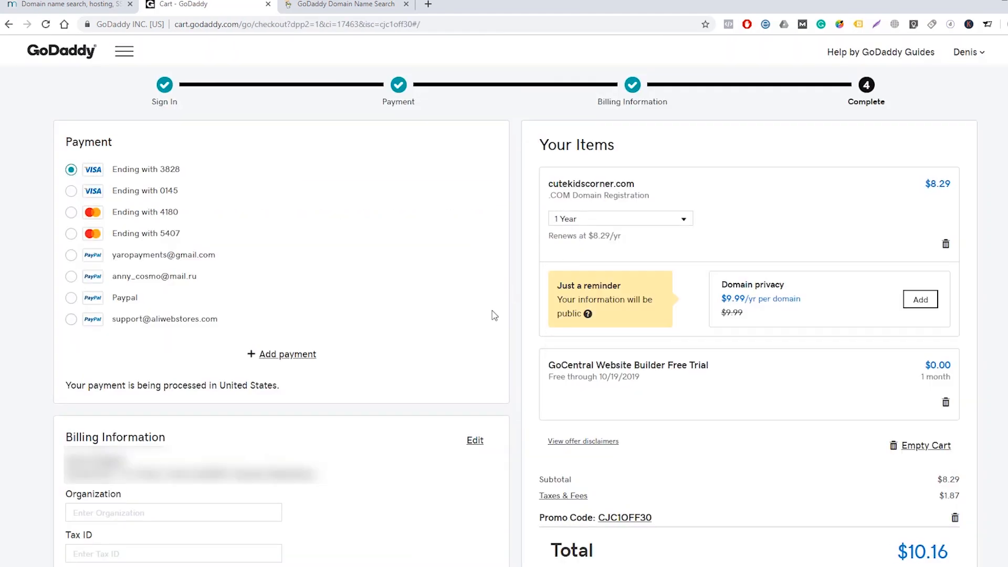
pyautogui.click(946, 402)
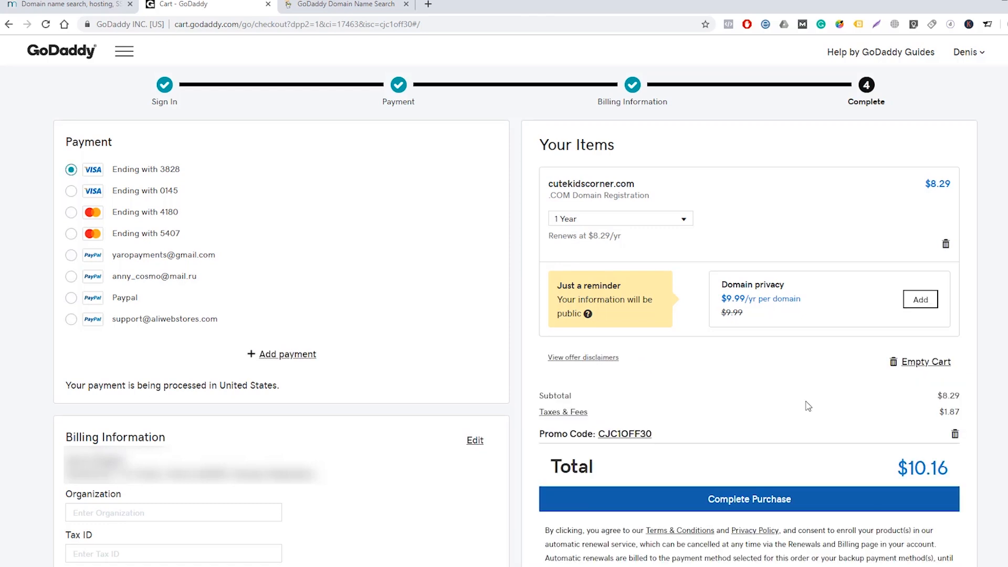
pyautogui.scroll(-1, 808, 406)
pyautogui.click(772, 442)
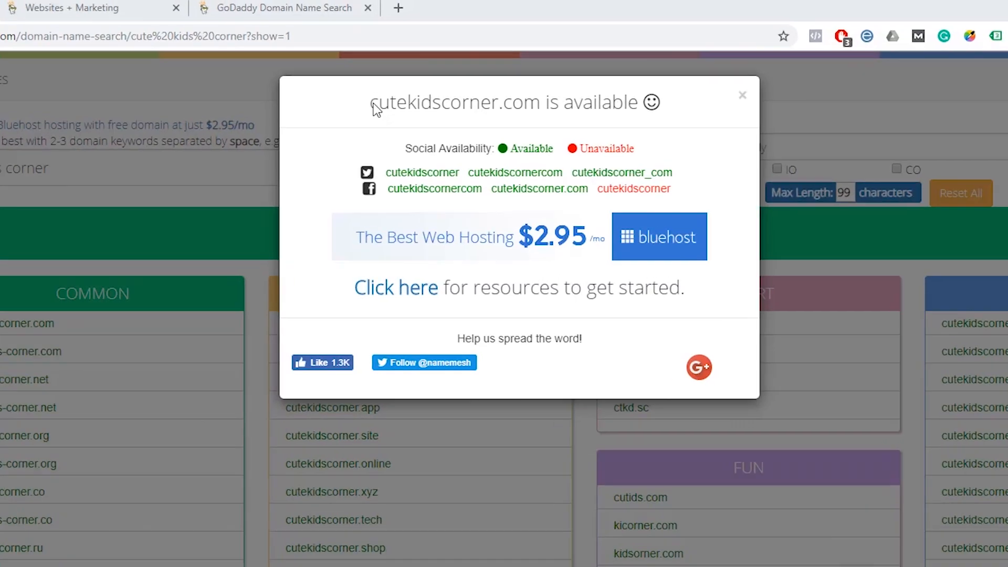
pyautogui.moveTo(374, 108); pyautogui.dragTo(544, 104)
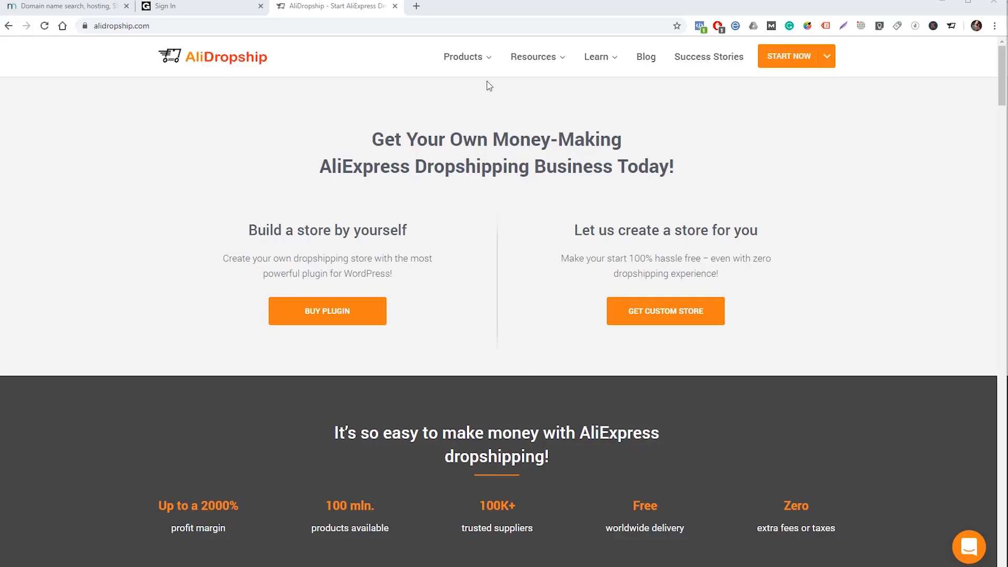
# Review the AliDropship hosting plans on the Hosting product page.
pyautogui.moveTo(484, 62)
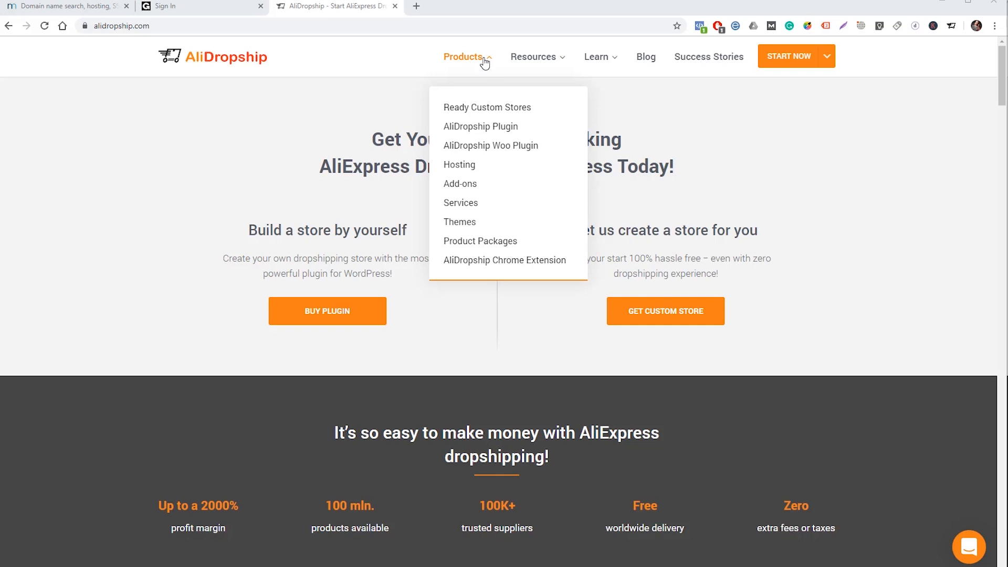
pyautogui.click(467, 165)
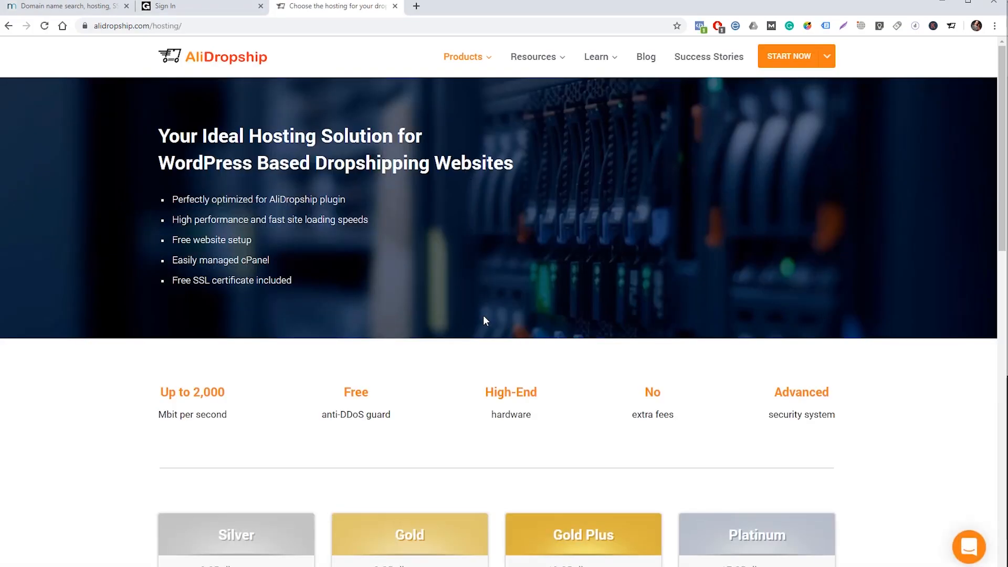
pyautogui.scroll(-3, 484, 316)
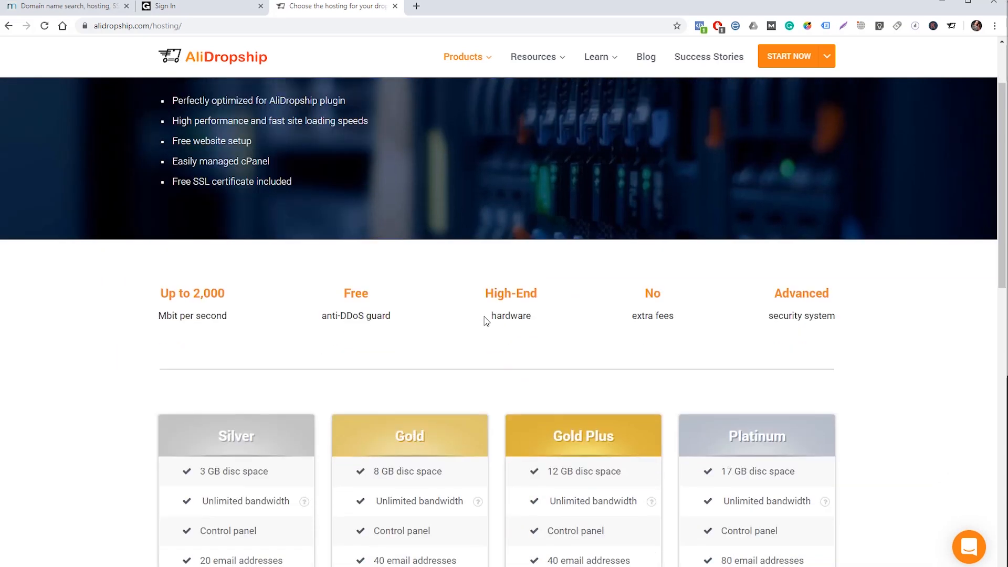
pyautogui.scroll(-3, 484, 322)
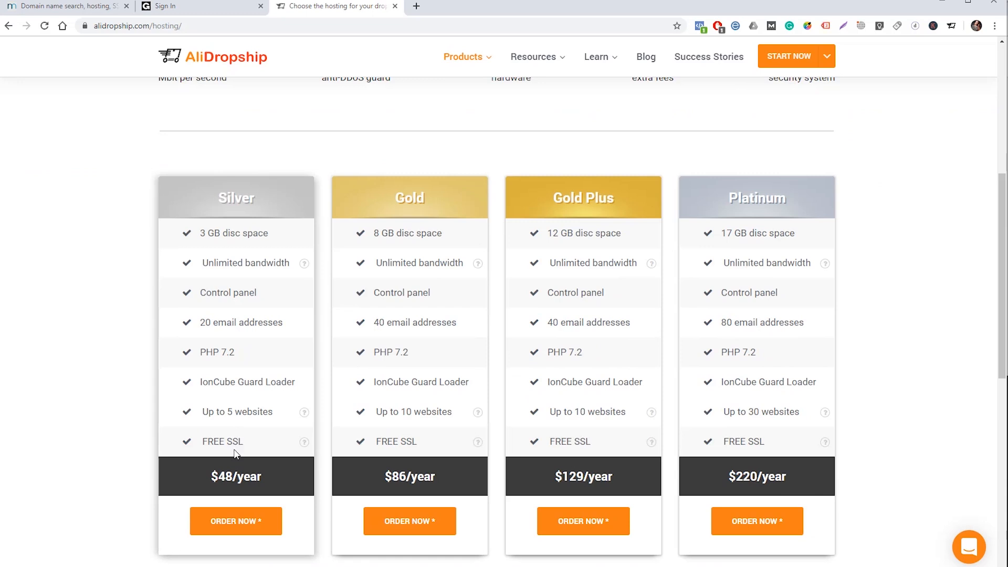
pyautogui.scroll(6, 235, 473)
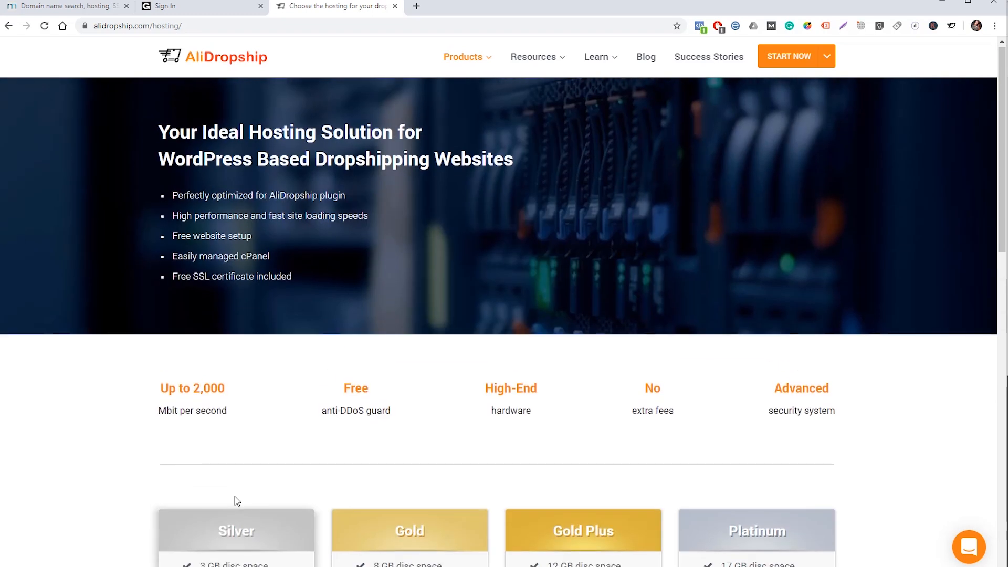
# Buy the AliDropship Woo Plugin with 1 year of hosting added, entering the buyer's e-mail.
pyautogui.moveTo(463, 57)
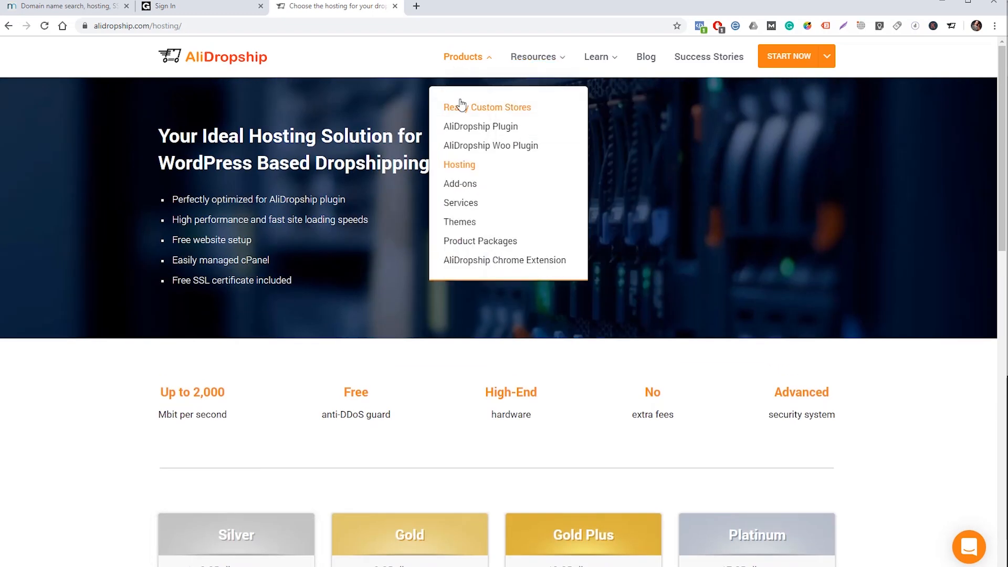
pyautogui.click(464, 145)
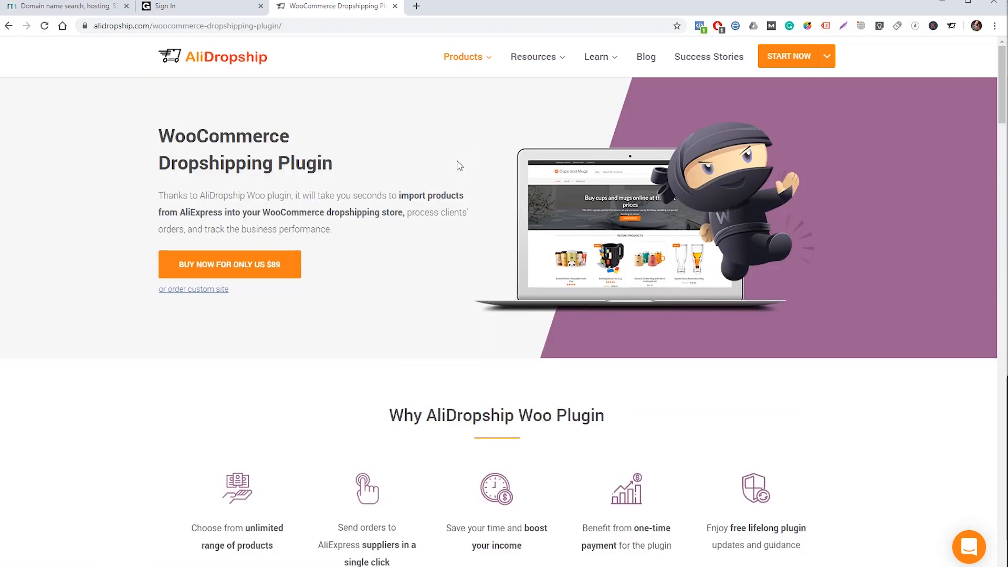
pyautogui.click(275, 262)
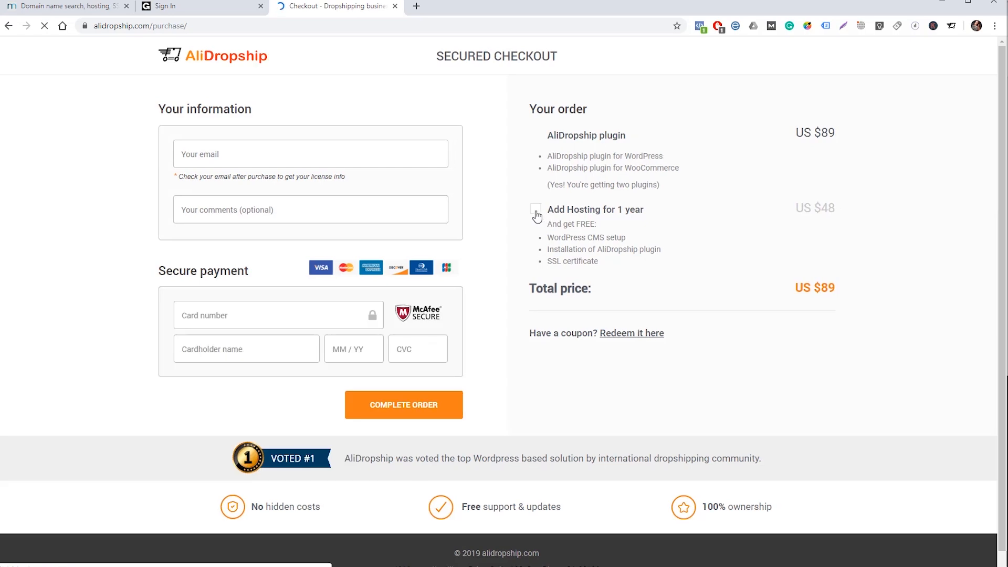
pyautogui.click(535, 212)
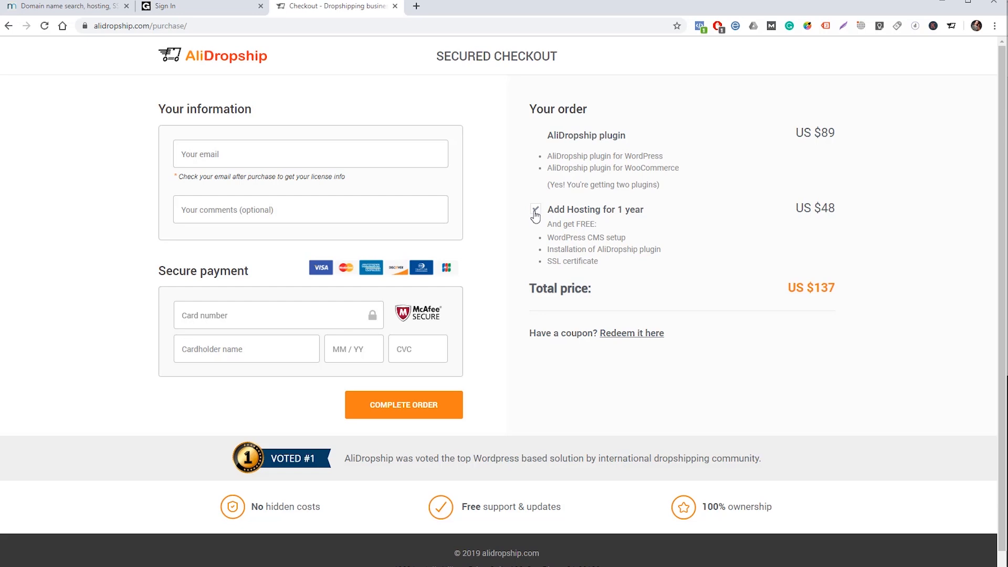
pyautogui.click(260, 163)
pyautogui.click(381, 414)
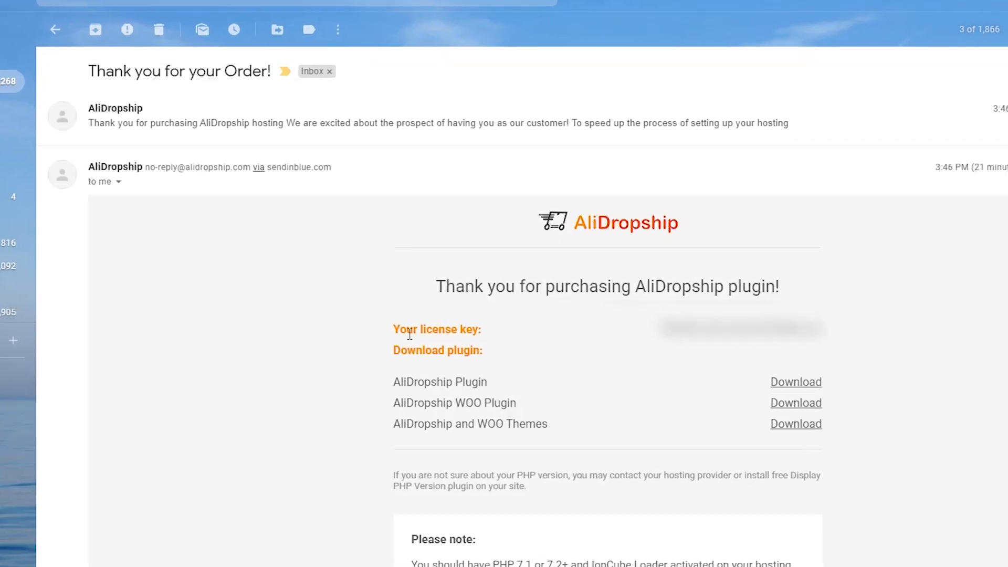
pyautogui.doubleClick(425, 323)
pyautogui.moveTo(420, 349); pyautogui.dragTo(469, 350)
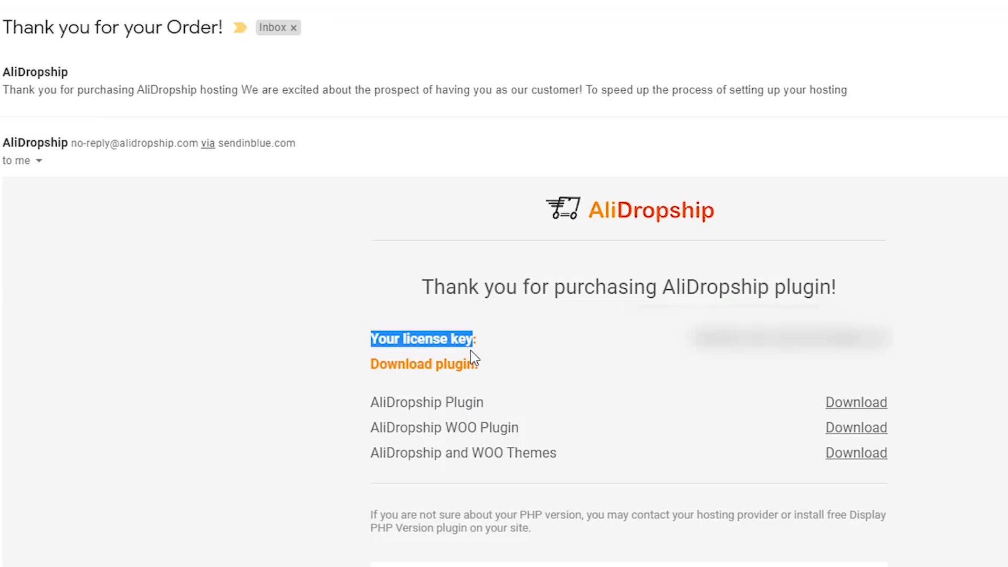
pyautogui.click(484, 403)
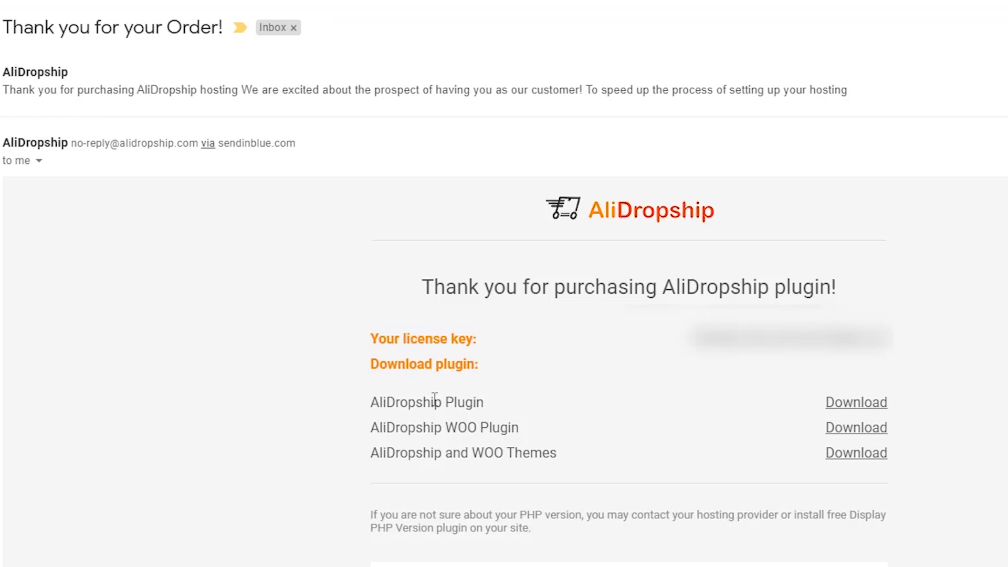
pyautogui.moveTo(371, 428); pyautogui.dragTo(526, 441)
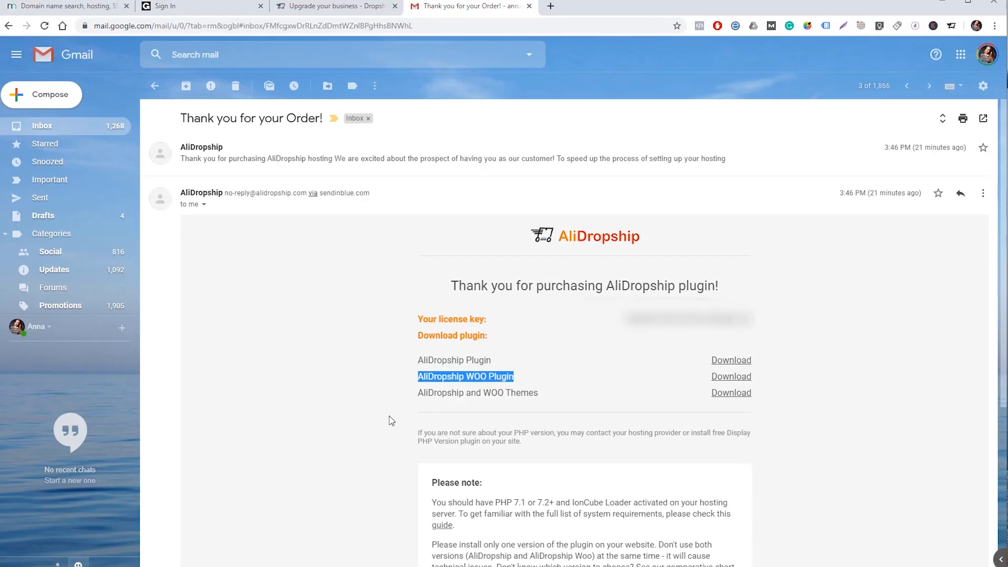
pyautogui.tripleClick(495, 394)
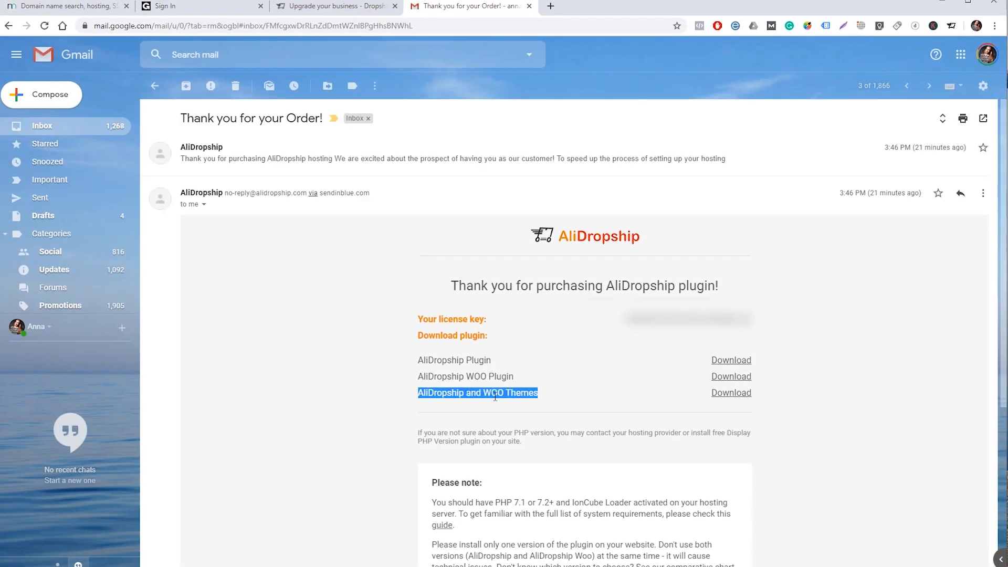
pyautogui.click(495, 394)
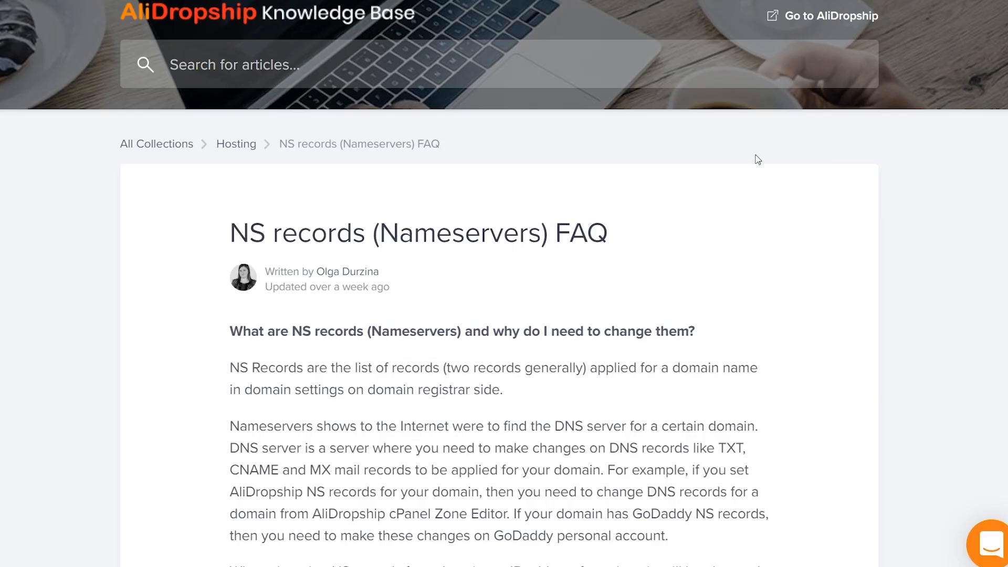
pyautogui.scroll(-3, 686, 194)
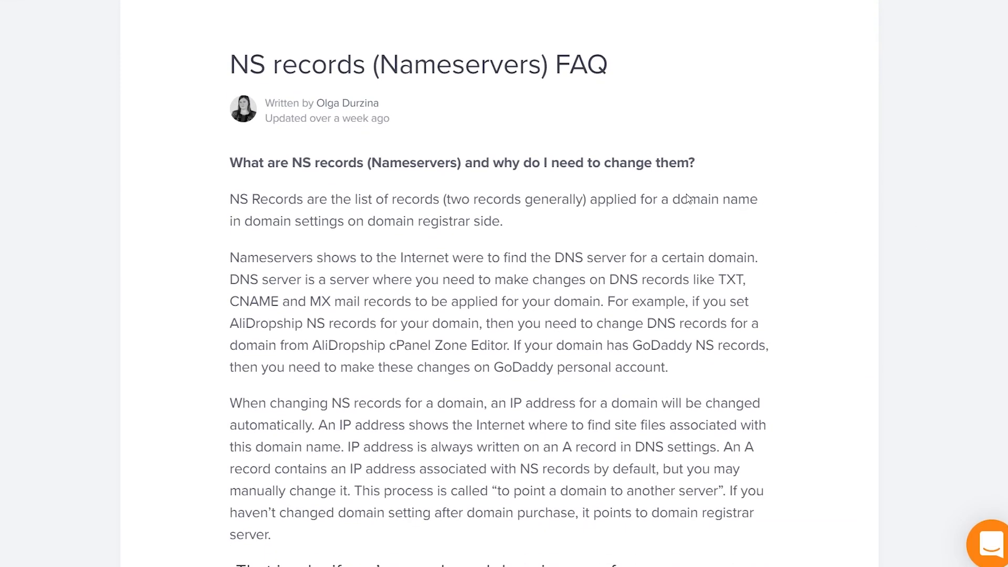
pyautogui.scroll(-5, 845, 178)
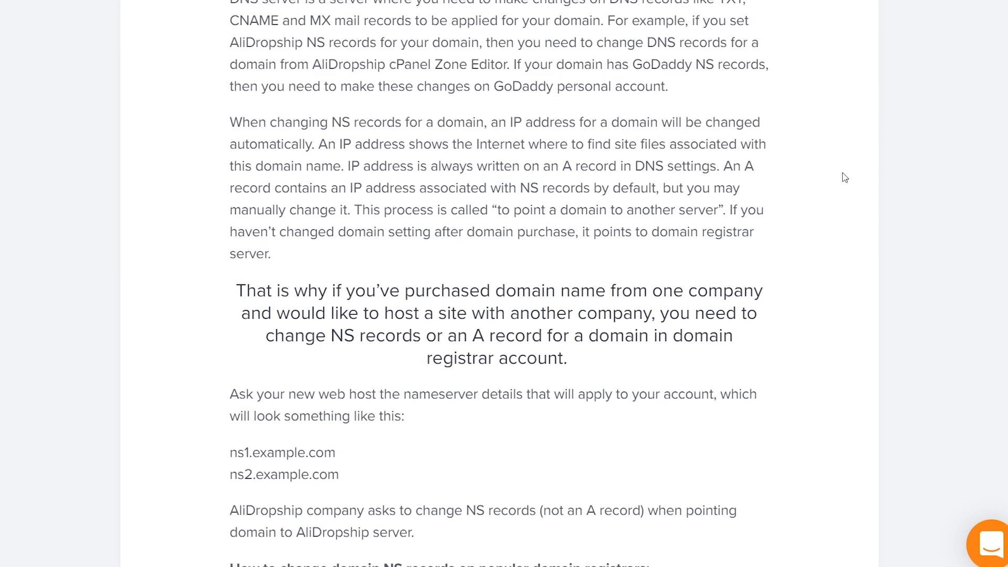
pyautogui.scroll(-4, 845, 177)
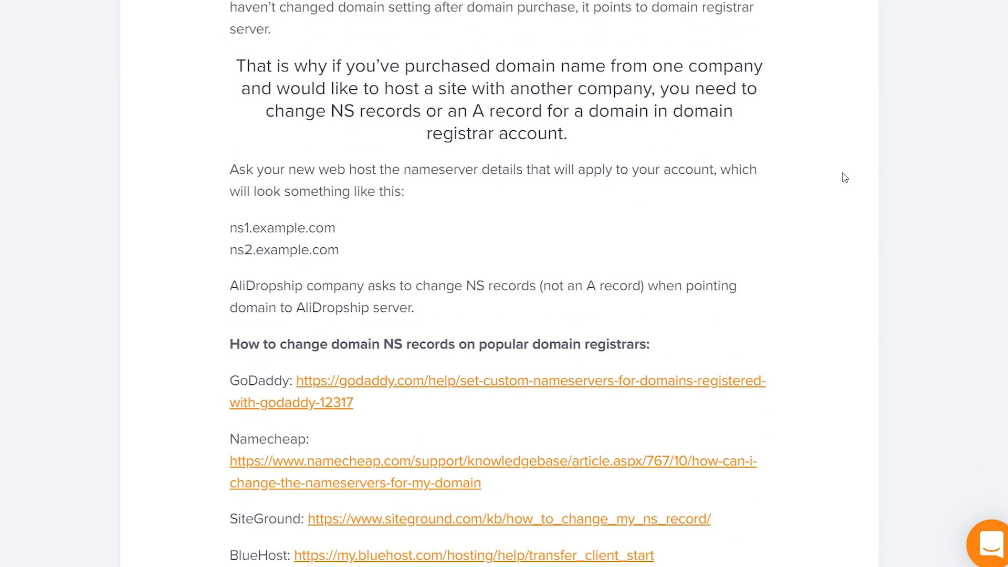
pyautogui.scroll(-4, 845, 177)
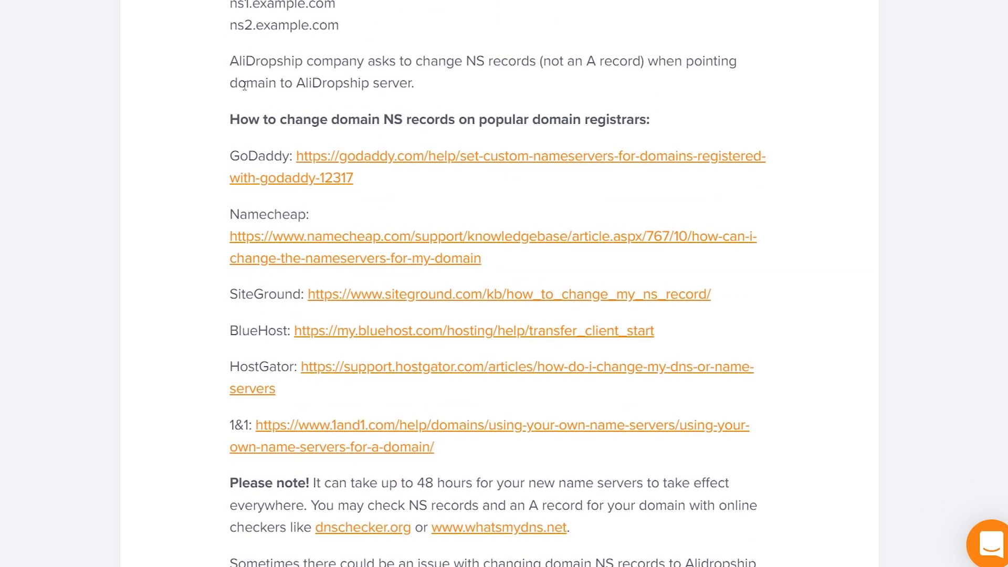
pyautogui.moveTo(231, 60); pyautogui.dragTo(441, 86)
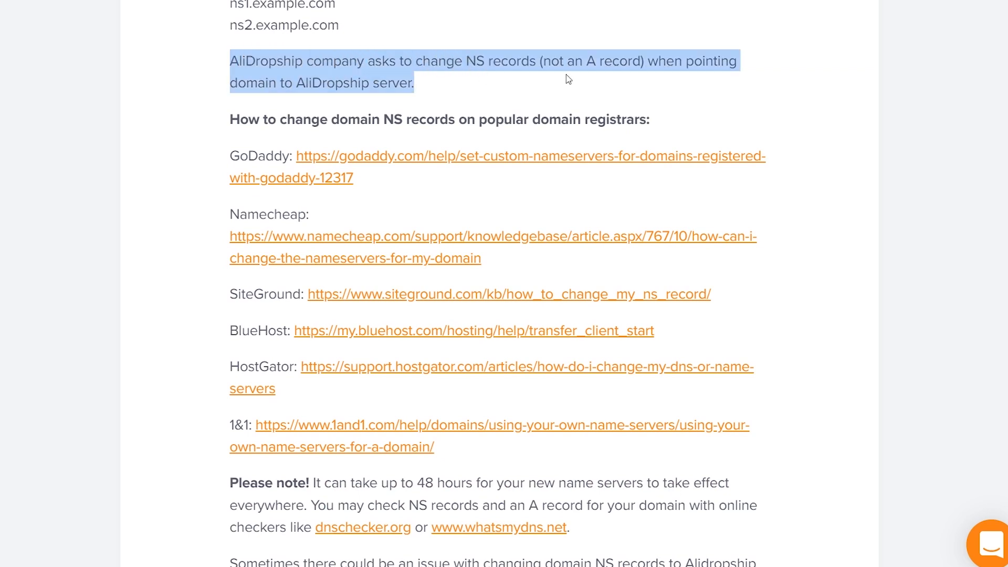
pyautogui.click(566, 99)
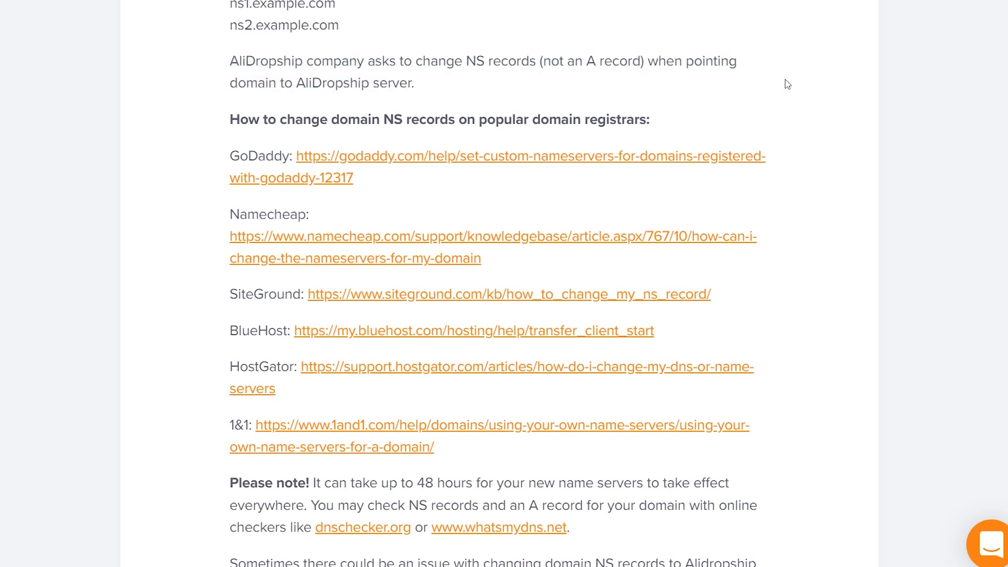
pyautogui.scroll(-3, 788, 84)
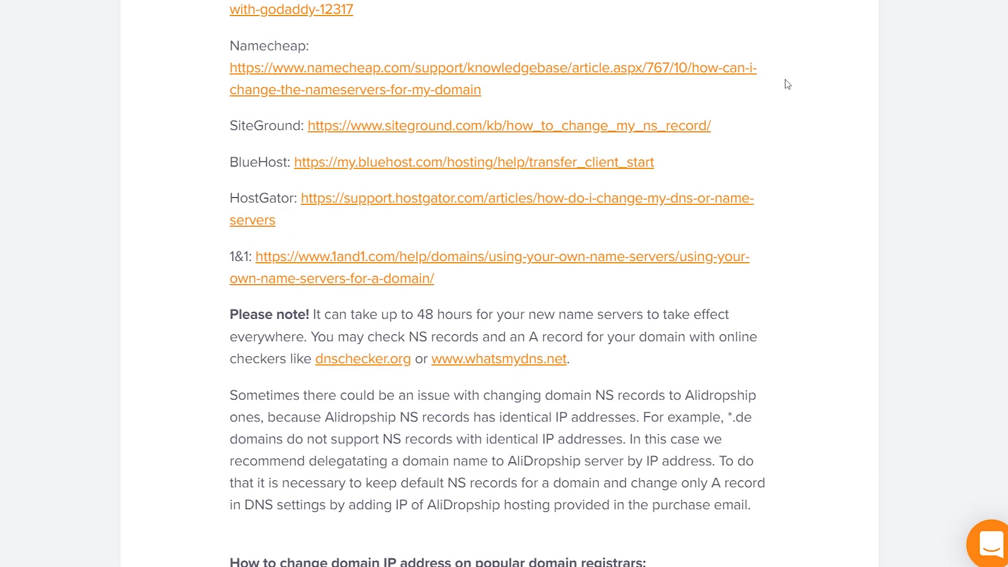
pyautogui.scroll(-3, 787, 84)
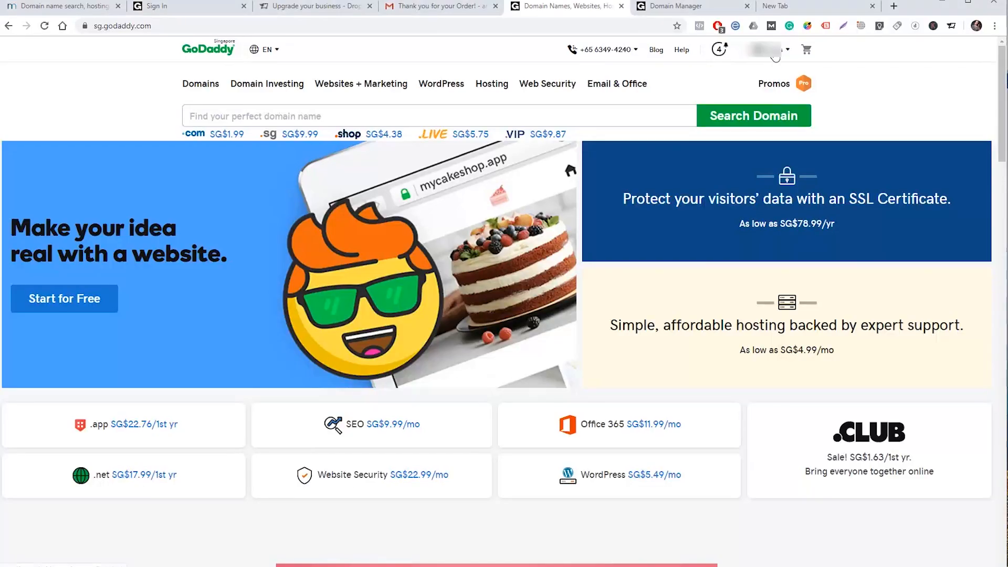
# Find cutekidscorner in GoDaddy's domain management and open its settings.
pyautogui.click(768, 49)
pyautogui.click(257, 147)
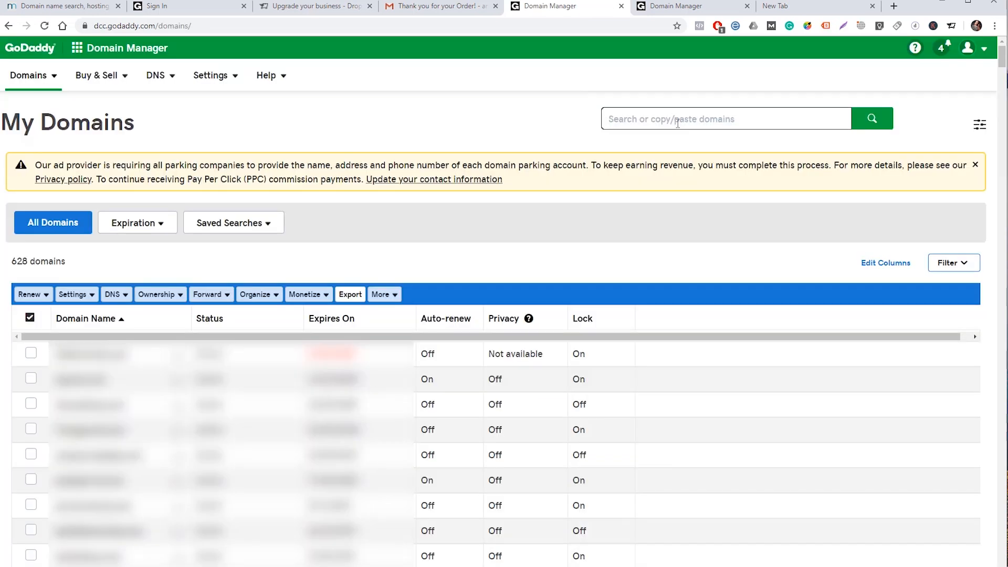
pyautogui.click(677, 123)
pyautogui.write('cutekidscorn')
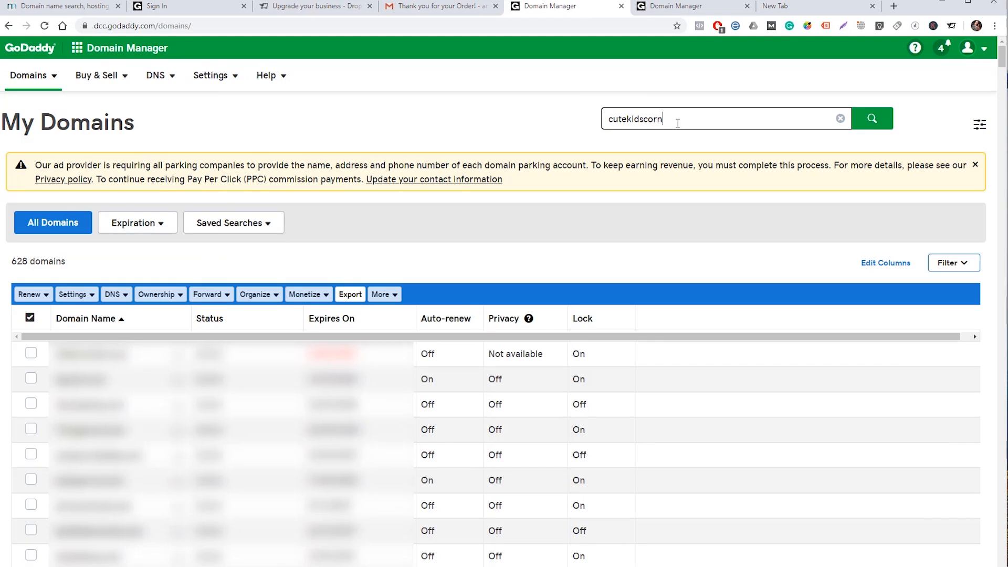
pyautogui.write('er')
pyautogui.press('Return')
pyautogui.click(80, 359)
# Set custom nameservers ns157.alidropship.com and ns158.alidropship.com and save.
pyautogui.scroll(-5, 196, 376)
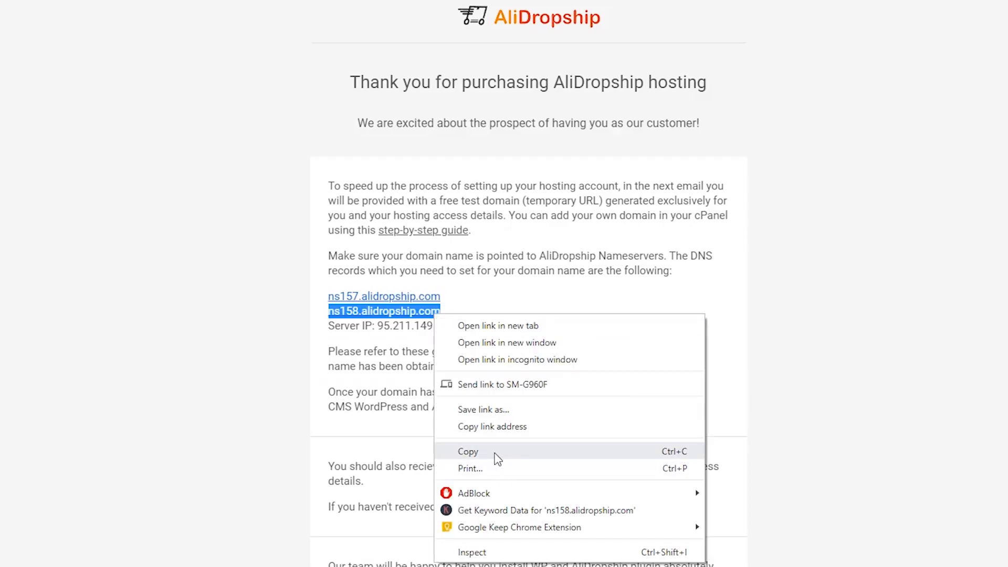
pyautogui.click(496, 452)
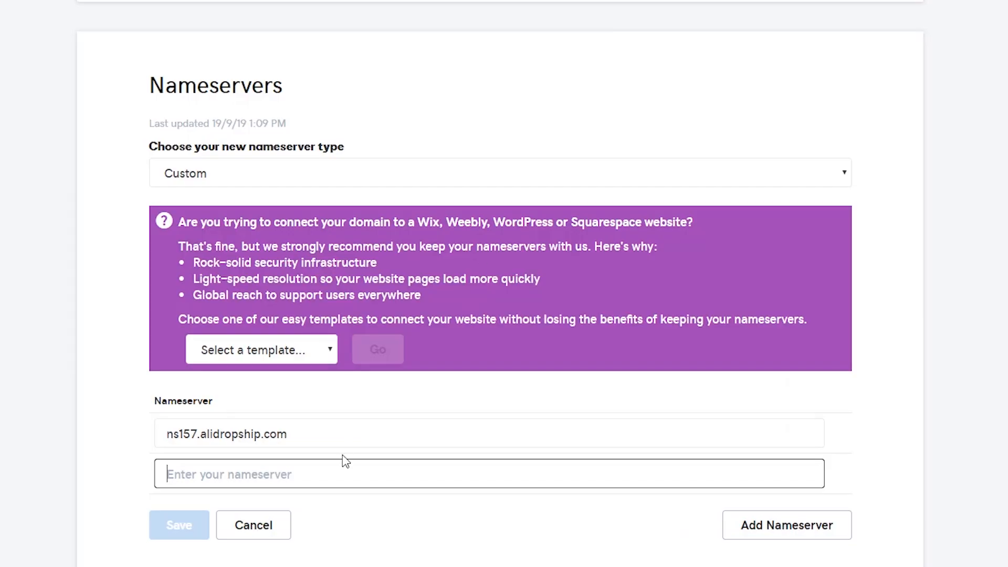
pyautogui.rightClick(329, 472)
pyautogui.click(407, 336)
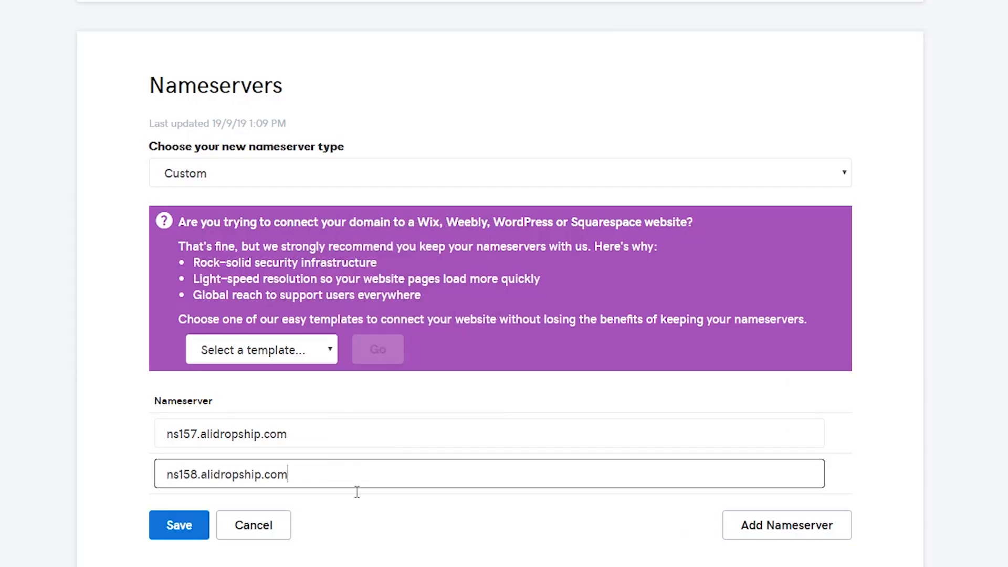
pyautogui.click(200, 526)
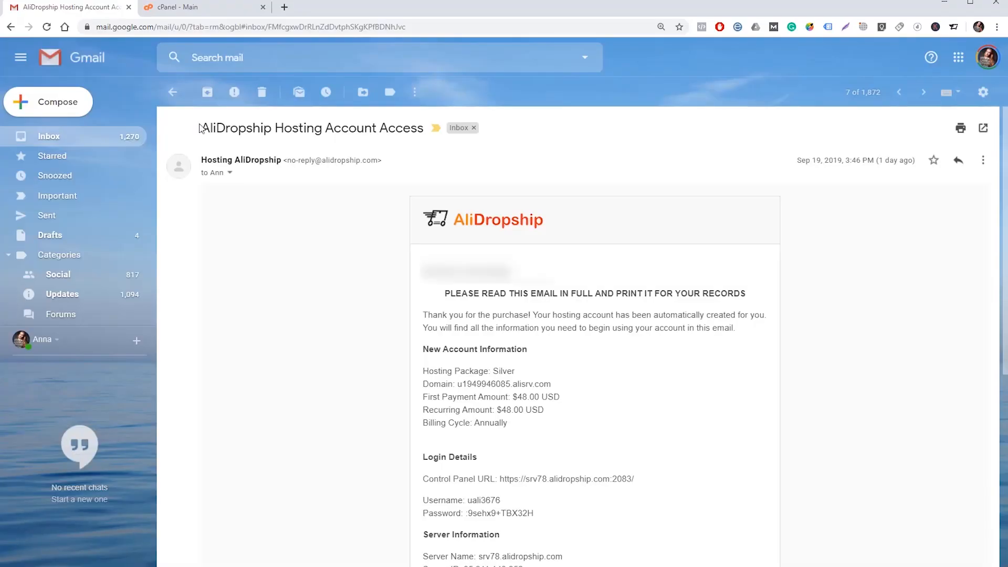
pyautogui.moveTo(201, 129); pyautogui.dragTo(435, 136)
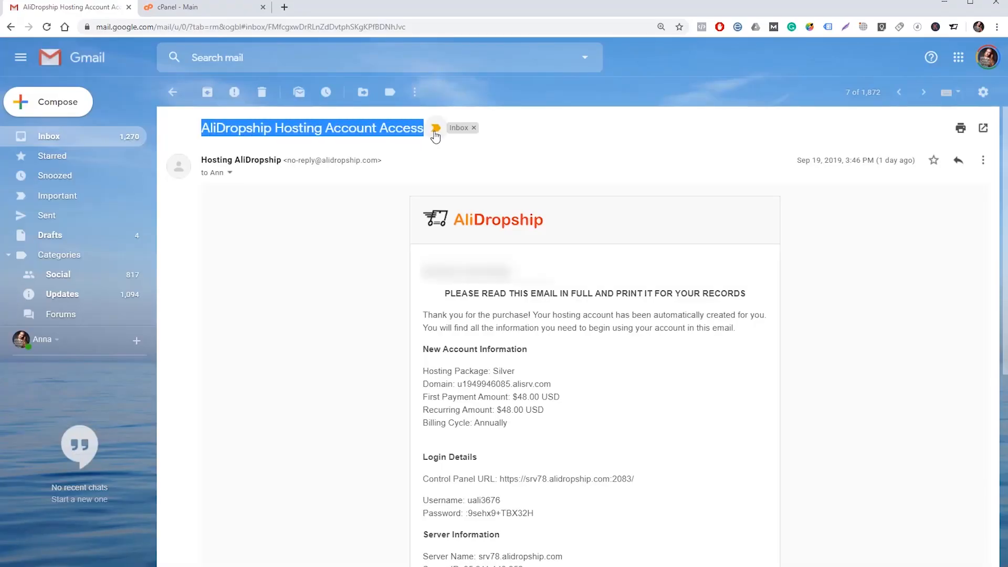
pyautogui.click(400, 299)
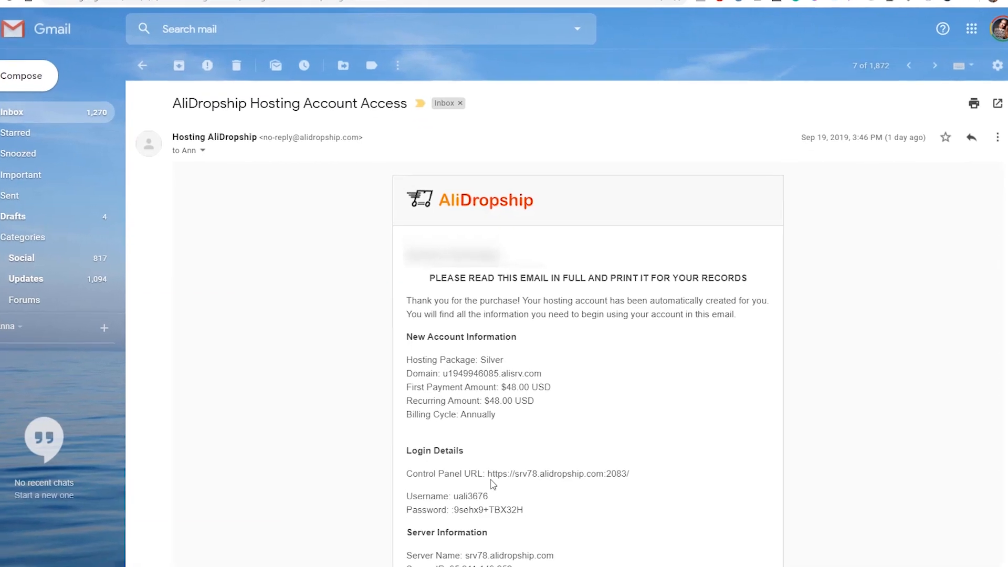
pyautogui.moveTo(500, 479); pyautogui.dragTo(639, 486)
pyautogui.moveTo(604, 450); pyautogui.dragTo(605, 449)
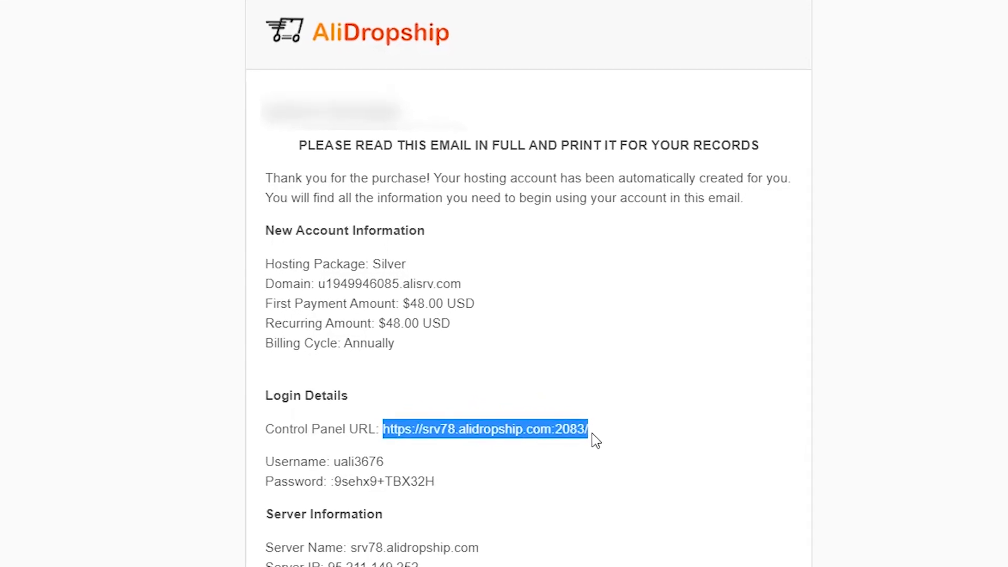
pyautogui.click(479, 478)
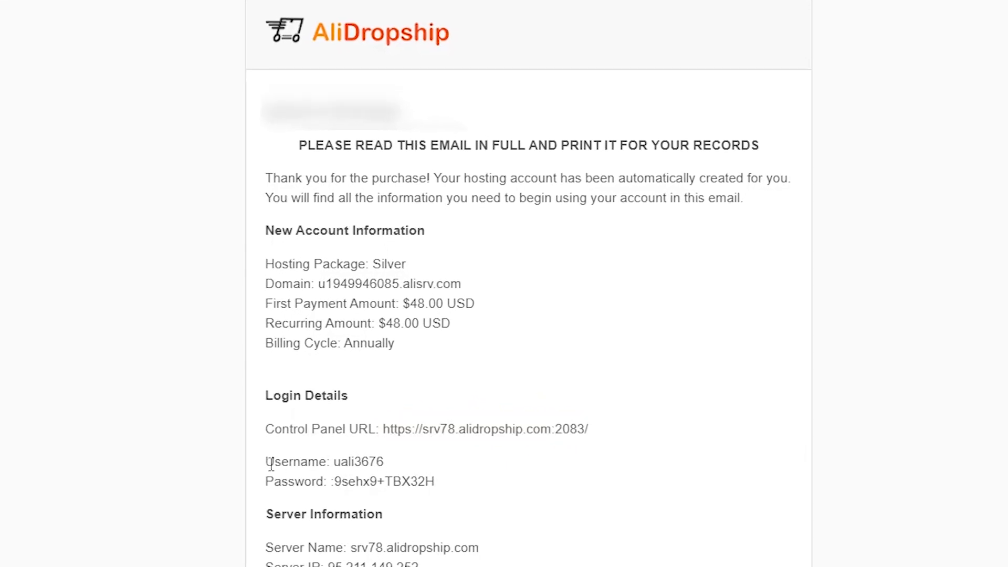
pyautogui.moveTo(264, 462); pyautogui.dragTo(464, 496)
pyautogui.click(467, 496)
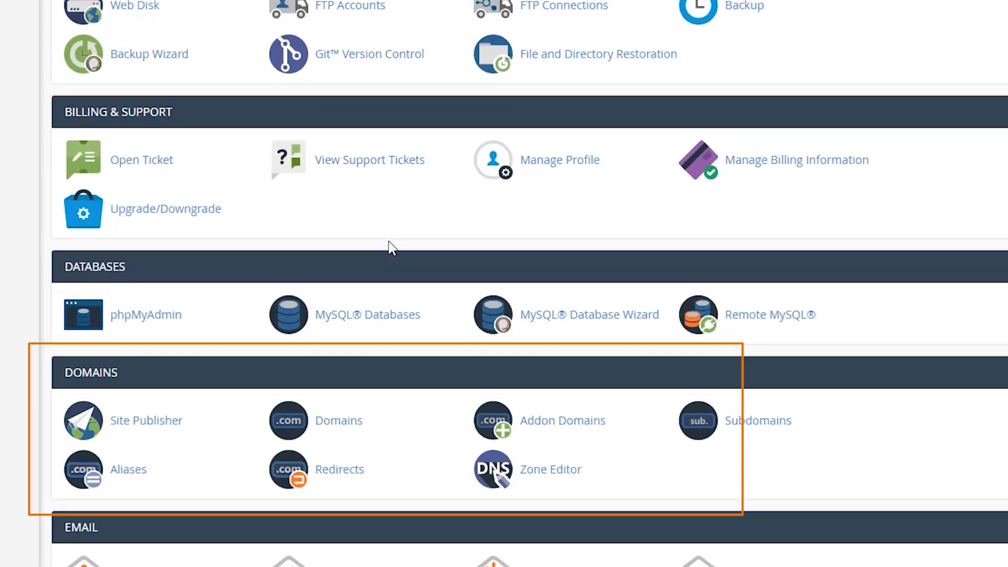
# Create addon domain cutekidscorner.com with root /public_html/cutekidscorner.com, then return to cPanel home.
pyautogui.scroll(-3, 391, 247)
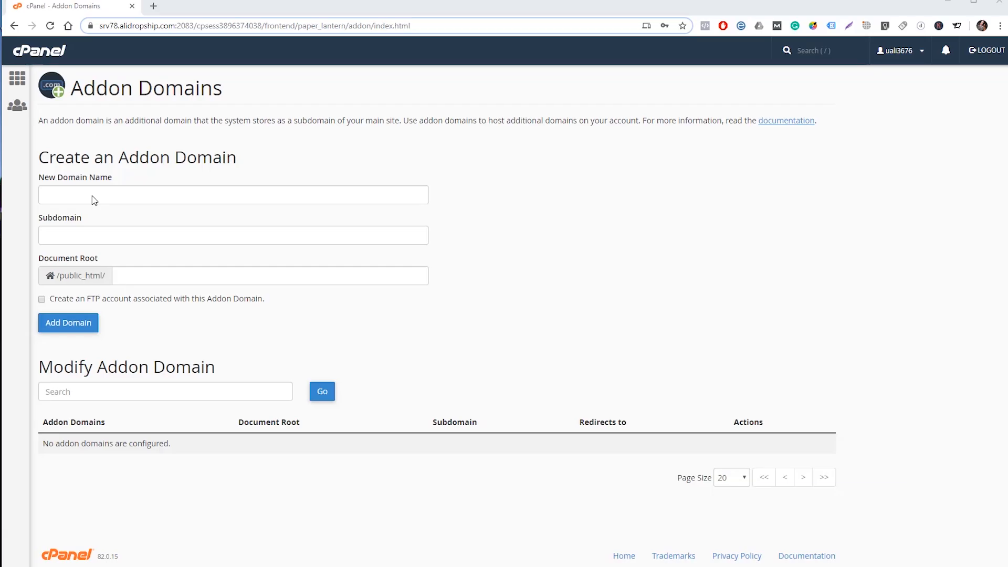
pyautogui.click(93, 195)
pyautogui.write('cutekidscorner.com')
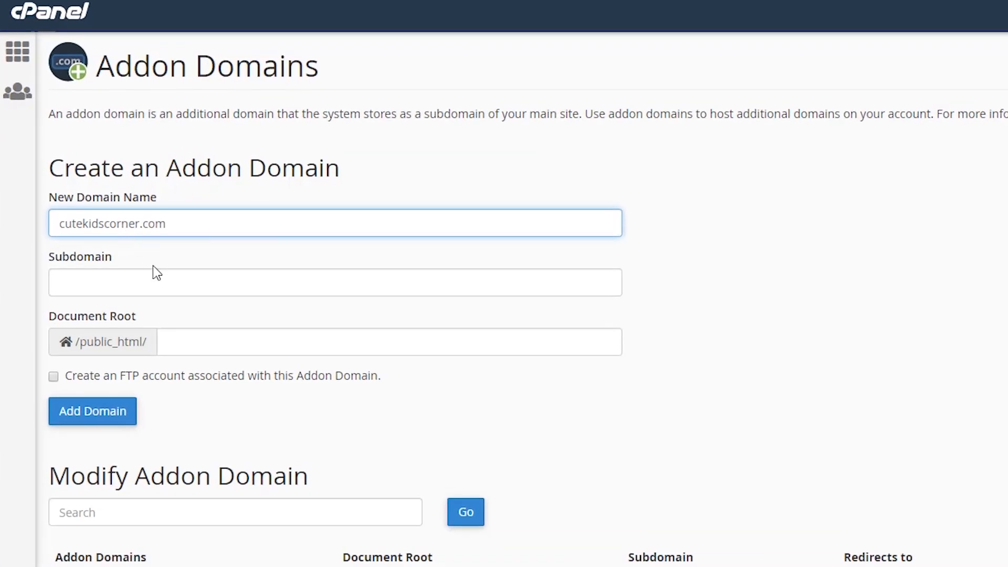
pyautogui.click(109, 218)
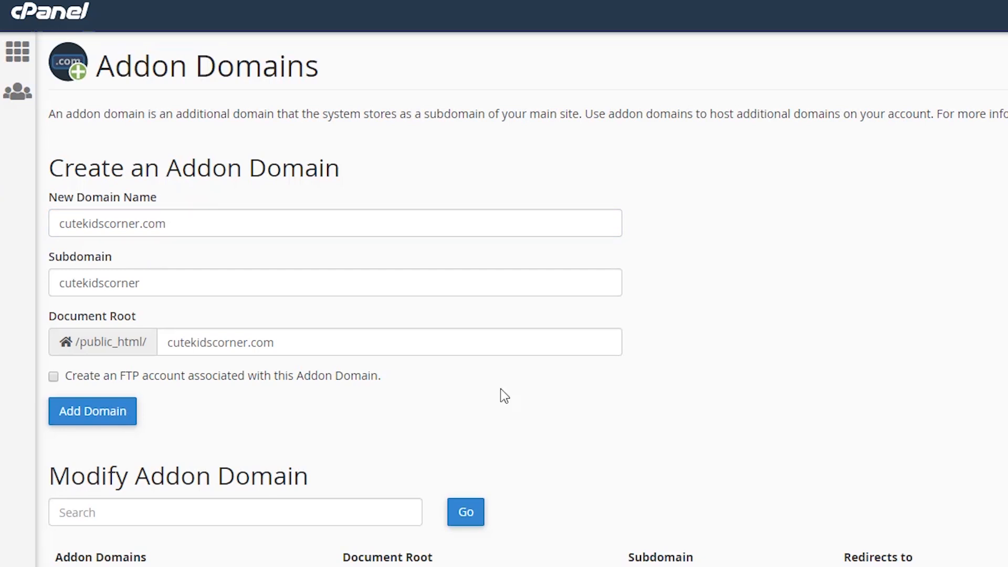
pyautogui.click(90, 420)
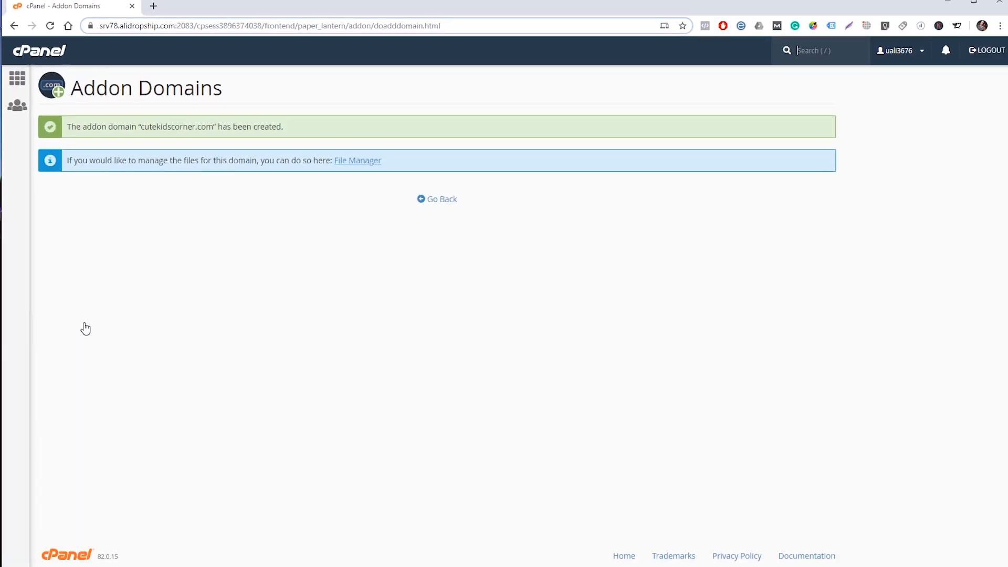
pyautogui.click(17, 79)
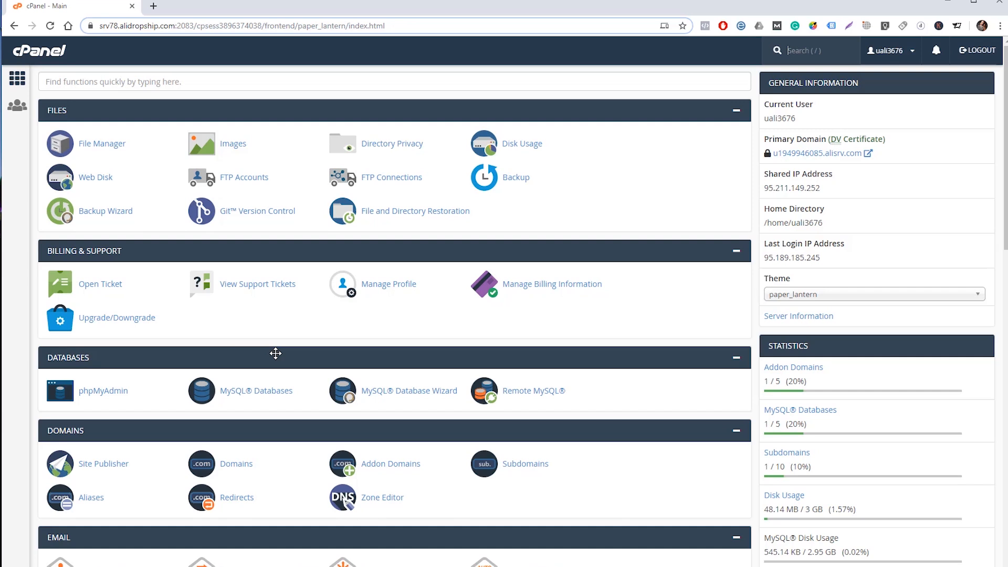
# Start a new WordPress installation in cPanel targeting the cutekidscorner.com domain.
pyautogui.scroll(-10, 315, 445)
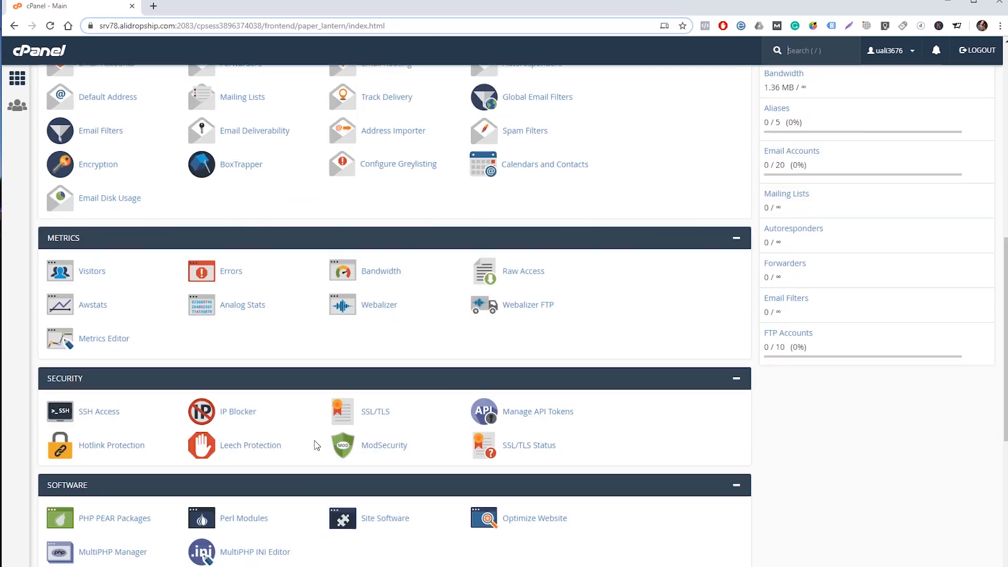
pyautogui.scroll(-1, 315, 445)
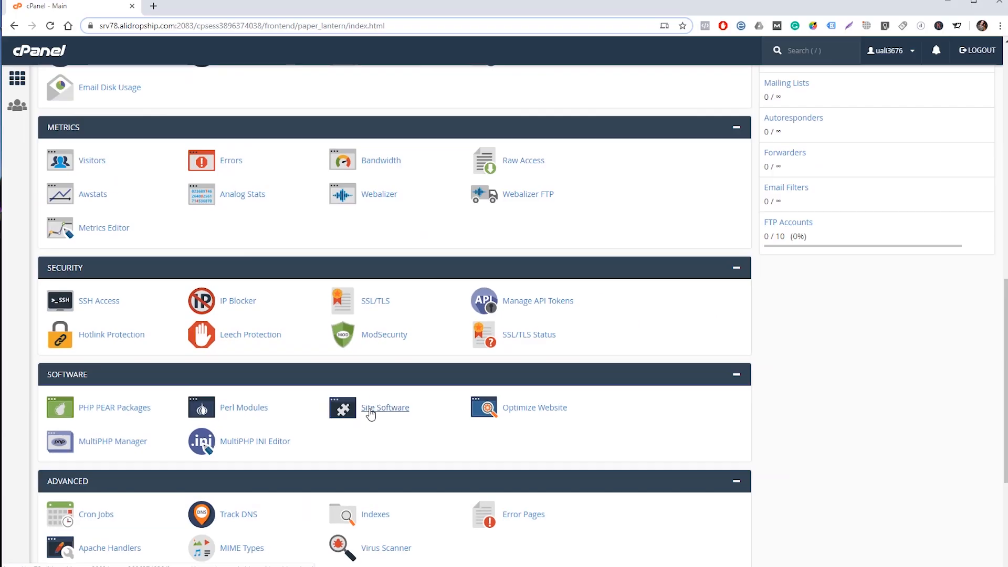
pyautogui.click(566, 400)
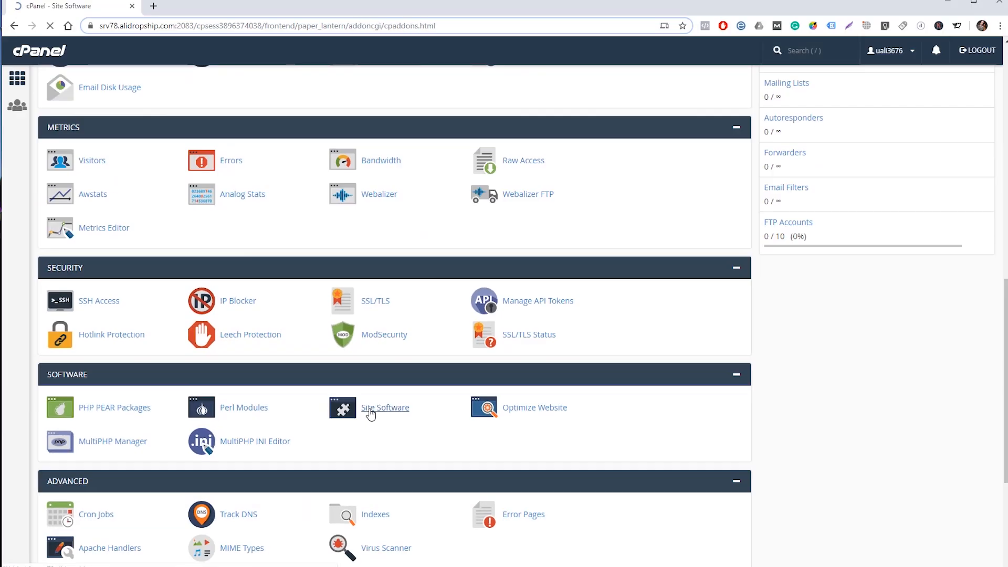
pyautogui.click(89, 162)
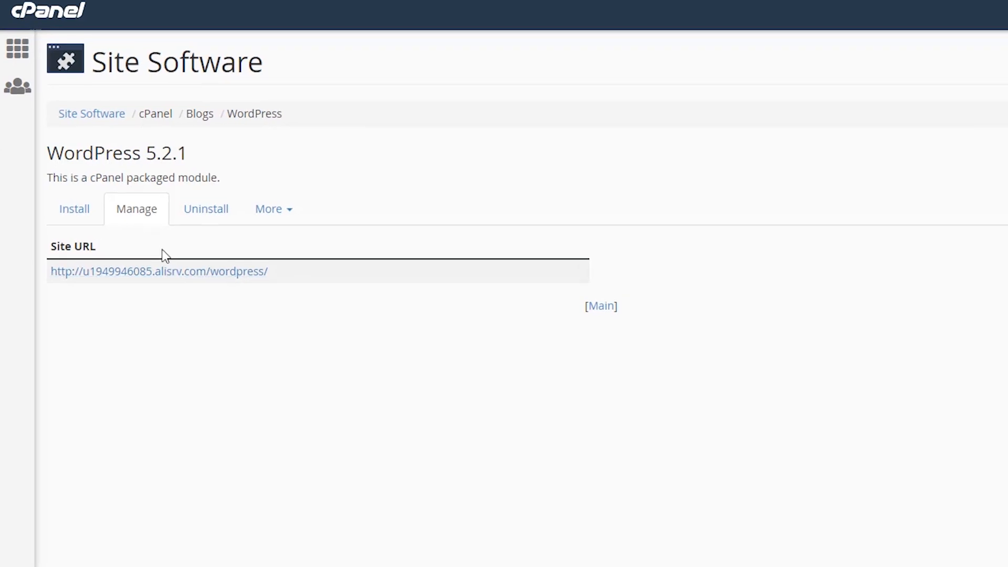
pyautogui.click(94, 213)
pyautogui.click(150, 294)
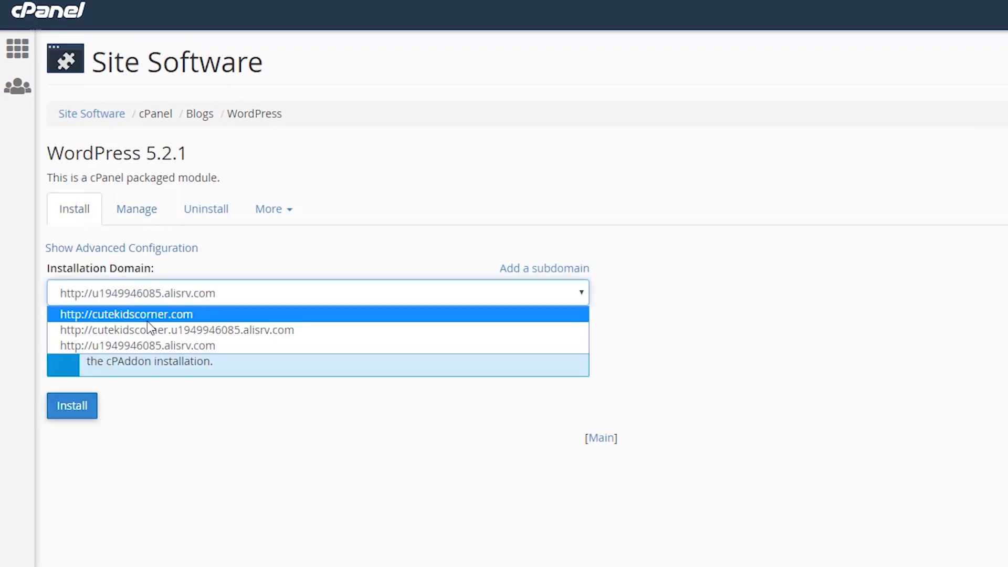
pyautogui.click(148, 320)
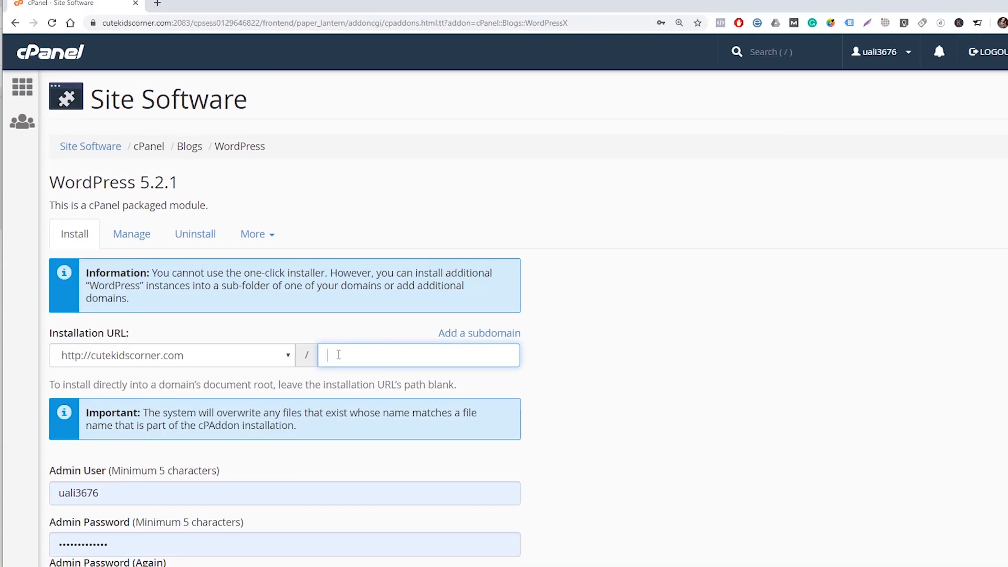
# Run the WordPress installation and view the new cutekidscorner.com site.
pyautogui.scroll(-5, 204, 323)
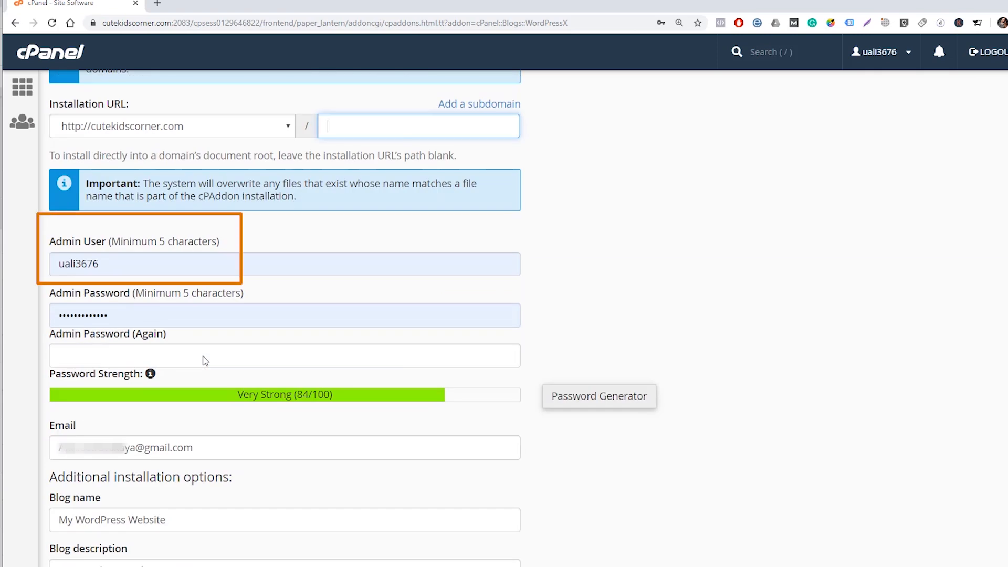
pyautogui.scroll(-4, 204, 357)
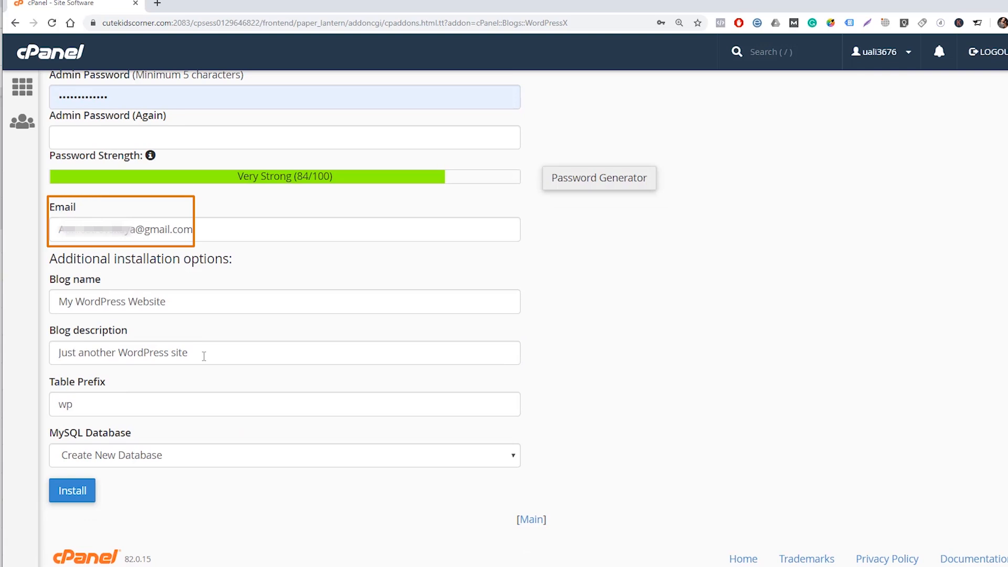
pyautogui.click(80, 499)
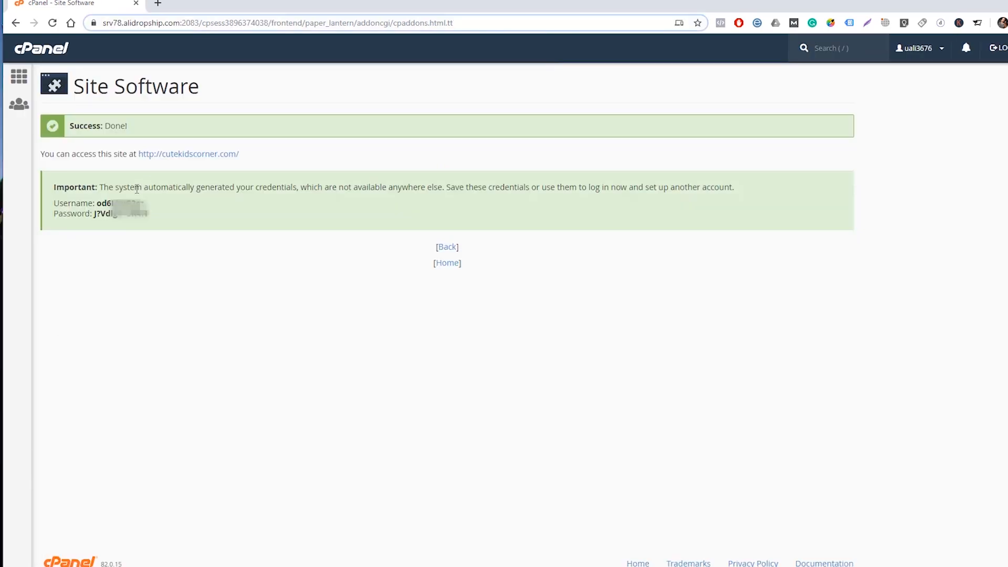
pyautogui.click(188, 154)
pyautogui.click(204, 5)
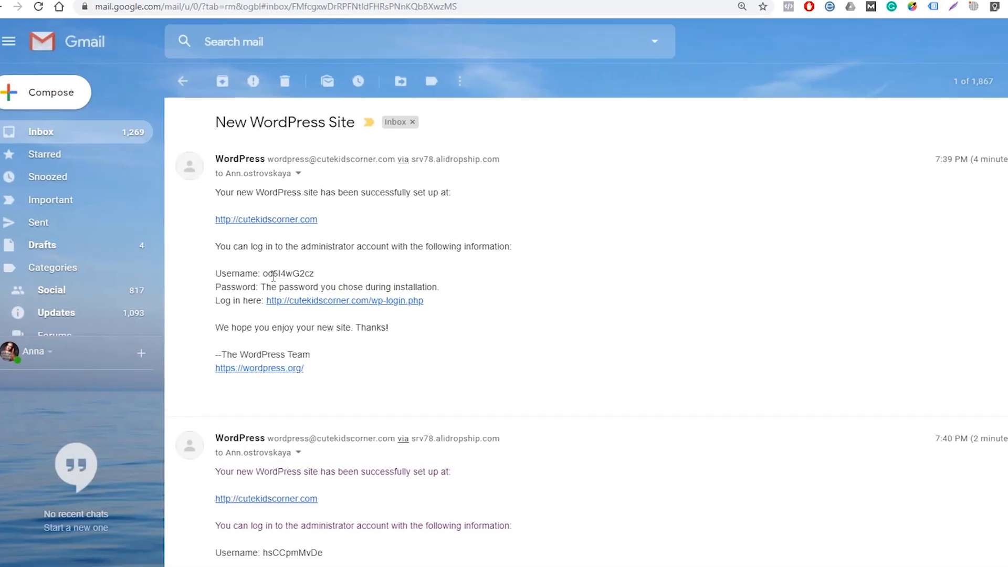
# Paste the admin username from the 'New WordPress Site' email into the login form.
pyautogui.moveTo(301, 308); pyautogui.dragTo(379, 317)
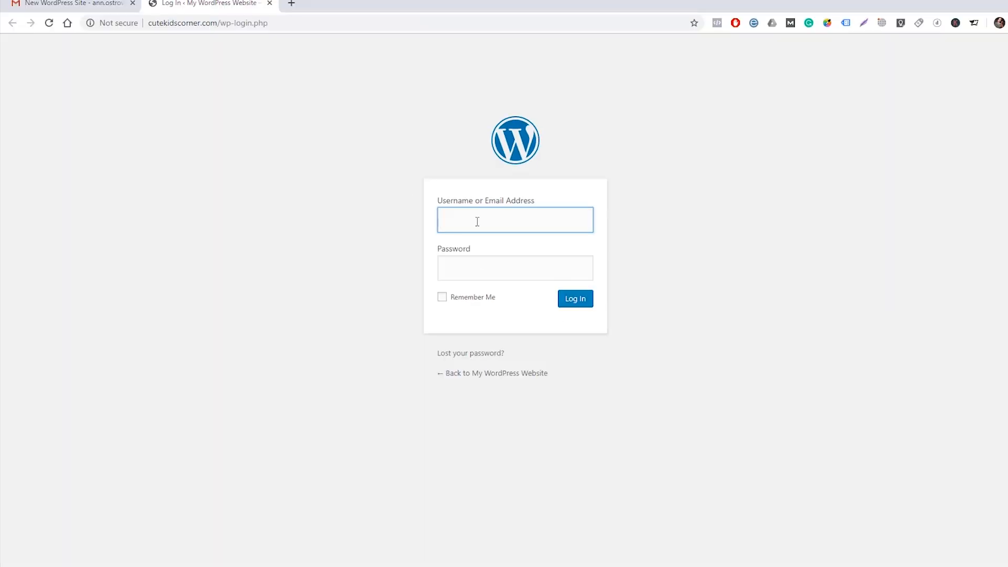
pyautogui.hotkey('ctrl', 'v')
pyautogui.click(480, 268)
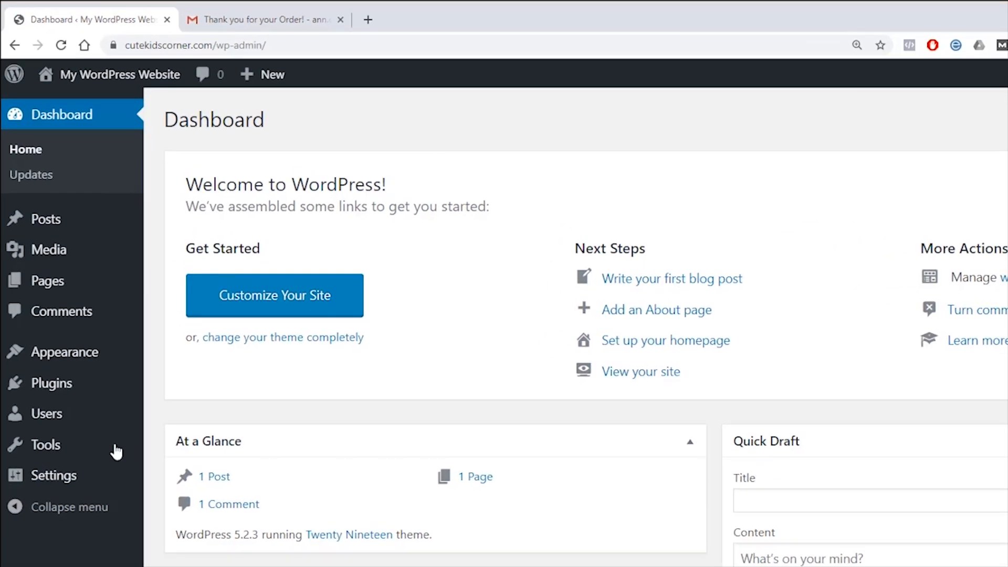
# Install and activate WooCommerce from Plugins > Add New, then choose 'Not right now' in its wizard.
pyautogui.click(20, 385)
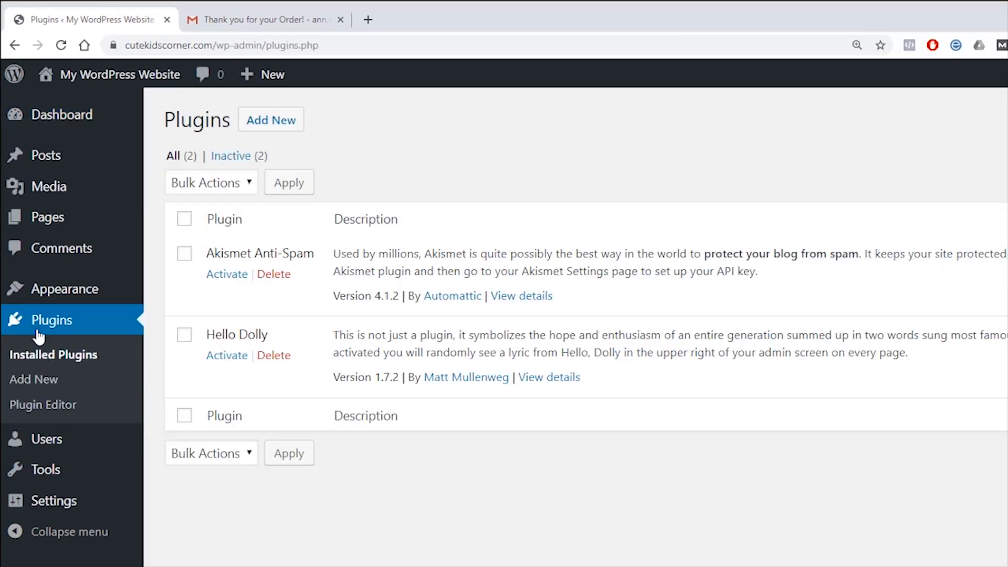
pyautogui.click(35, 386)
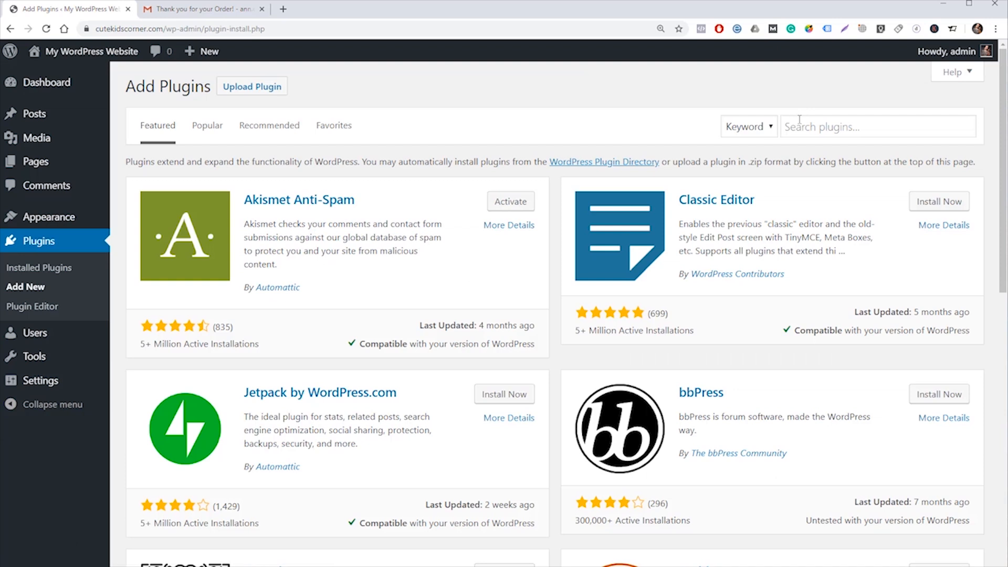
pyautogui.click(878, 128)
pyautogui.write('woocommerce')
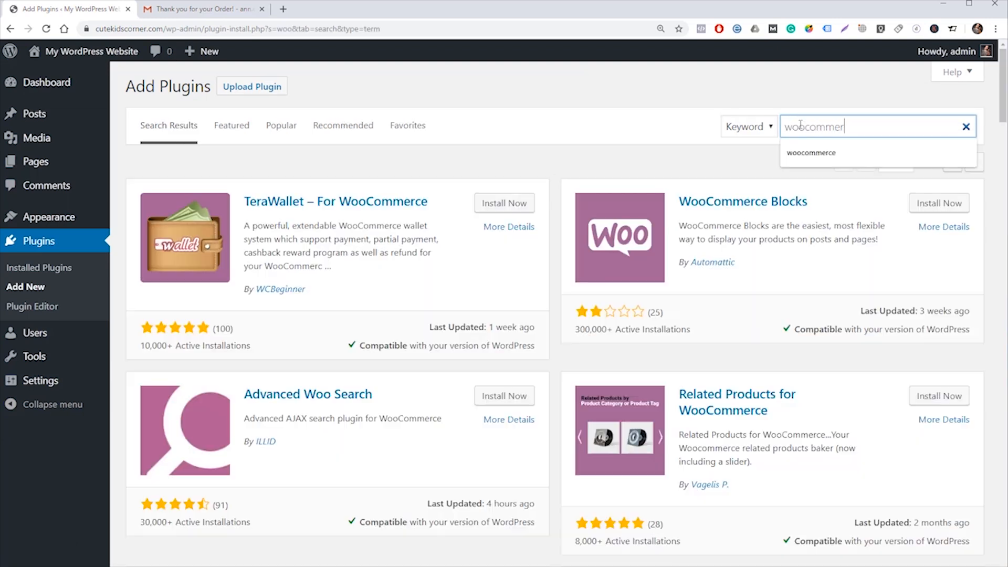
pyautogui.click(504, 204)
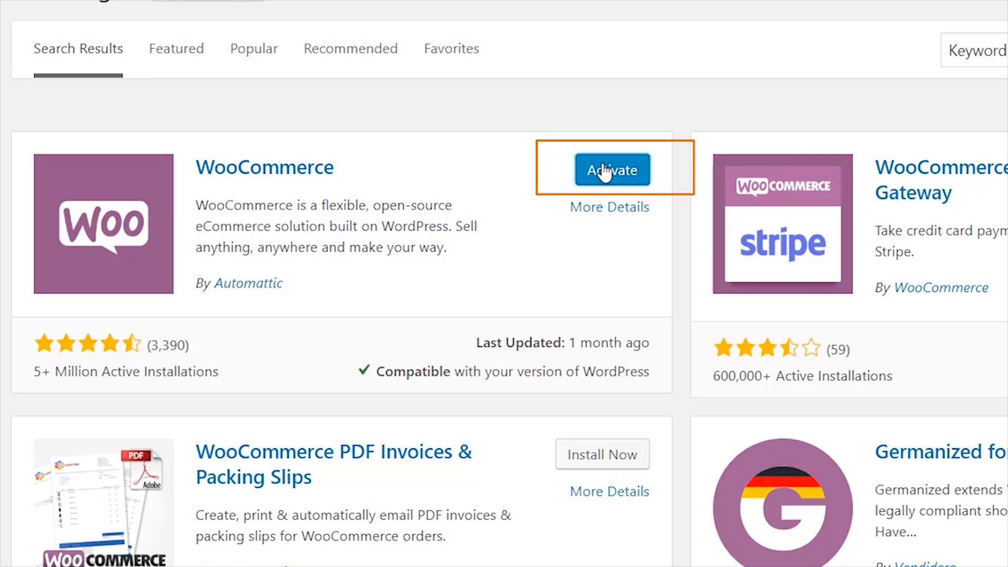
pyautogui.click(605, 171)
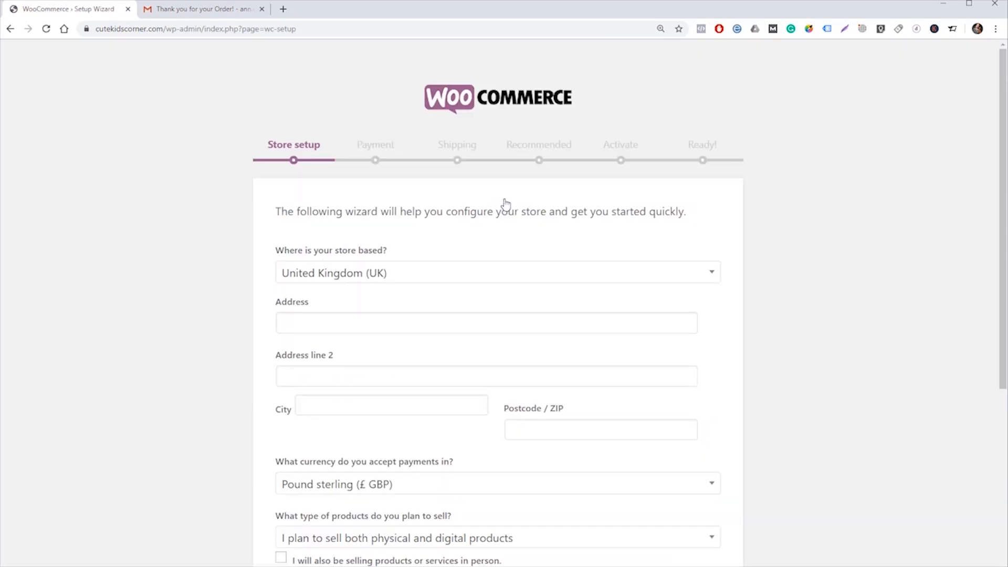
pyautogui.scroll(-5, 506, 203)
pyautogui.click(480, 544)
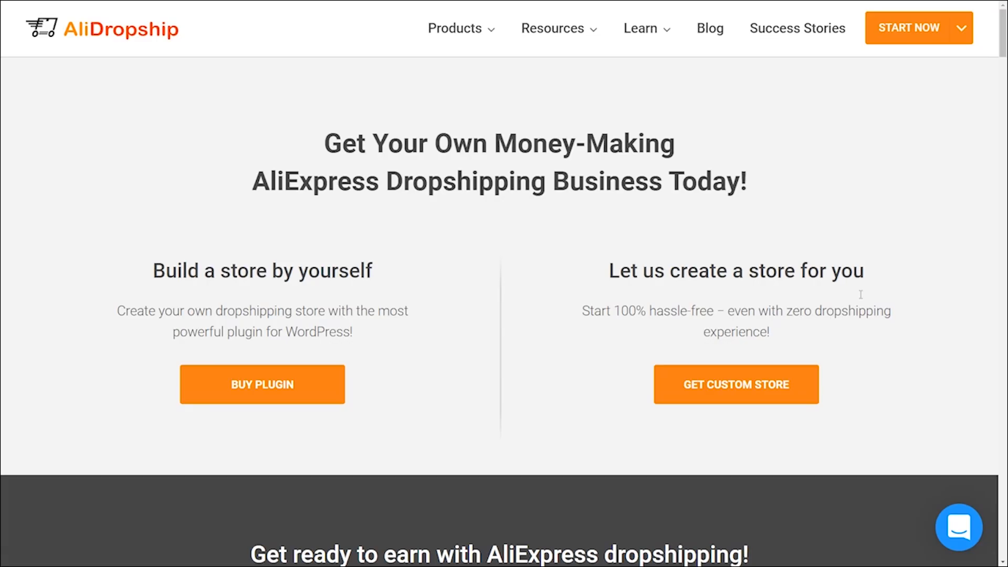
# Open the AliDropship Woo Plugin product page and scroll through its feature sections.
pyautogui.moveTo(454, 29)
pyautogui.click(476, 158)
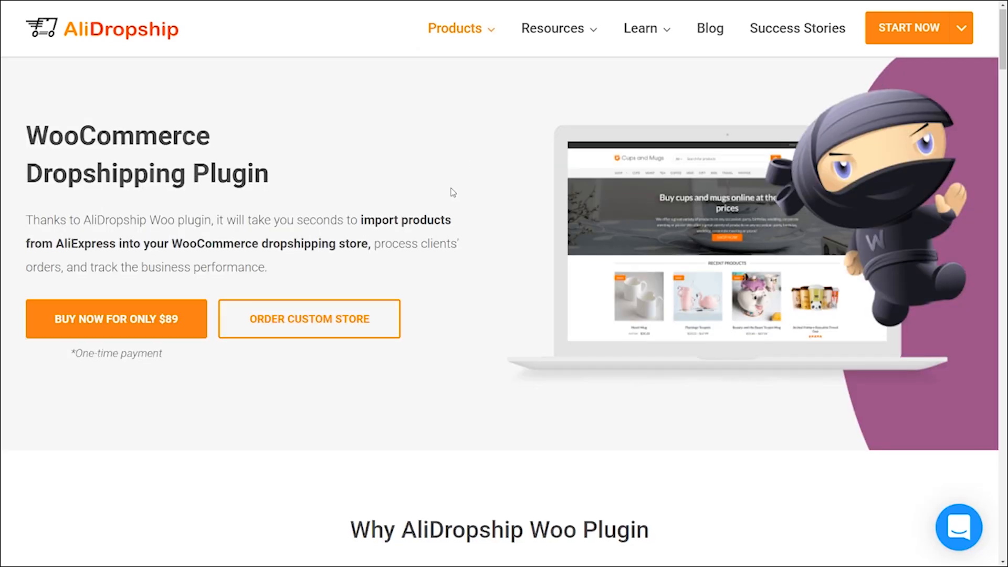
pyautogui.scroll(-15, 454, 193)
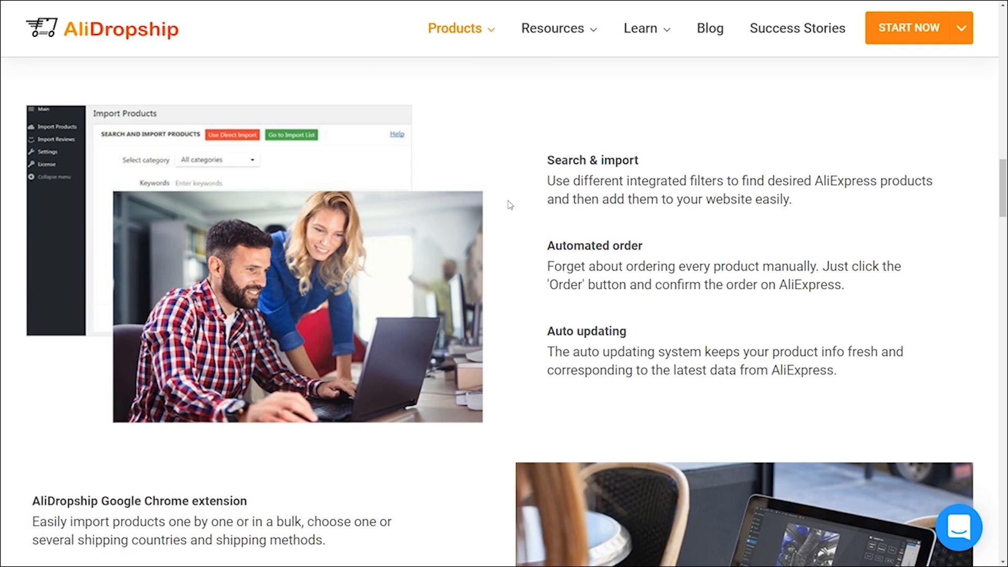
pyautogui.scroll(-7, 510, 205)
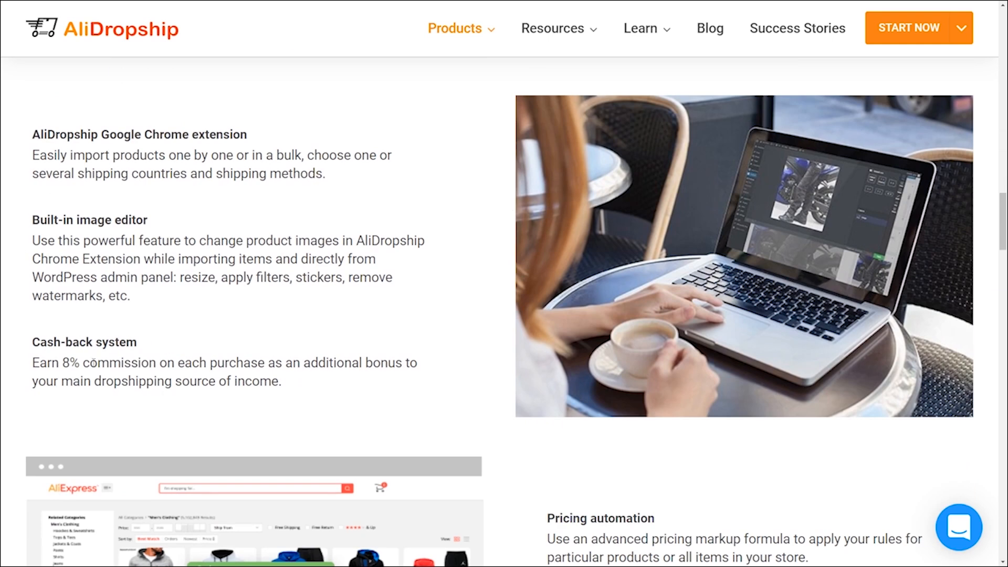
pyautogui.scroll(-7, 690, 455)
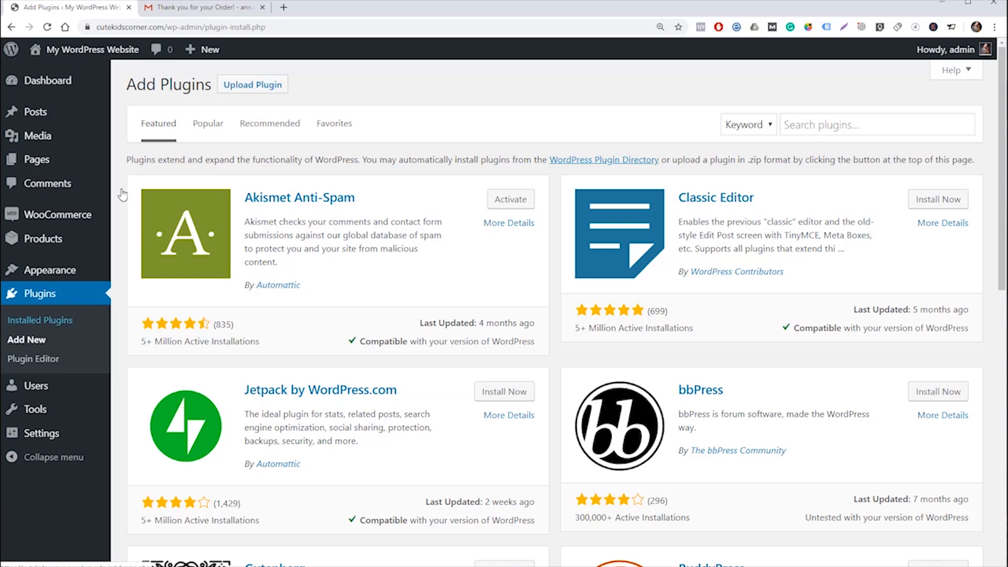
# Upload, install and activate the alidswoo_ion72.zip plugin.
pyautogui.click(265, 87)
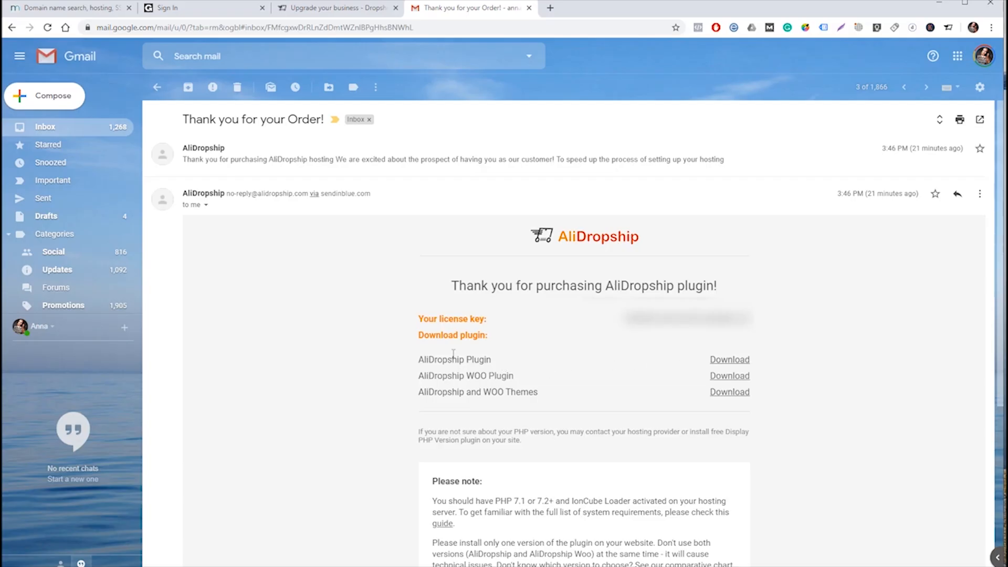
pyautogui.moveTo(418, 376); pyautogui.dragTo(523, 388)
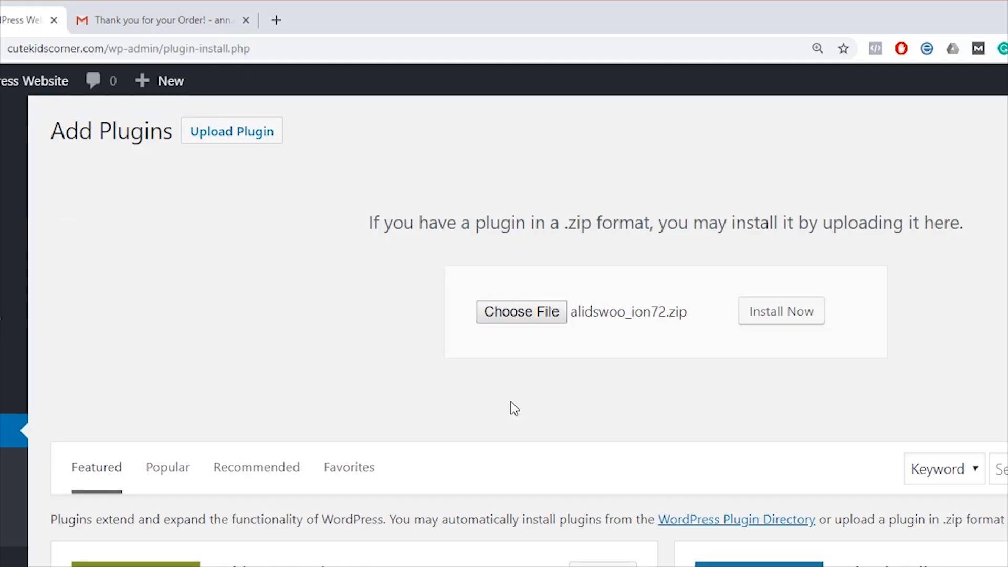
pyautogui.click(774, 316)
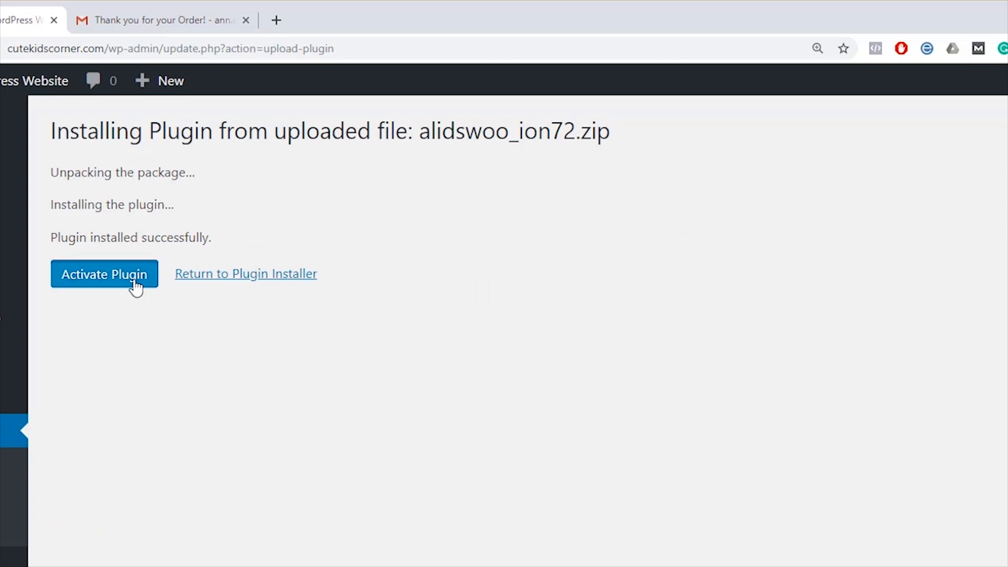
pyautogui.click(131, 278)
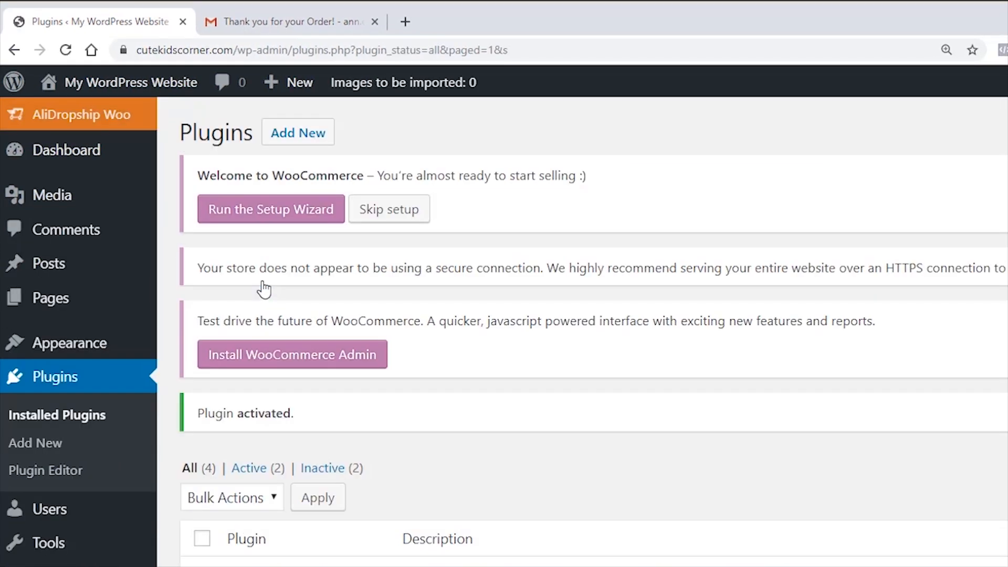
# Copy the license key from the order email into AliDropship Woo > License and activate it.
pyautogui.click(103, 120)
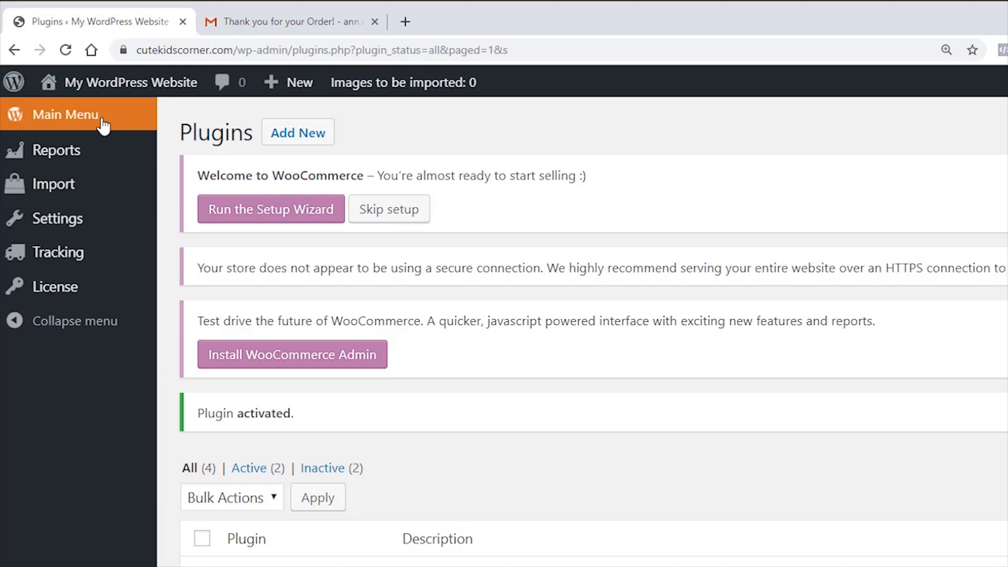
pyautogui.click(83, 303)
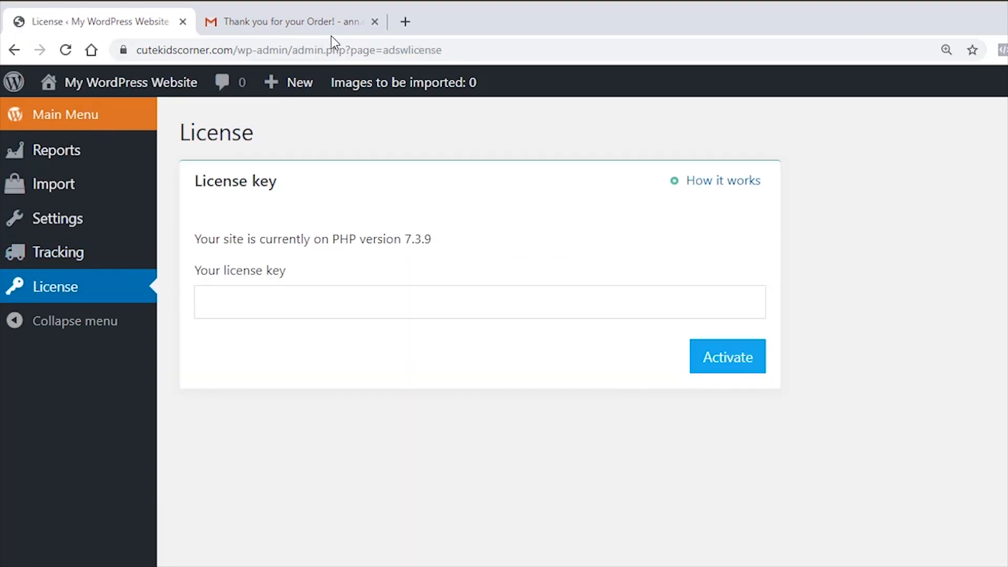
pyautogui.click(332, 32)
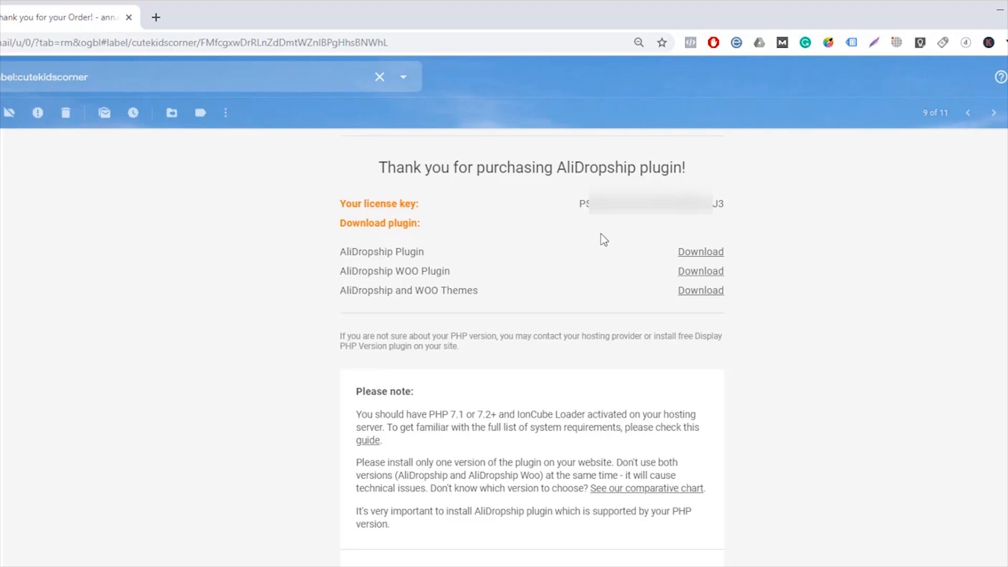
pyautogui.moveTo(579, 205); pyautogui.dragTo(724, 204)
pyautogui.rightClick(723, 204)
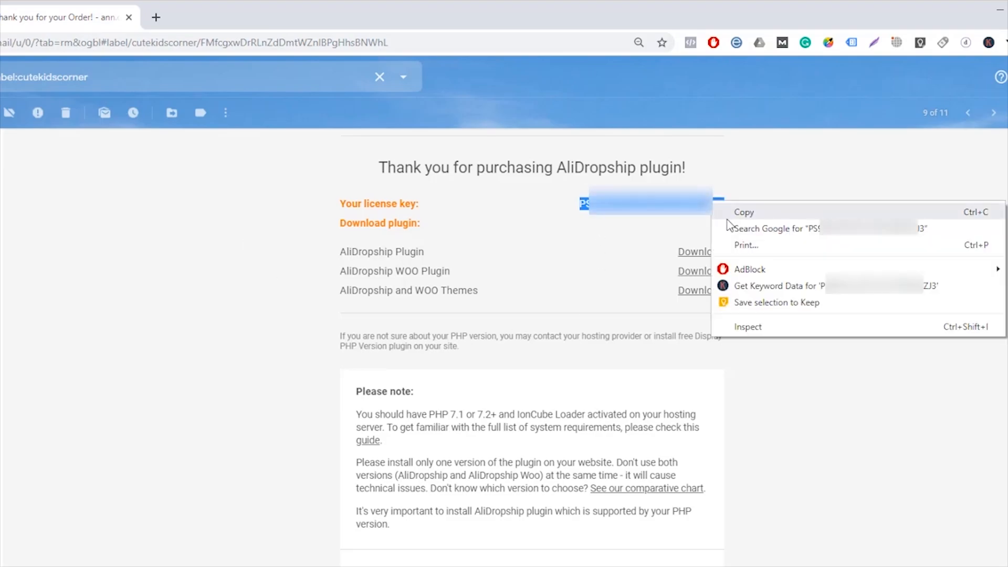
pyautogui.click(729, 213)
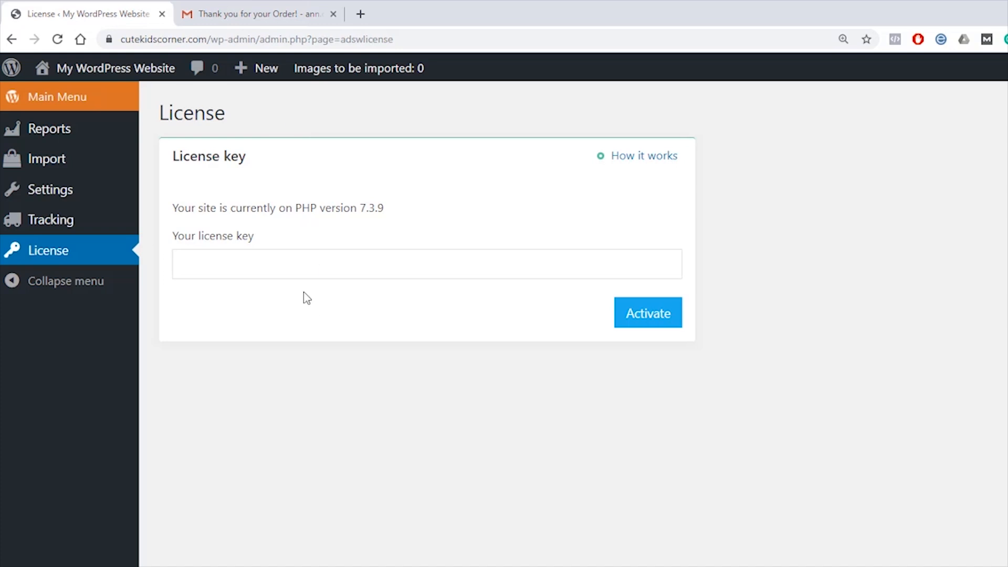
pyautogui.click(303, 263)
pyautogui.rightClick(304, 263)
pyautogui.click(375, 371)
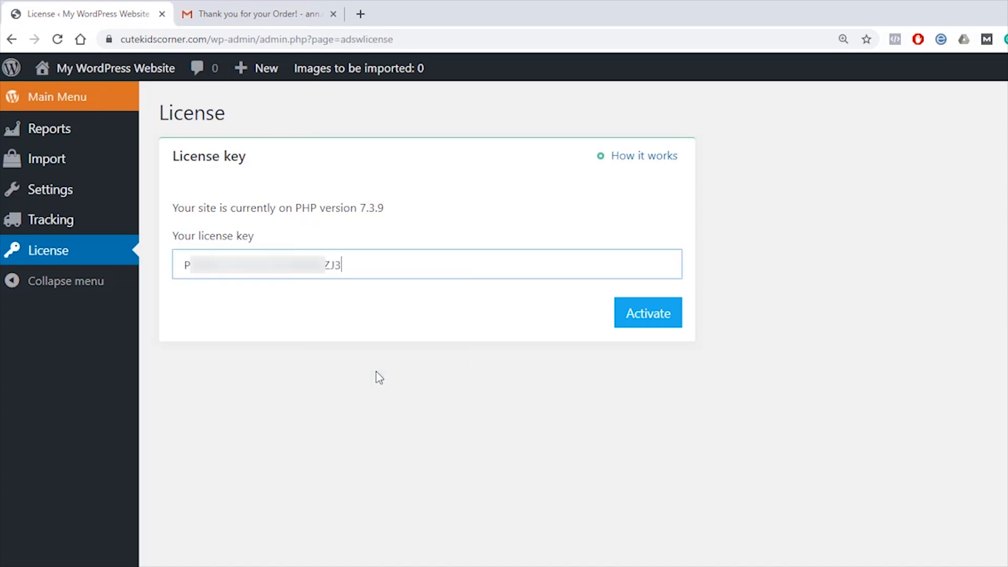
pyautogui.click(635, 319)
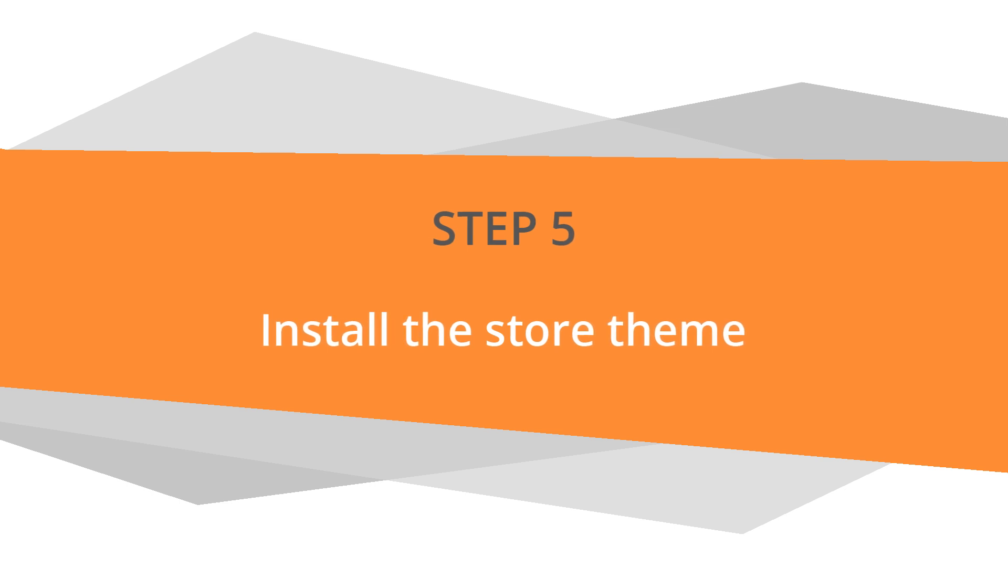
# Open the AliDropship themes page and filter it to themes for the Woo plugin.
pyautogui.moveTo(461, 46)
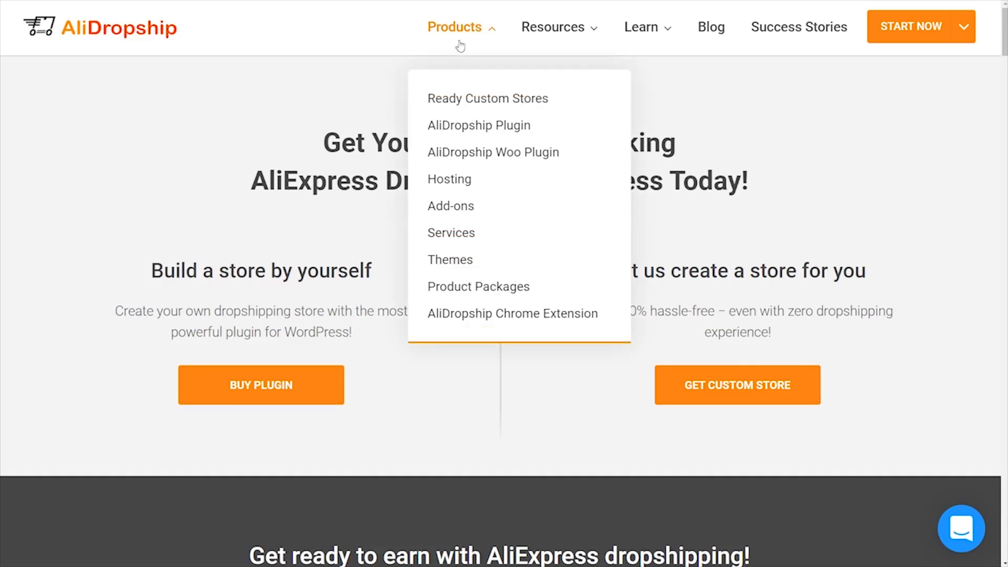
pyautogui.click(436, 260)
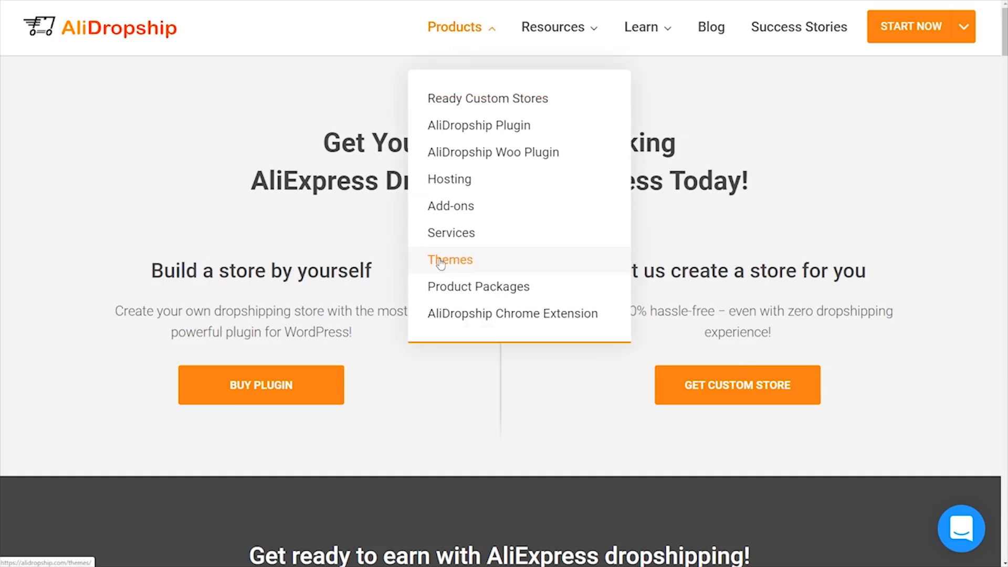
pyautogui.scroll(-9, 440, 263)
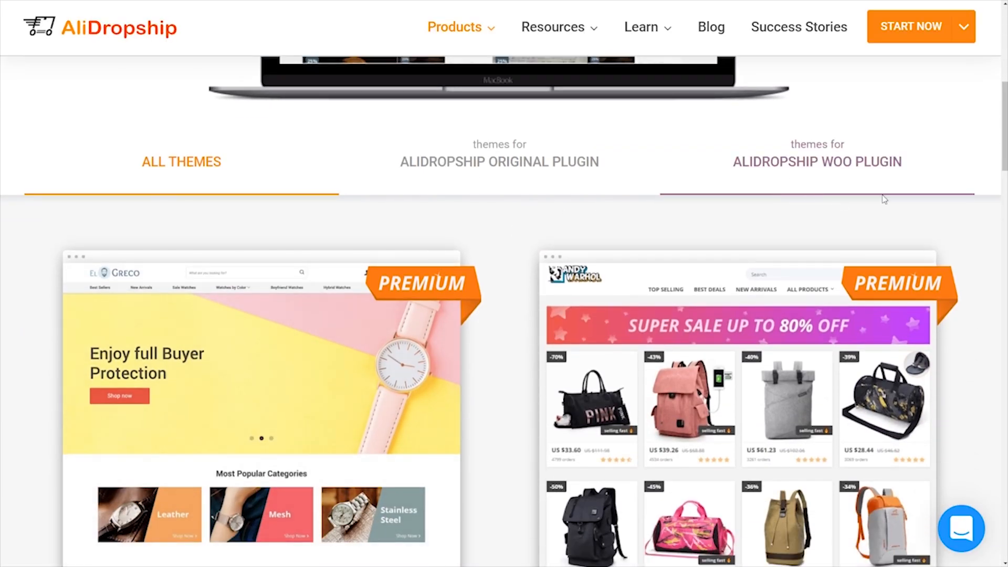
pyautogui.click(831, 167)
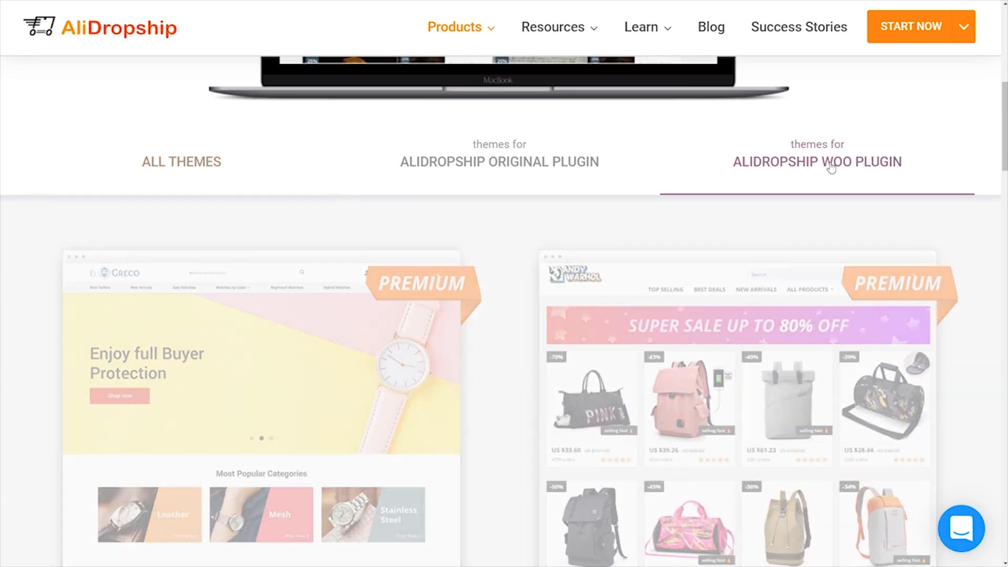
pyautogui.scroll(-4, 274, 177)
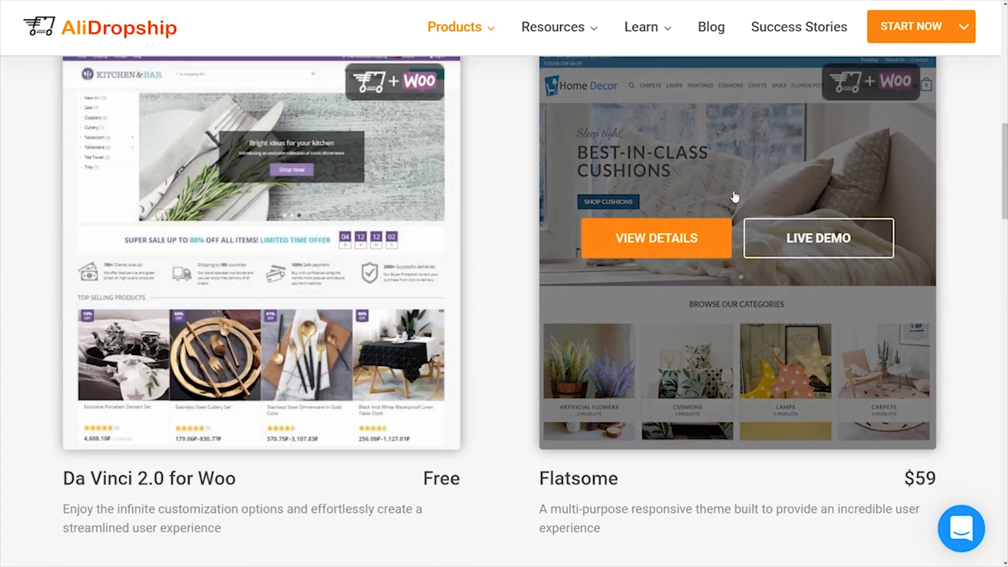
pyautogui.scroll(-9, 733, 195)
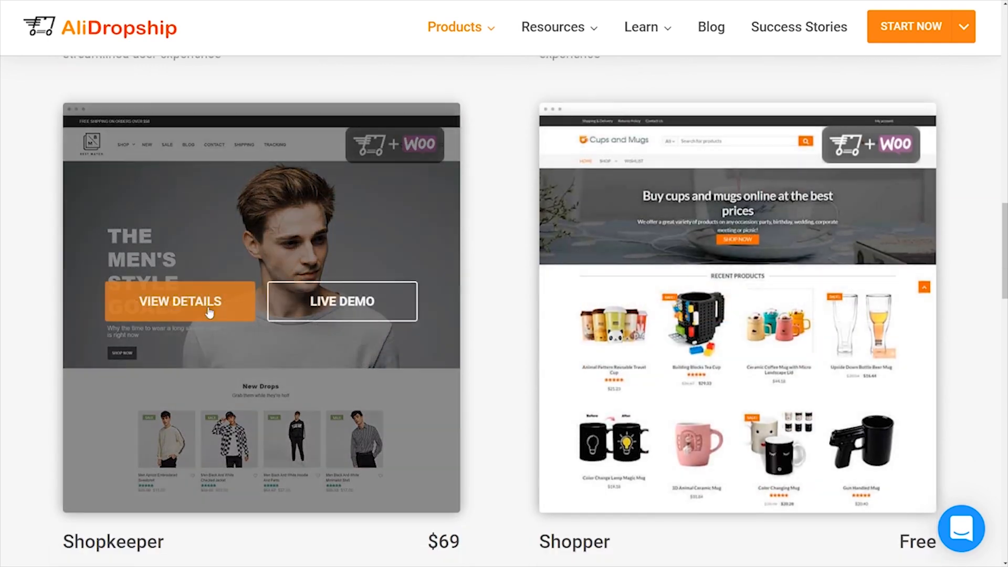
pyautogui.scroll(-9, 733, 266)
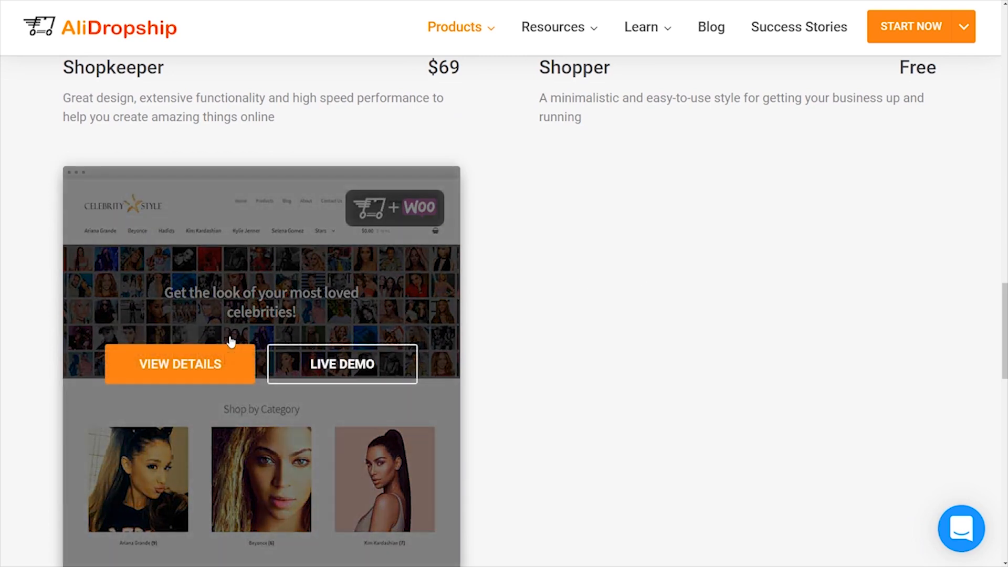
pyautogui.scroll(-2, 235, 341)
pyautogui.scroll(15, 544, 280)
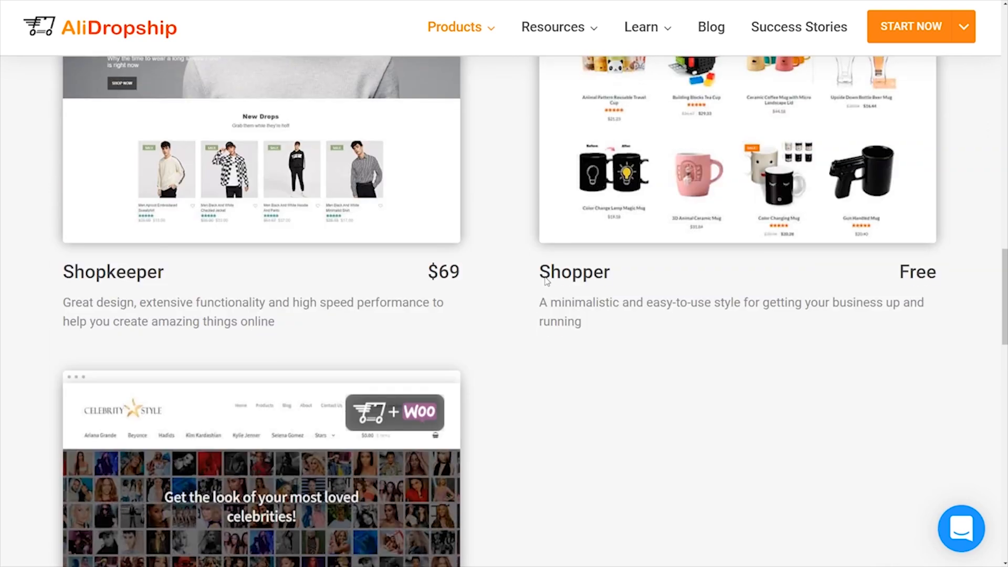
pyautogui.scroll(5, 543, 276)
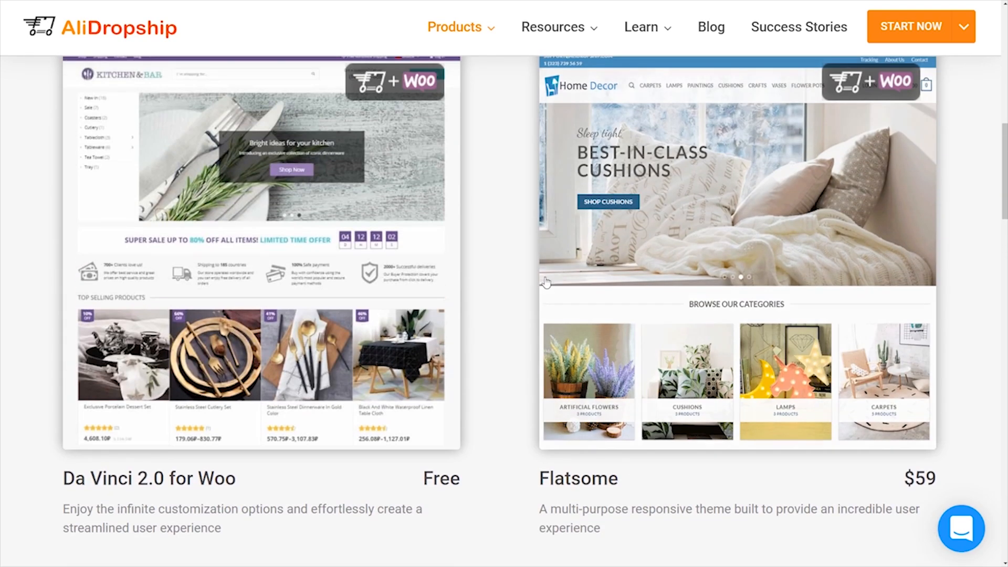
# Preview Da Vinci 2.0 for Woo on laptop, tablet and phone, then download its zip.
pyautogui.moveTo(266, 198)
pyautogui.click(167, 240)
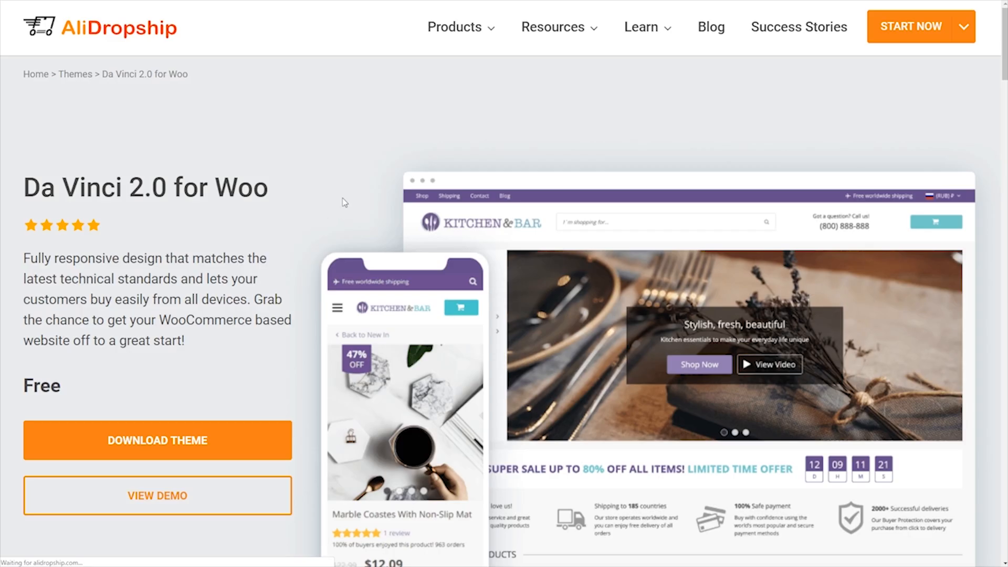
pyautogui.scroll(-3, 329, 159)
pyautogui.scroll(-18, 330, 159)
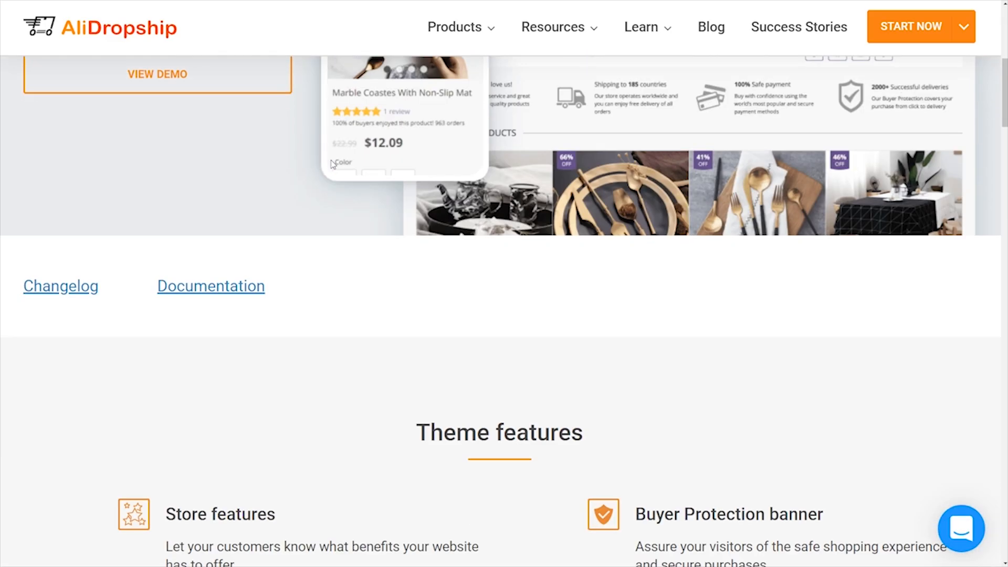
pyautogui.scroll(-3, 333, 165)
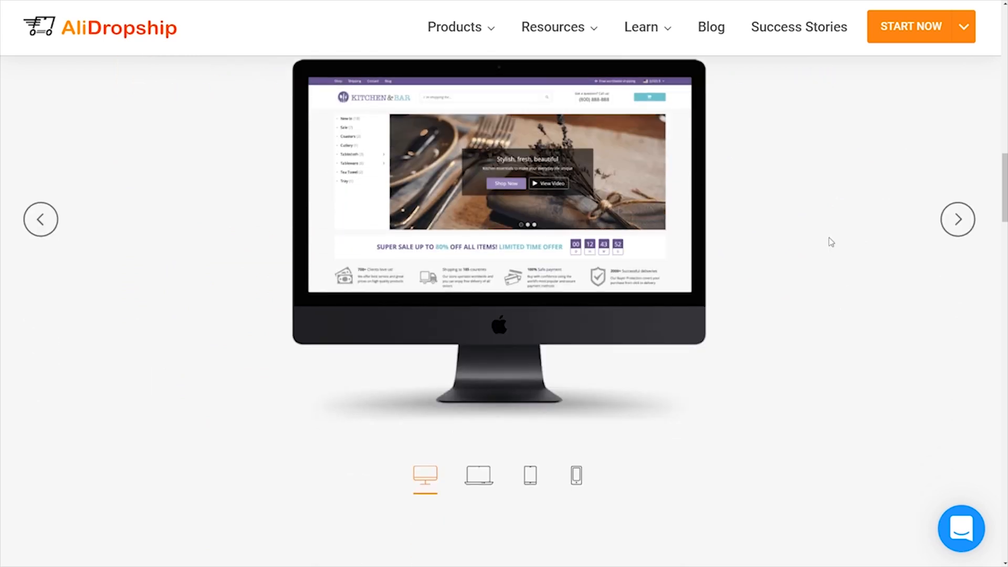
pyautogui.click(956, 219)
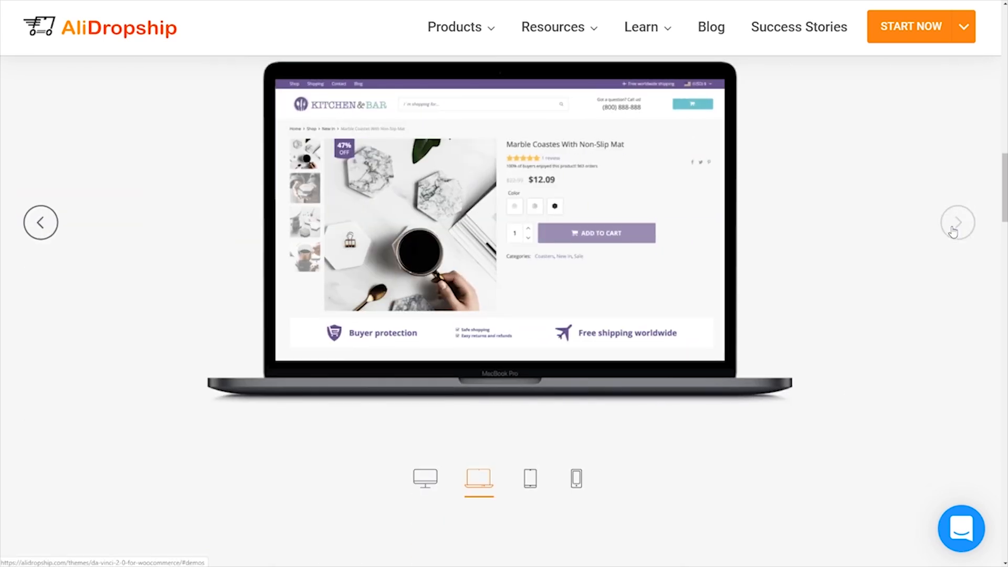
pyautogui.scroll(1, 956, 220)
pyautogui.click(957, 270)
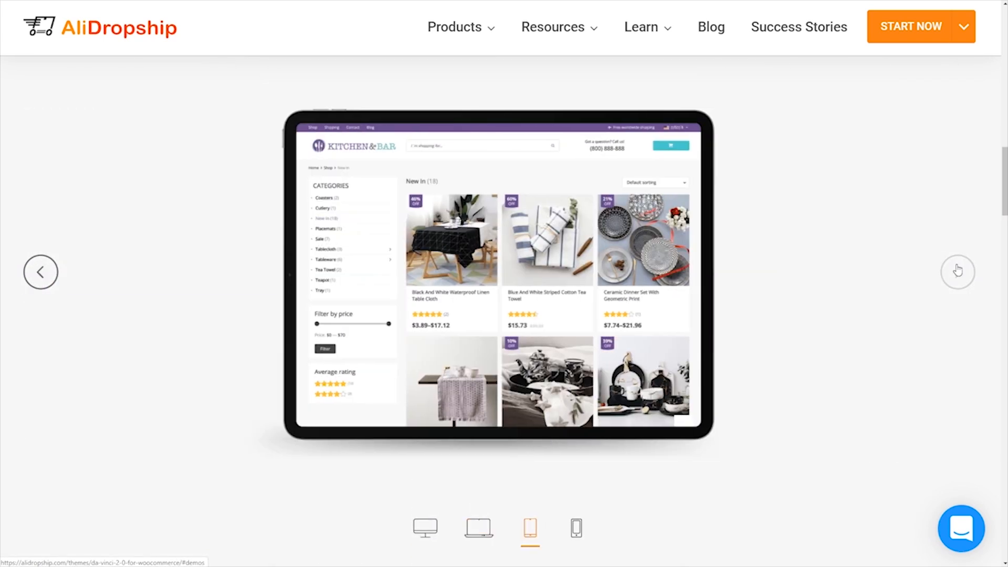
pyautogui.click(957, 270)
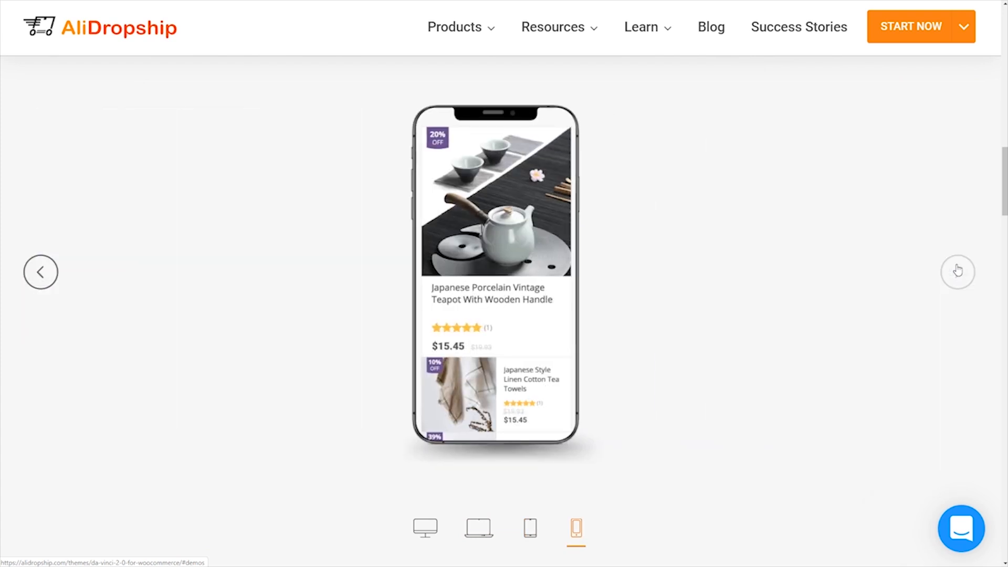
pyautogui.click(958, 271)
pyautogui.scroll(-5, 549, 299)
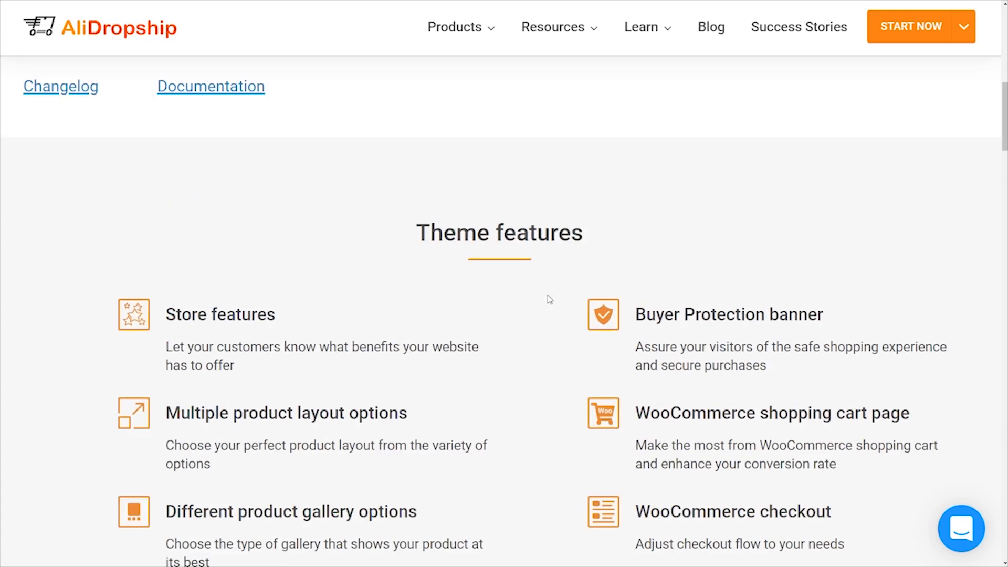
pyautogui.scroll(8, 549, 299)
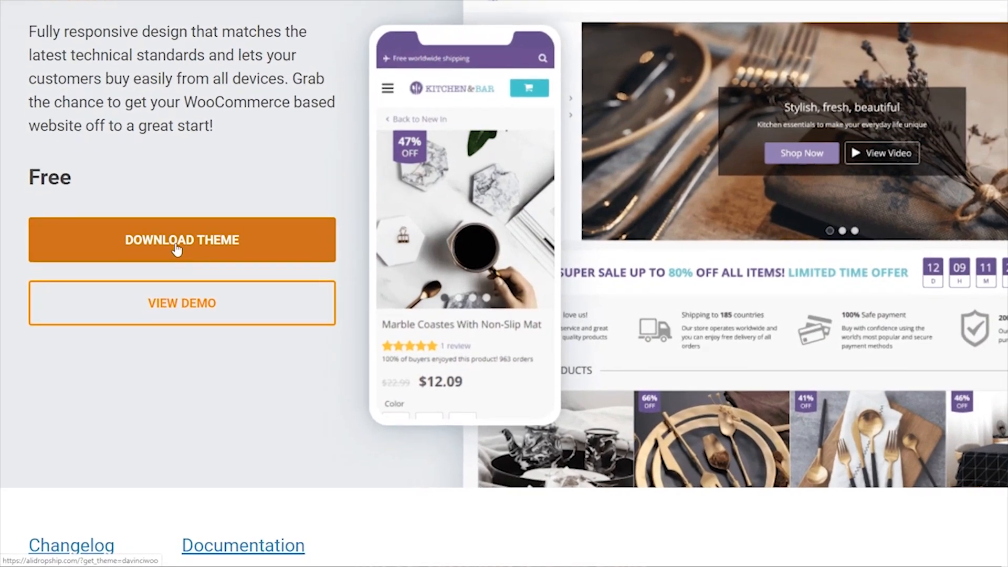
pyautogui.click(176, 247)
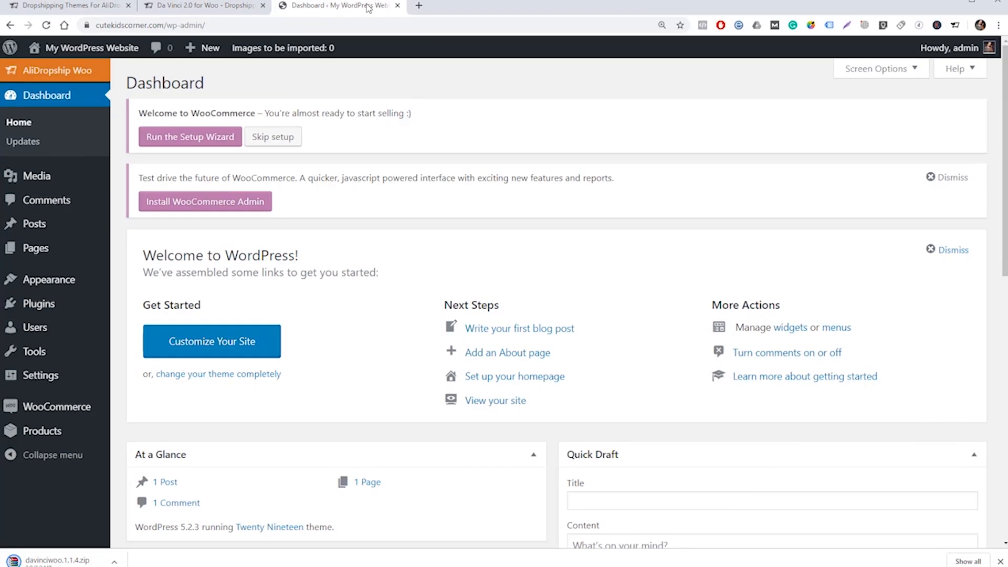
# Upload and install davinciwoo.1.1.4.zip, activate it, and view the live site.
pyautogui.click(70, 285)
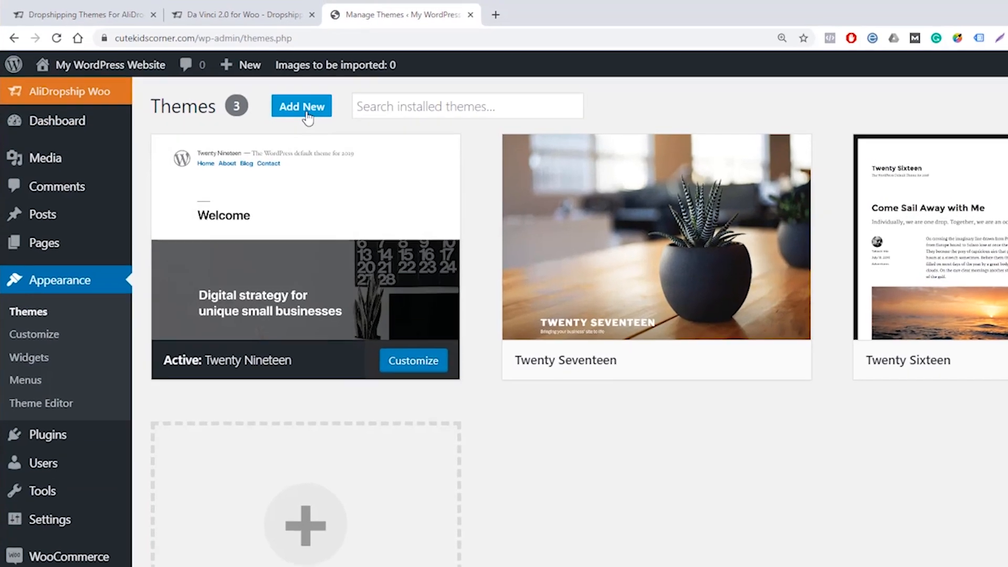
pyautogui.click(257, 87)
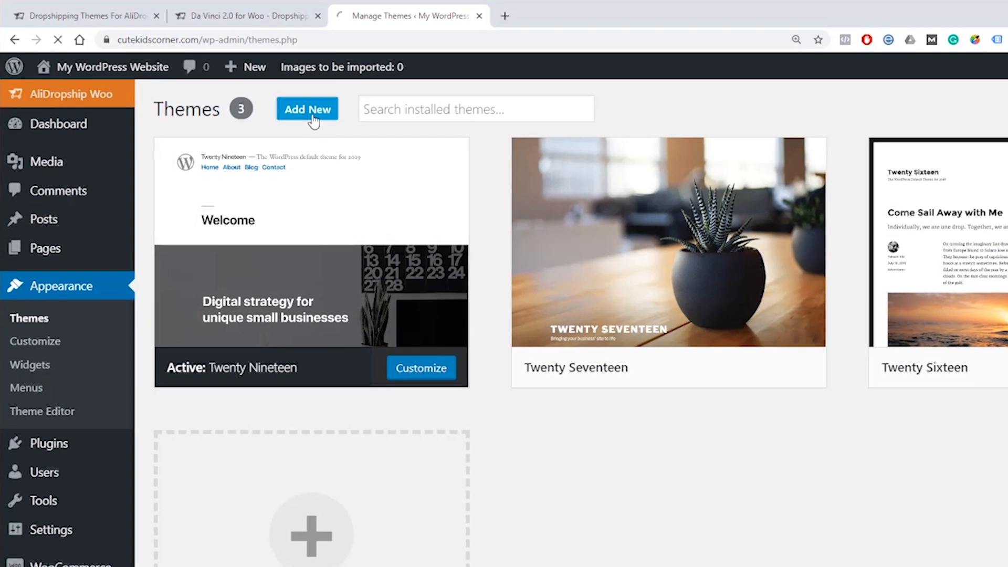
pyautogui.click(313, 121)
pyautogui.click(546, 260)
pyautogui.click(768, 266)
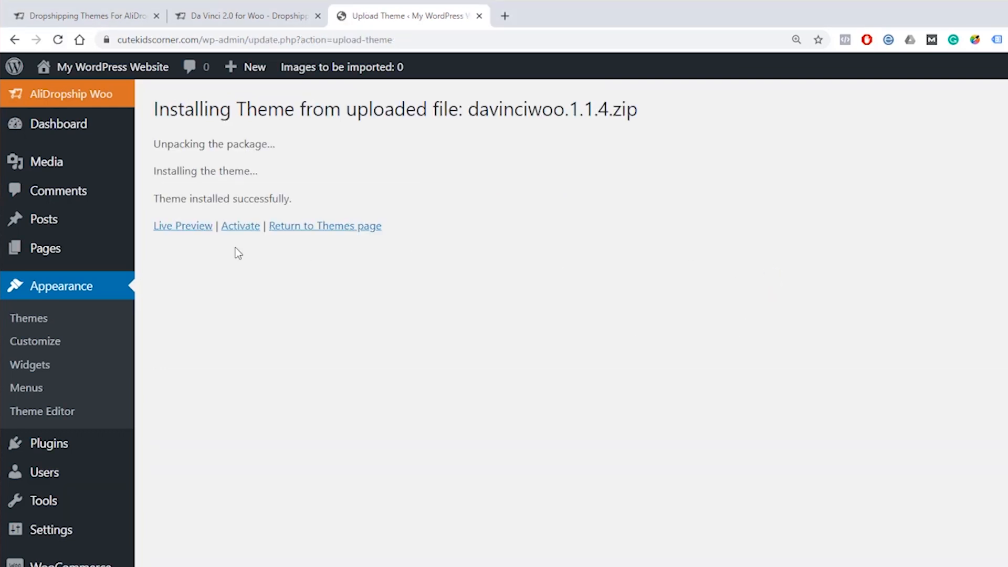
pyautogui.click(239, 227)
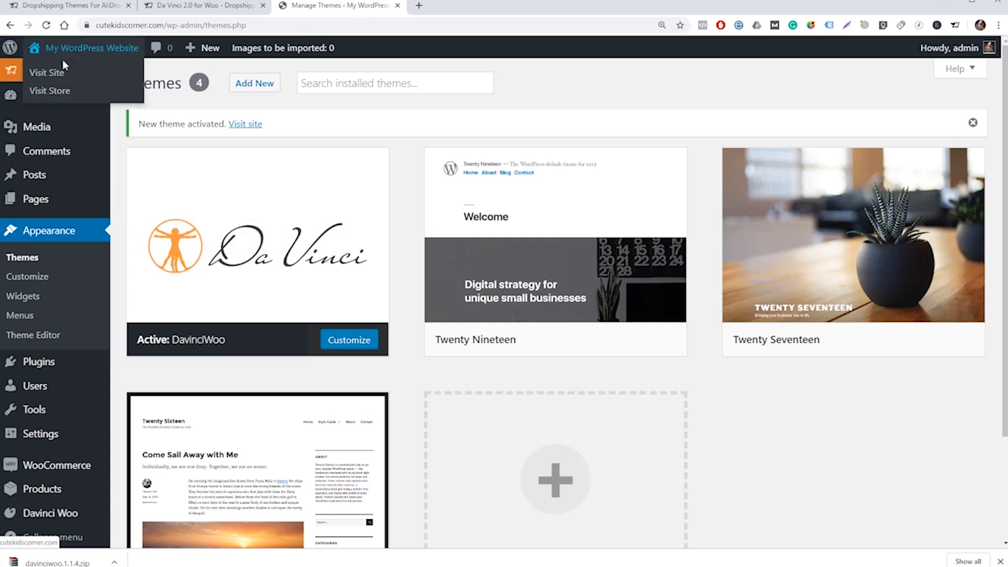
pyautogui.click(56, 72)
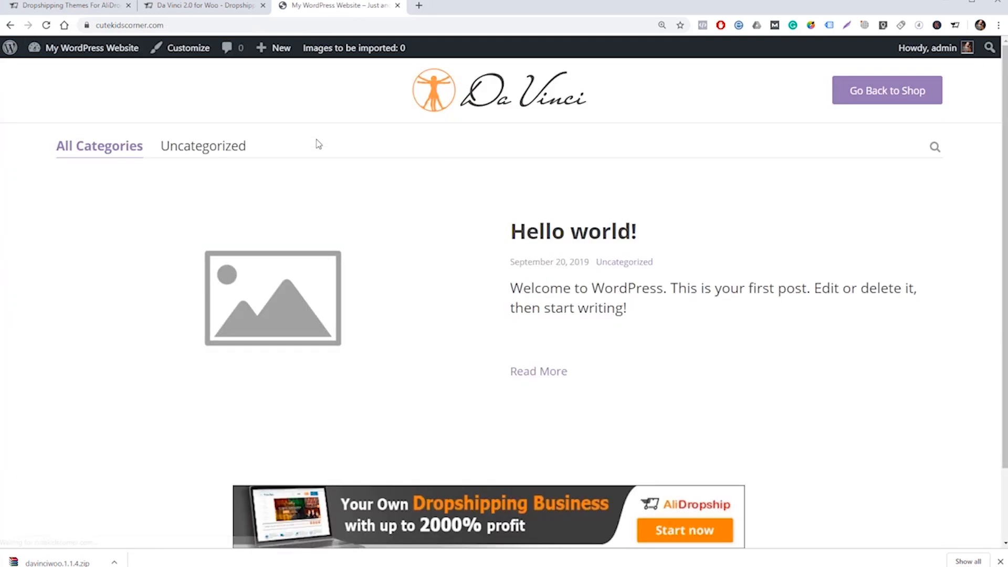
pyautogui.scroll(-2, 457, 351)
pyautogui.scroll(2, 457, 351)
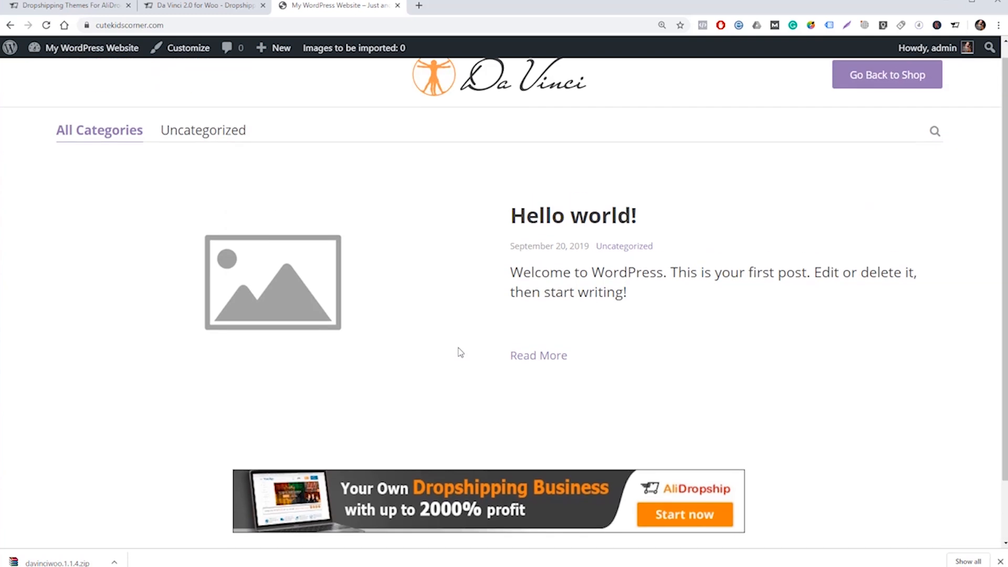
pyautogui.click(189, 147)
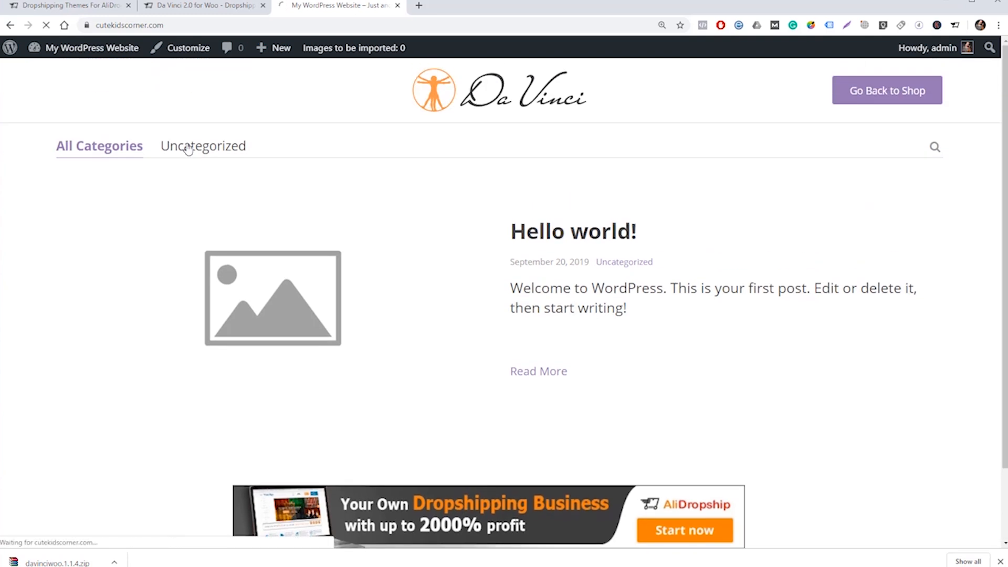
pyautogui.scroll(-3, 218, 308)
pyautogui.scroll(3, 218, 306)
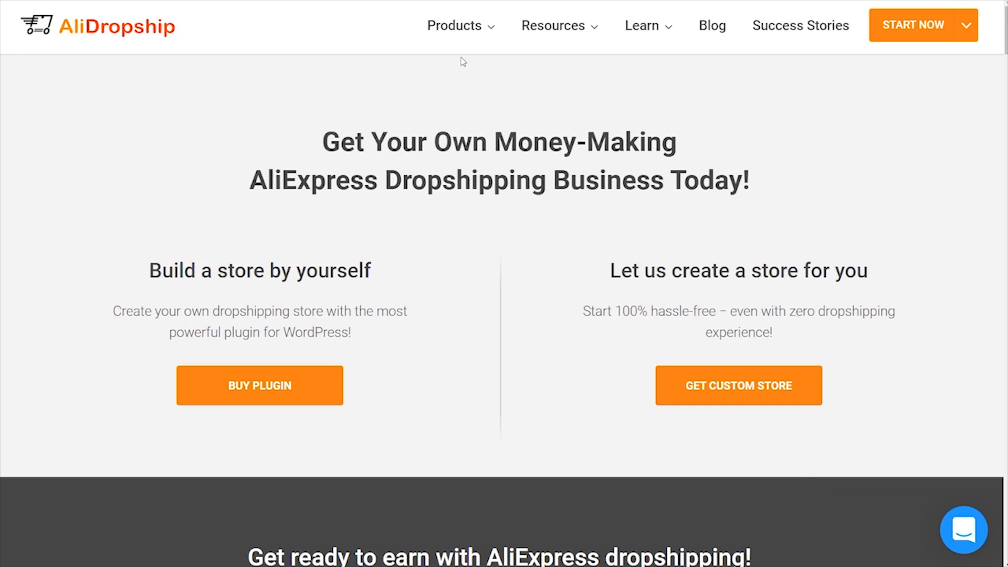
pyautogui.moveTo(455, 25)
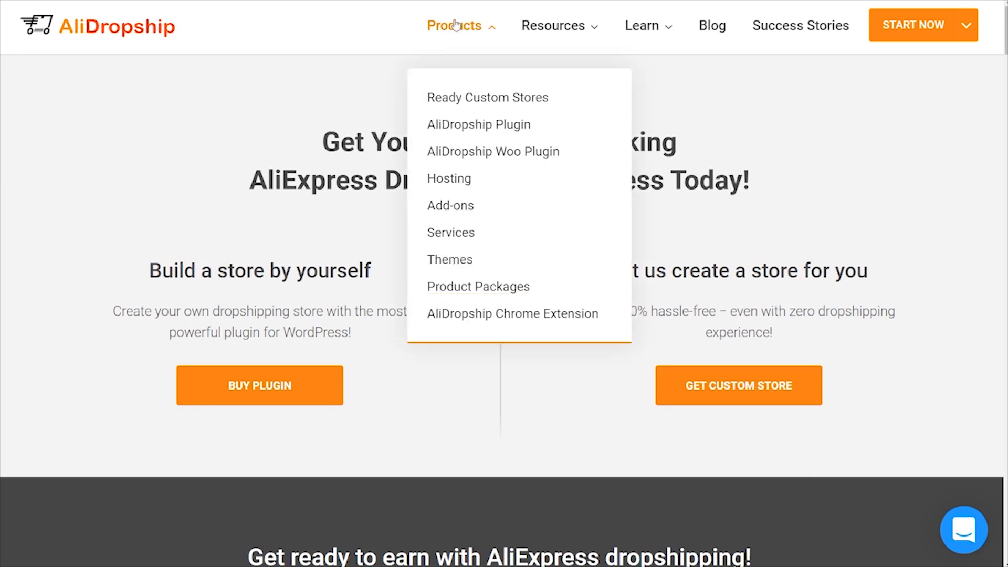
pyautogui.click(477, 237)
pyautogui.scroll(-10, 25, 314)
pyautogui.scroll(-15, 24, 314)
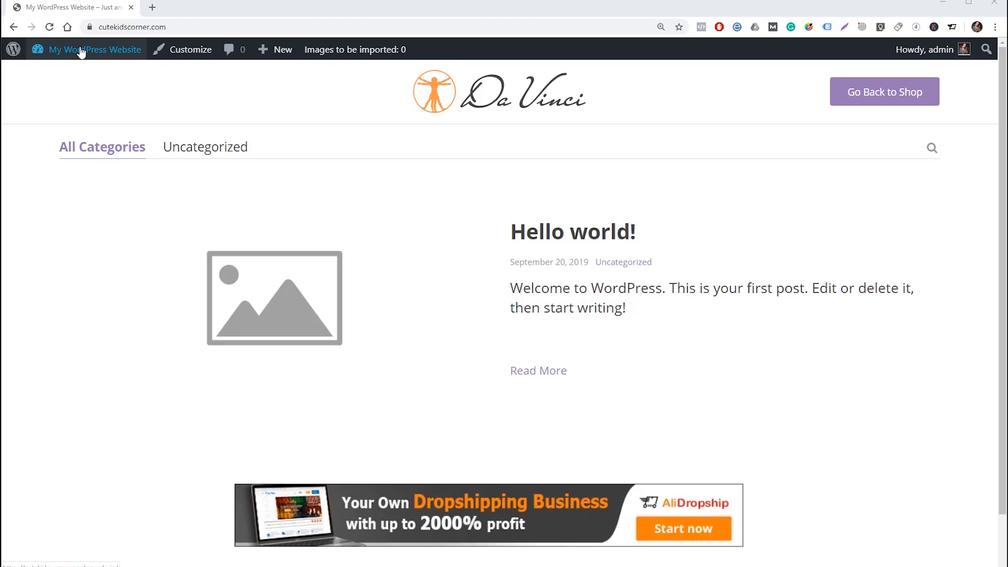
# Return to the dashboard and open the Davinci Woo General settings.
pyautogui.moveTo(82, 51)
pyautogui.click(69, 74)
pyautogui.moveTo(37, 455)
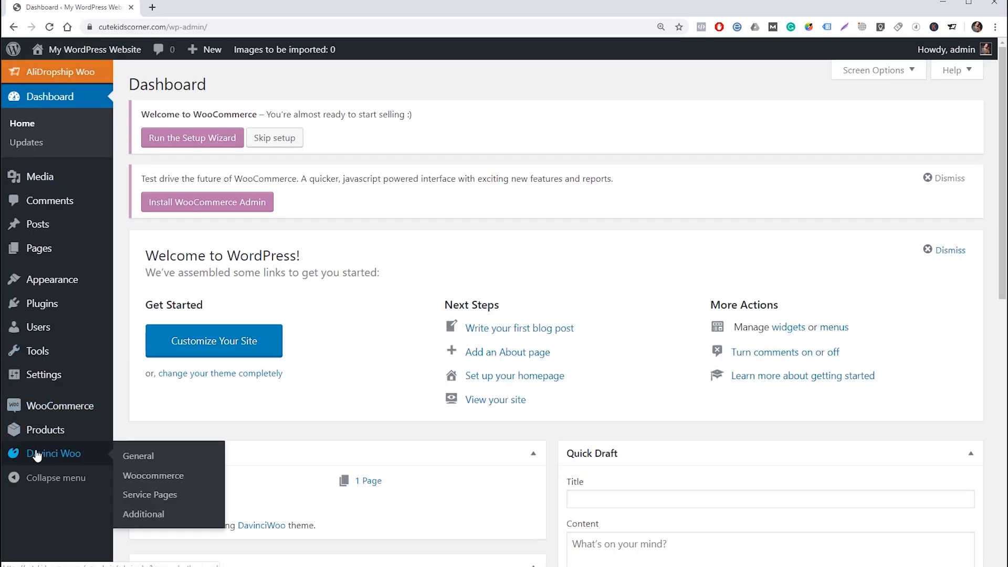
pyautogui.click(138, 455)
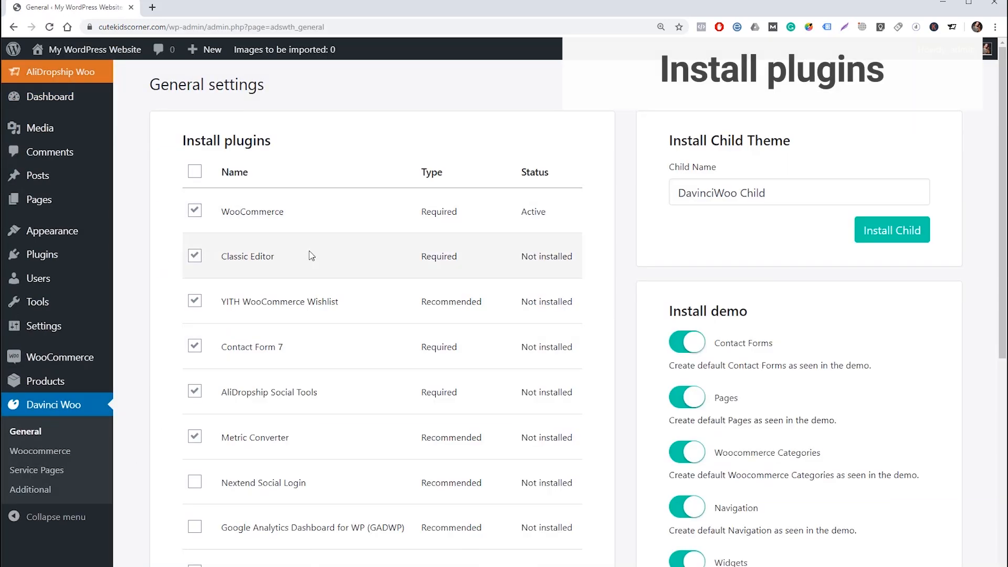
pyautogui.scroll(-2, 284, 393)
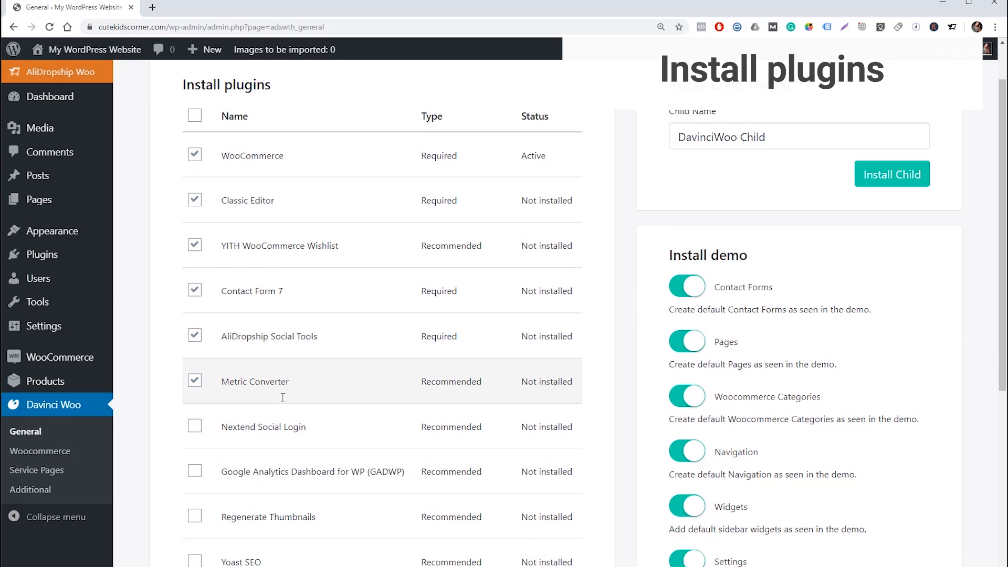
# Install the GADWP, Yoast SEO, Regenerate Thumbnails and Nextend Social Login plugins.
pyautogui.click(195, 416)
pyautogui.scroll(-2, 219, 420)
pyautogui.click(195, 394)
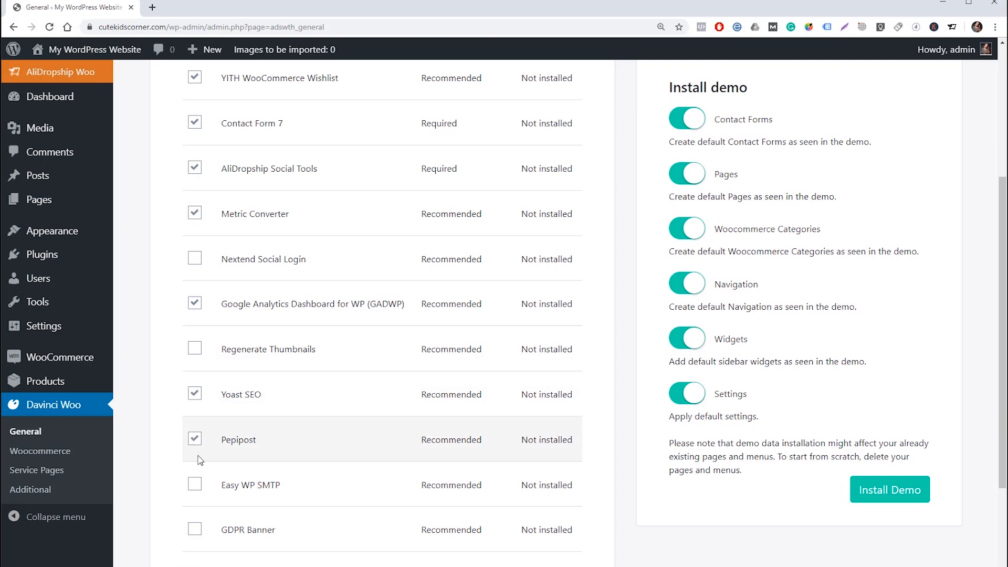
pyautogui.scroll(-1, 200, 459)
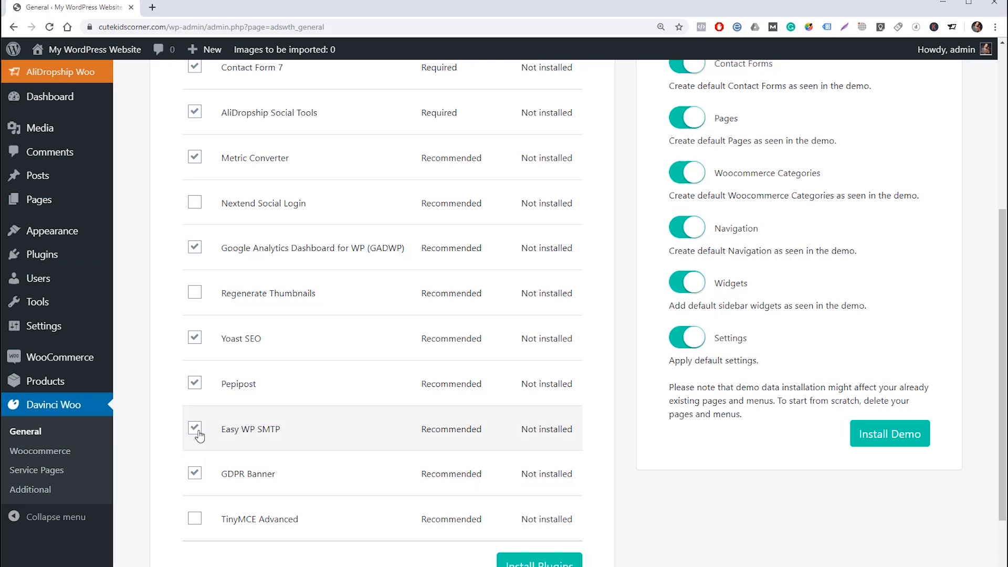
pyautogui.scroll(3, 198, 435)
pyautogui.scroll(-4, 198, 435)
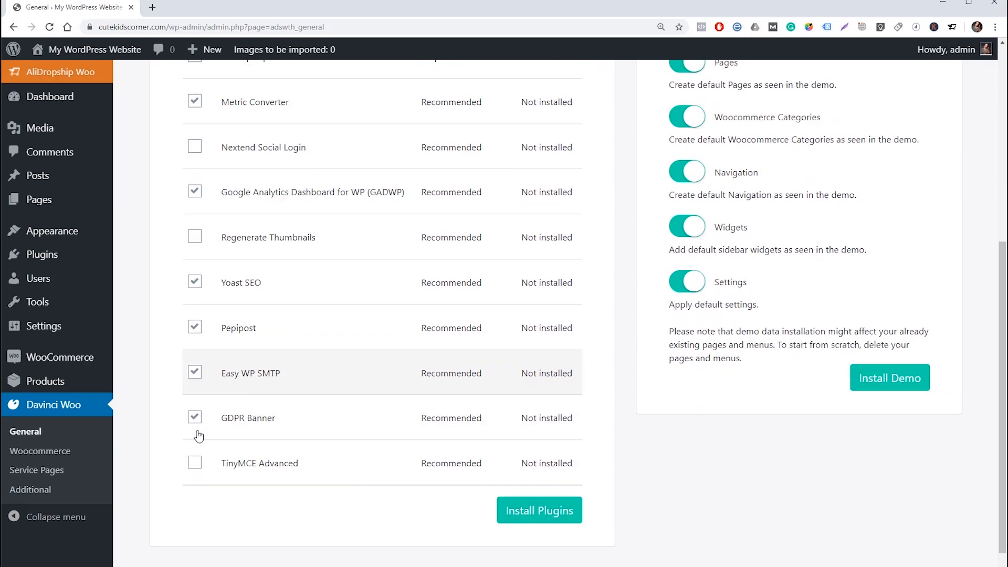
pyautogui.click(195, 237)
pyautogui.click(195, 147)
pyautogui.click(539, 511)
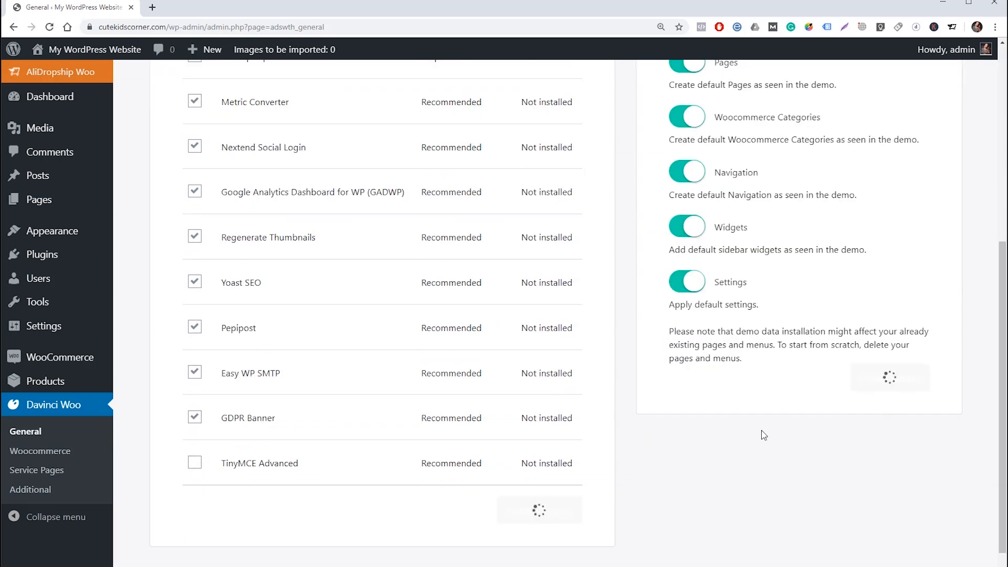
# Create and activate the DavinciWoo Child theme and install the demo content.
pyautogui.scroll(4, 548, 370)
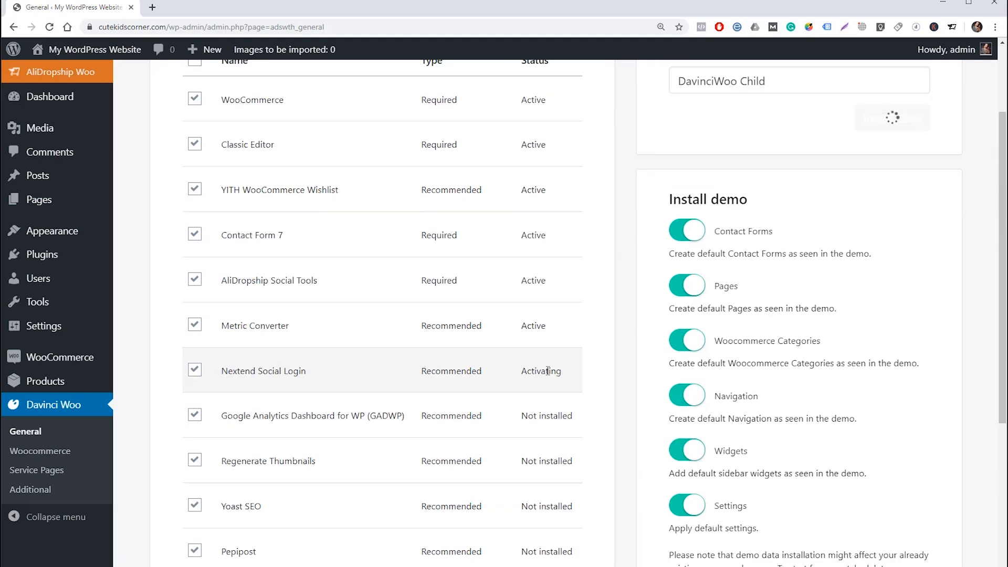
pyautogui.scroll(-4, 194, 440)
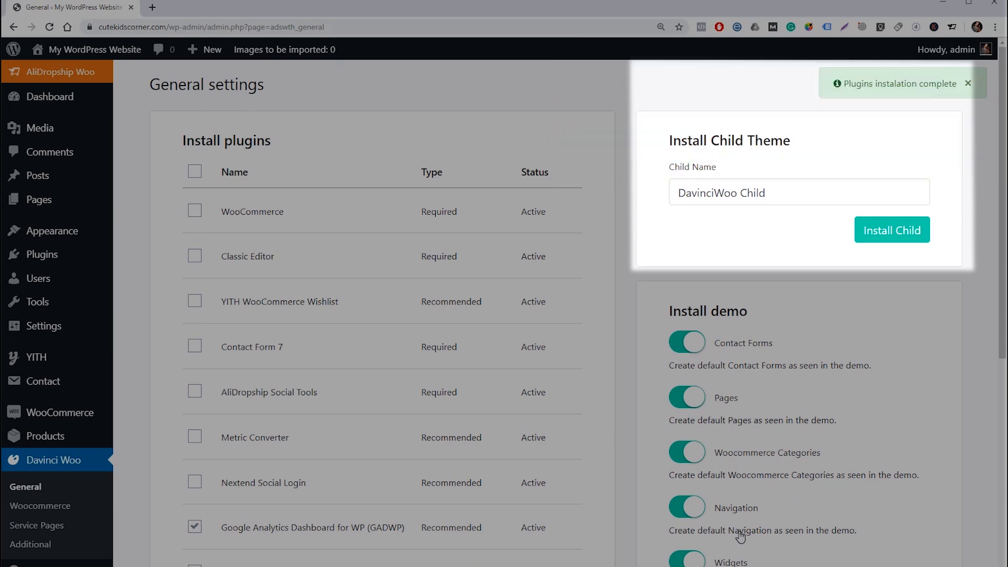
pyautogui.click(889, 231)
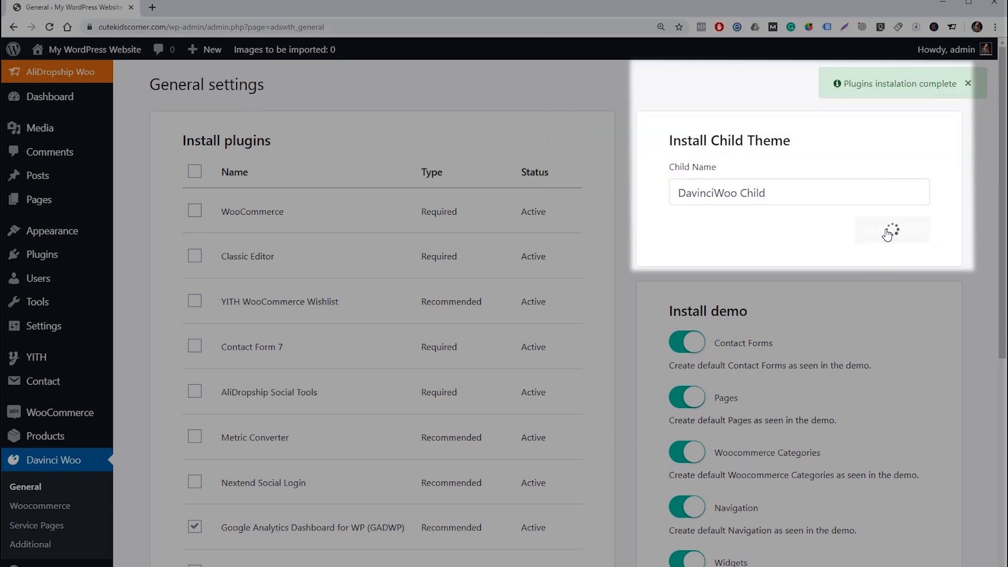
pyautogui.scroll(-5, 851, 324)
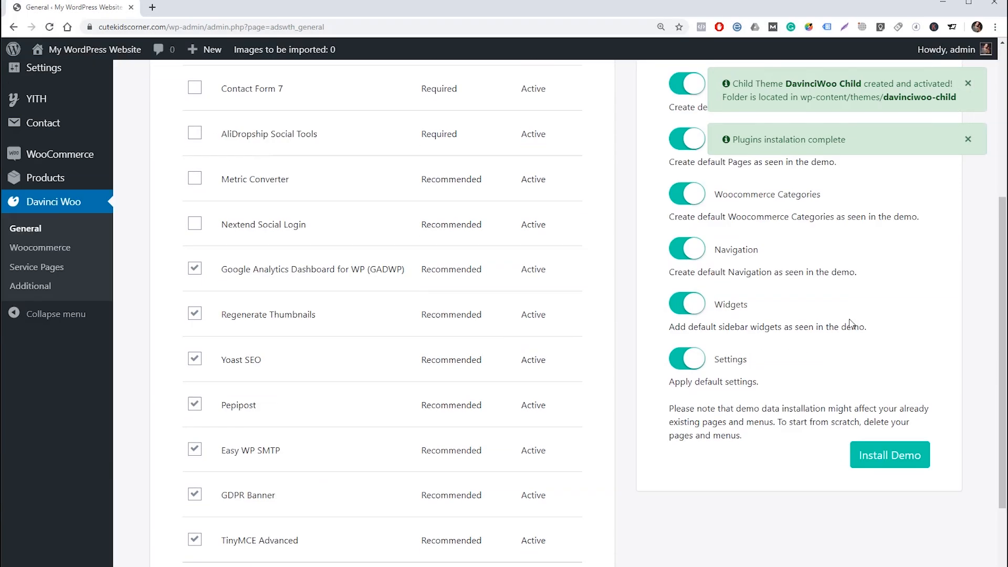
pyautogui.click(885, 436)
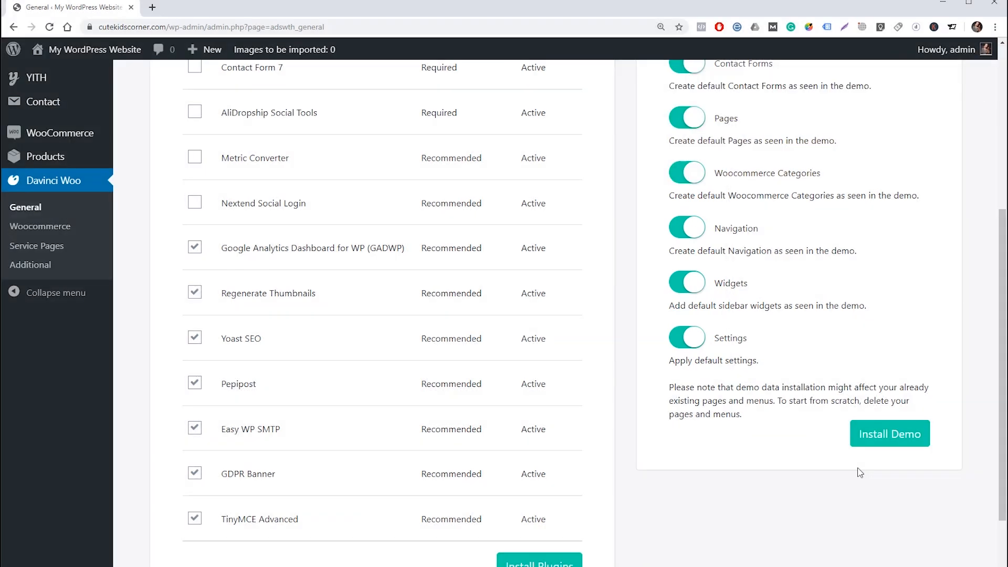
pyautogui.click(51, 227)
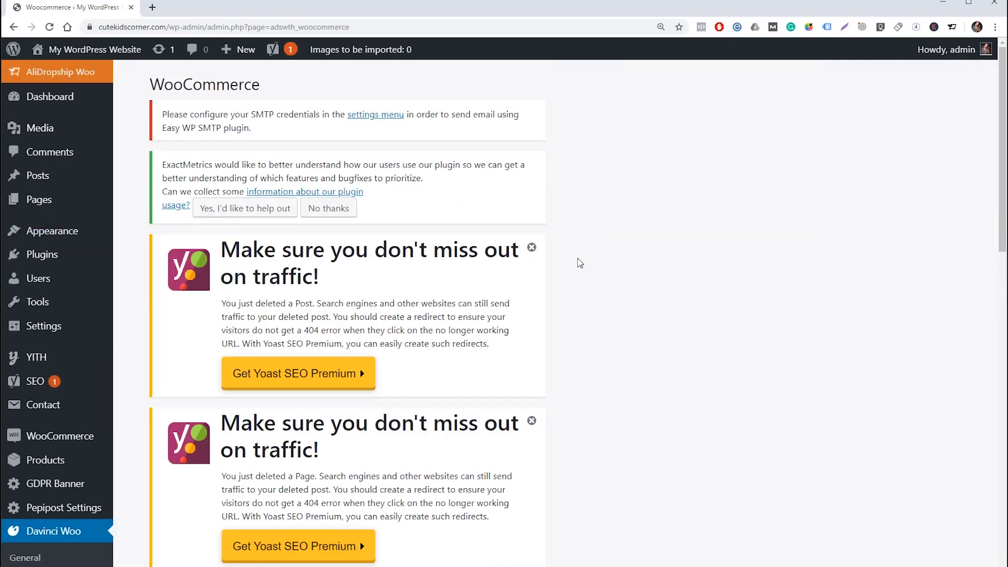
# Enable the side cart and slider-menu product counts, and use the WooCommerce default gallery.
pyautogui.scroll(-8, 580, 262)
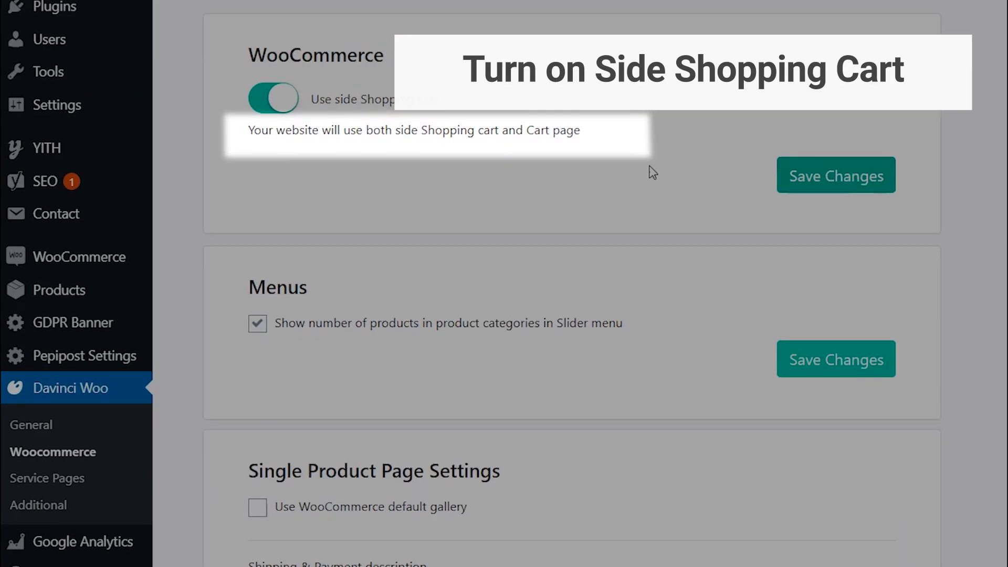
pyautogui.click(814, 176)
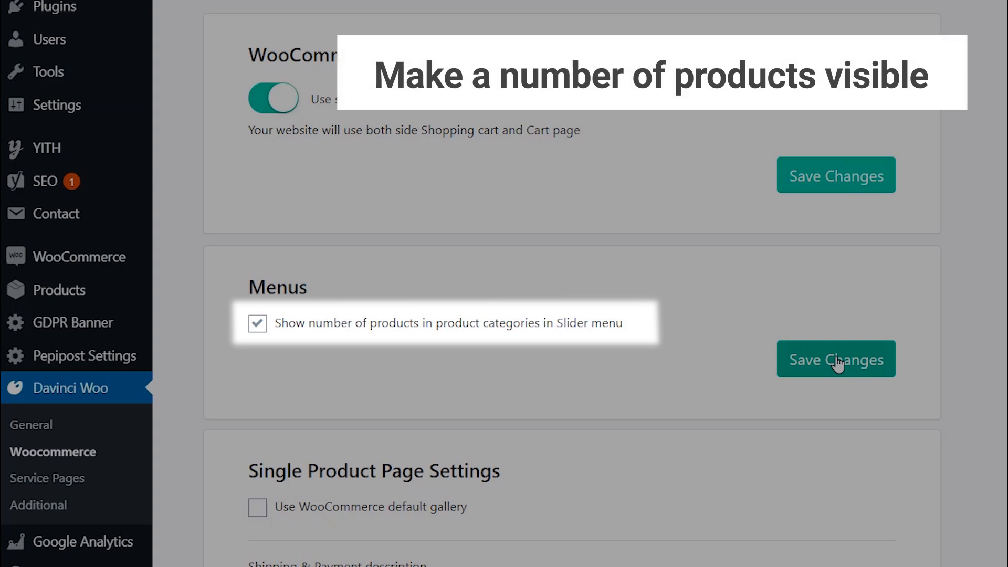
pyautogui.click(837, 362)
pyautogui.scroll(-4, 838, 362)
pyautogui.scroll(-3, 838, 362)
pyautogui.scroll(3, 836, 357)
pyautogui.scroll(-5, 956, 367)
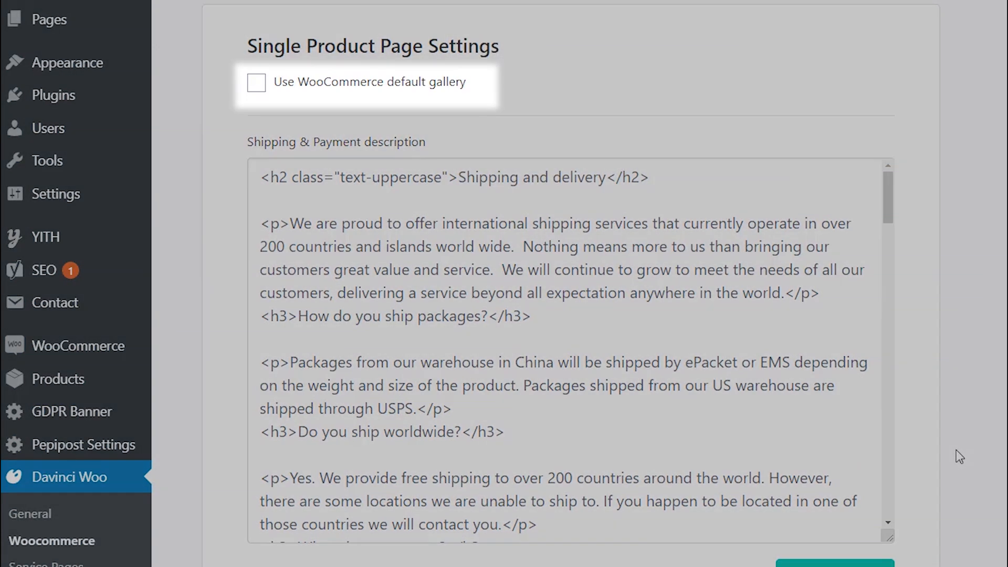
pyautogui.click(256, 83)
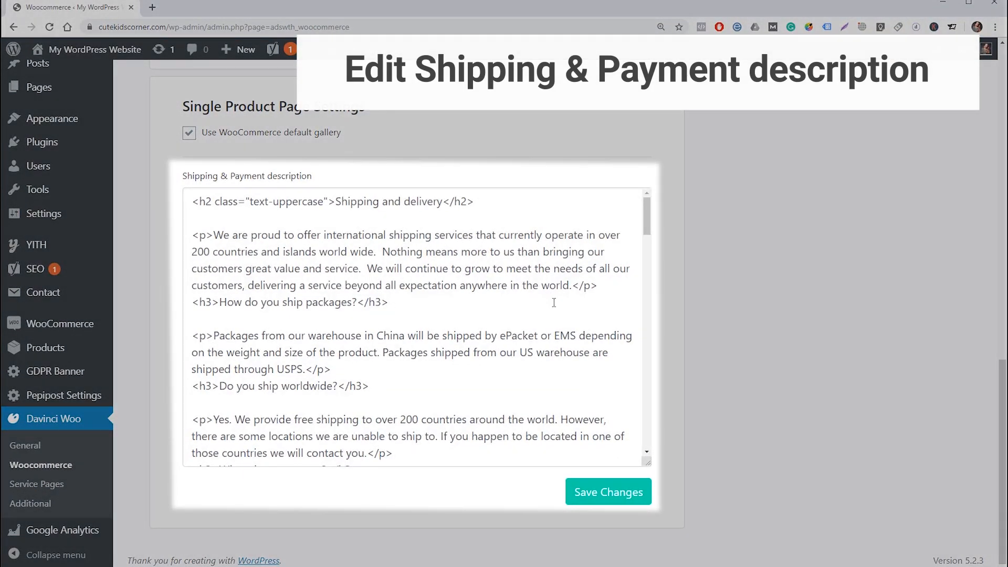
# Open the Davinci Woo Service Pages settings.
pyautogui.scroll(-15, 419, 448)
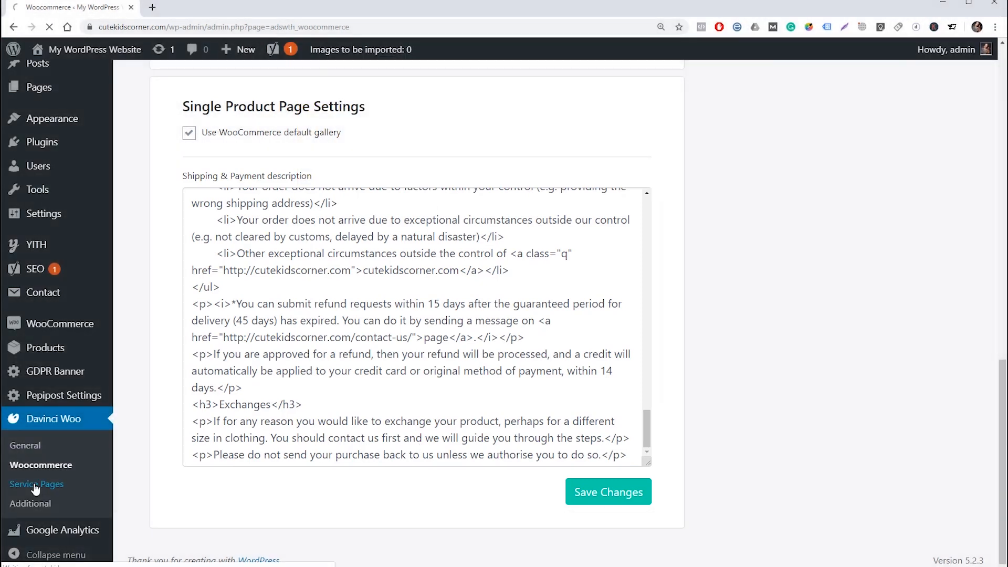
pyautogui.click(36, 486)
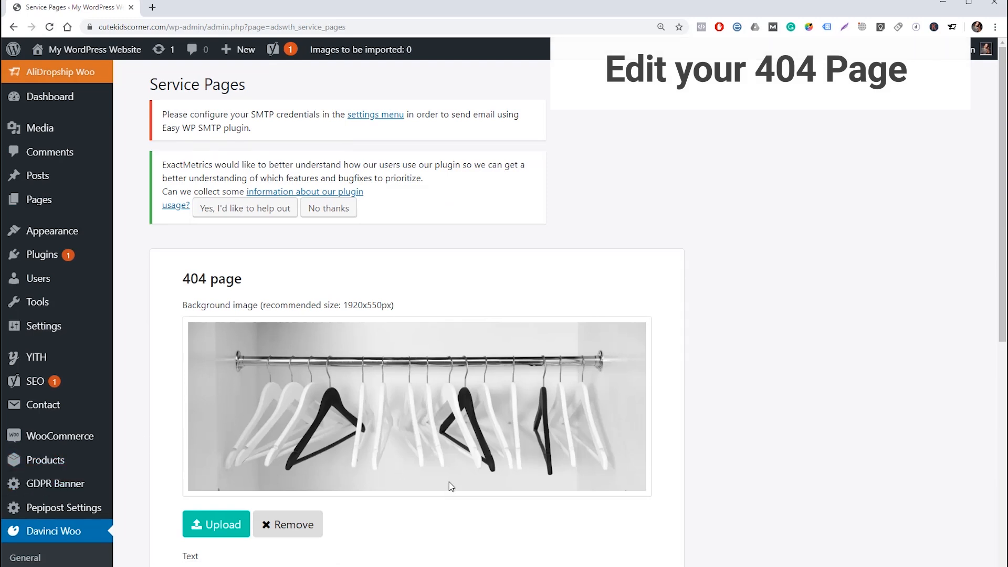
pyautogui.scroll(-3, 450, 485)
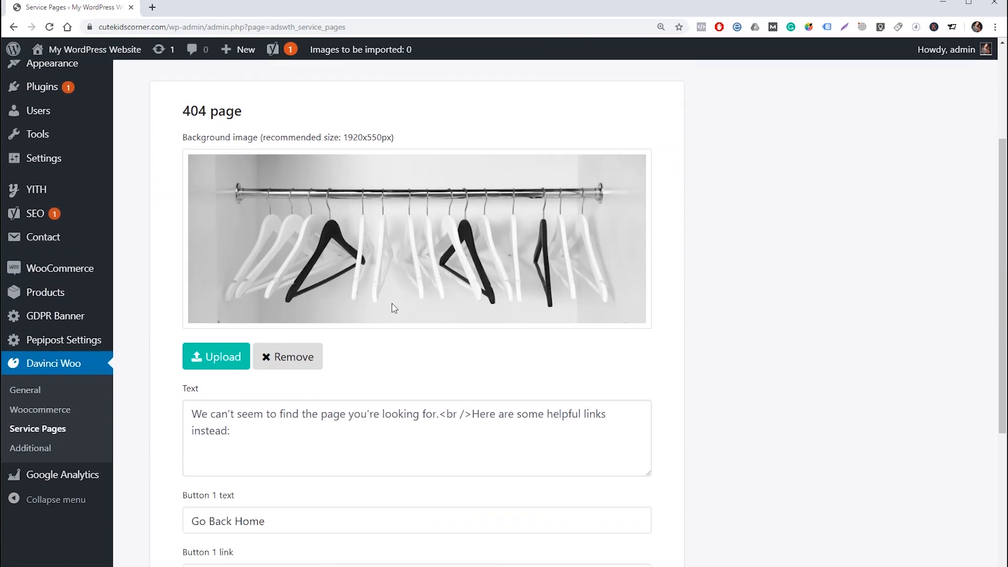
pyautogui.scroll(3, 394, 307)
pyautogui.moveTo(49, 464)
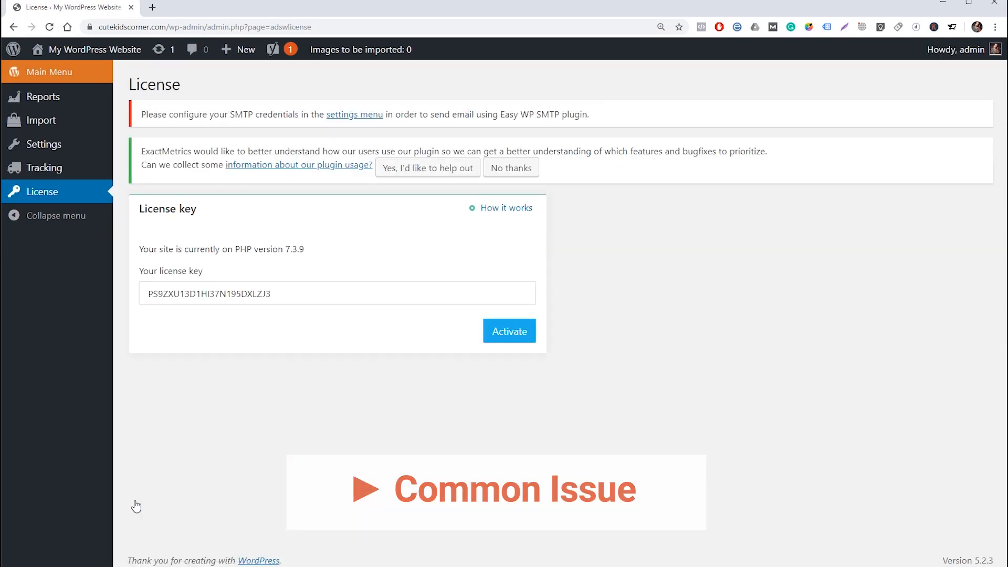
# Activate the entered license key and review the Permalink settings.
pyautogui.click(507, 327)
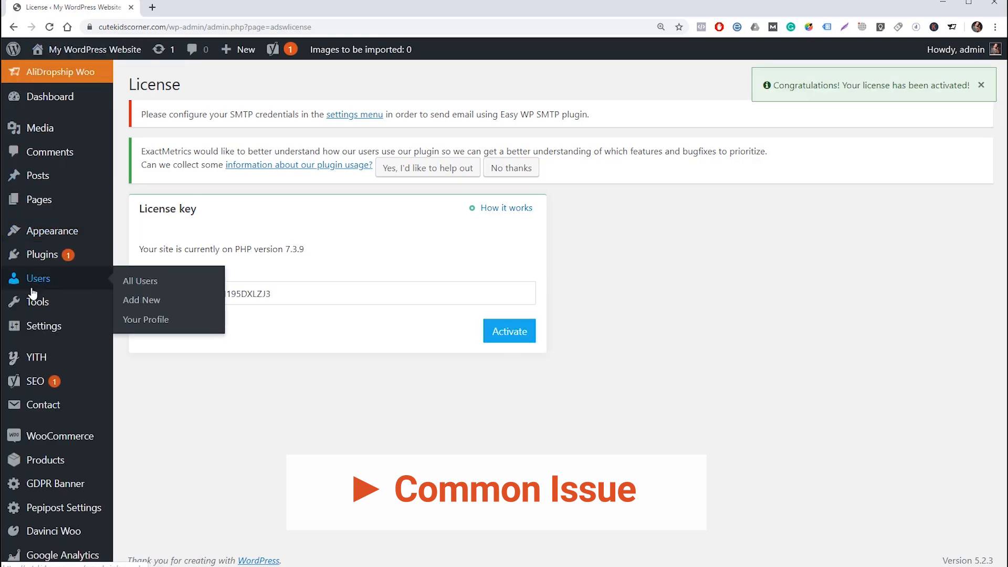
pyautogui.click(133, 469)
pyautogui.click(492, 333)
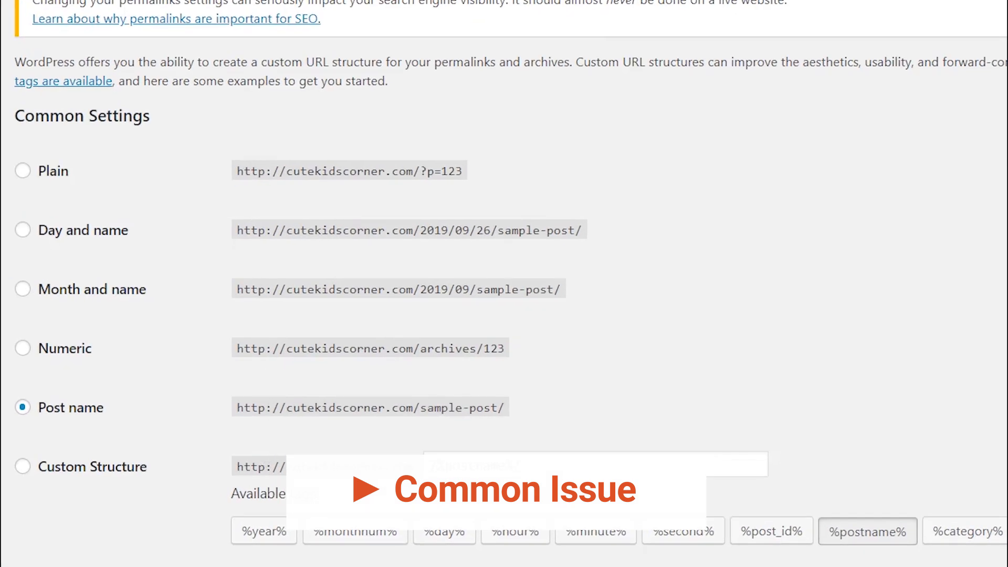
pyautogui.scroll(-10, 349, 423)
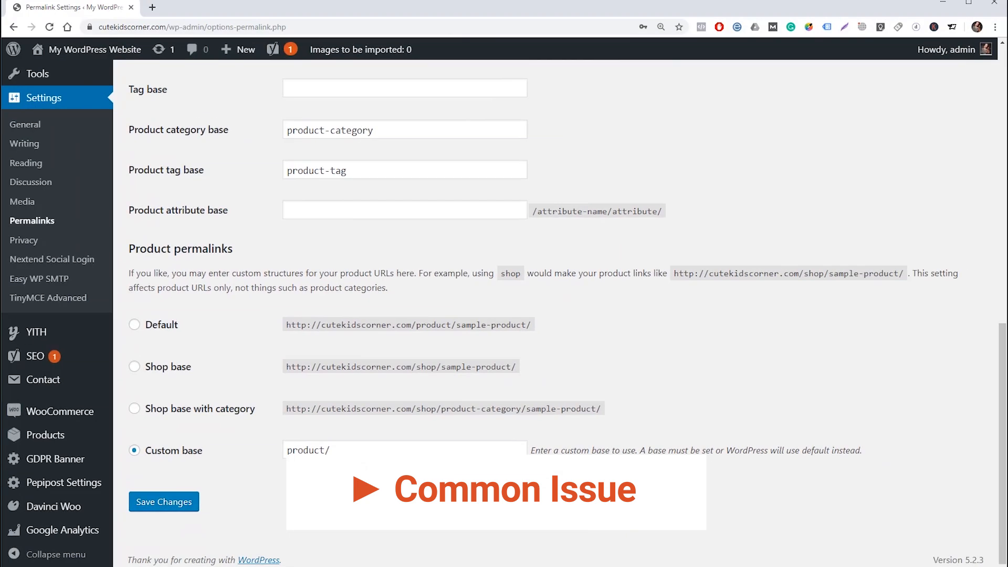
pyautogui.scroll(10, 351, 425)
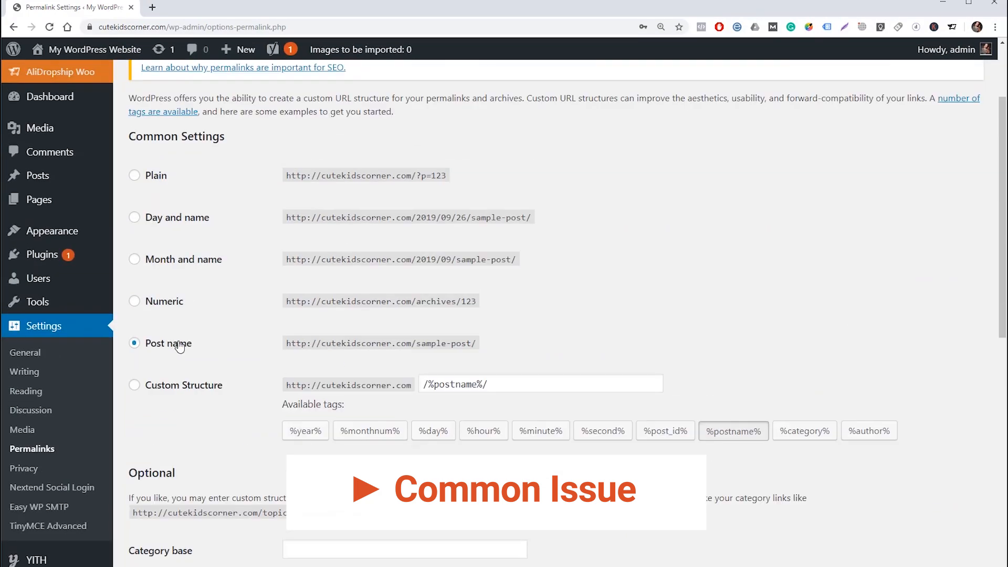
pyautogui.scroll(3, 179, 347)
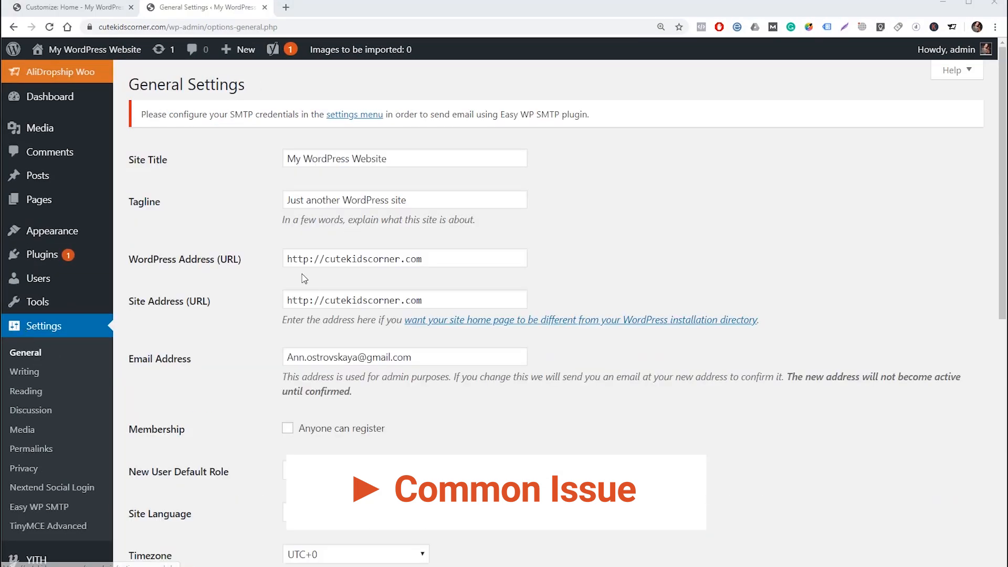
# Switch both site addresses to https, title the site 'Cute Kids Corner' with an 'All you need…' tagline.
pyautogui.click(309, 258)
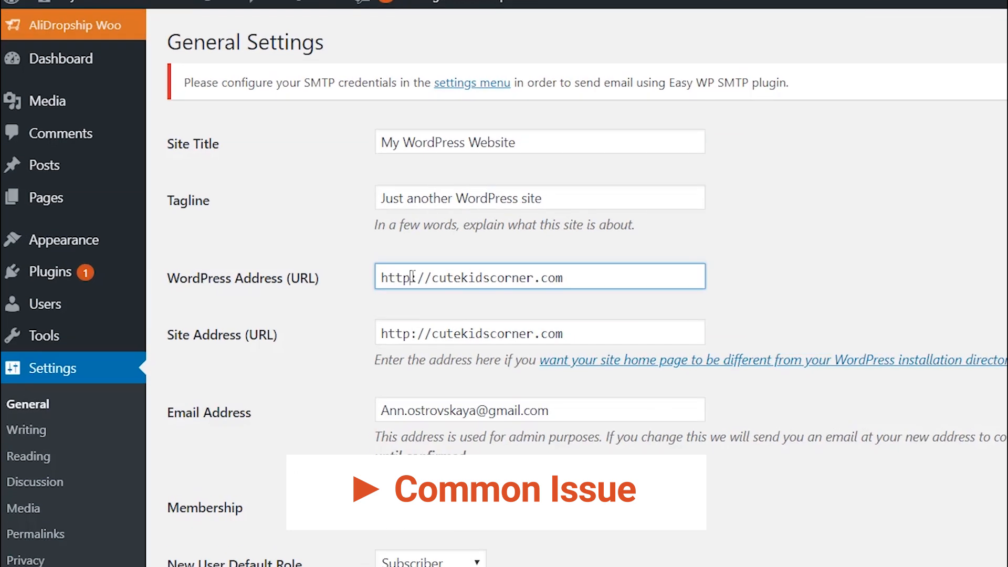
pyautogui.click(408, 336)
pyautogui.write('s')
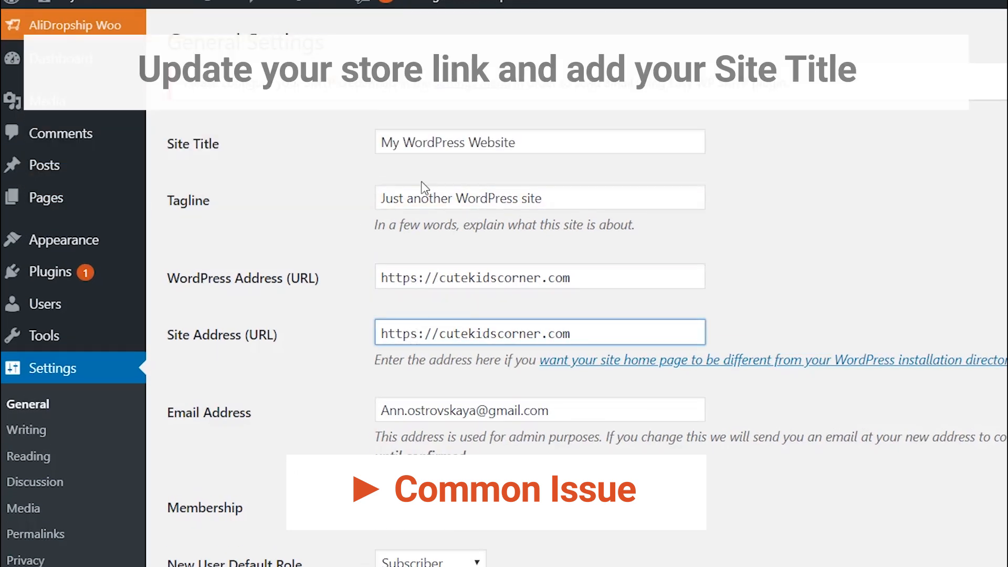
pyautogui.tripleClick(422, 142)
pyautogui.write('Cute K')
pyautogui.tripleClick(444, 197)
pyautogui.write('All you need to make your kids corner cute')
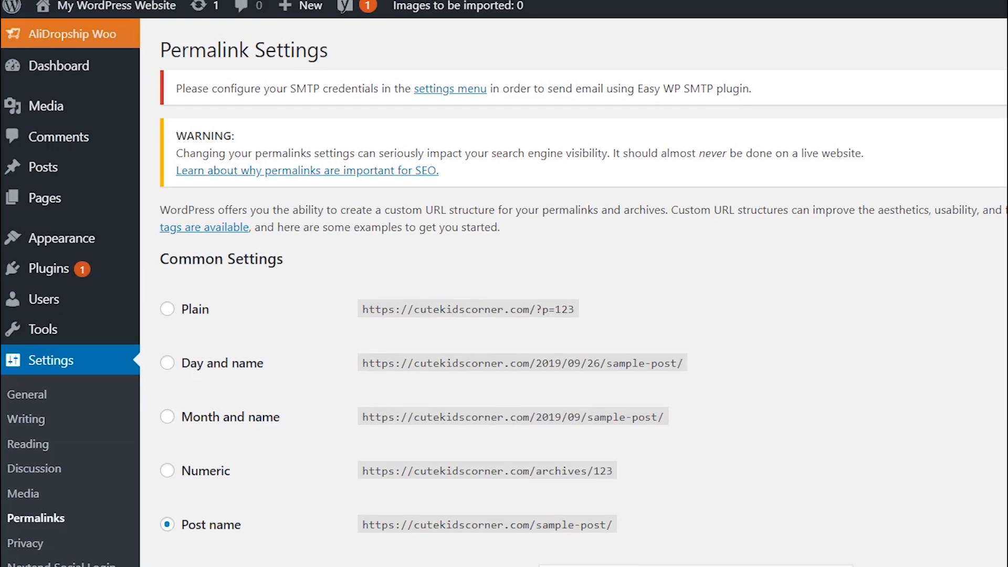
pyautogui.scroll(-2, 462, 529)
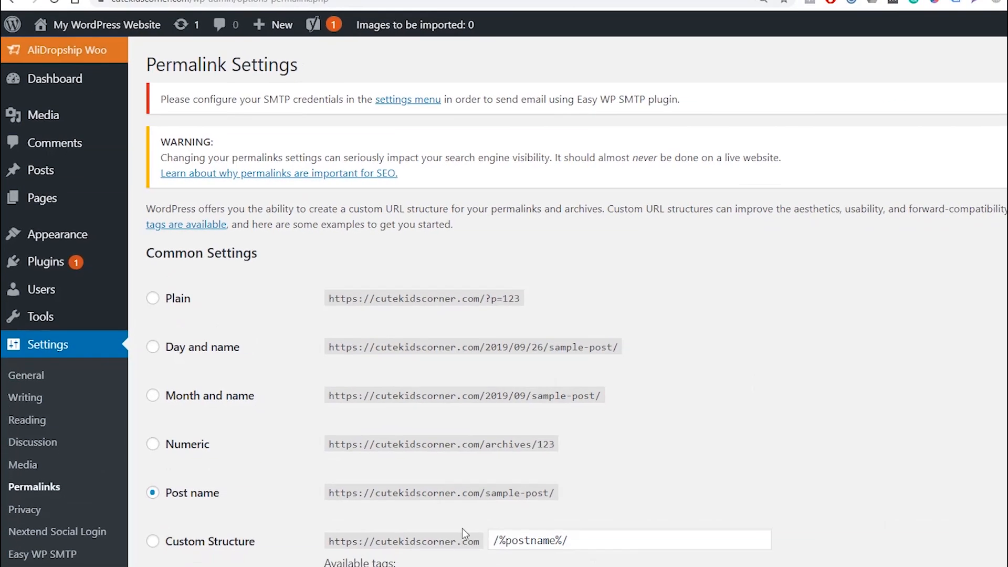
pyautogui.scroll(-8, 408, 494)
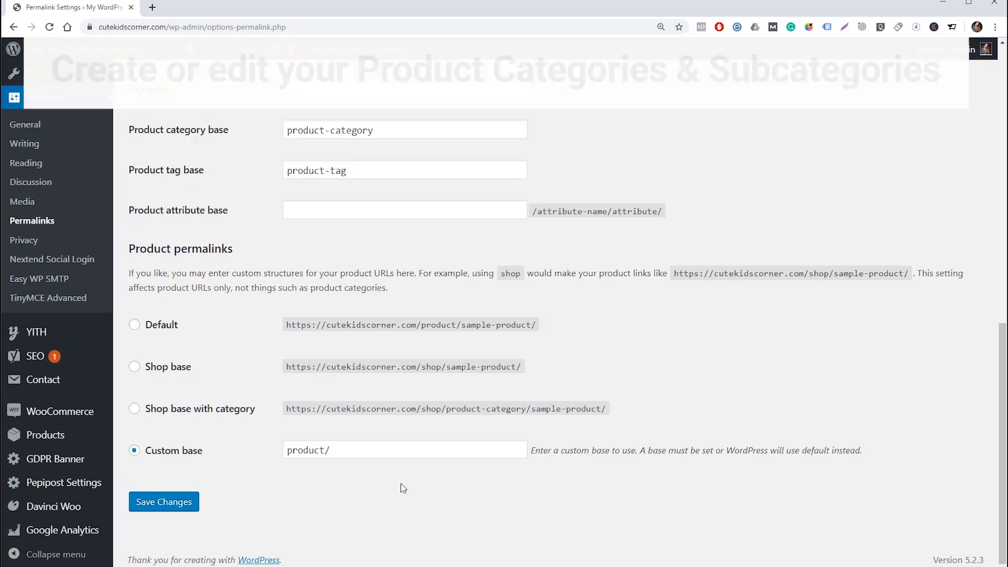
# Add the Play Mats product category with slug 'playmats'.
pyautogui.moveTo(59, 445)
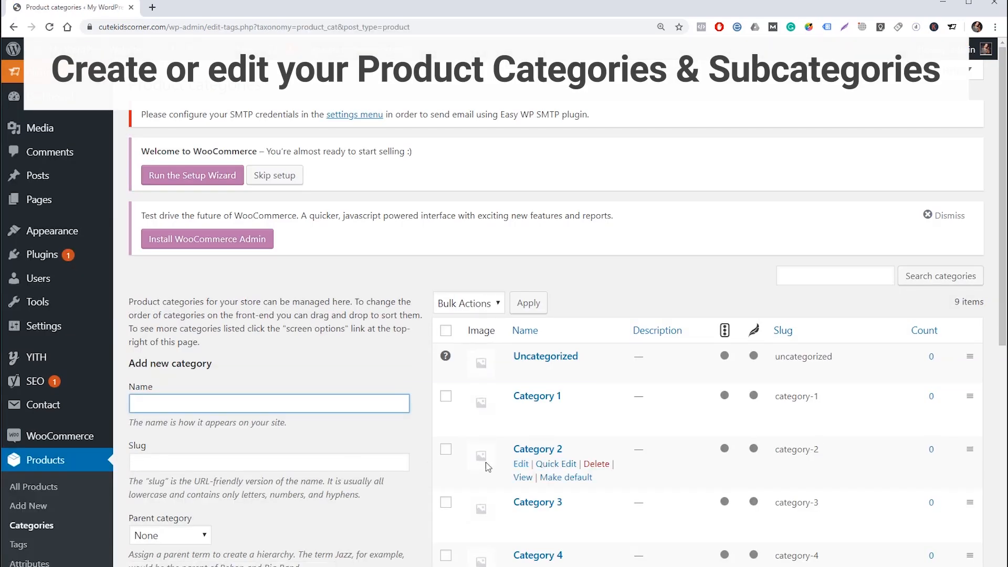
pyautogui.scroll(-5, 514, 466)
pyautogui.scroll(4, 546, 470)
pyautogui.press('Tab')
pyautogui.write('playmats')
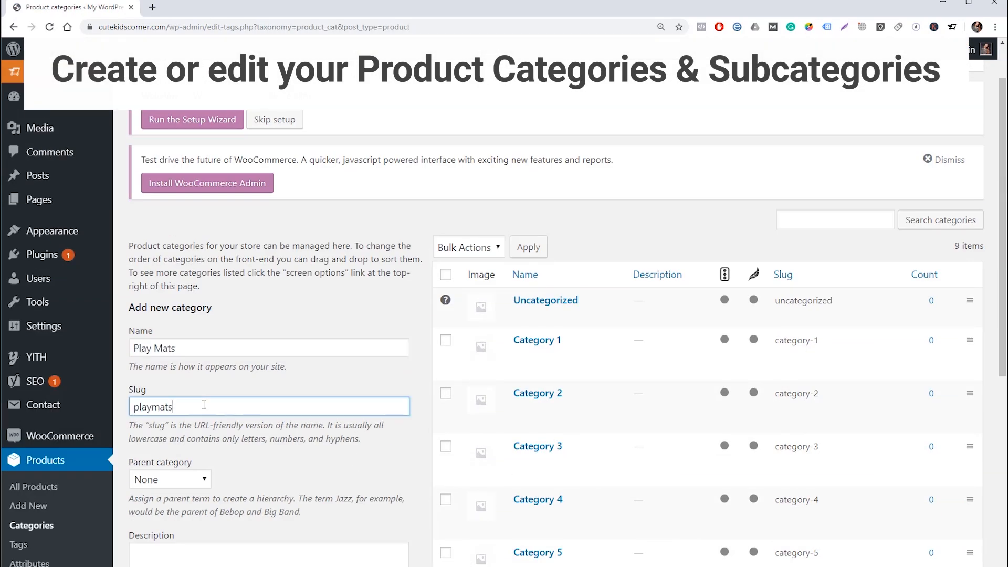
pyautogui.scroll(-1, 262, 368)
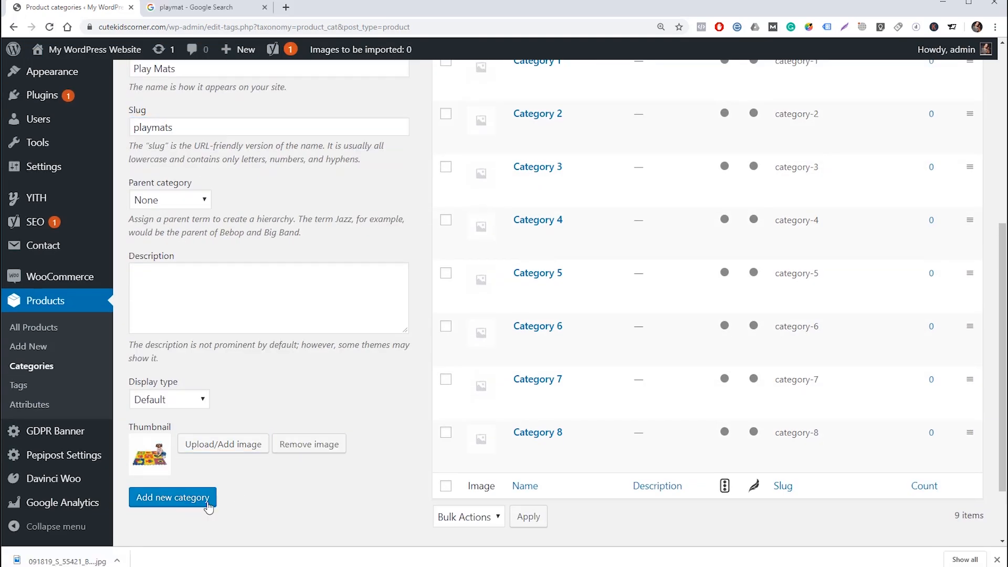
pyautogui.click(208, 498)
# Add a Wall Stickers category with a thumbnail image.
pyautogui.scroll(5, 265, 305)
pyautogui.click(264, 297)
pyautogui.write('Wall Stickers')
pyautogui.click(247, 350)
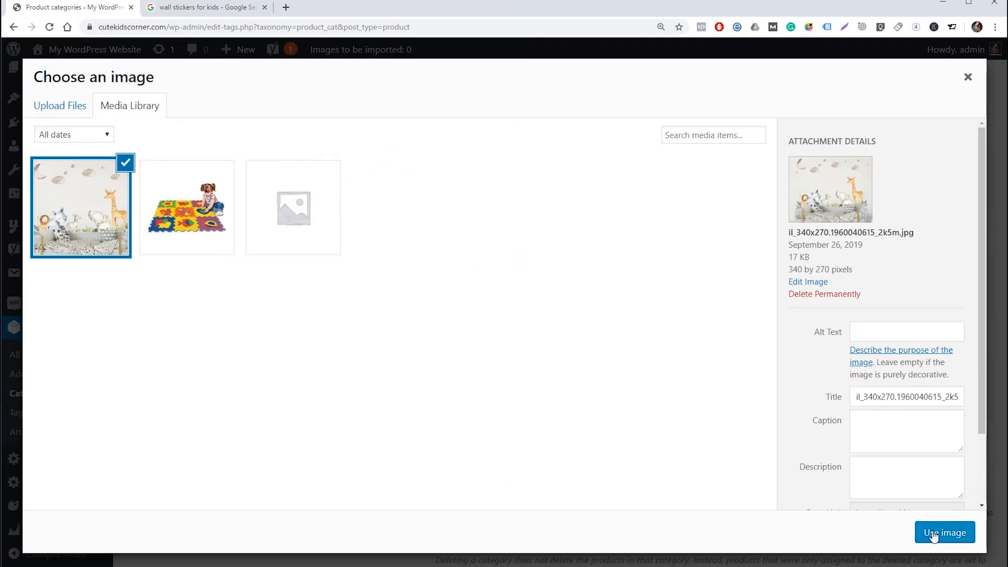
pyautogui.click(937, 533)
# Create the Storage Holders & Racks category with slug 'storageholdersracks'.
pyautogui.scroll(4, 263, 444)
pyautogui.click(238, 237)
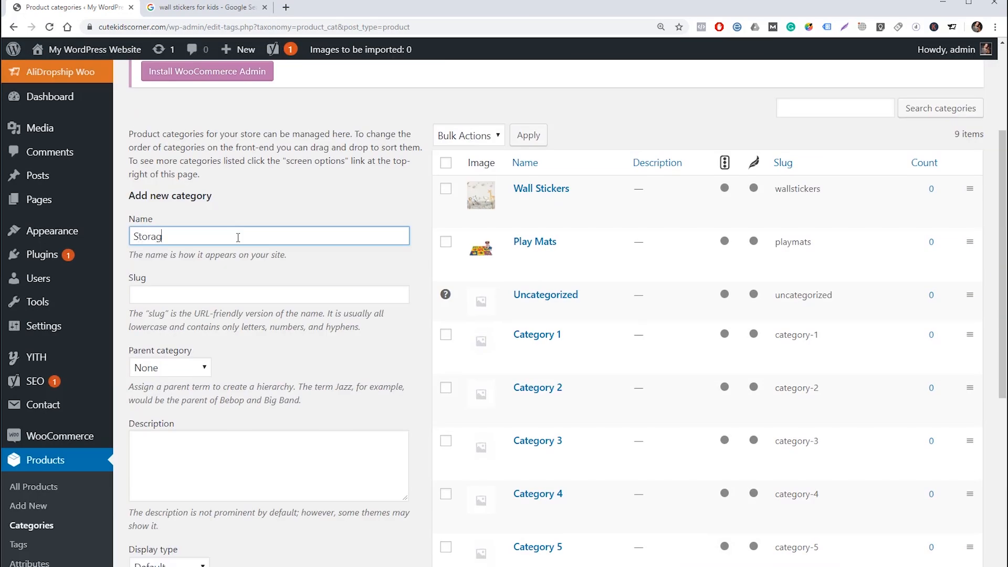
pyautogui.write('s & Racks')
pyautogui.click(242, 294)
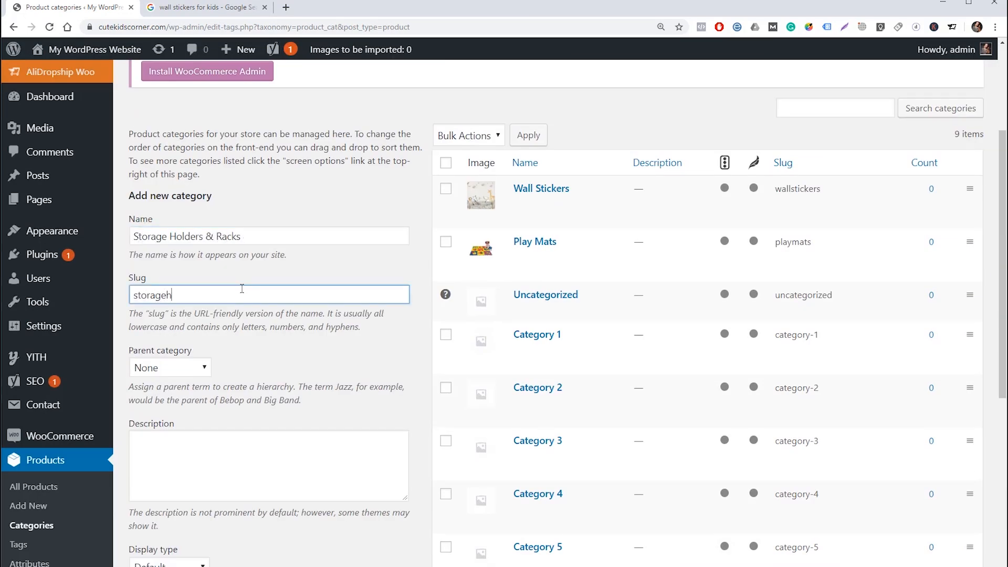
pyautogui.write('storageholdersracks')
pyautogui.scroll(-3, 242, 288)
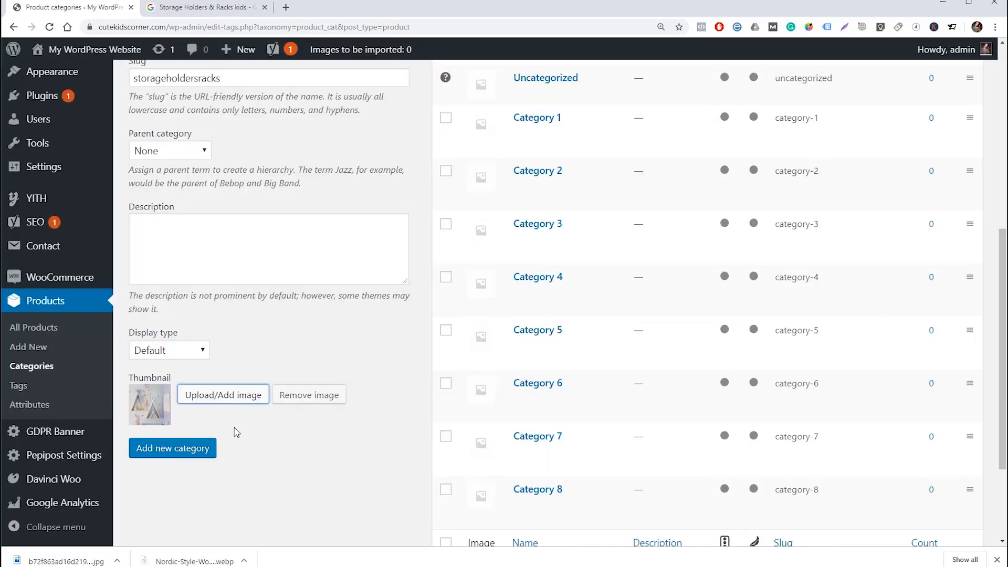
pyautogui.click(176, 448)
# Add Shelves (slug 'shelves') under Storage Holders & Racks, displaying subcategories.
pyautogui.scroll(6, 342, 452)
pyautogui.click(280, 297)
pyautogui.write('Shelves')
pyautogui.click(270, 352)
pyautogui.write('shelves')
pyautogui.click(192, 423)
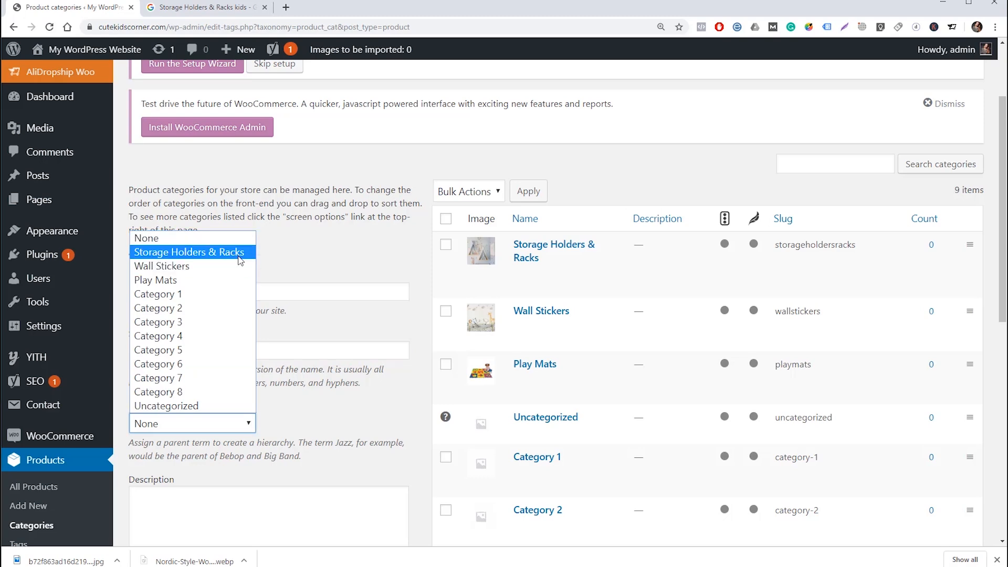
pyautogui.click(191, 250)
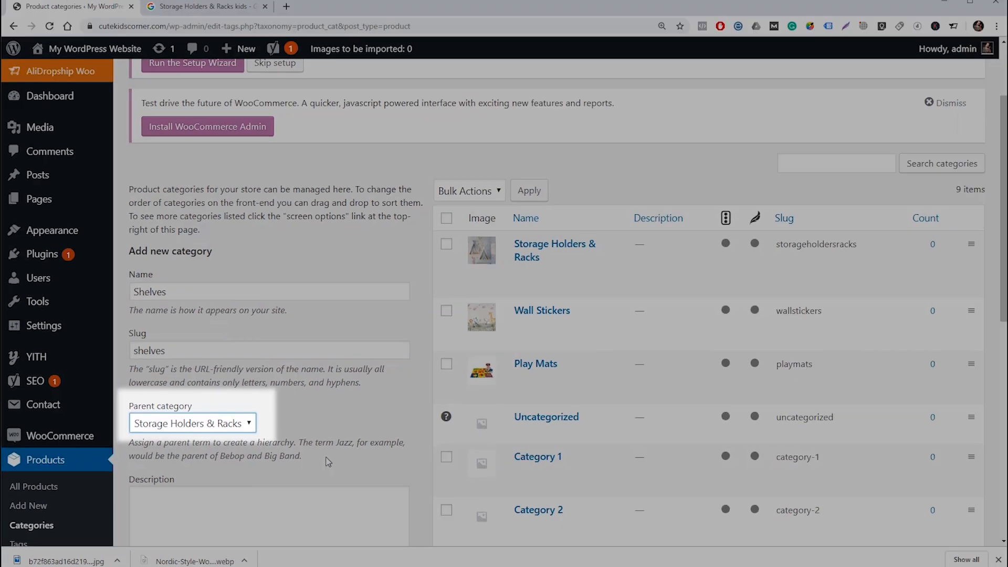
pyautogui.scroll(-5, 264, 400)
pyautogui.click(185, 342)
pyautogui.click(163, 386)
pyautogui.click(192, 441)
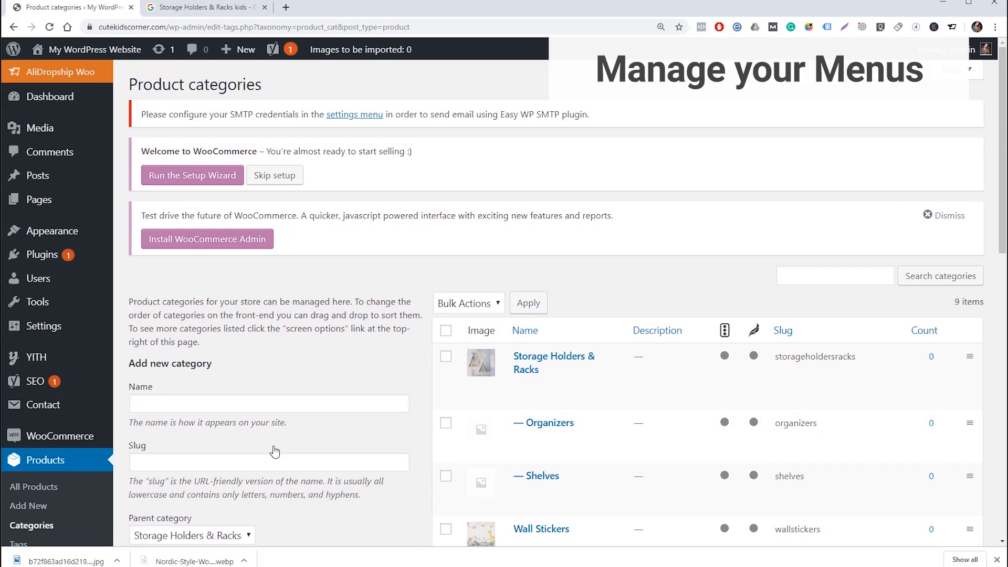
# Open Appearance > Menus and load the Mobile menu for editing.
pyautogui.moveTo(66, 235)
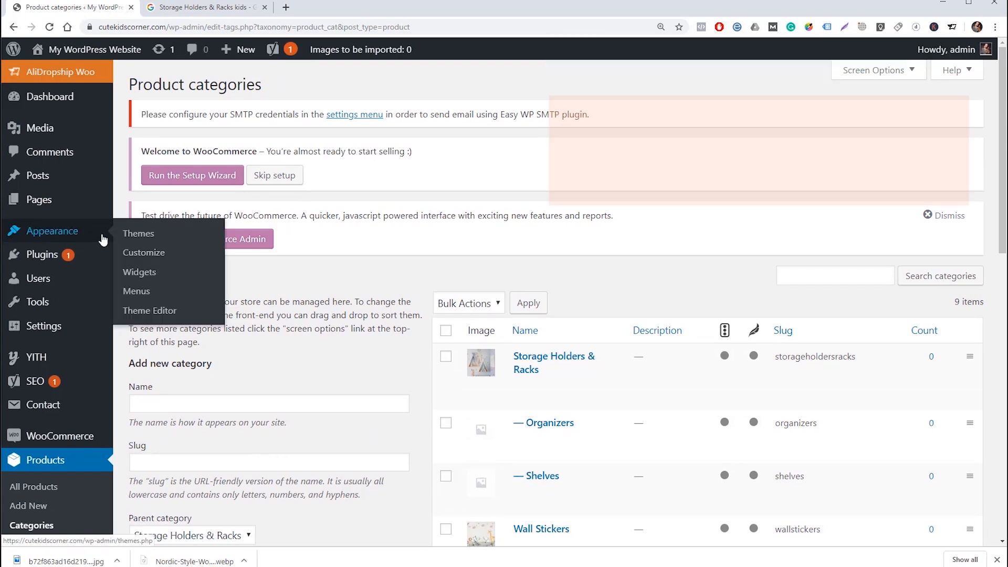
pyautogui.click(132, 290)
pyautogui.click(255, 204)
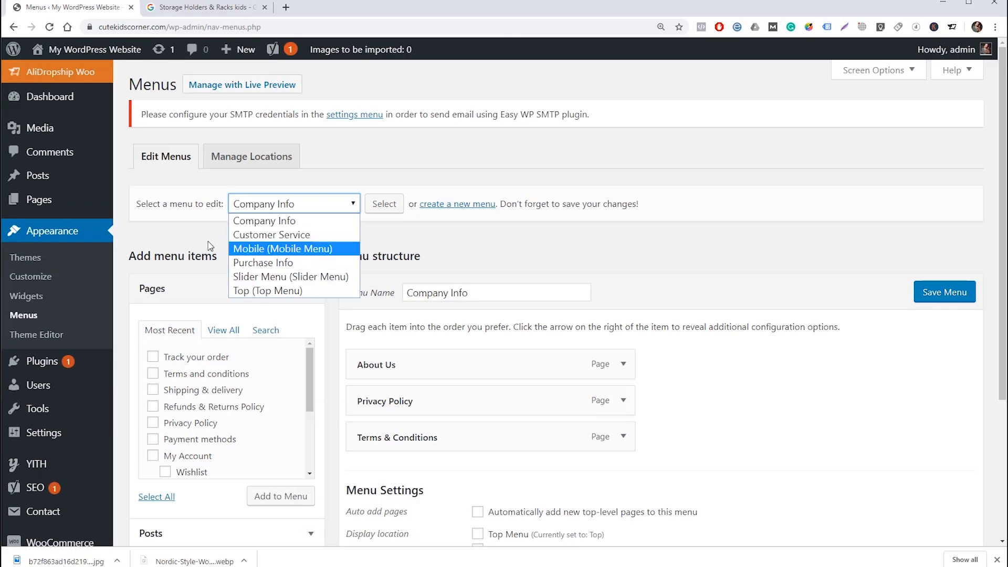
pyautogui.click(312, 256)
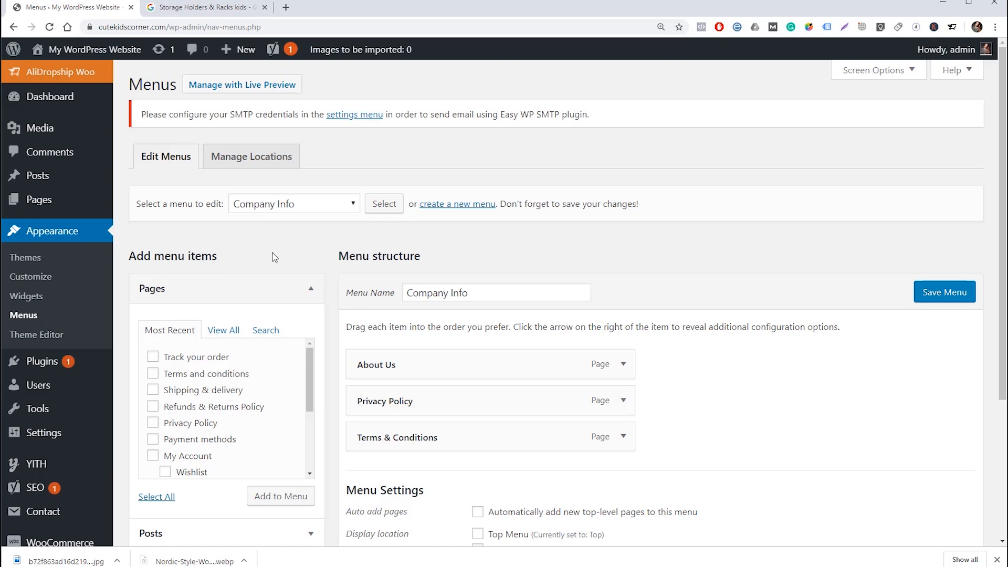
pyautogui.scroll(-1, 272, 256)
pyautogui.click(265, 152)
pyautogui.click(265, 179)
pyautogui.click(376, 152)
pyautogui.click(318, 209)
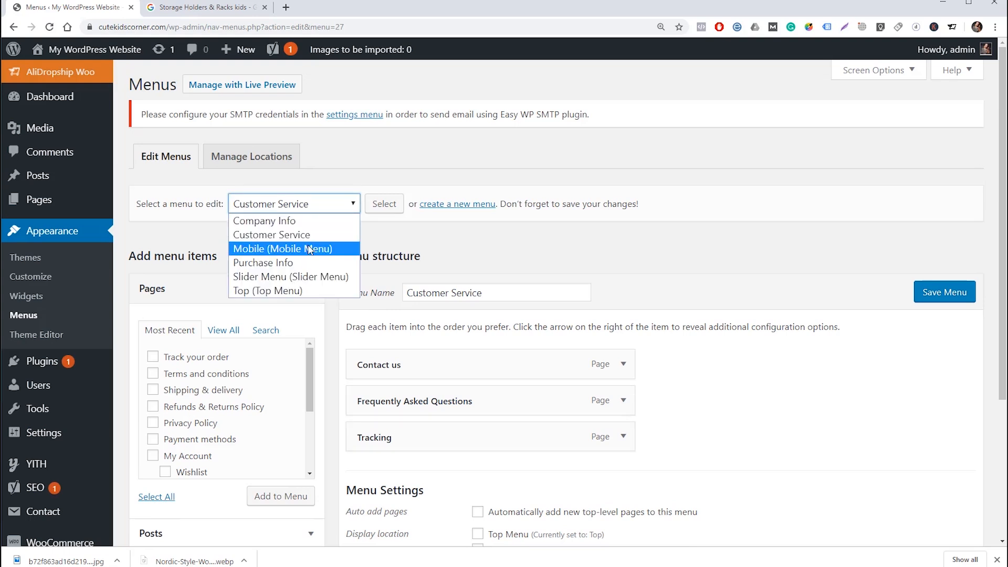
pyautogui.click(282, 249)
pyautogui.click(384, 204)
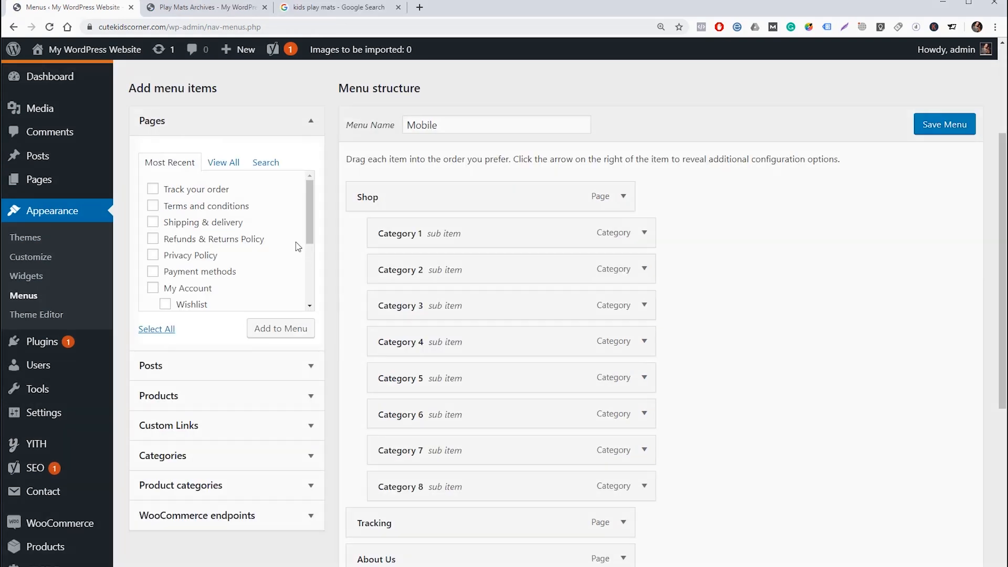
pyautogui.scroll(-3, 298, 247)
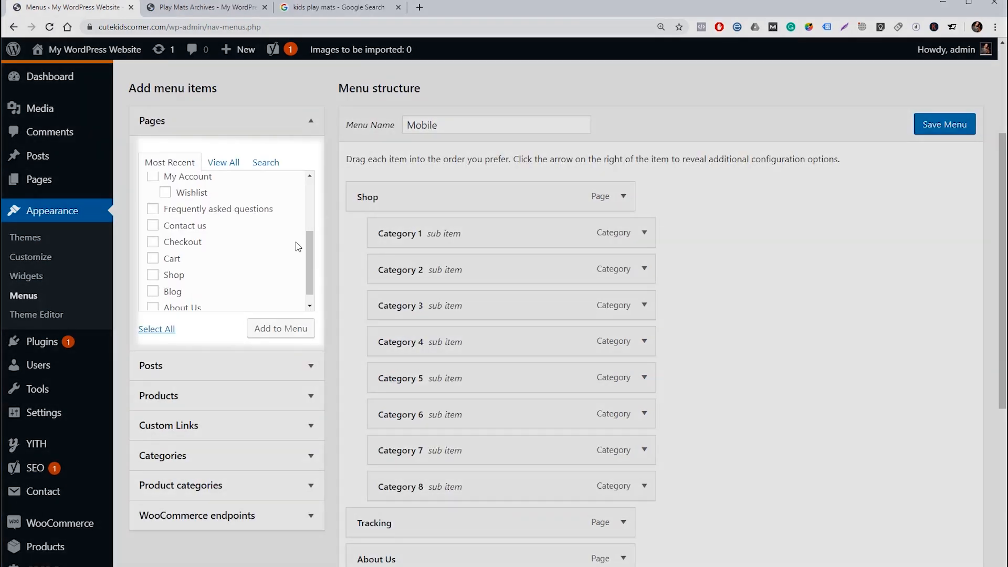
pyautogui.scroll(2, 298, 247)
# Add the Play Mats, Storage Holders & Racks, Shelves, Organizers and Wall Stickers product categories to the menu.
pyautogui.click(223, 163)
pyautogui.scroll(-1, 247, 231)
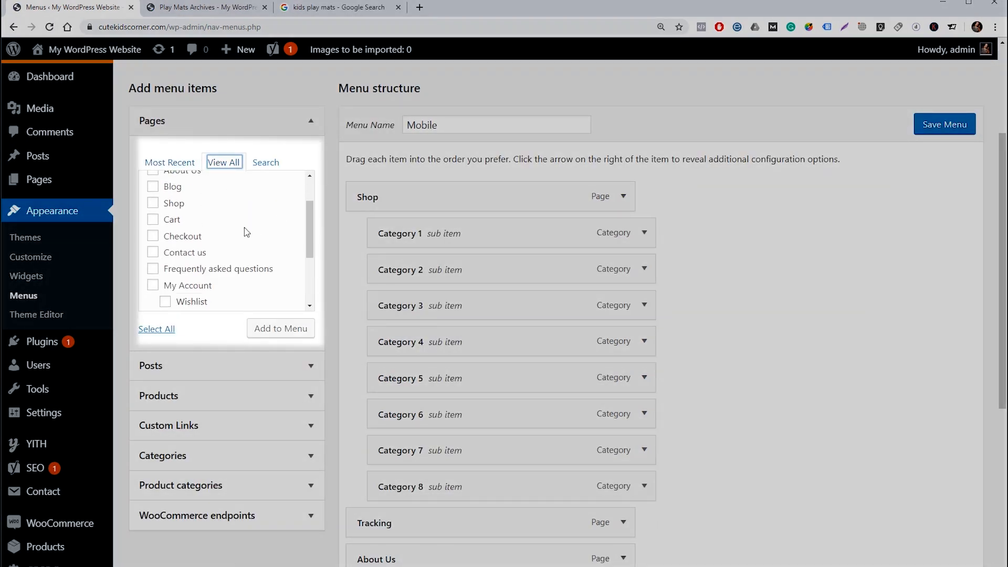
pyautogui.scroll(-5, 246, 231)
pyautogui.scroll(5, 246, 232)
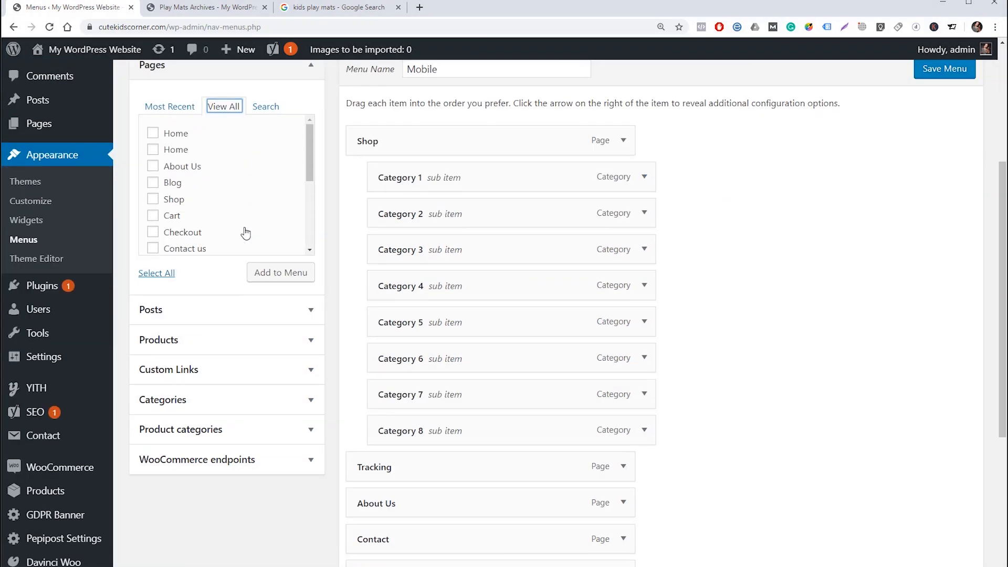
pyautogui.scroll(-5, 245, 232)
pyautogui.click(245, 310)
pyautogui.click(244, 181)
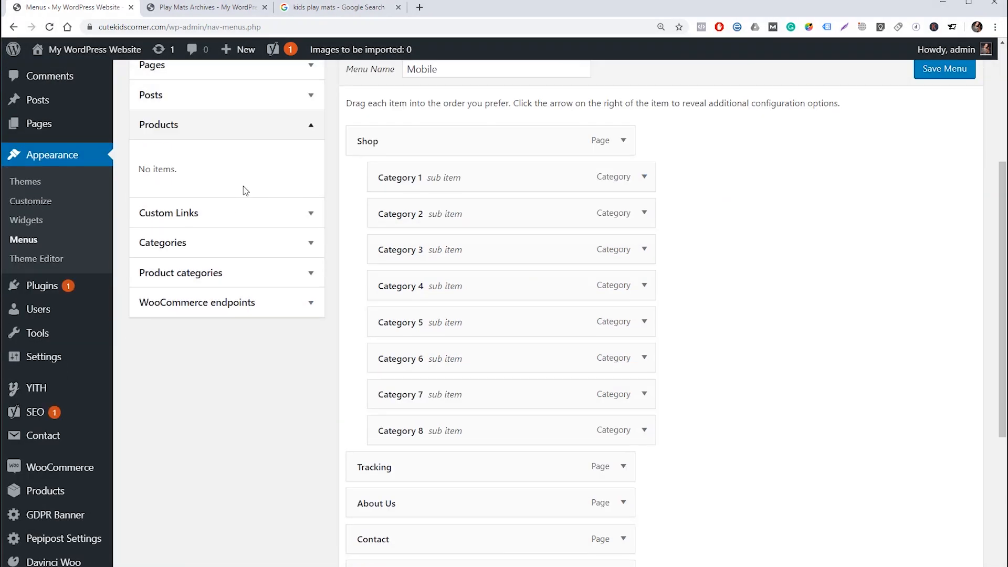
pyautogui.click(244, 238)
pyautogui.click(243, 318)
pyautogui.click(217, 256)
pyautogui.scroll(-2, 199, 310)
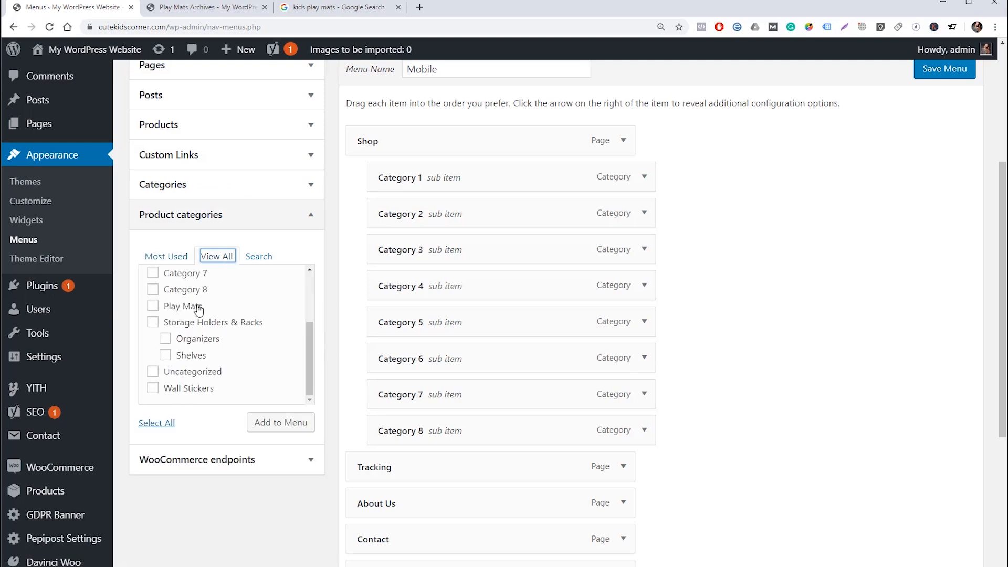
pyautogui.scroll(-1, 156, 381)
pyautogui.click(156, 334)
pyautogui.click(280, 366)
pyautogui.scroll(-5, 499, 250)
pyautogui.scroll(1, 452, 294)
pyautogui.moveTo(408, 339); pyautogui.dragTo(450, 175)
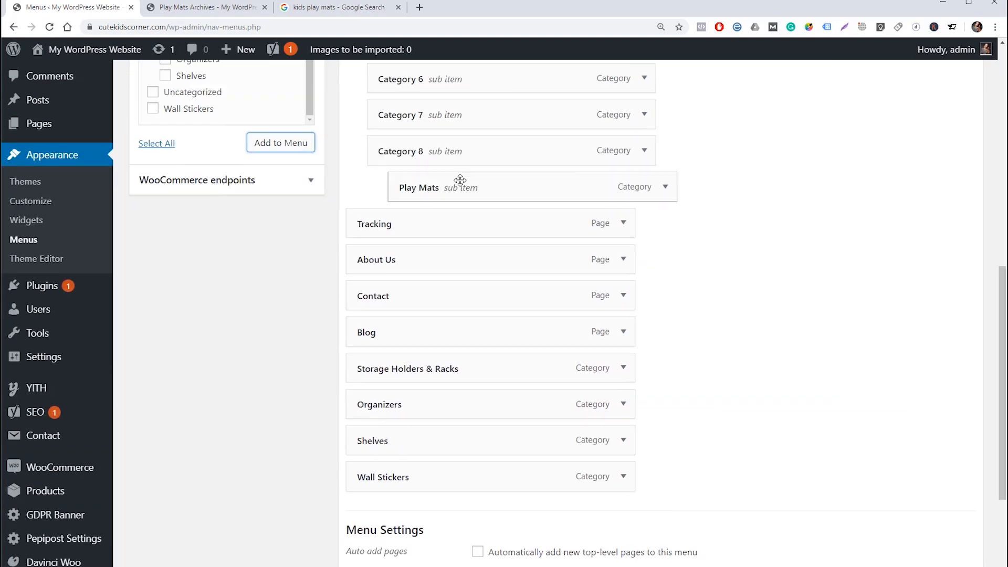
# Remove the placeholder Category 1 through Category 8 items from the Mobile menu.
pyautogui.scroll(4, 459, 180)
pyautogui.click(644, 121)
pyautogui.click(397, 249)
pyautogui.click(644, 122)
pyautogui.click(390, 248)
pyautogui.click(644, 121)
pyautogui.click(384, 249)
pyautogui.click(644, 121)
pyautogui.click(388, 249)
pyautogui.click(643, 122)
pyautogui.click(390, 248)
pyautogui.click(644, 121)
pyautogui.click(390, 248)
pyautogui.click(644, 121)
pyautogui.click(391, 249)
pyautogui.click(391, 304)
# Move the new categories under Shop, nest Shelves and Organizers under Storage Holders & Racks, and save.
pyautogui.moveTo(418, 358); pyautogui.dragTo(438, 213)
pyautogui.scroll(-1, 396, 403)
pyautogui.moveTo(386, 340); pyautogui.dragTo(398, 185)
pyautogui.moveTo(418, 374); pyautogui.dragTo(437, 196)
pyautogui.moveTo(420, 229); pyautogui.dragTo(507, 229)
pyautogui.moveTo(409, 411); pyautogui.dragTo(446, 268)
pyautogui.scroll(3, 450, 262)
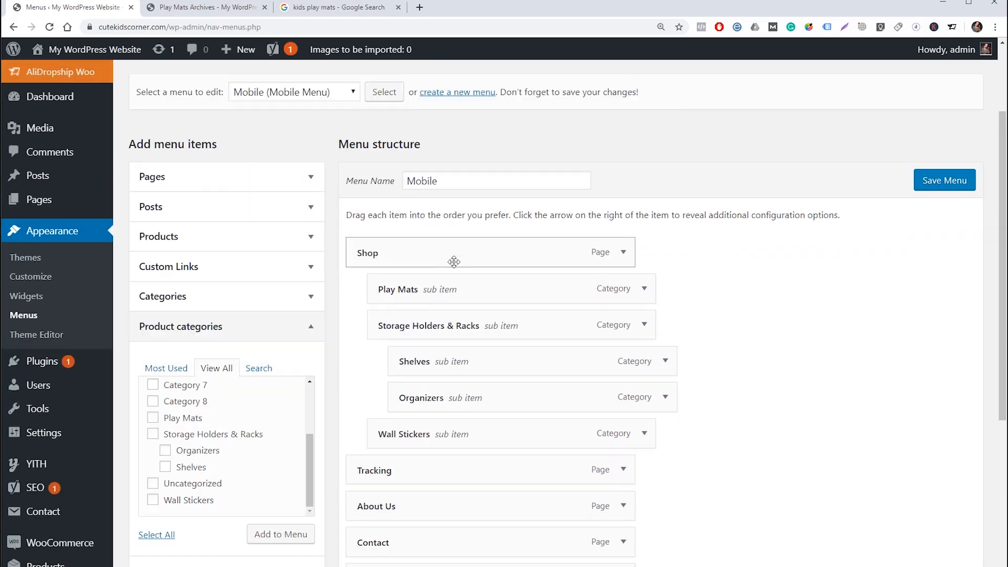
pyautogui.click(945, 180)
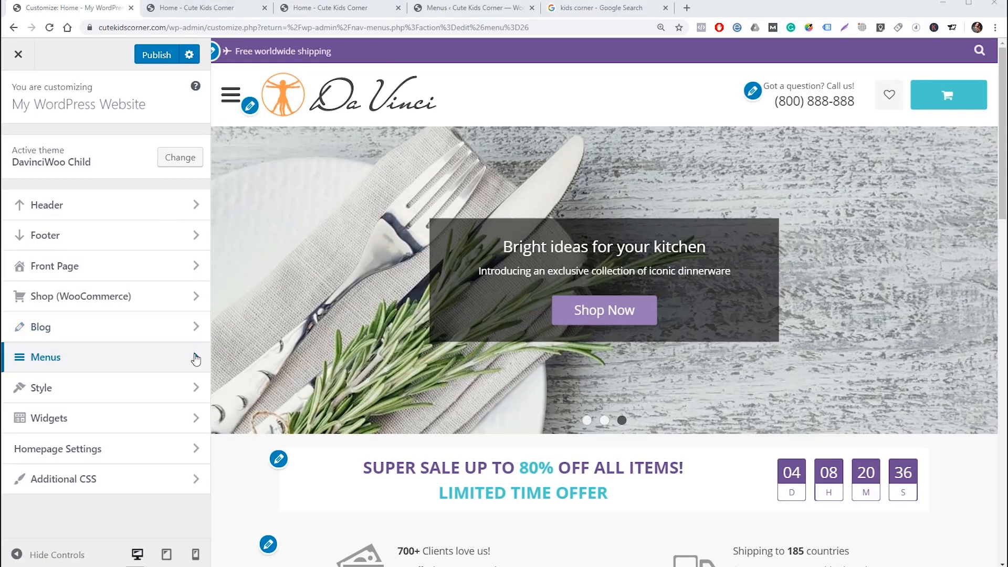
# Add Play Mats, Wall Stickers, Storage Holders & Racks, Shelves and Organizers to the Slider Menu.
pyautogui.click(196, 358)
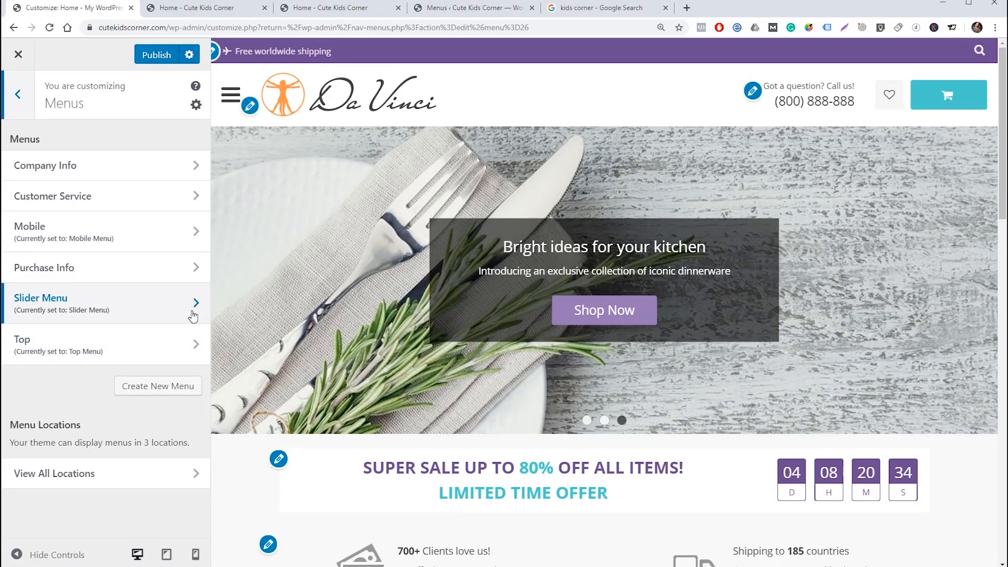
pyautogui.click(195, 310)
pyautogui.click(161, 257)
pyautogui.click(254, 376)
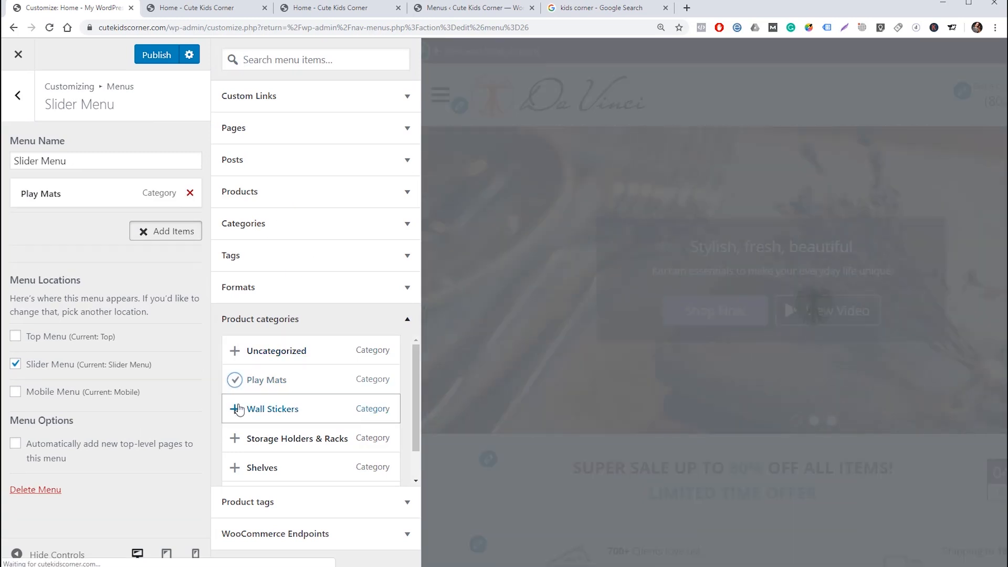
pyautogui.click(236, 409)
pyautogui.click(234, 438)
pyautogui.scroll(-1, 289, 427)
pyautogui.click(288, 431)
pyautogui.click(237, 462)
# Nest Shelves and Organizers under Storage Holders & Racks and publish the Slider Menu.
pyautogui.moveTo(85, 298); pyautogui.dragTo(119, 329)
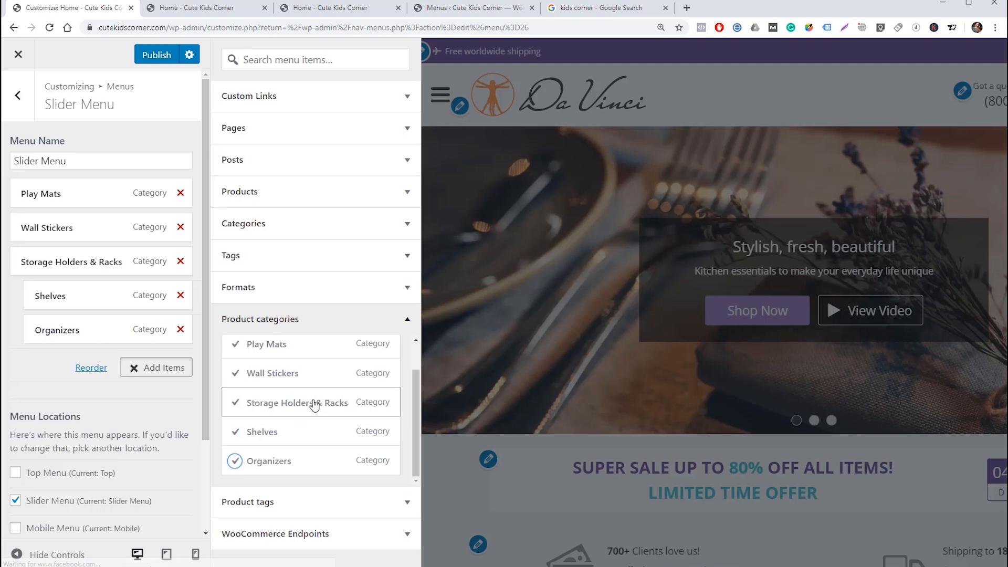
pyautogui.click(168, 57)
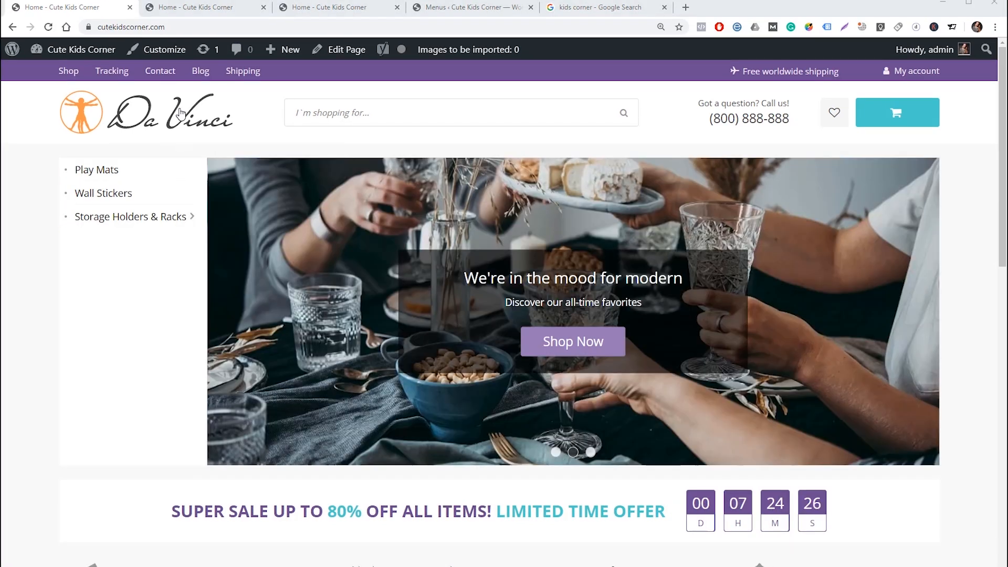
pyautogui.click(166, 50)
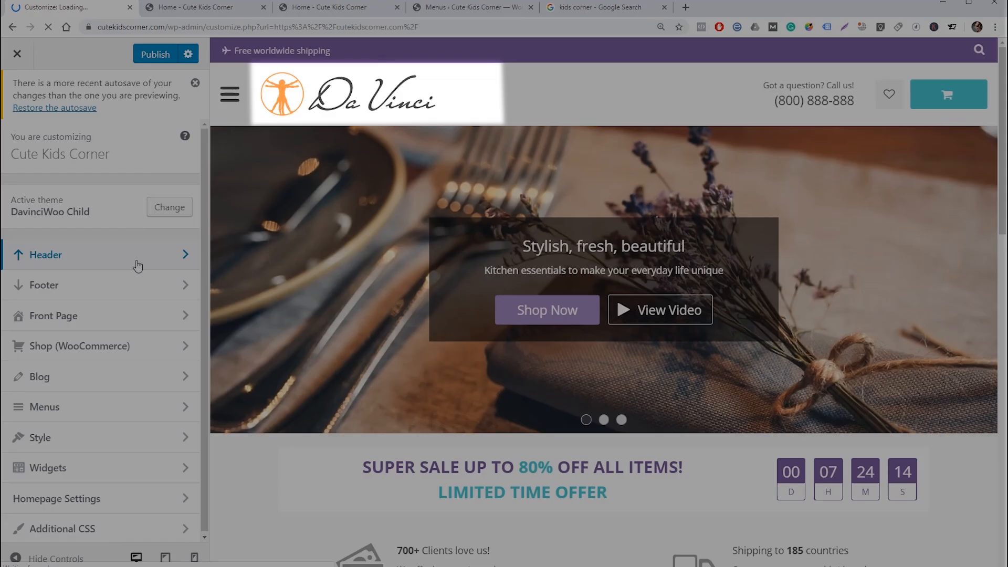
# Set the Cute Kids Corner logo and widen its container from 265 to 289.
pyautogui.click(135, 262)
pyautogui.click(154, 201)
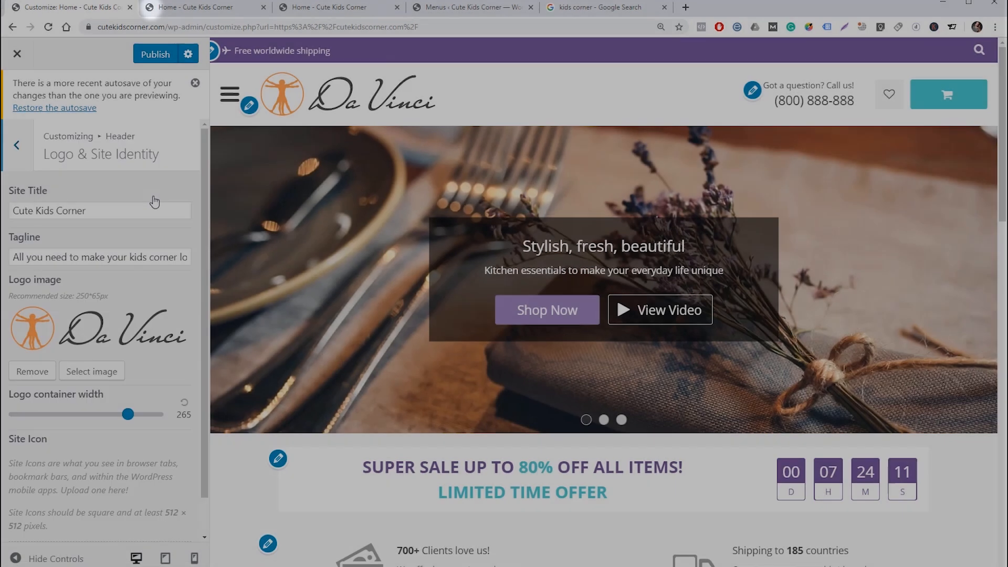
pyautogui.click(86, 373)
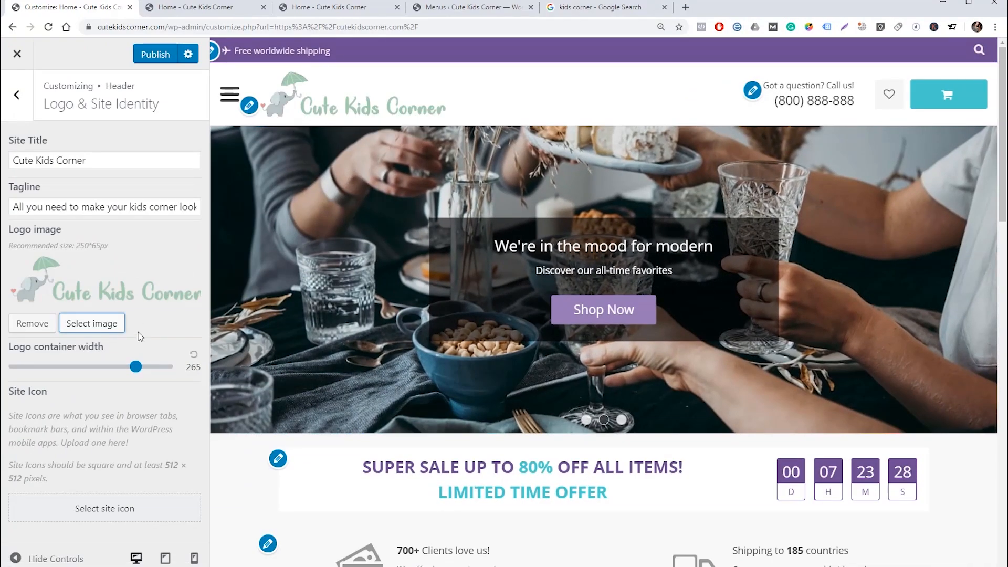
pyautogui.moveTo(142, 363); pyautogui.dragTo(148, 371)
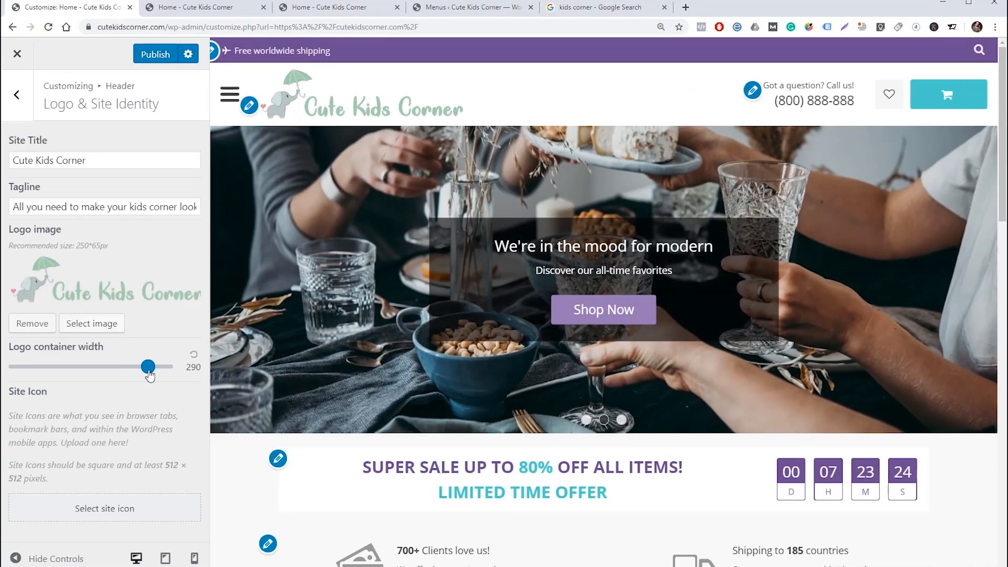
# Crop the elephant image and make it the site icon.
pyautogui.click(107, 522)
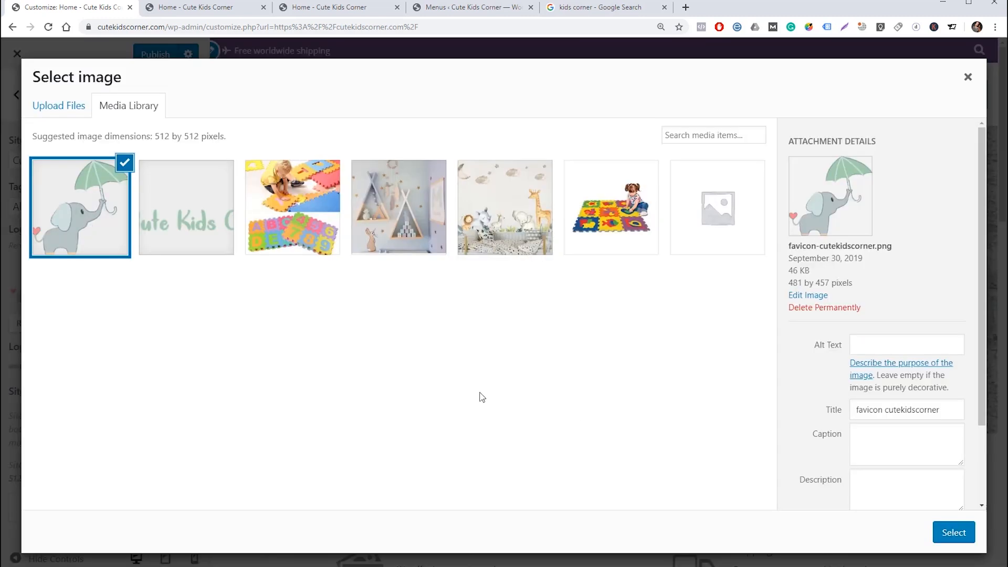
pyautogui.click(952, 532)
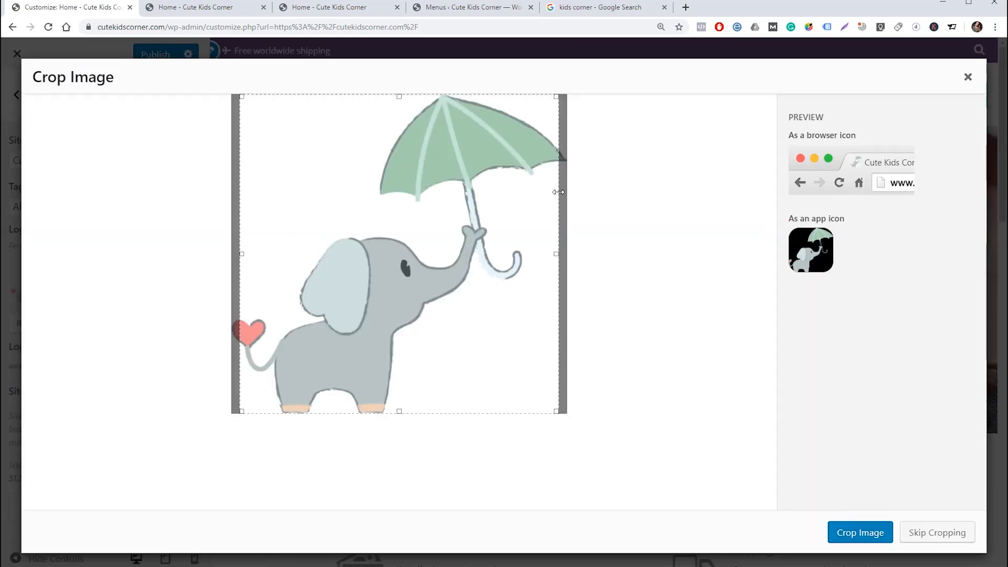
pyautogui.moveTo(481, 214); pyautogui.dragTo(471, 215)
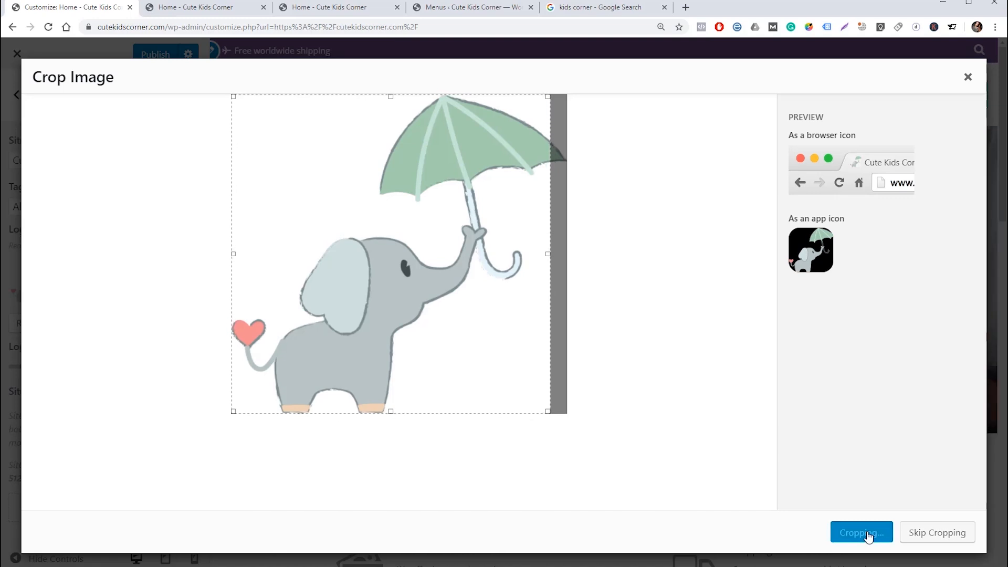
pyautogui.scroll(-3, 143, 308)
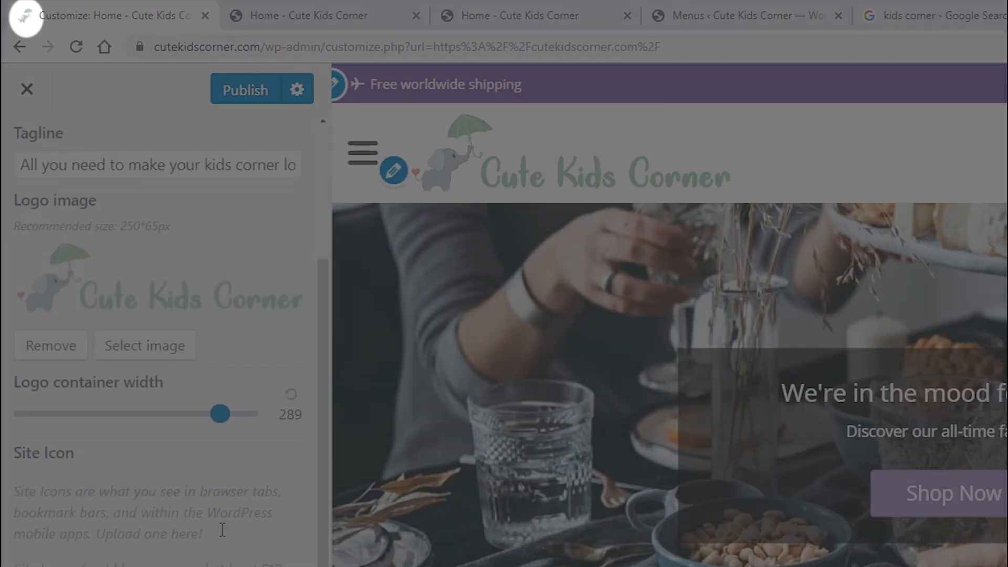
pyautogui.scroll(3, 222, 530)
# Preview the site at tablet, phone and desktop sizes.
pyautogui.click(165, 559)
pyautogui.click(193, 561)
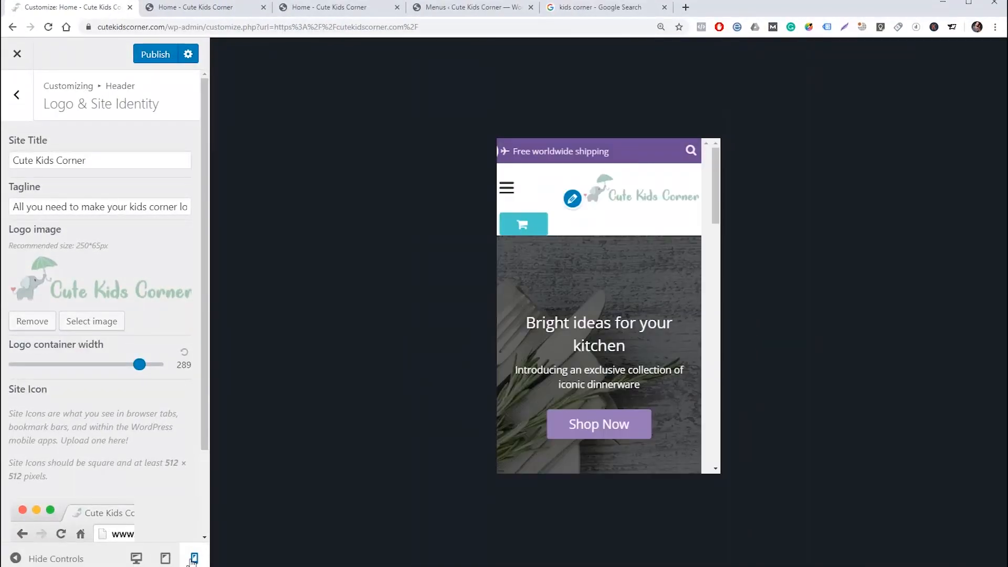
pyautogui.click(136, 558)
pyautogui.scroll(-3, 105, 315)
pyautogui.click(16, 94)
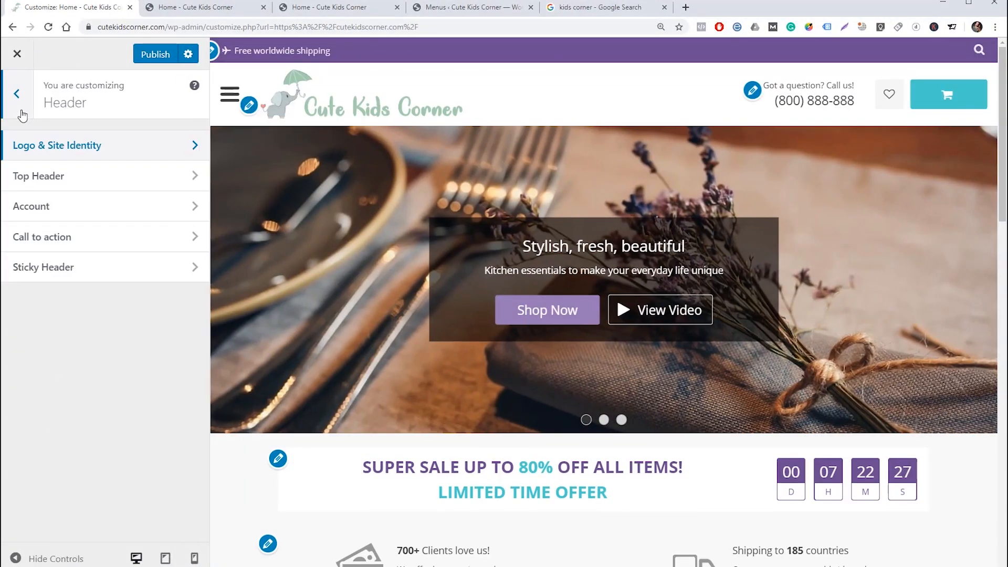
# Look through the top header and header account settings, leaving the custom header icon off.
pyautogui.click(66, 178)
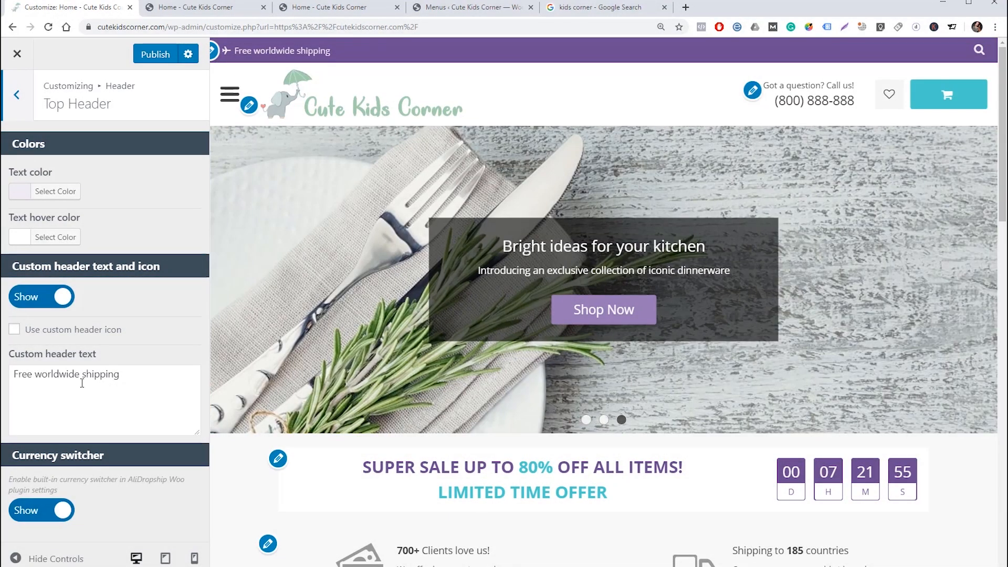
pyautogui.click(17, 104)
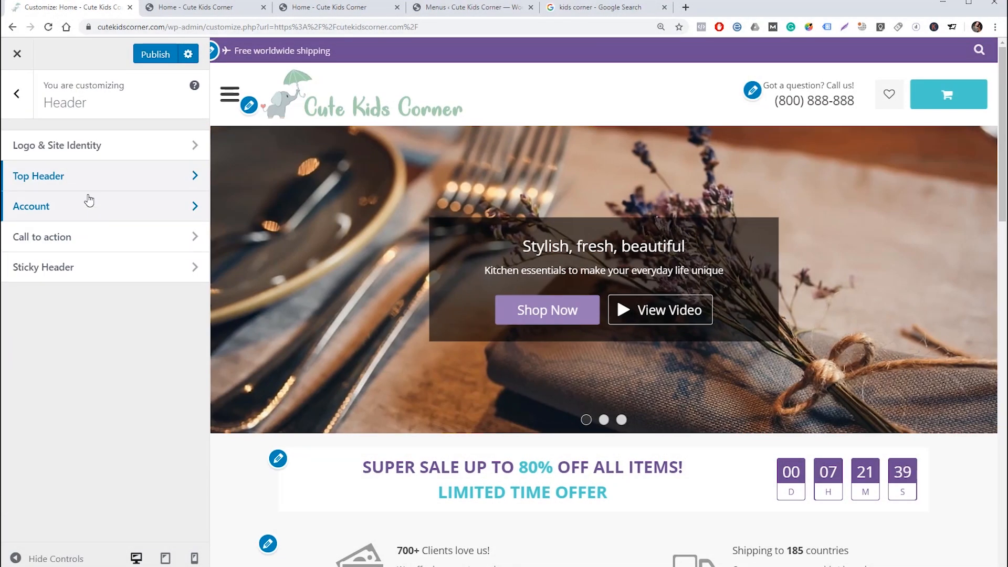
pyautogui.click(79, 178)
pyautogui.click(14, 331)
pyautogui.click(14, 332)
pyautogui.click(18, 100)
pyautogui.click(58, 205)
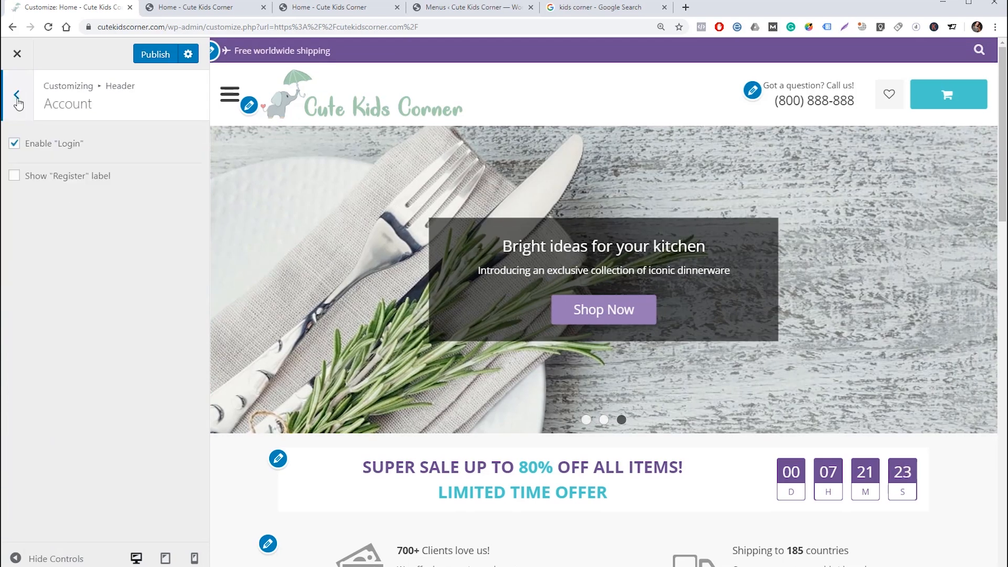
pyautogui.click(18, 100)
# Change the call-to-action text to 'Got a question? Text us!' and replace the phone with the support e-mail.
pyautogui.click(50, 236)
pyautogui.moveTo(84, 160); pyautogui.dragTo(103, 161)
pyautogui.write('Text')
pyautogui.press('Tab')
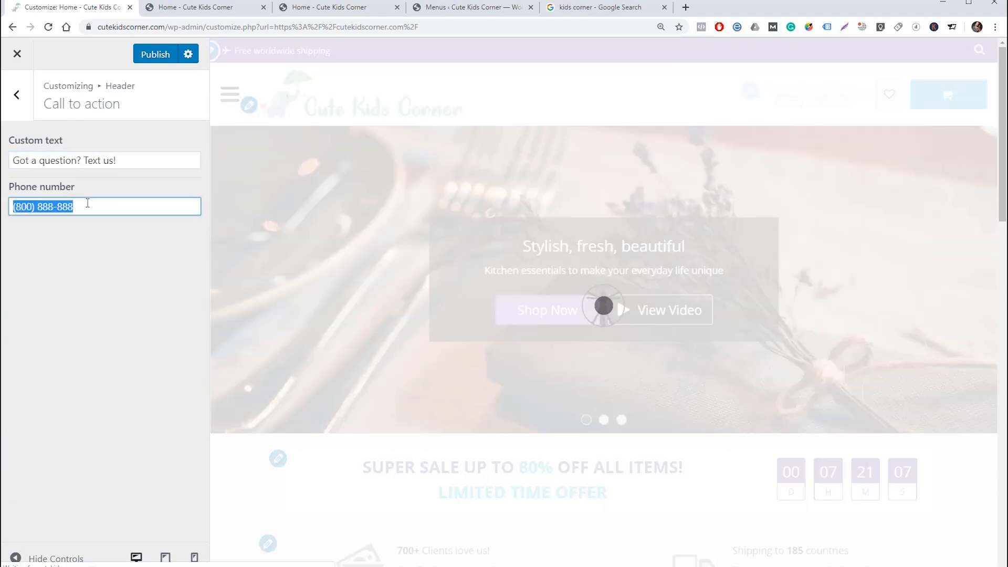
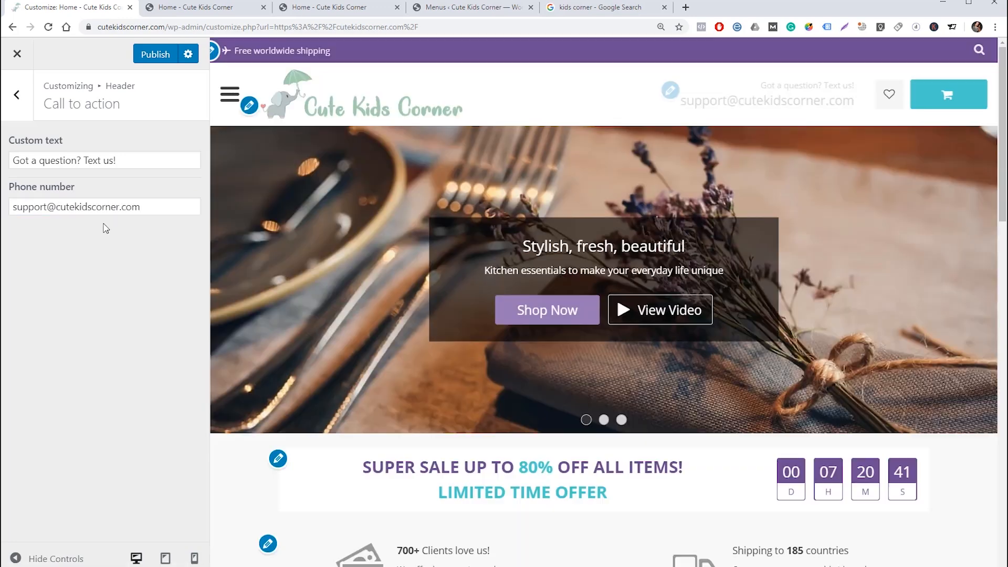
pyautogui.click(23, 102)
pyautogui.click(25, 105)
pyautogui.click(79, 142)
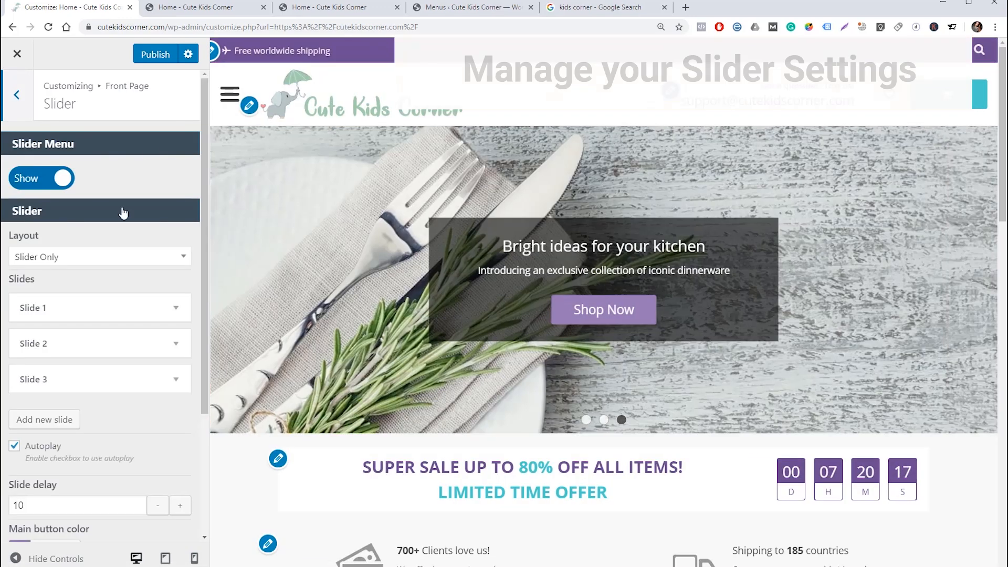
# Set the slider's main button colour to pale green #c1ddc8.
pyautogui.scroll(-4, 123, 252)
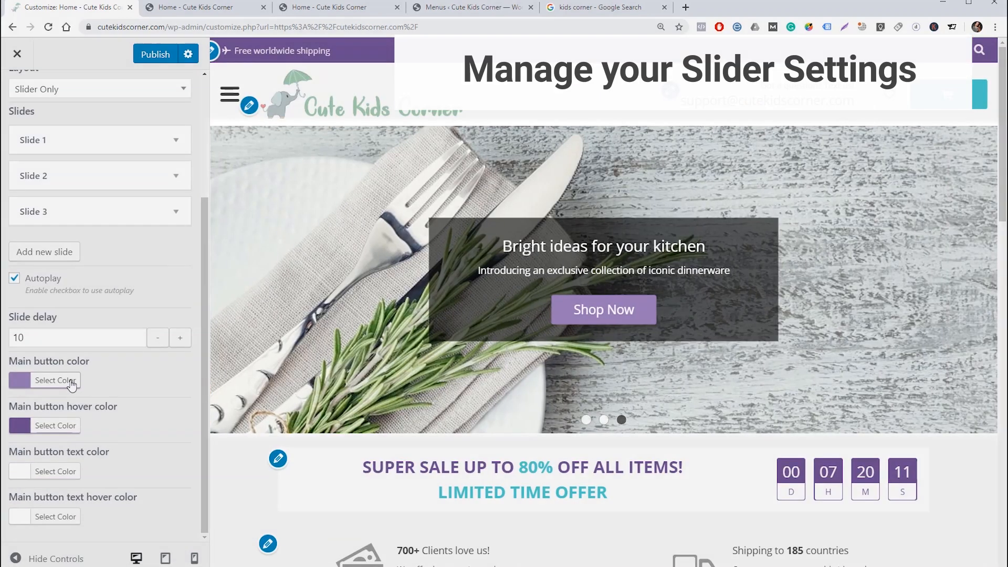
pyautogui.click(71, 380)
pyautogui.scroll(-2, 122, 309)
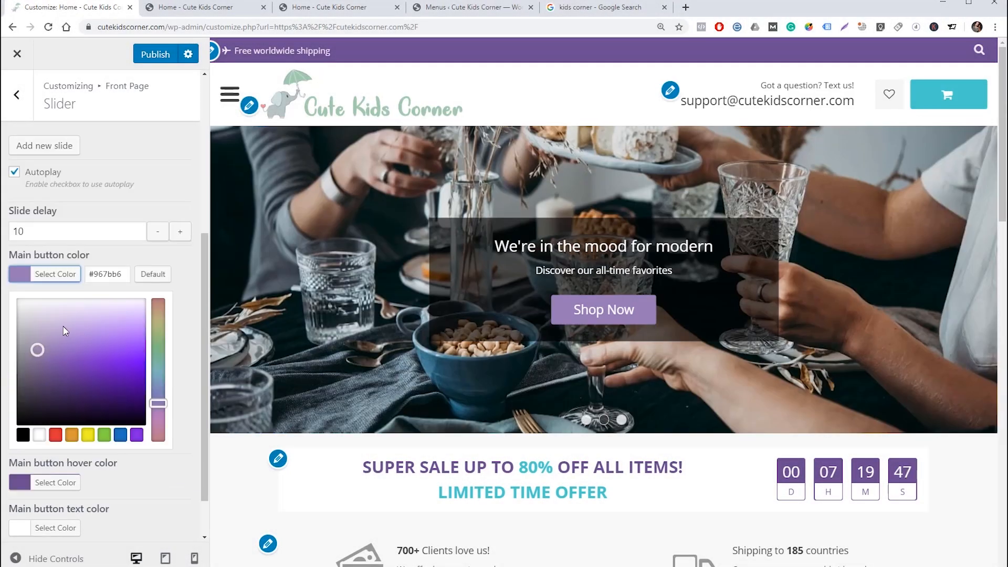
pyautogui.tripleClick(97, 274)
pyautogui.write('#c1d8cb')
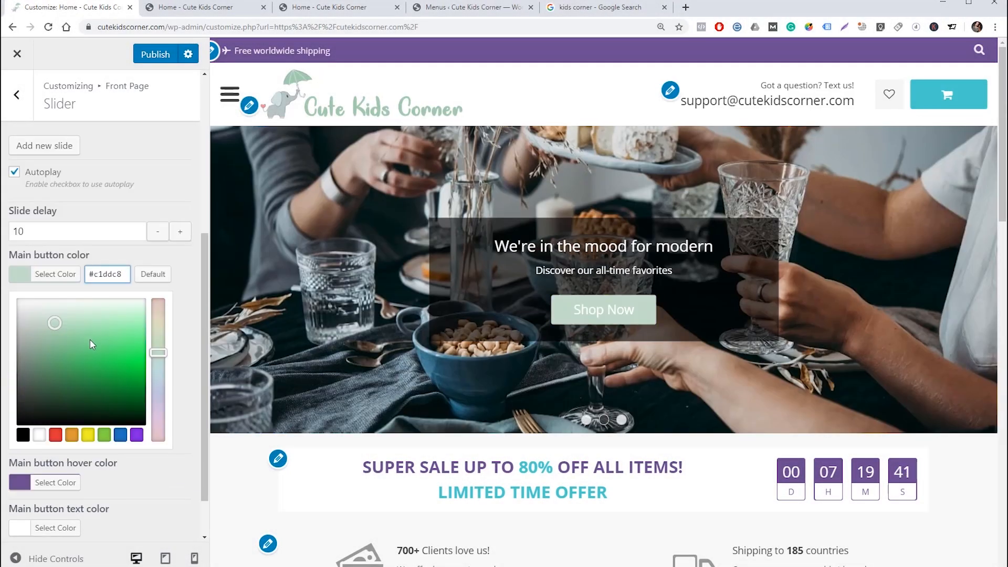
# Set the main button hover colour to the logo heart's pink (#F38E91) using the eyedropper.
pyautogui.click(61, 483)
pyautogui.scroll(-2, 189, 448)
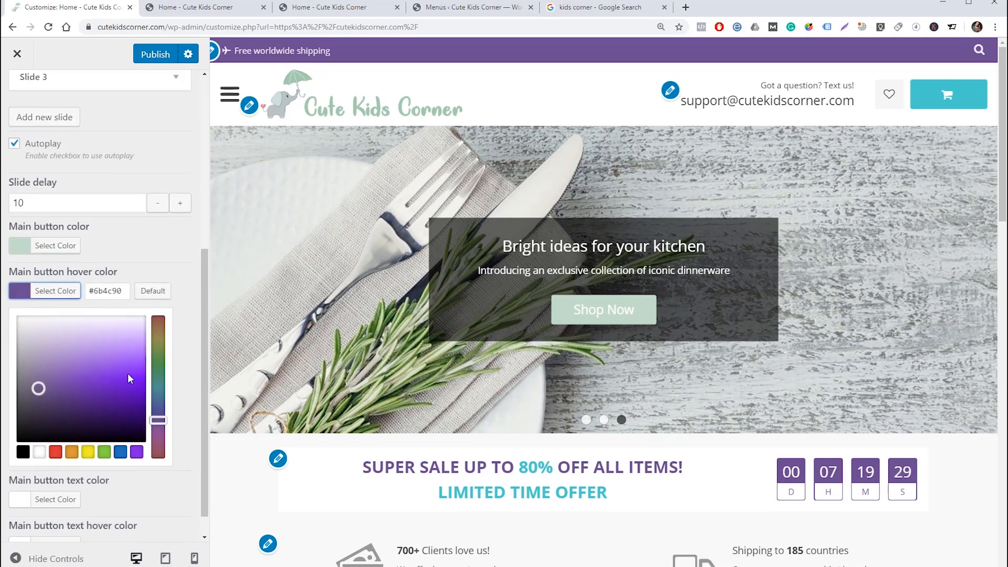
pyautogui.click(808, 27)
pyautogui.click(263, 106)
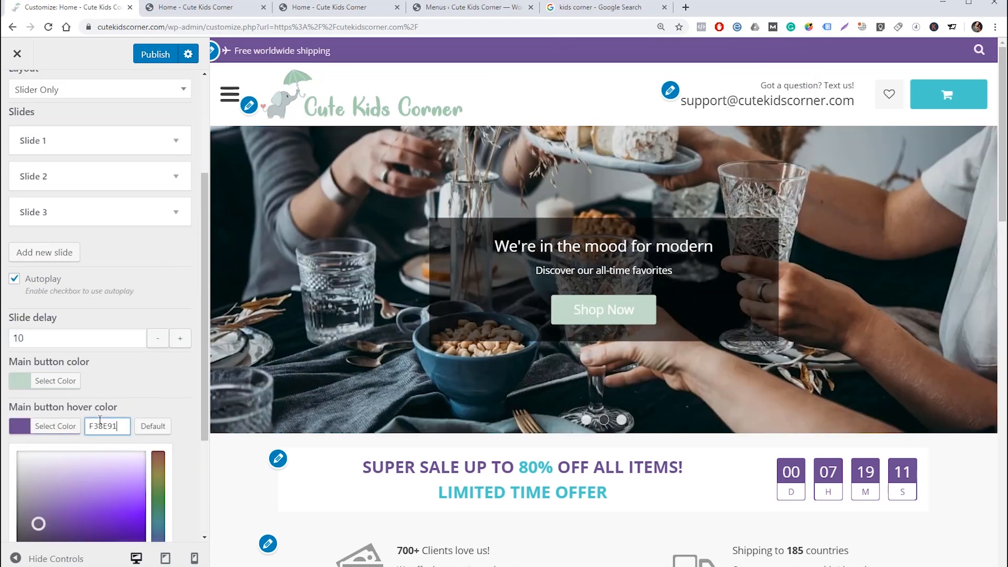
pyautogui.click(198, 401)
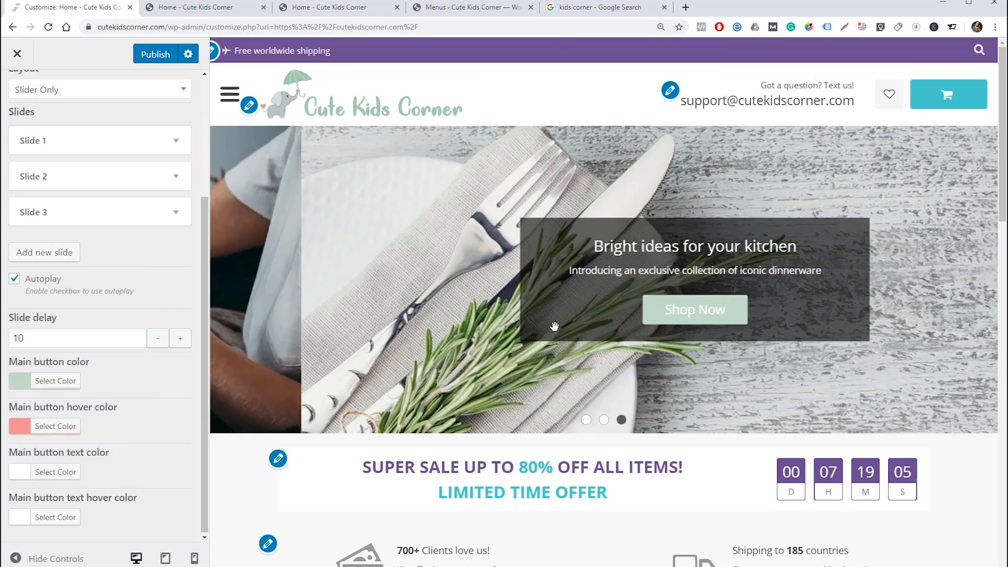
pyautogui.scroll(3, 170, 465)
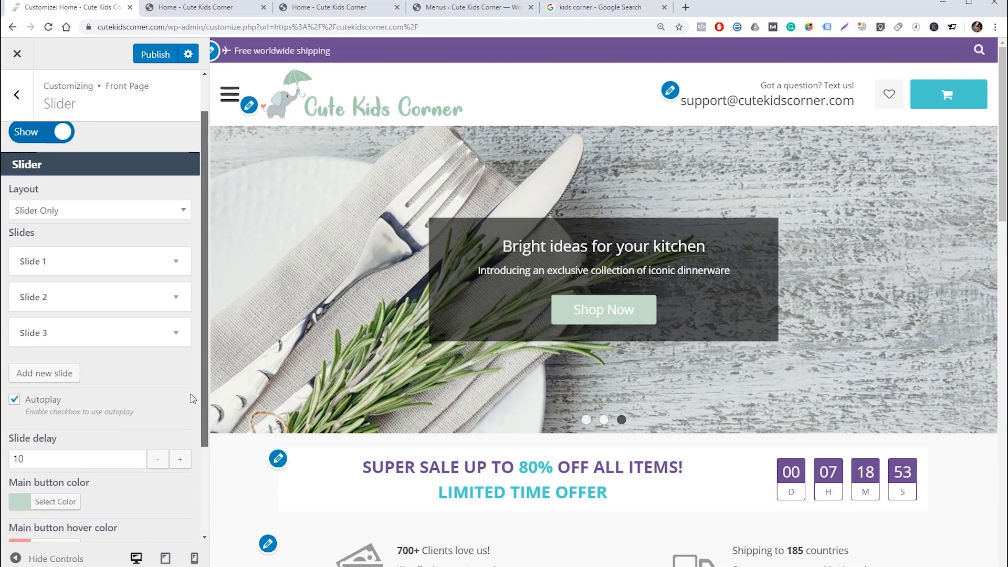
pyautogui.click(172, 265)
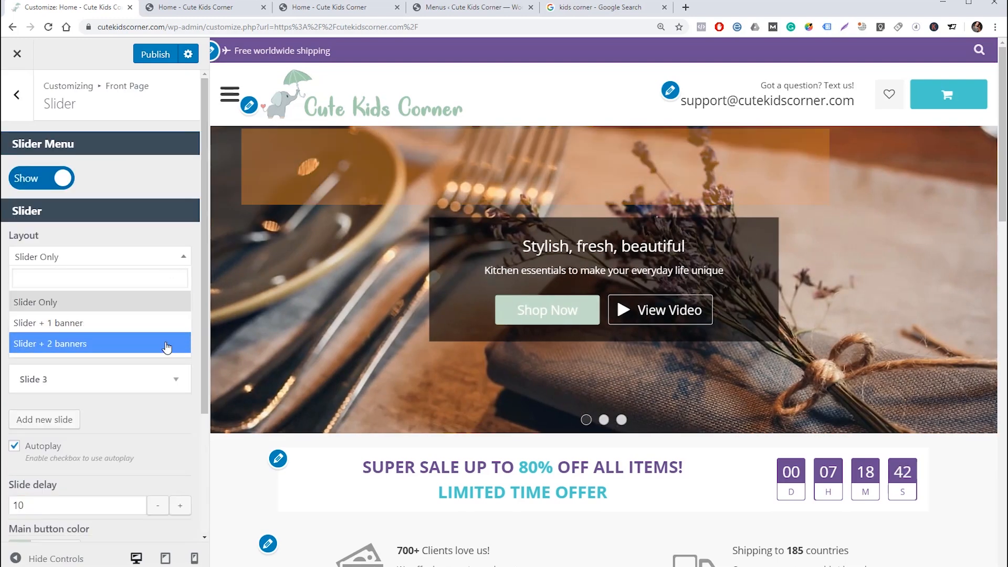
# Switch the layout to Slider + 2 banners and give slide 1 the zebra, giraffe and koala picture.
pyautogui.click(169, 343)
pyautogui.click(170, 307)
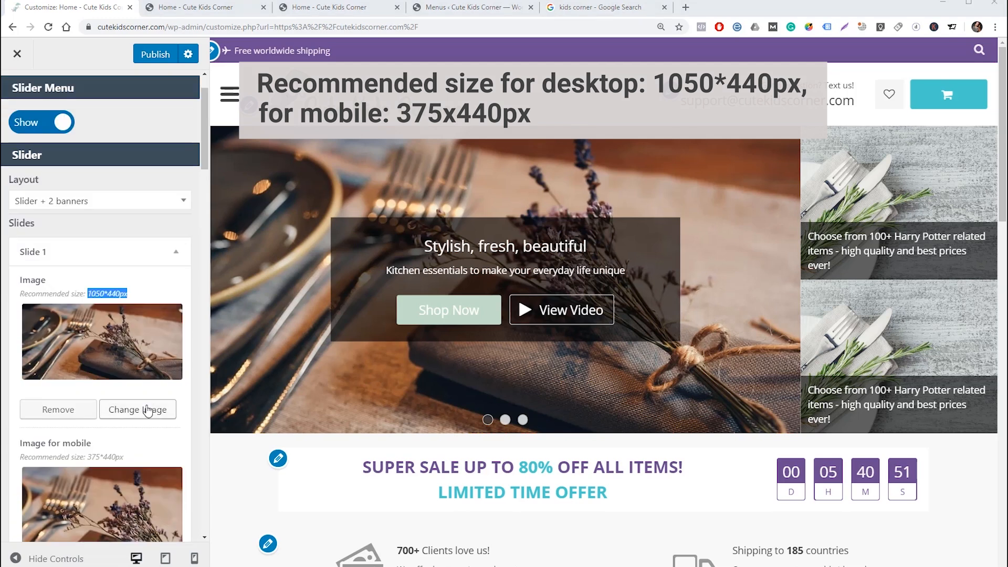
pyautogui.click(149, 410)
pyautogui.click(426, 283)
pyautogui.click(939, 533)
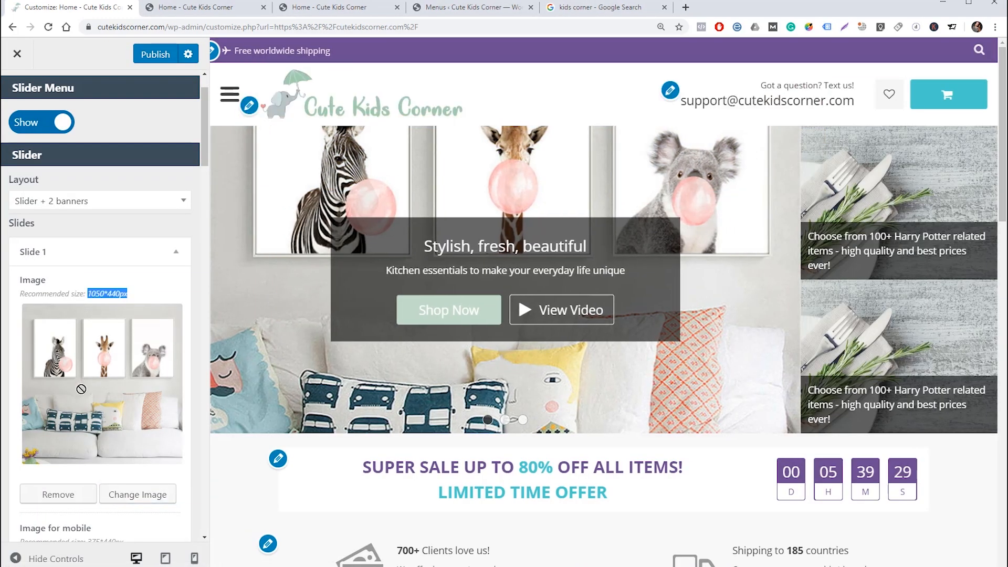
# Use the same animal picture as slide 1's mobile image.
pyautogui.moveTo(205, 148); pyautogui.dragTo(228, 246)
pyautogui.click(129, 438)
pyautogui.click(400, 325)
pyautogui.click(952, 532)
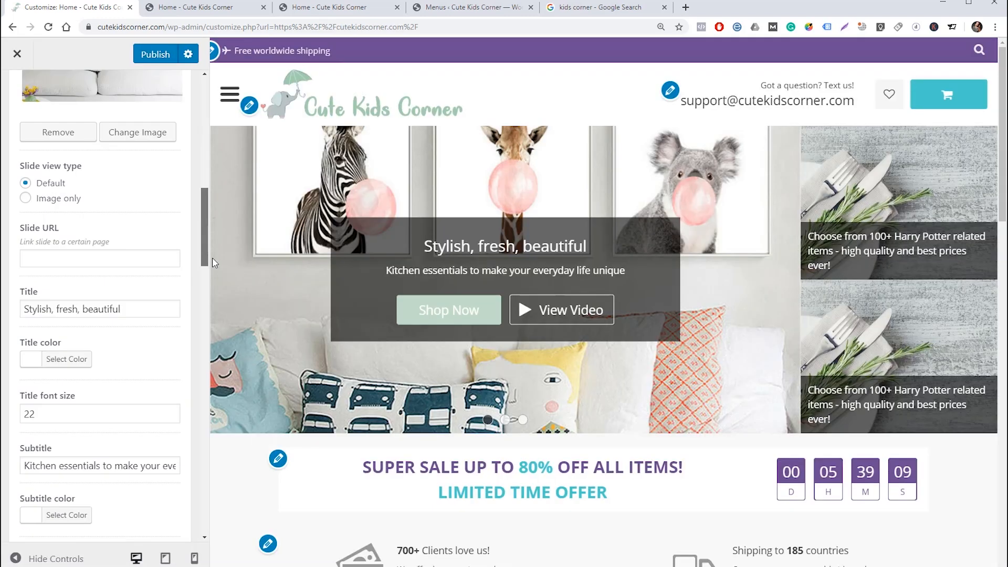
# Retitle slide 1 'Cute kids room decor!' and remove its second button and link.
pyautogui.moveTo(135, 307); pyautogui.dragTo(15, 328)
pyautogui.write('Cute kids')
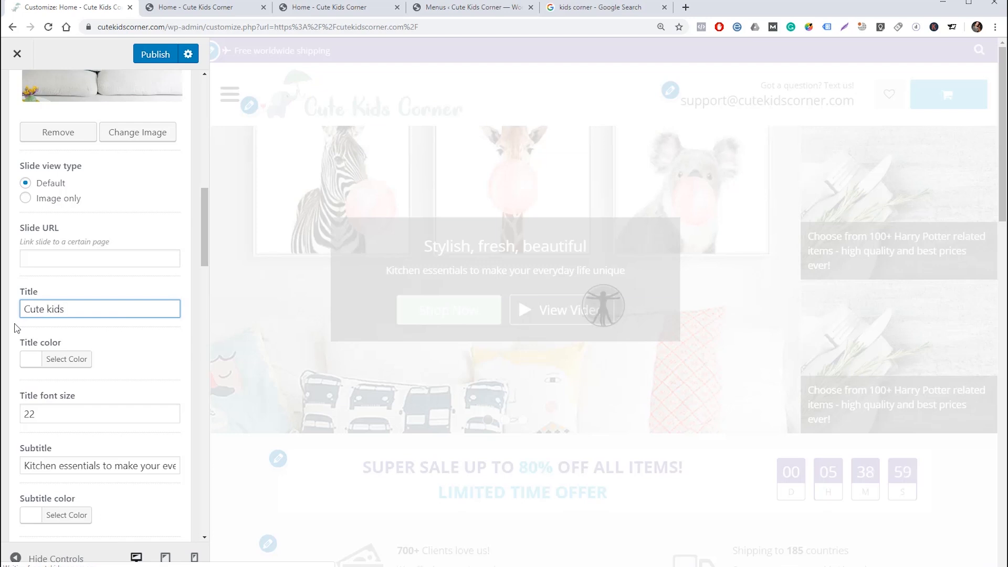
pyautogui.write(' room de')
pyautogui.moveTo(205, 232); pyautogui.dragTo(206, 308)
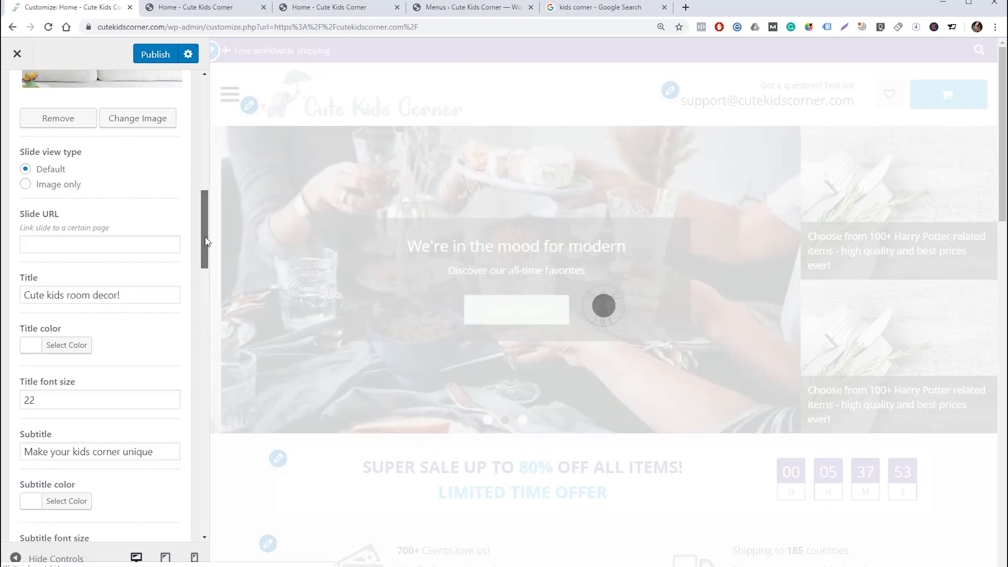
pyautogui.click(26, 266)
pyautogui.tripleClick(151, 393)
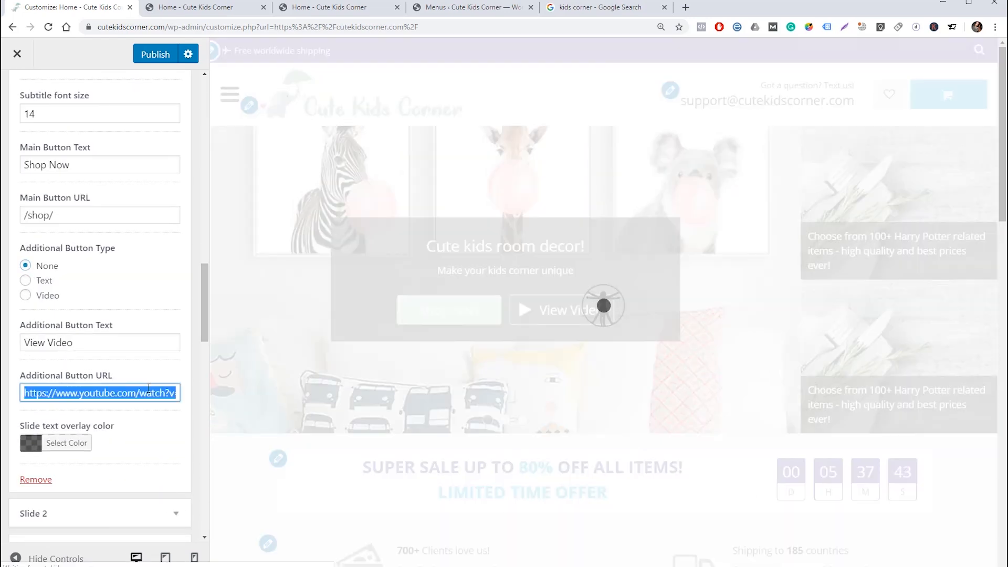
pyautogui.press('BackSpace')
pyautogui.tripleClick(107, 342)
pyautogui.press('BackSpace')
# Replace slide 2's image with the teepee picture.
pyautogui.scroll(-2, 202, 341)
pyautogui.scroll(-2, 204, 340)
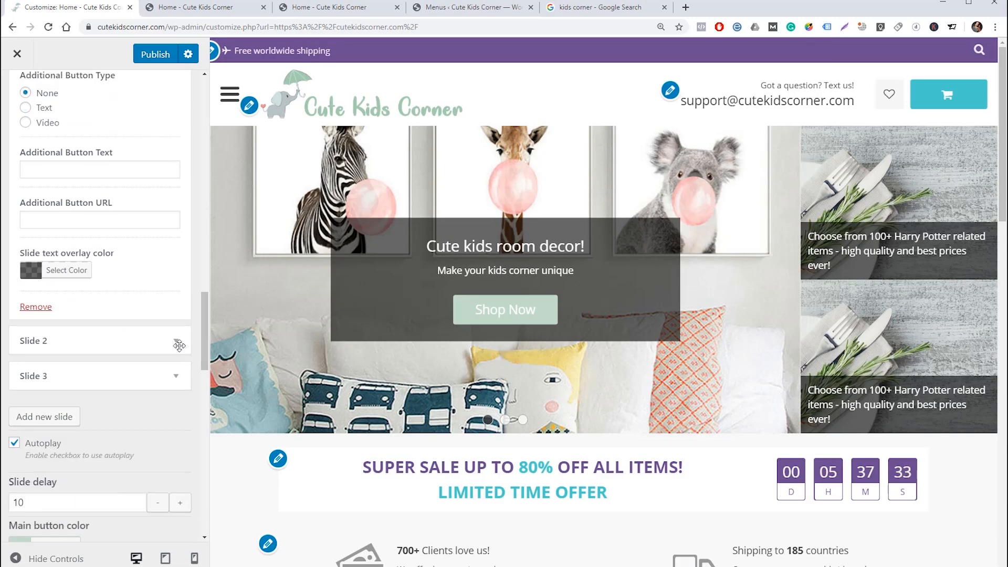
pyautogui.click(176, 342)
pyautogui.click(126, 506)
pyautogui.click(440, 230)
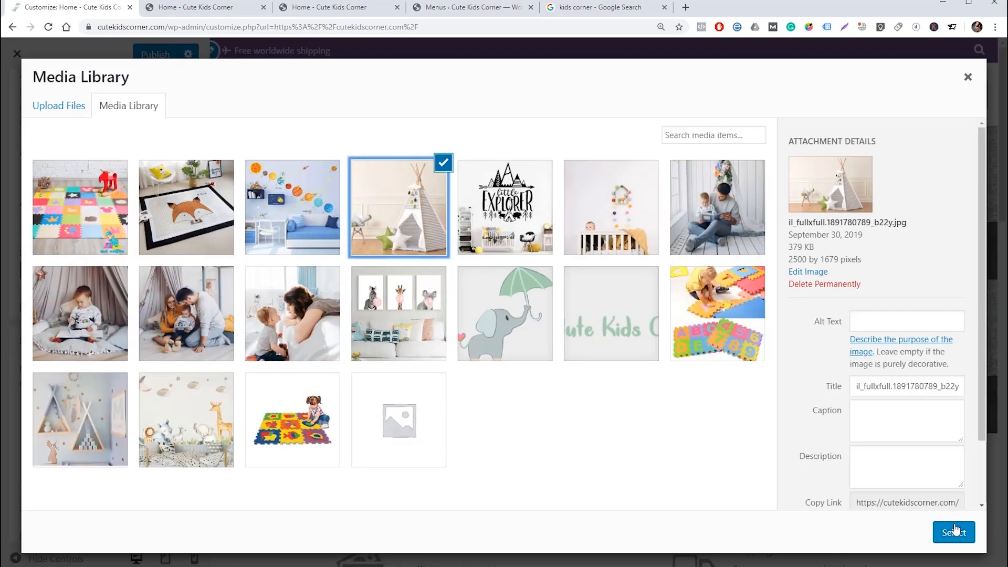
pyautogui.click(954, 531)
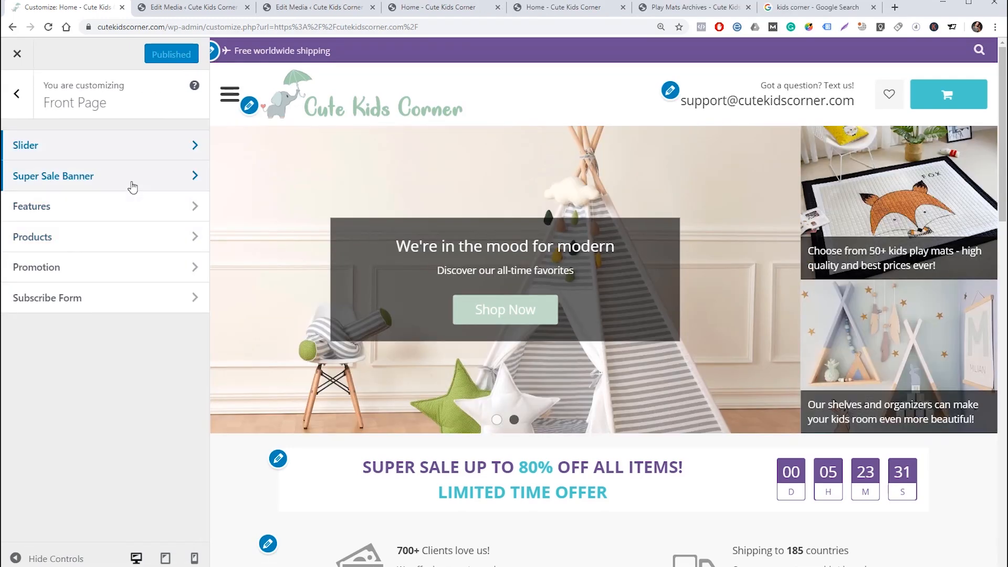
# Set the super sale banner text to #4b748f, highlighted words to #46afcc, and use a manual countdown end date.
pyautogui.click(130, 179)
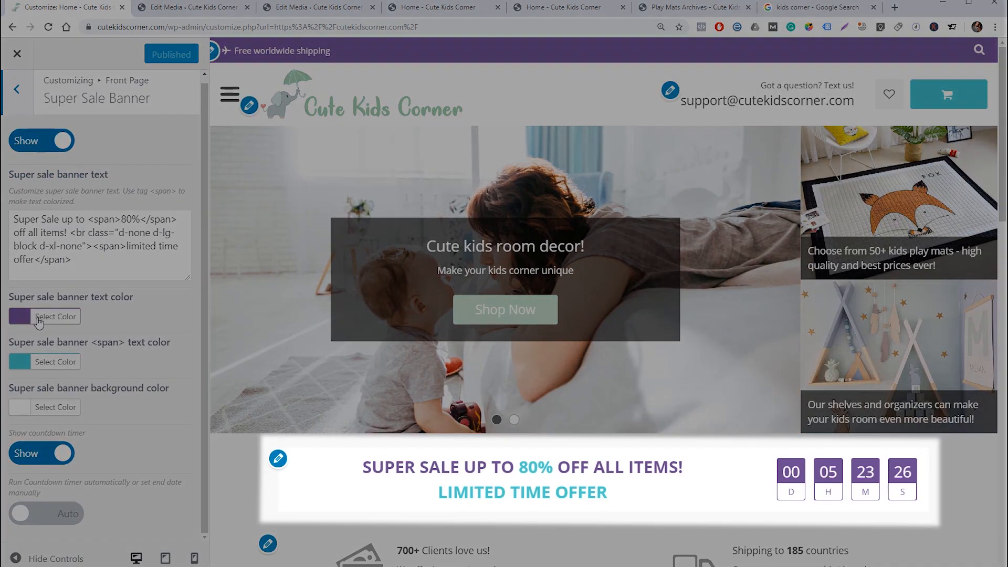
pyautogui.click(57, 319)
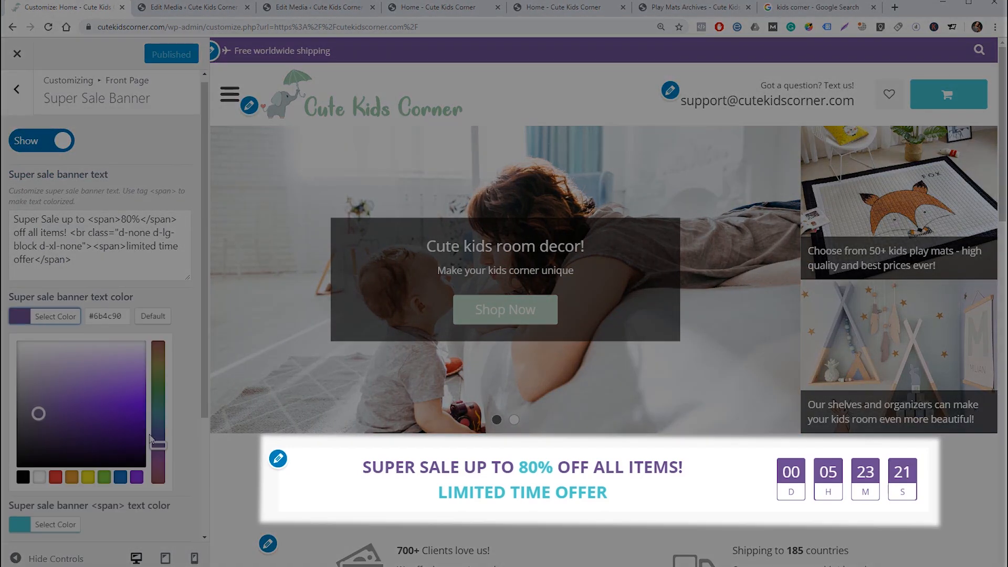
pyautogui.click(157, 421)
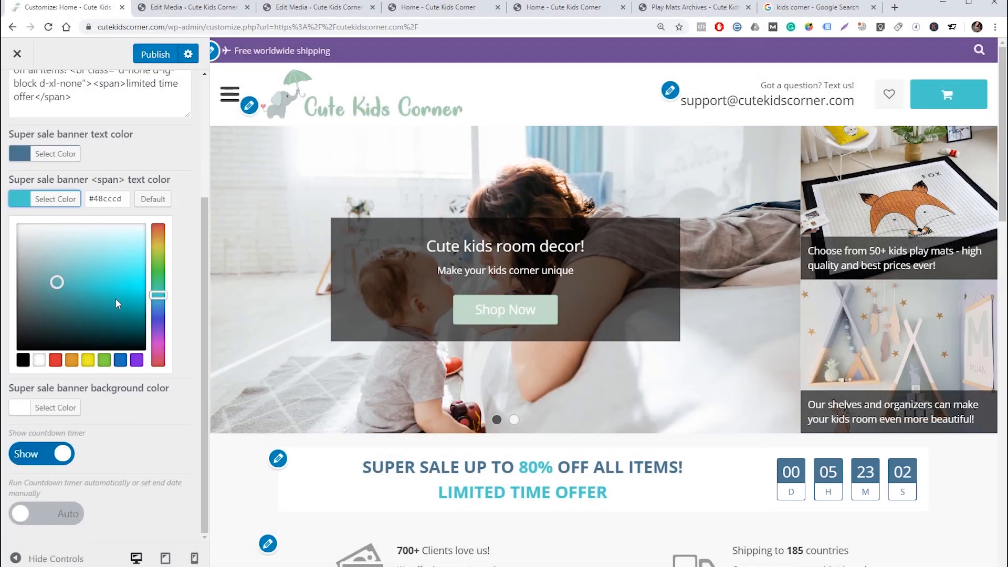
pyautogui.click(160, 307)
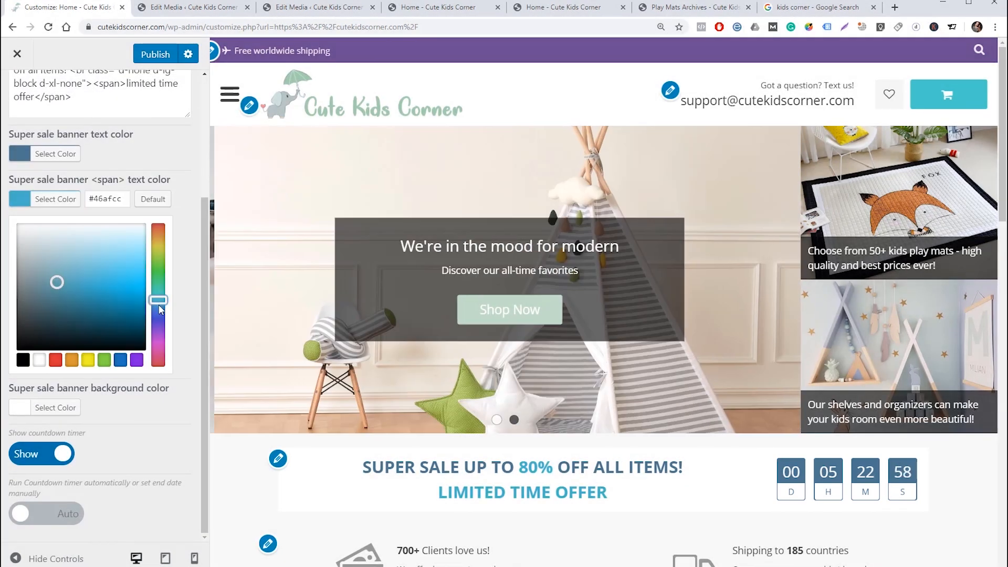
pyautogui.click(50, 512)
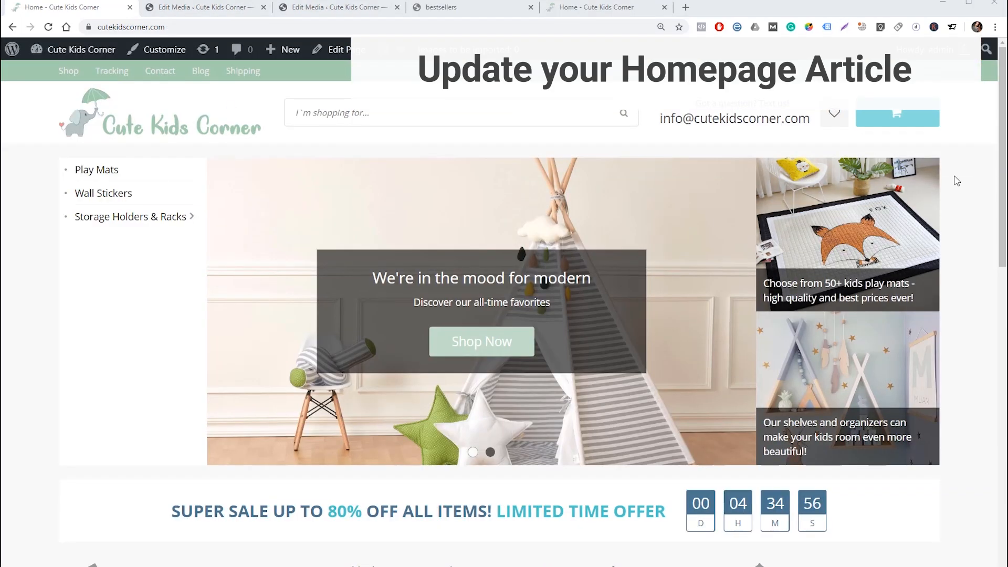
pyautogui.moveTo(1002, 178); pyautogui.dragTo(984, 357)
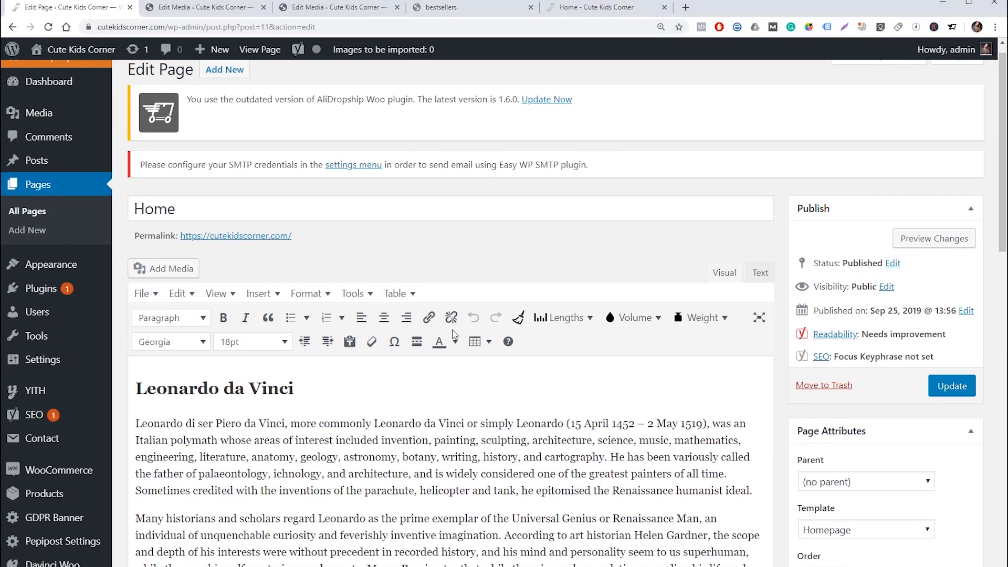
# Replace the Home page text with the 'Welcome to the Cute Kids' Corner Shop!' introduction and update it.
pyautogui.tripleClick(284, 389)
pyautogui.write('Wel')
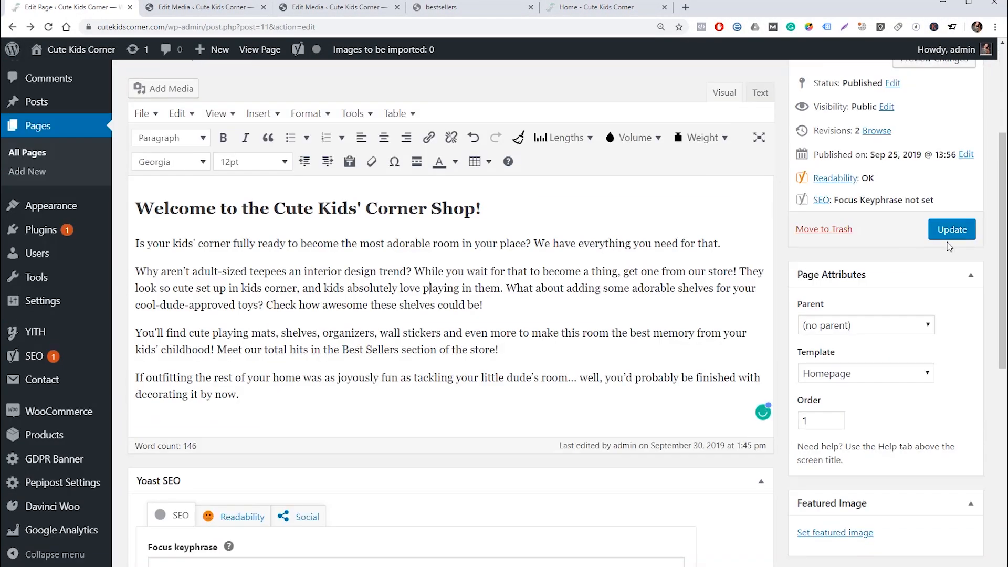
pyautogui.click(952, 231)
# View the updated homepage on the live site and launch the Customizer.
pyautogui.click(221, 217)
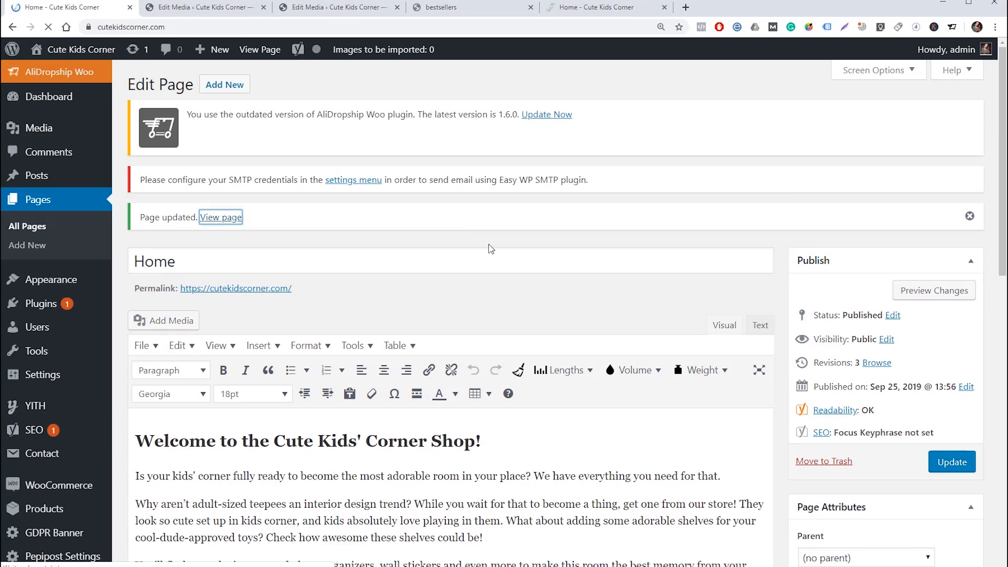
pyautogui.scroll(-8, 226, 221)
pyautogui.click(163, 50)
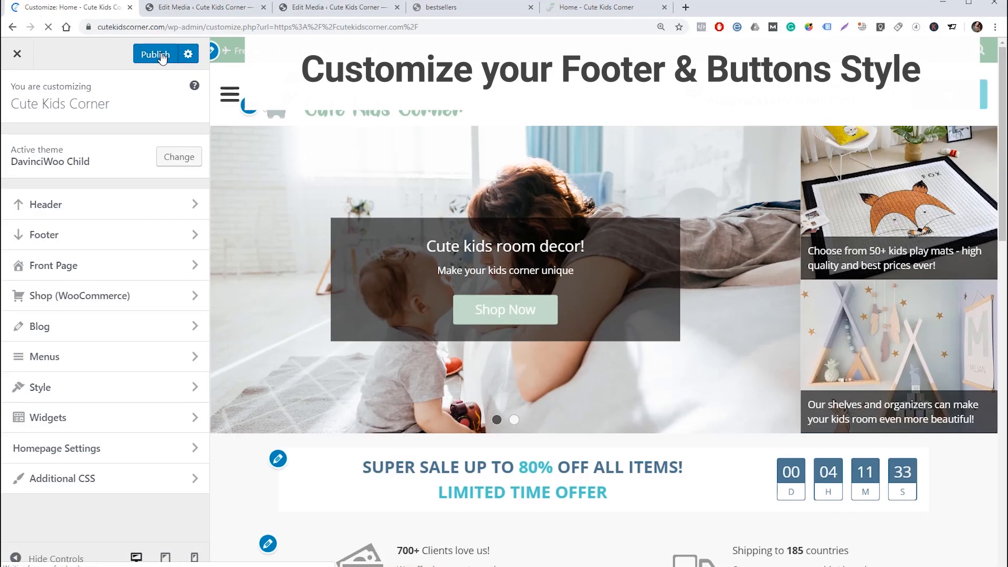
# Look over the footer settings in the theme Customizer.
pyautogui.click(69, 234)
pyautogui.moveTo(205, 172)
pyautogui.mouseDown()
pyautogui.moveTo(217, 457)
pyautogui.moveTo(194, 395)
pyautogui.moveTo(203, 169)
pyautogui.mouseUp()
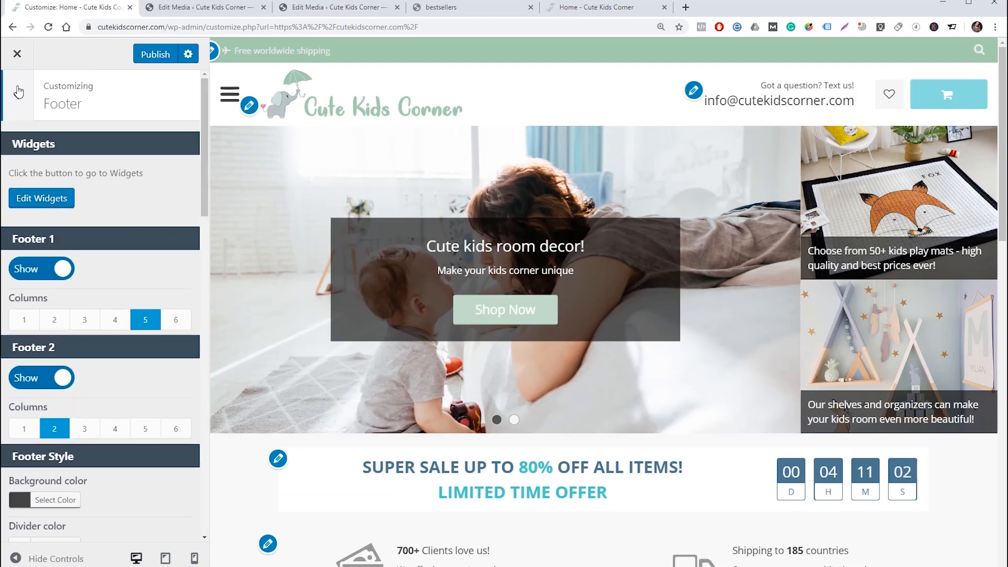
pyautogui.click(17, 93)
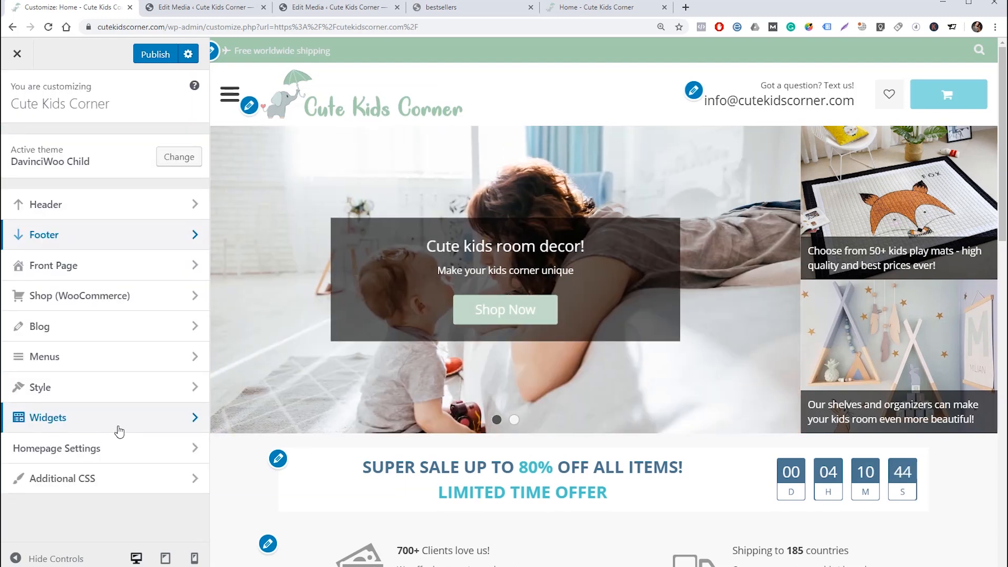
# Exit the Customizer discarding unsaved changes and go to the Pages list.
pyautogui.click(18, 53)
pyautogui.click(553, 110)
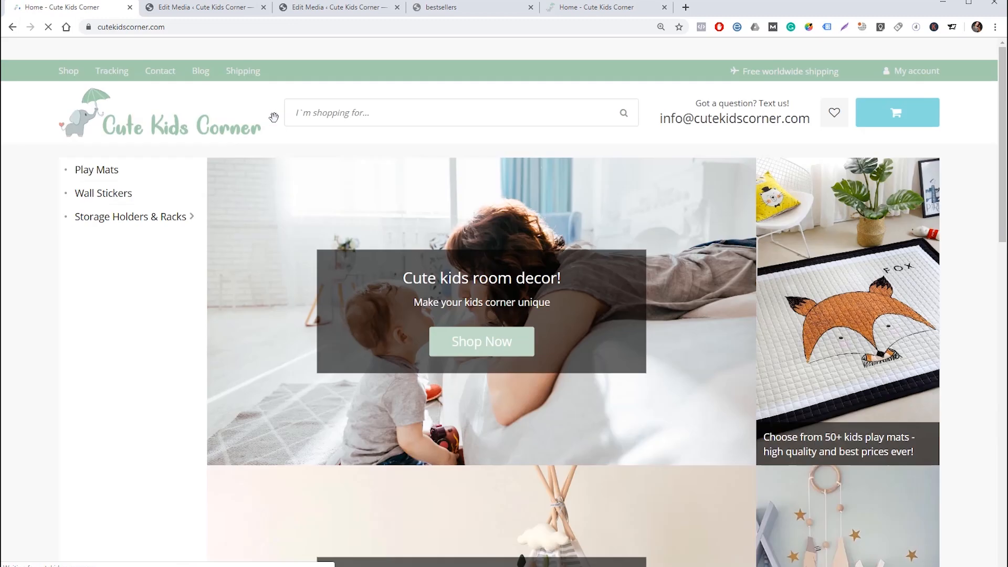
pyautogui.click(64, 78)
pyautogui.click(61, 249)
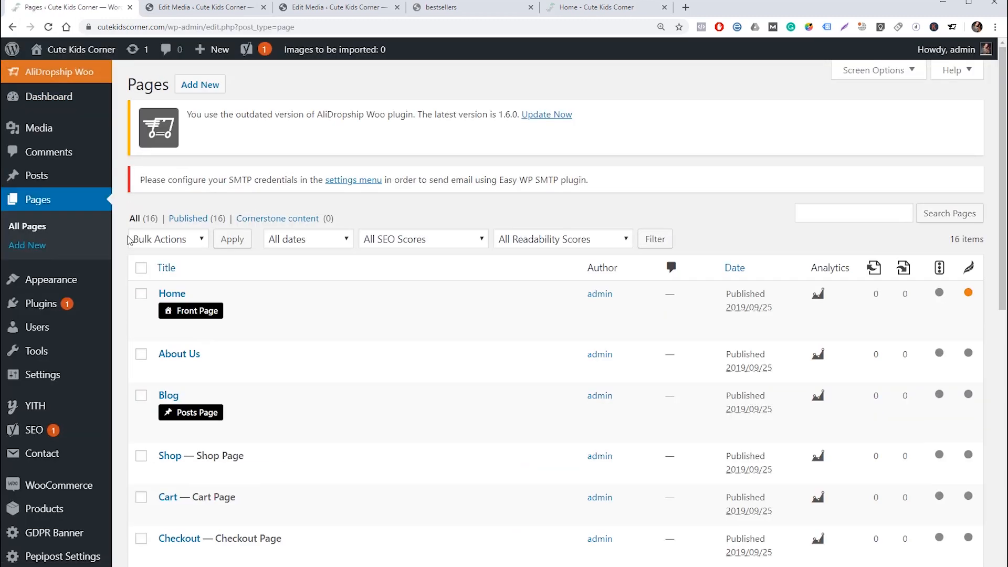
# Open the About Us page and examine its 'My WordPress Website' welcome text.
pyautogui.click(166, 371)
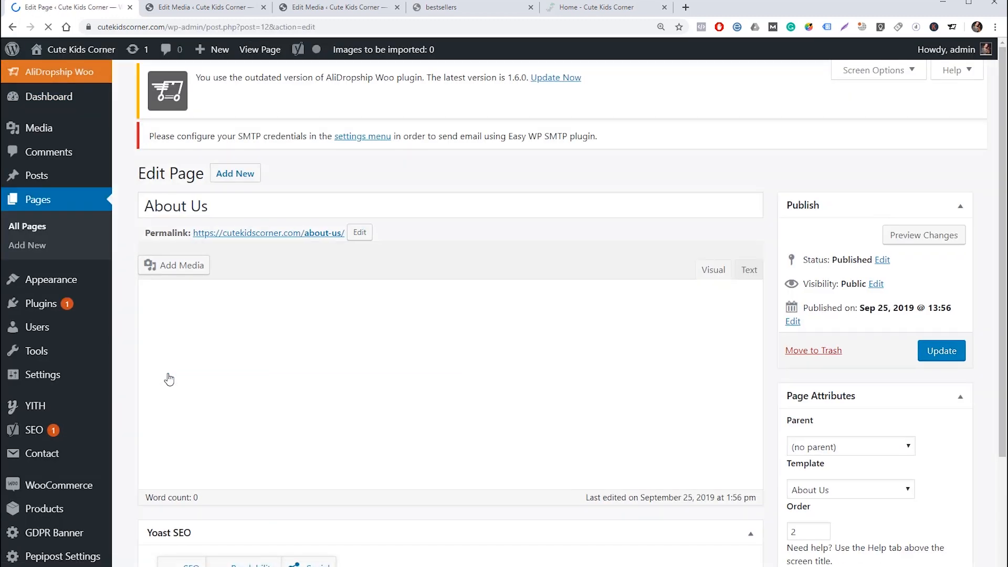
pyautogui.moveTo(215, 419); pyautogui.dragTo(325, 416)
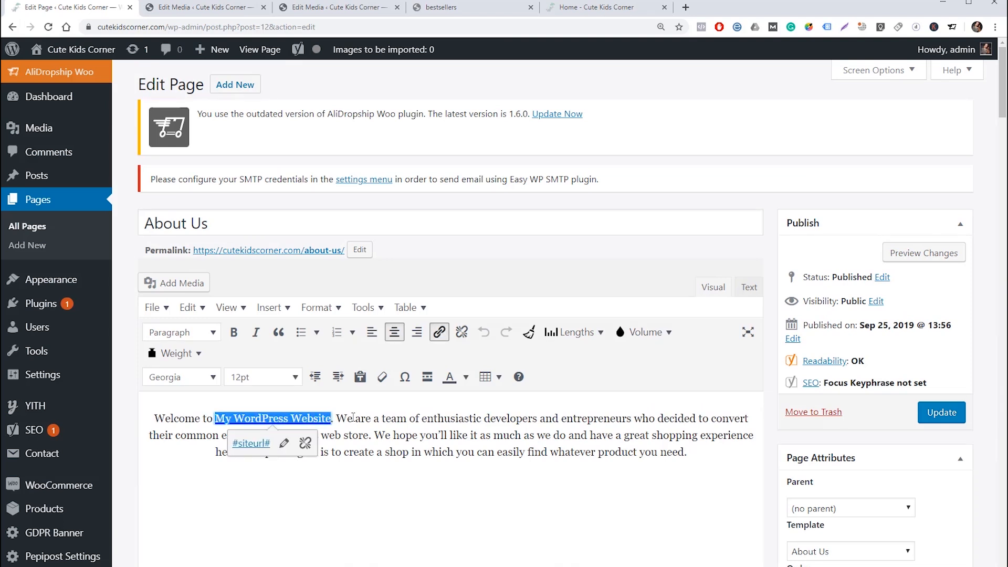
pyautogui.click(353, 418)
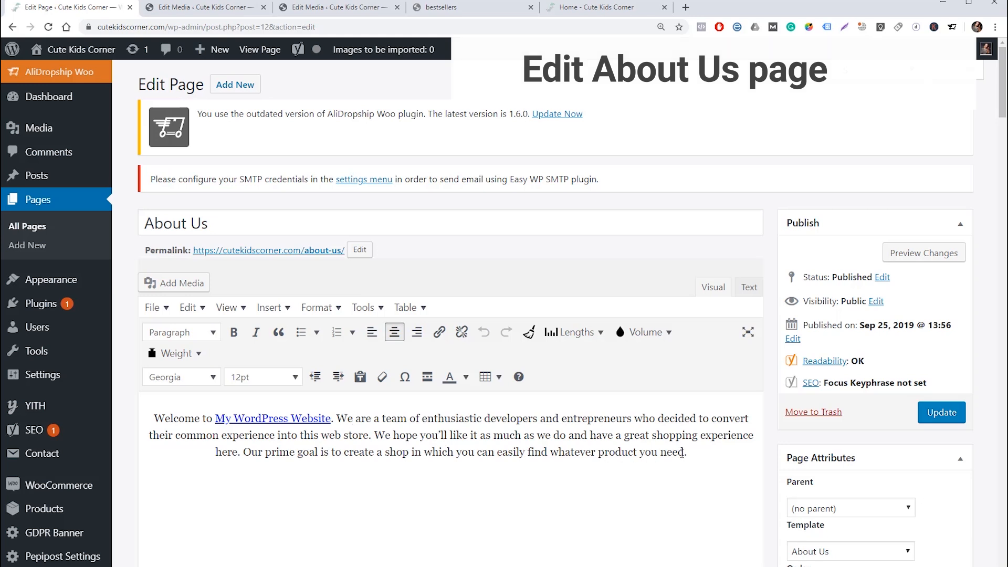
# Scroll through the About Us Page Settings, then visit the live site.
pyautogui.scroll(-15, 886, 336)
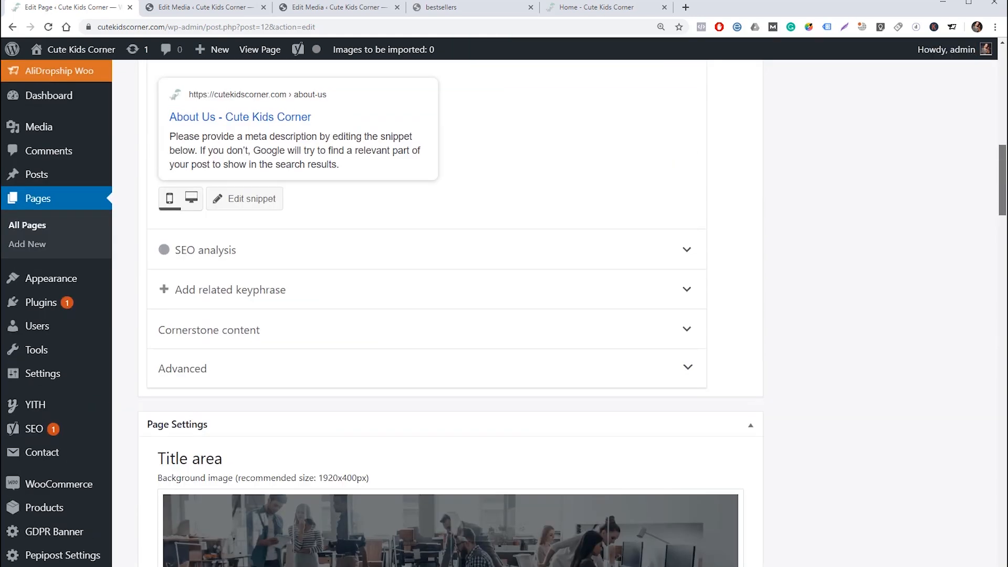
pyautogui.scroll(-20, 450, 315)
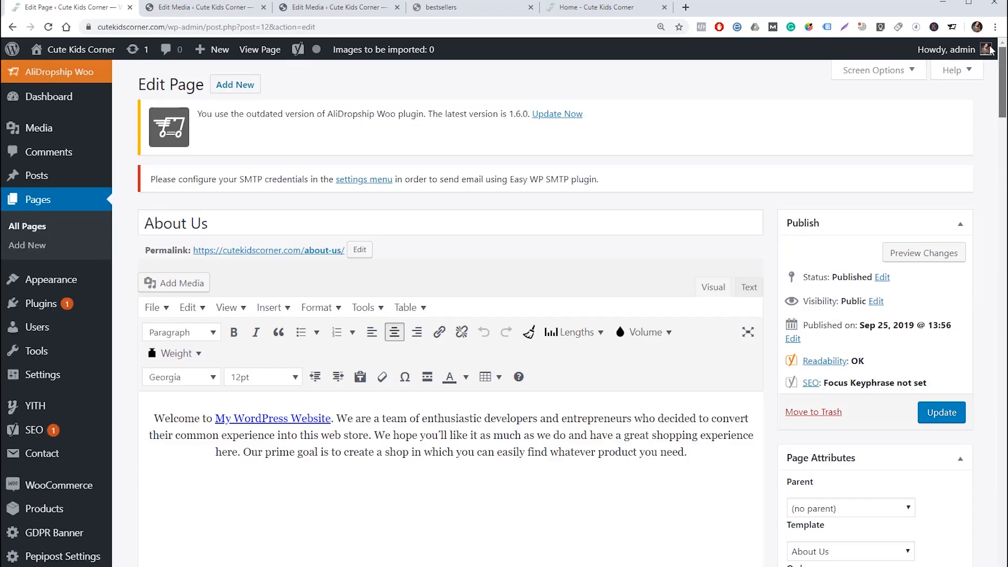
pyautogui.moveTo(78, 50)
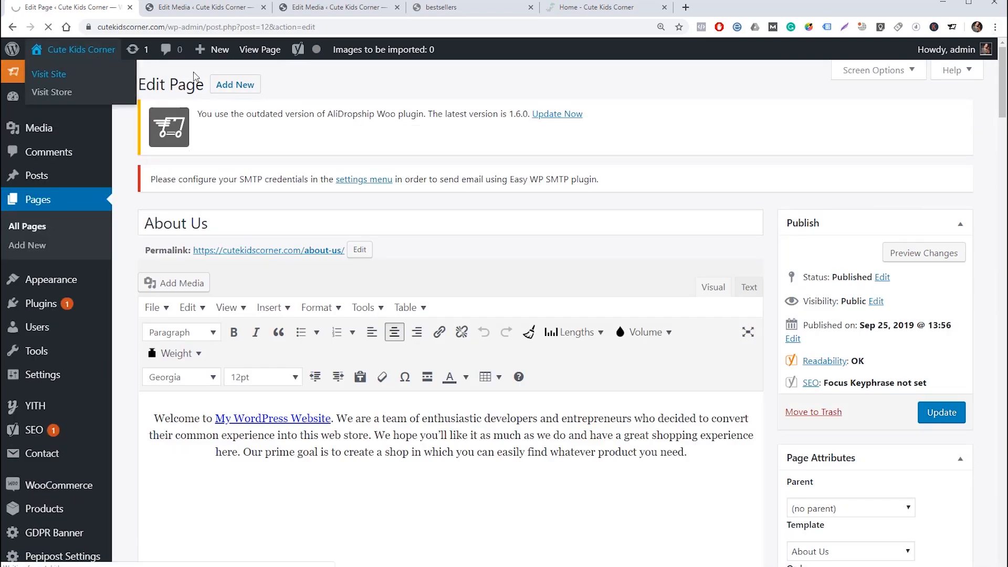
pyautogui.click(81, 72)
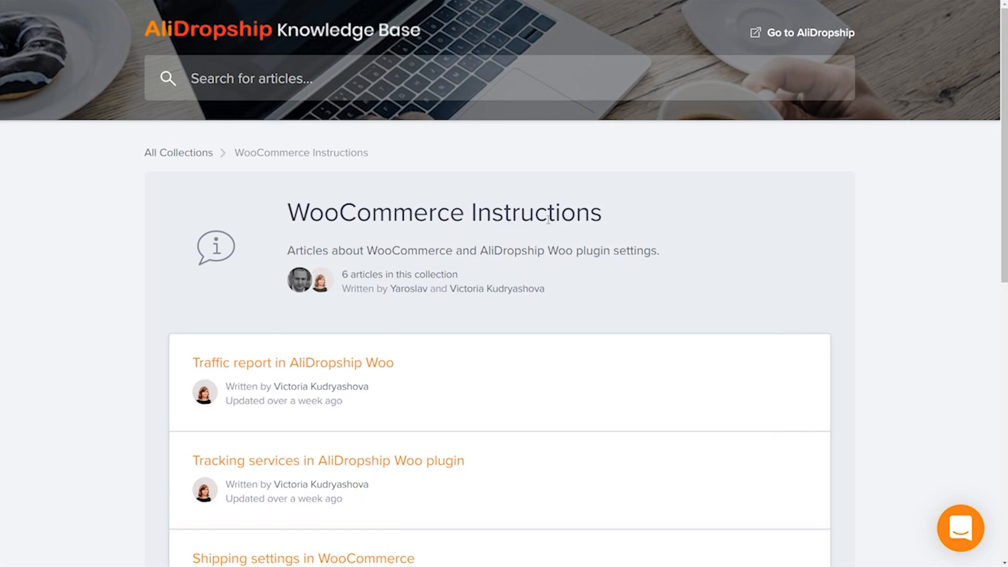
# Read the 'Built-in currency switcher (for Woo version only)' article, then go to Appearance.
pyautogui.scroll(-10, 548, 219)
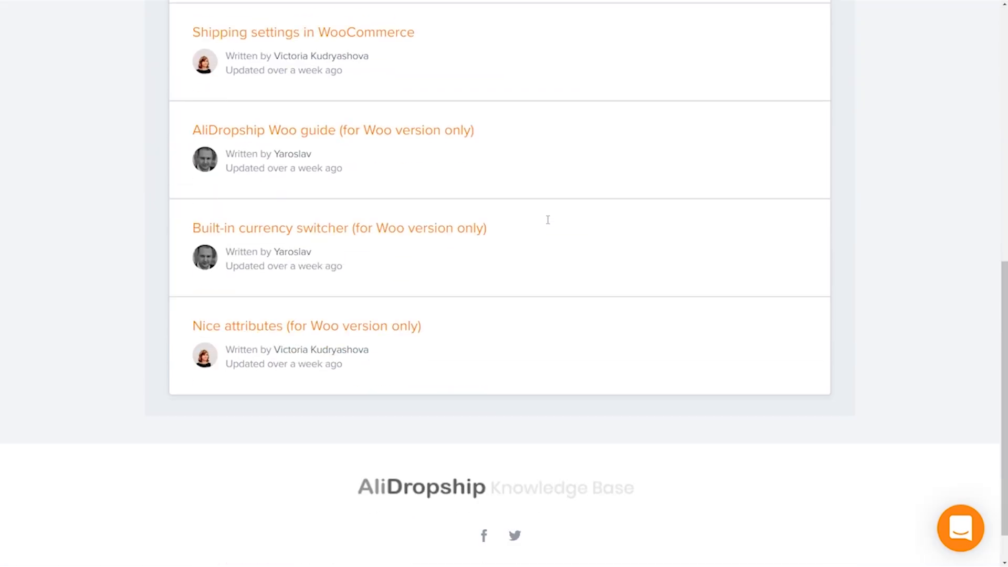
pyautogui.click(403, 234)
pyautogui.scroll(-3, 751, 228)
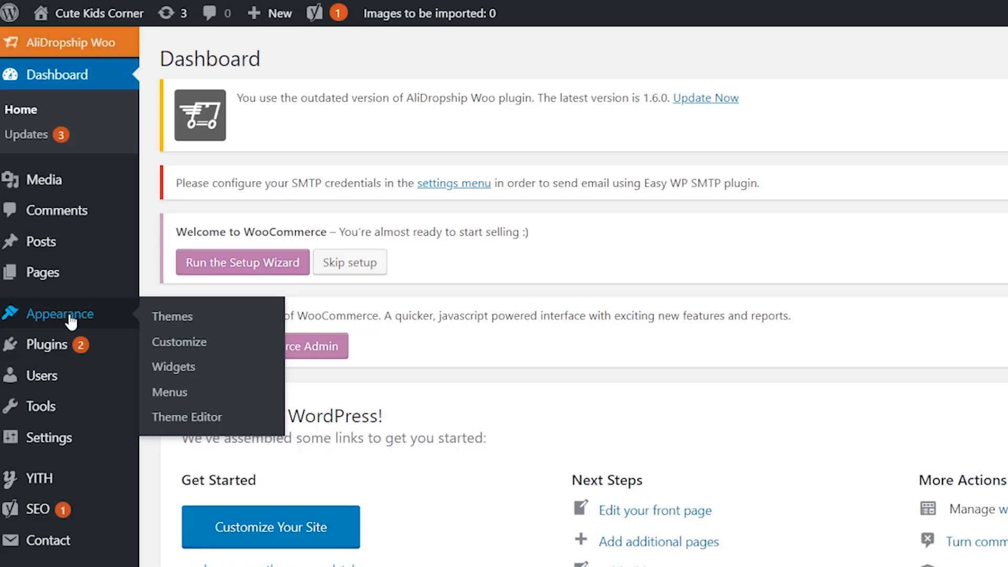
pyautogui.click(70, 318)
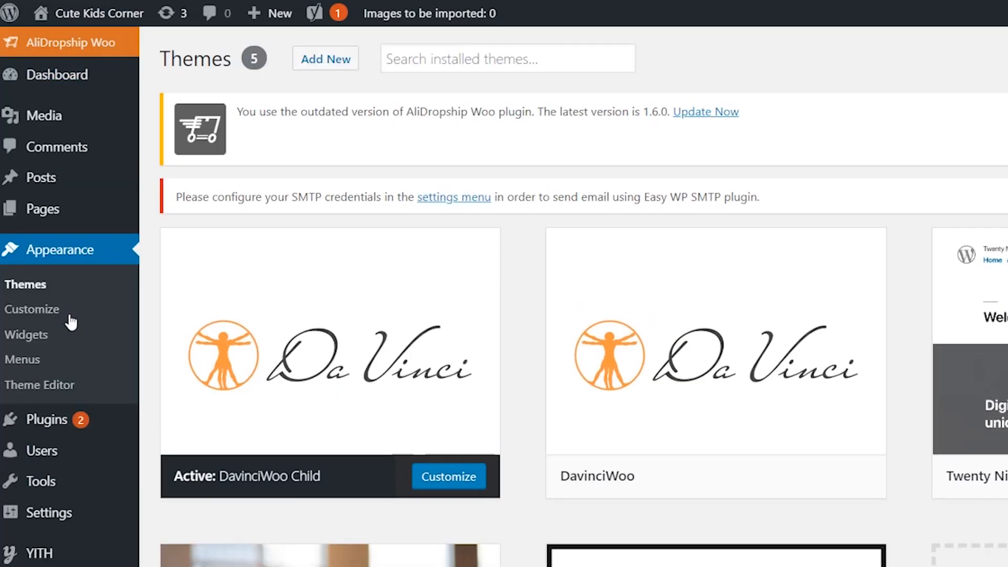
# Add the AliDropship currency switcher widget to the Front Page Sidebar titled 'Choose Your Currency'.
pyautogui.click(31, 338)
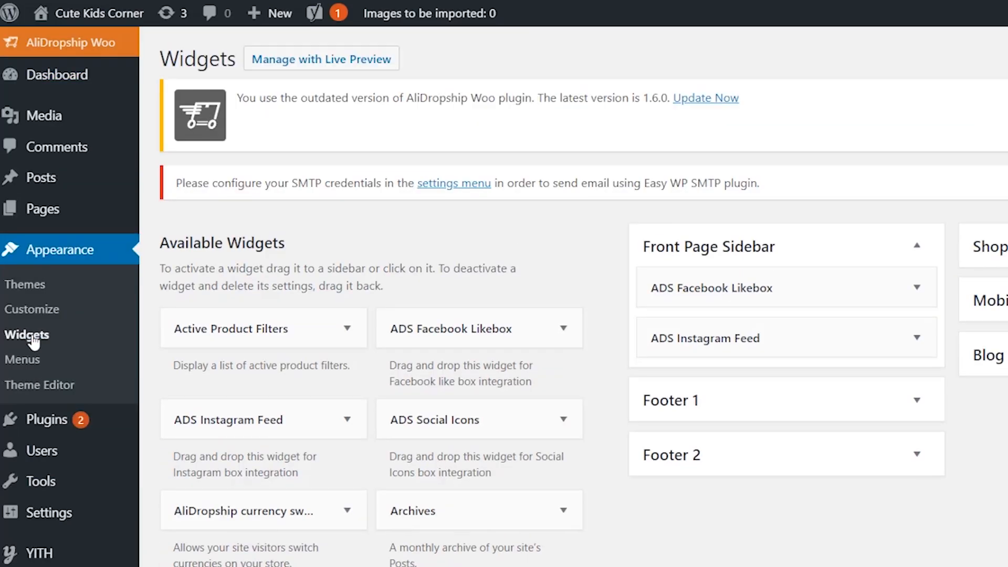
pyautogui.click(315, 517)
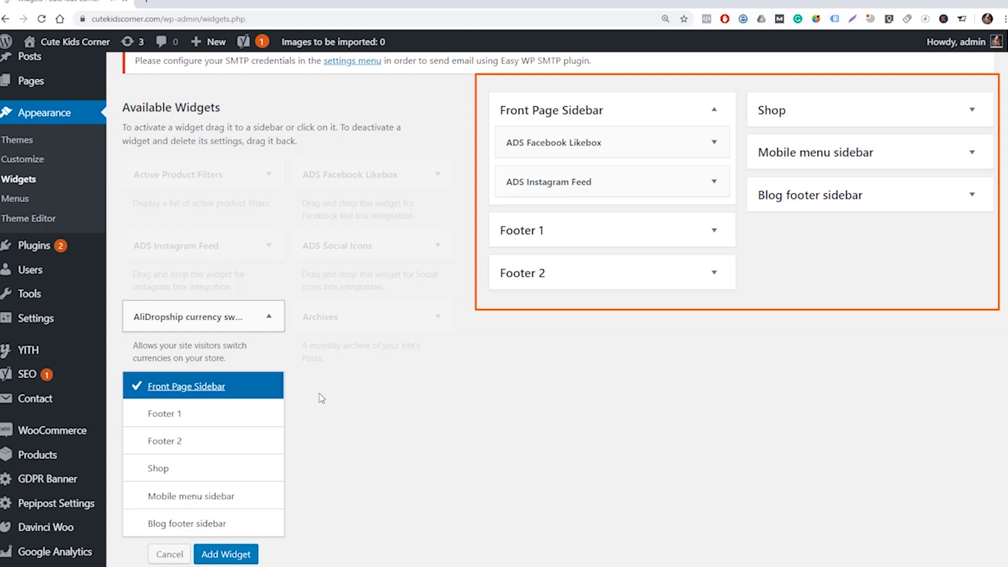
pyautogui.click(232, 555)
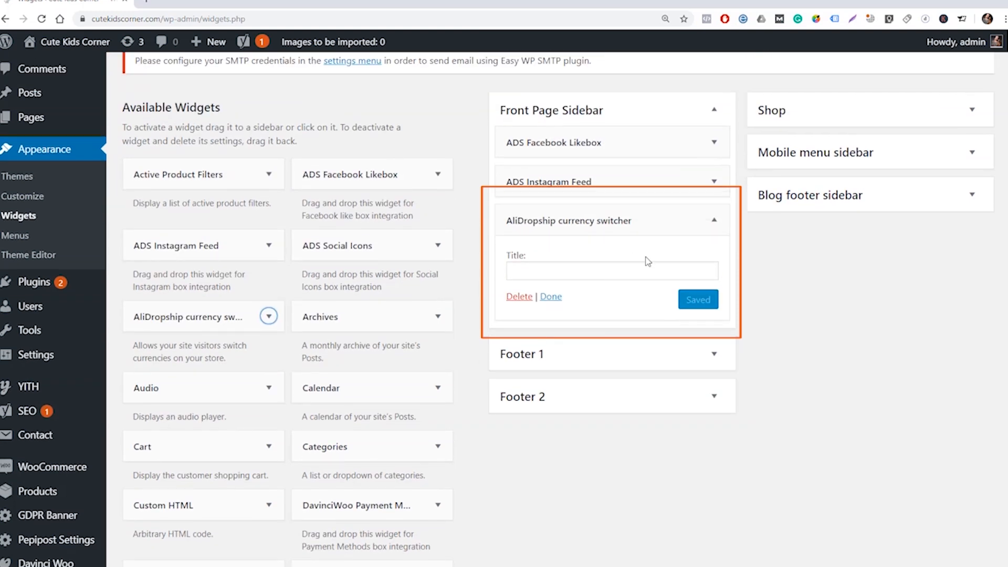
pyautogui.click(640, 264)
pyautogui.write('Choose Your Currency')
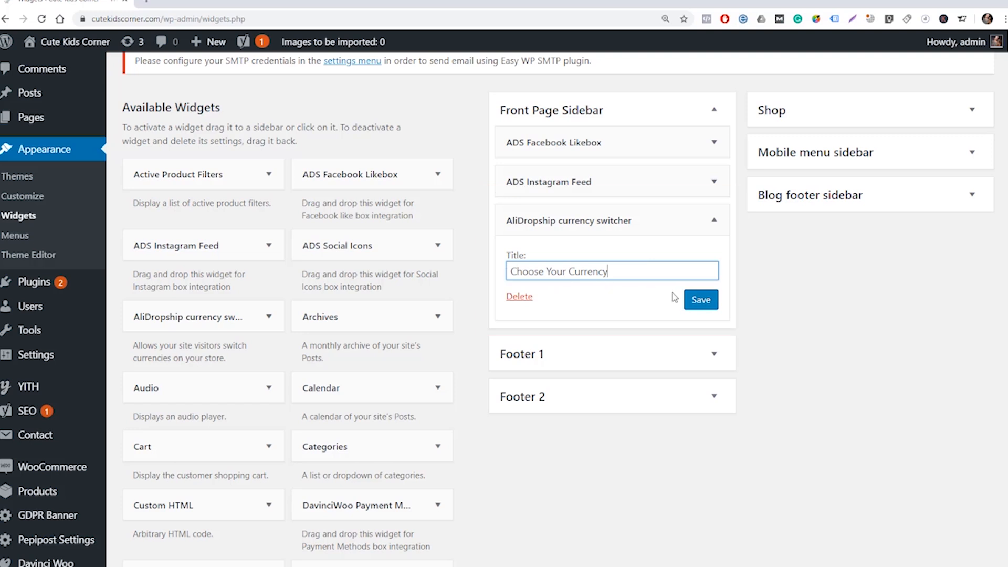
pyautogui.click(695, 304)
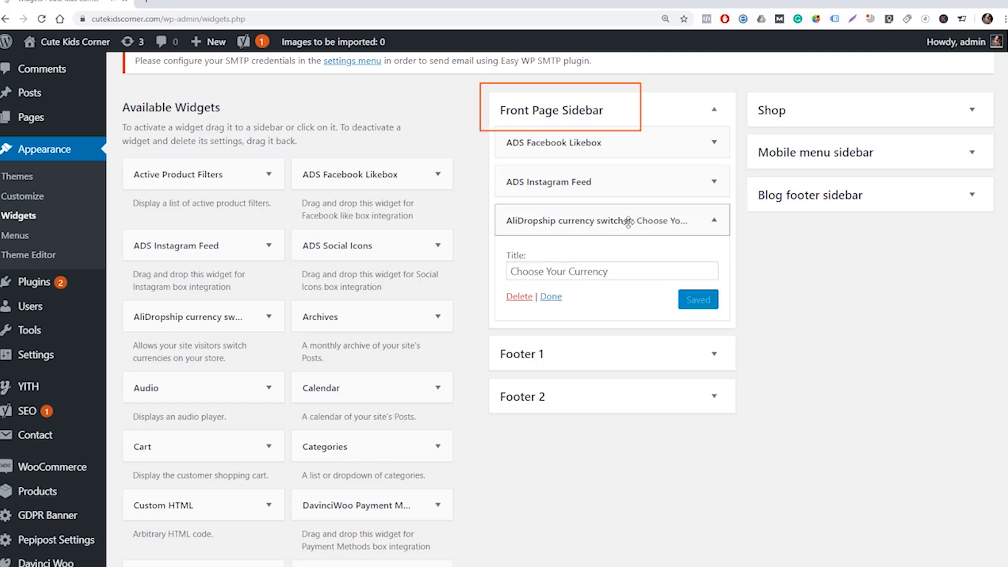
# Add another currency switcher widget to the Mobile menu sidebar titled 'Currency'.
pyautogui.click(831, 155)
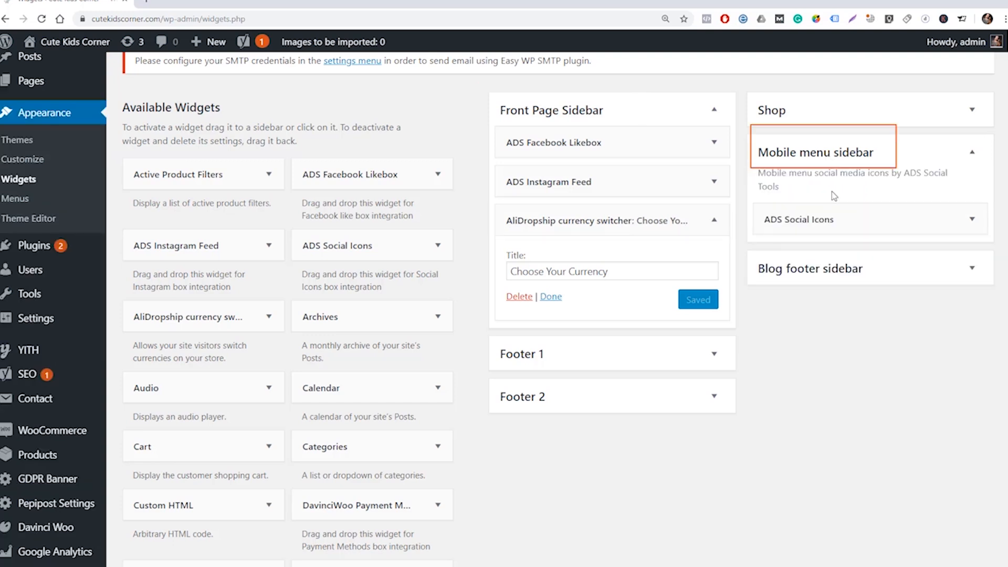
pyautogui.click(248, 316)
pyautogui.click(220, 499)
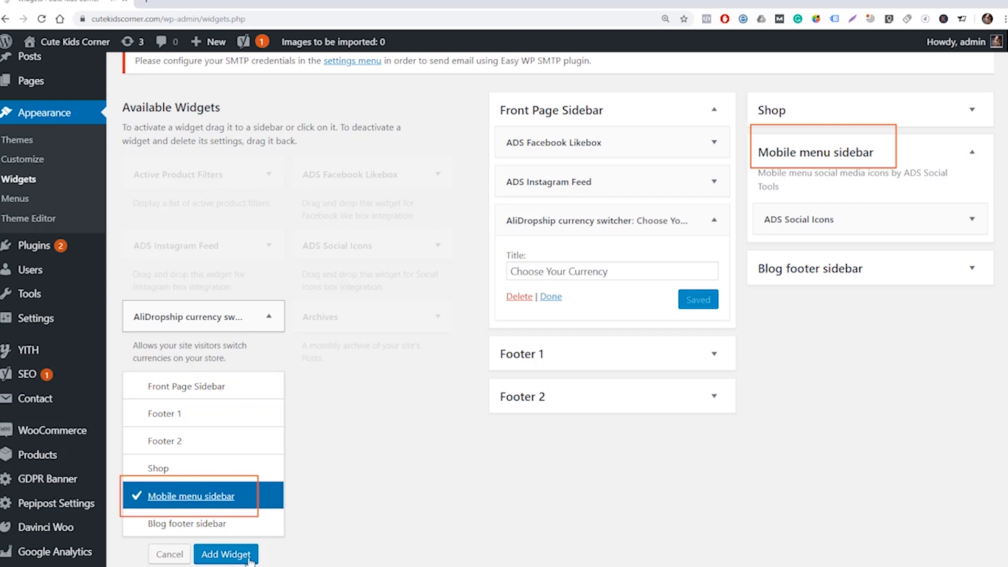
pyautogui.click(226, 554)
pyautogui.write('Currency')
pyautogui.click(959, 338)
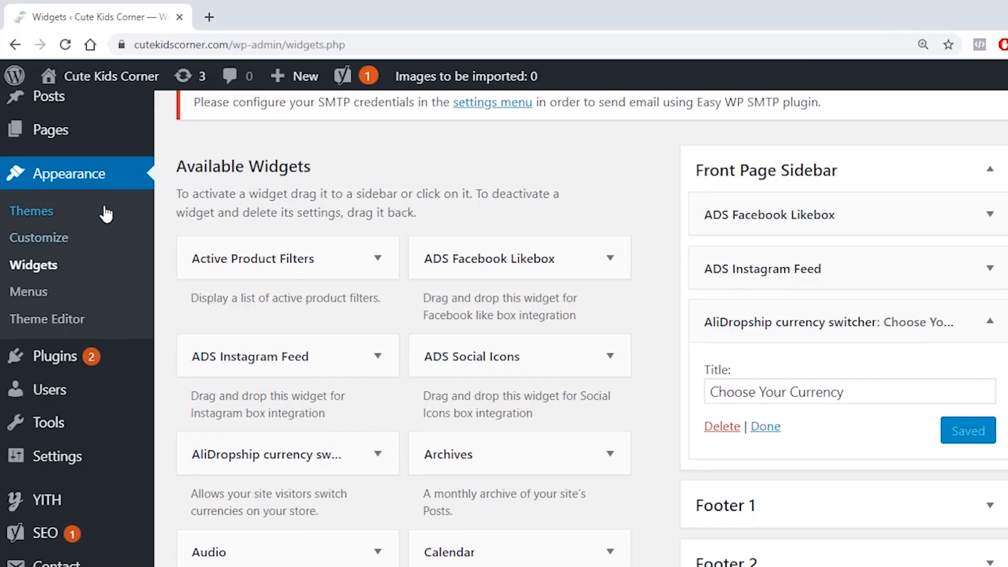
# Go to the AliDropship Woo currency settings page.
pyautogui.scroll(3, 23, 138)
pyautogui.click(68, 68)
pyautogui.moveTo(43, 141)
pyautogui.click(197, 273)
# Enable the built-in currency switcher with US dollar as the default currency.
pyautogui.click(221, 373)
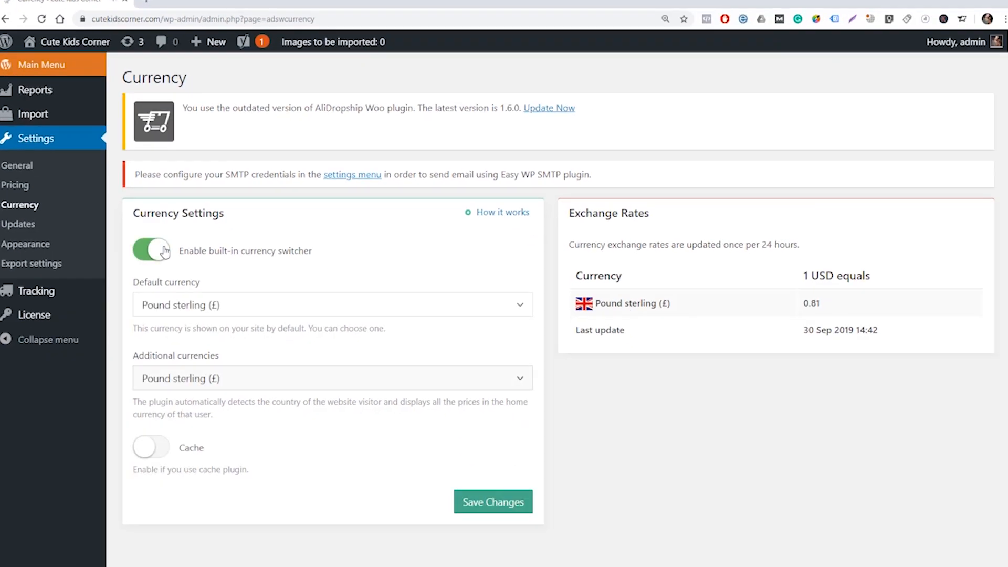
pyautogui.click(198, 310)
pyautogui.scroll(10, 202, 210)
pyautogui.scroll(-15, 202, 278)
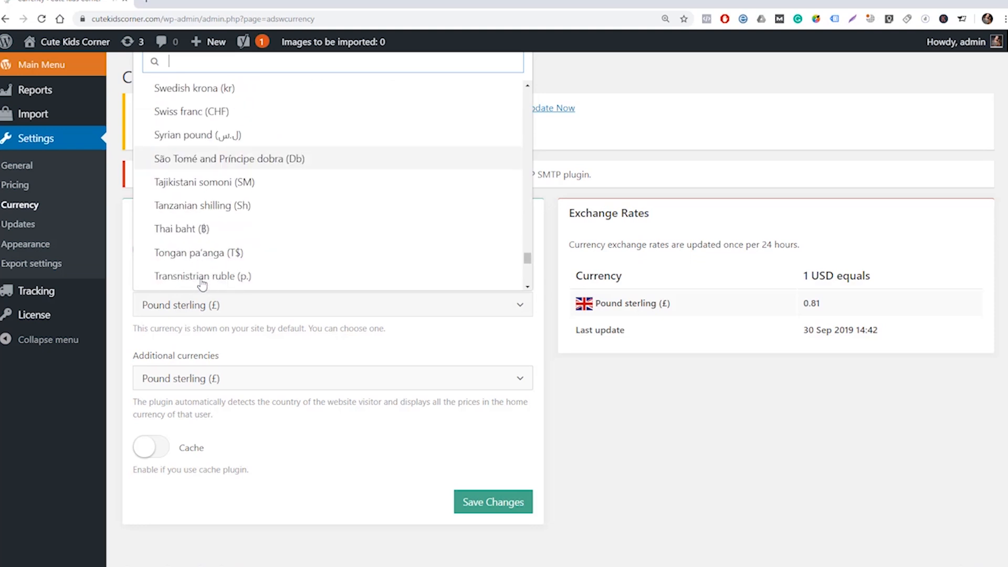
pyautogui.scroll(-4, 203, 282)
pyautogui.click(205, 280)
# Add Canadian dollar and Euro as additional currencies and save the currency settings.
pyautogui.click(227, 379)
pyautogui.scroll(-13, 240, 436)
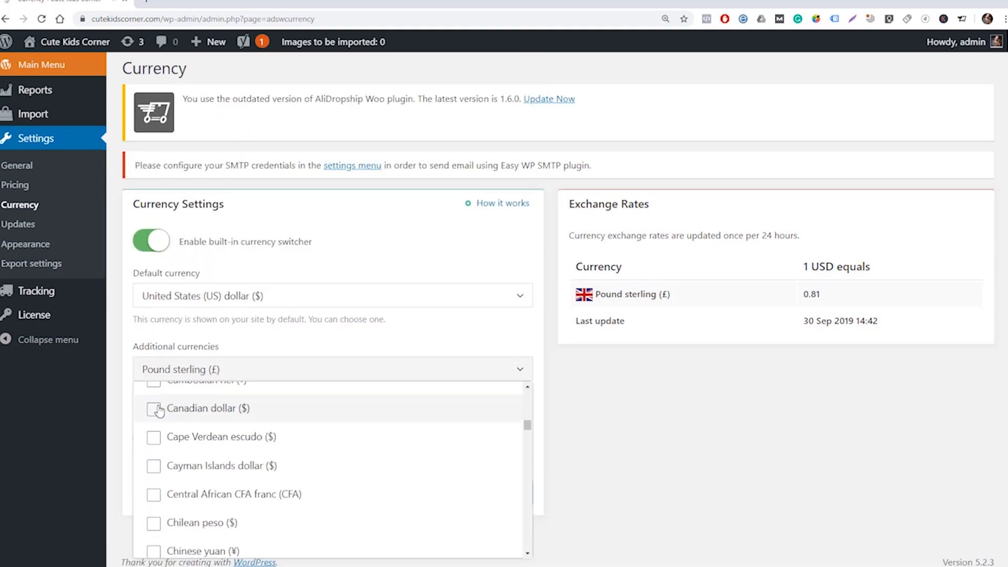
pyautogui.click(158, 409)
pyautogui.scroll(-8, 247, 462)
pyautogui.click(152, 497)
pyautogui.scroll(-9, 248, 501)
pyautogui.scroll(-20, 250, 503)
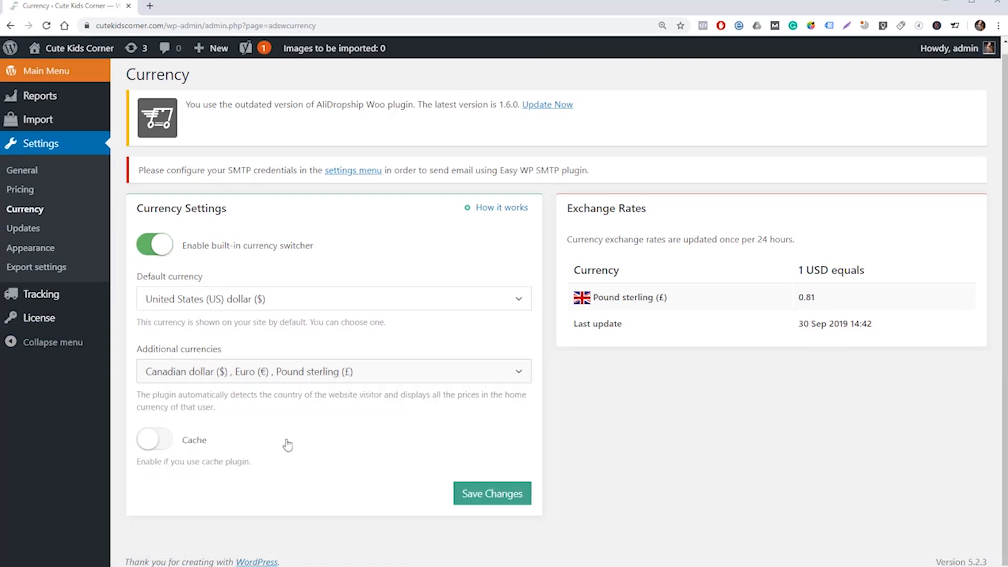
pyautogui.click(490, 493)
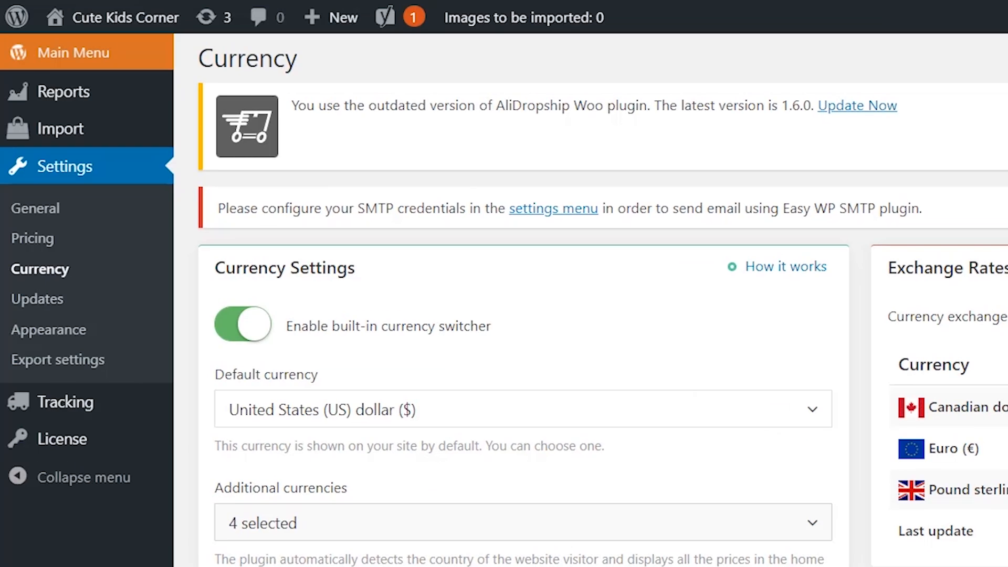
pyautogui.moveTo(95, 23)
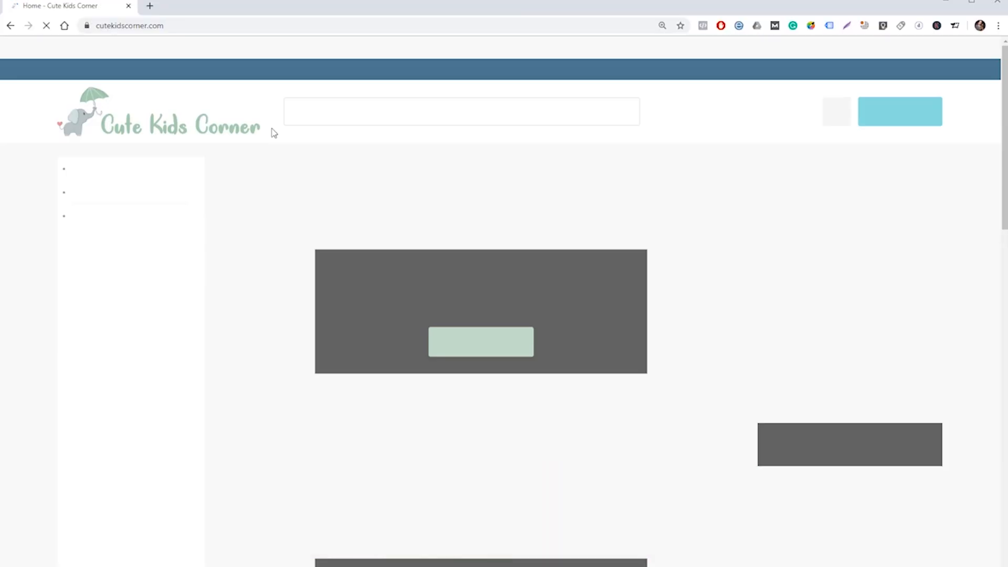
pyautogui.moveTo(859, 78)
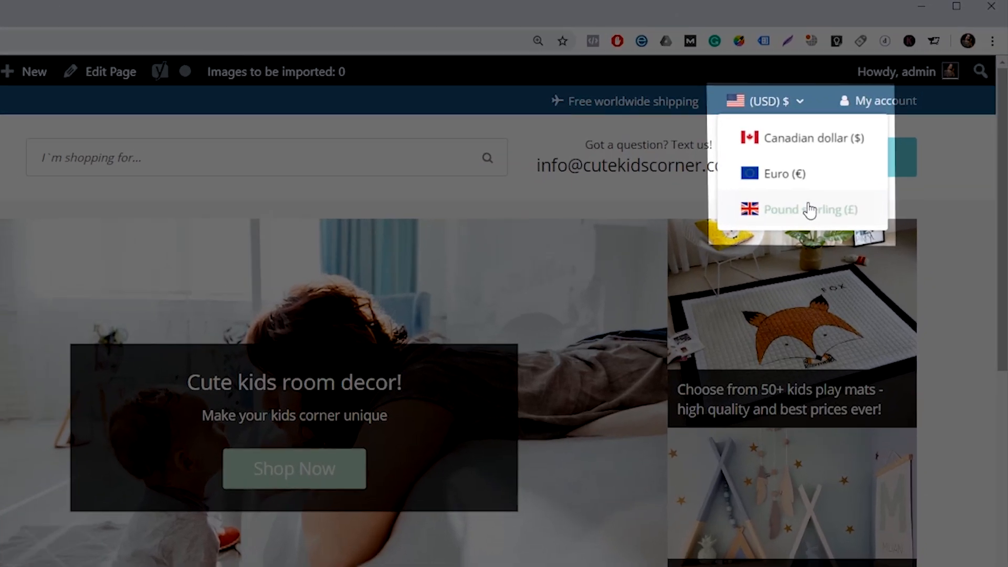
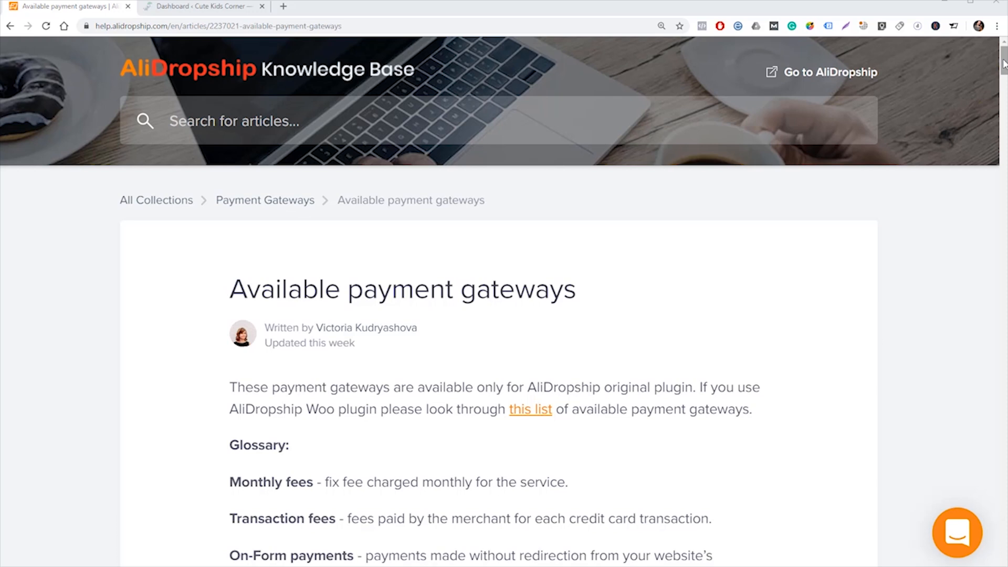
# Scroll the 'Available payment gateways' help article to view the gateway list and PayPal's fees.
pyautogui.moveTo(1003, 63)
pyautogui.mouseDown()
pyautogui.moveTo(1003, 117)
pyautogui.moveTo(1003, 57)
pyautogui.mouseUp()
# Open WooCommerce's list of 68 payment gateway extensions, scroll down to PayPal, then return to the Dashboard.
pyautogui.click(541, 281)
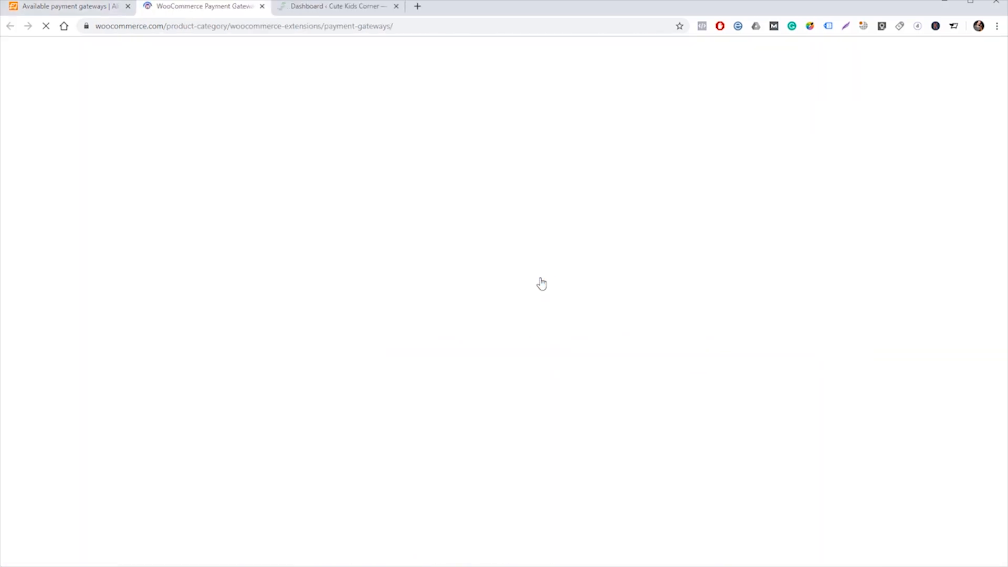
pyautogui.moveTo(1005, 122); pyautogui.dragTo(1005, 401)
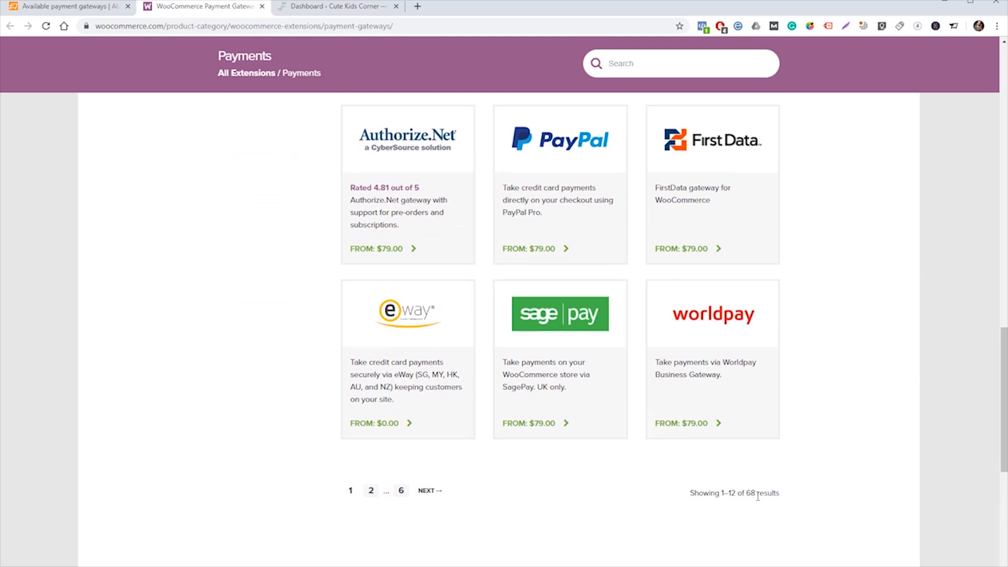
pyautogui.click(317, 7)
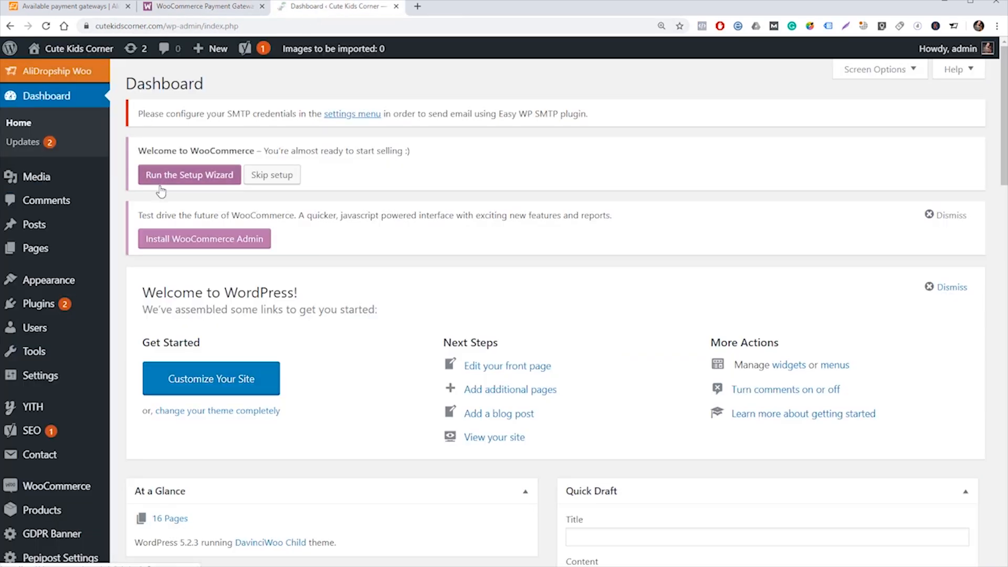
# Switch on the PayPal Enabled toggle under WooCommerce Settings > Payments.
pyautogui.moveTo(74, 492)
pyautogui.click(133, 497)
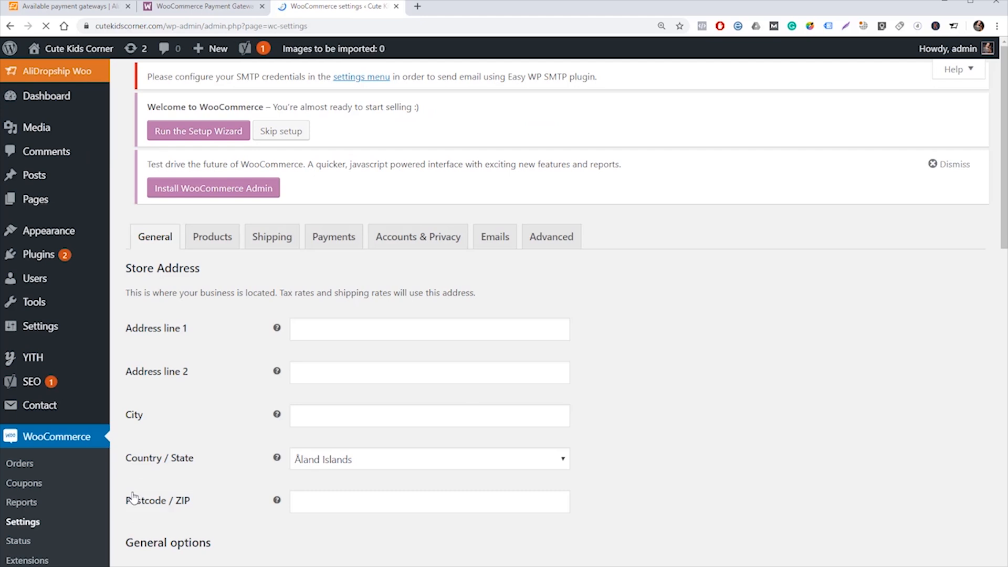
pyautogui.click(325, 102)
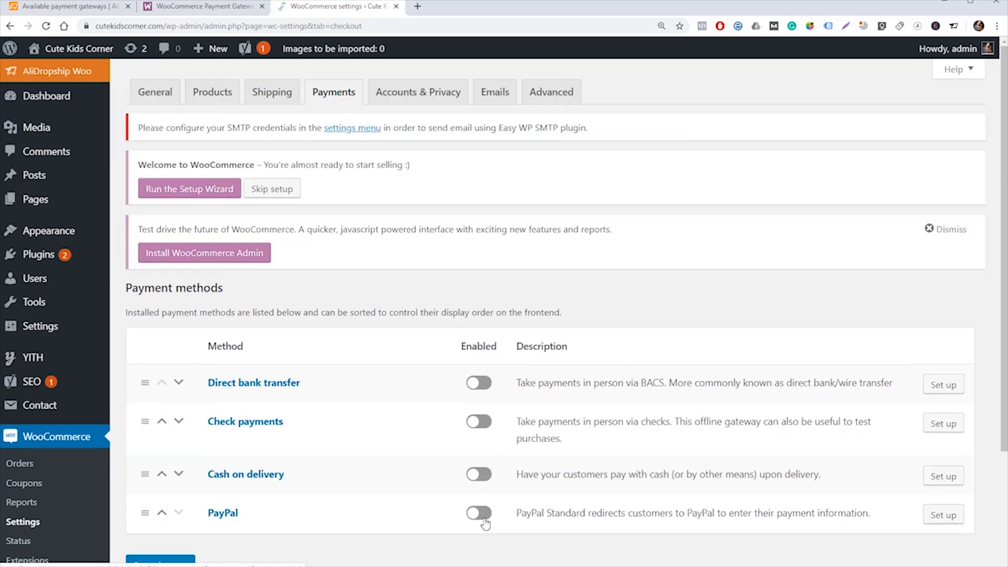
pyautogui.click(479, 513)
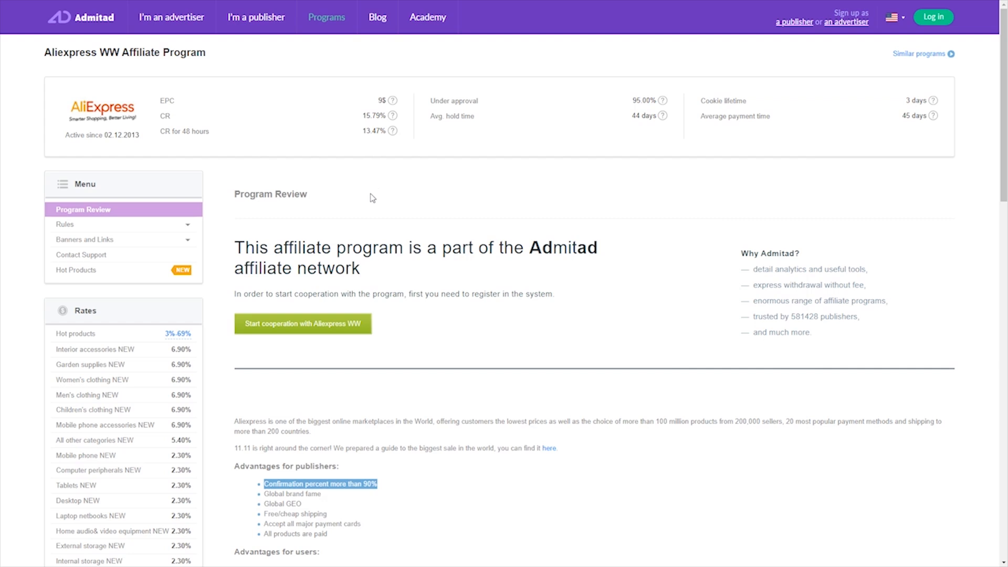
pyautogui.moveTo(46, 49); pyautogui.dragTo(54, 53)
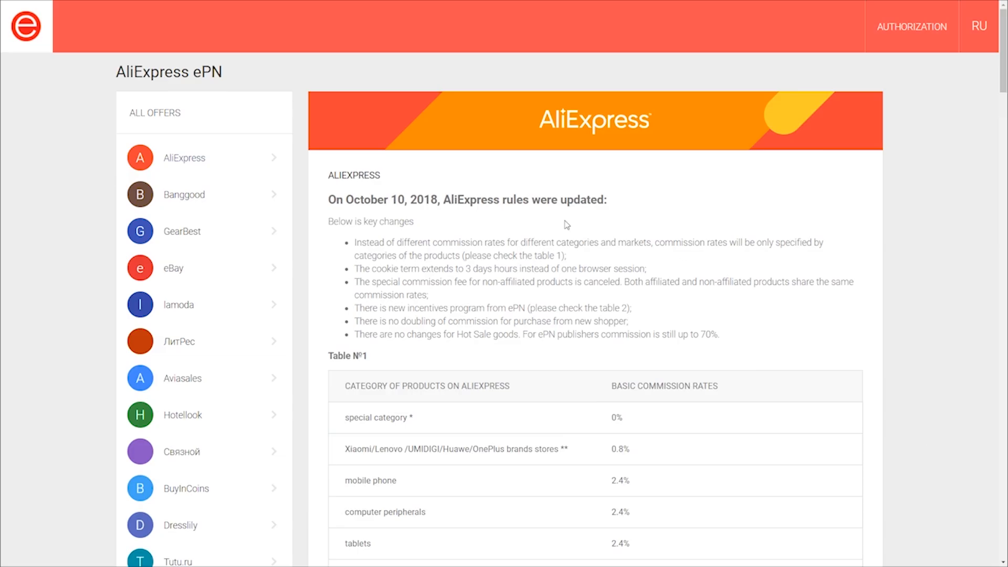
pyautogui.moveTo(328, 178); pyautogui.dragTo(383, 174)
pyautogui.click(439, 265)
pyautogui.scroll(-7, 869, 238)
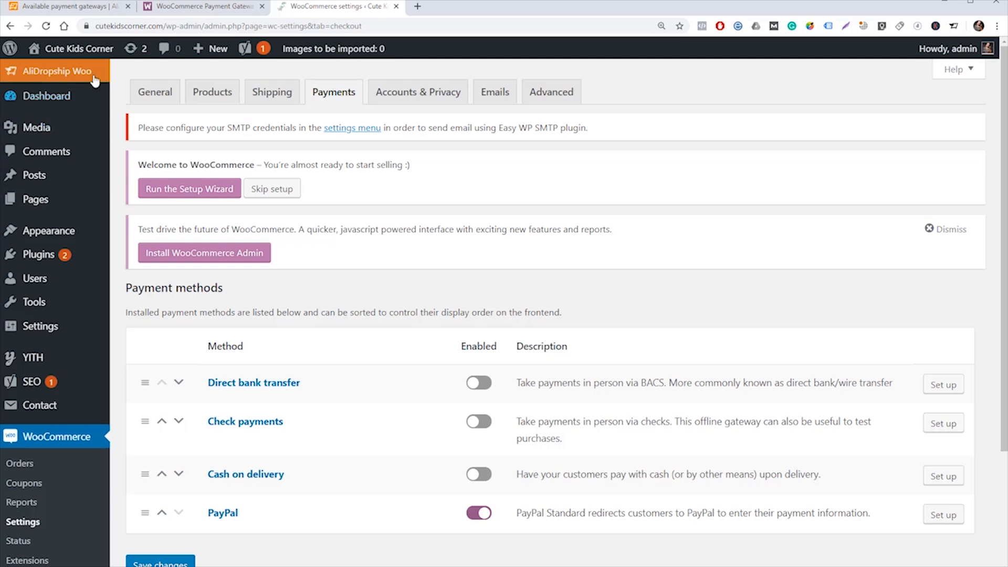
# Paste the AliExpress cashback link into Cashback URL in AliDropship Woo's General settings and save.
pyautogui.click(55, 71)
pyautogui.moveTo(67, 145)
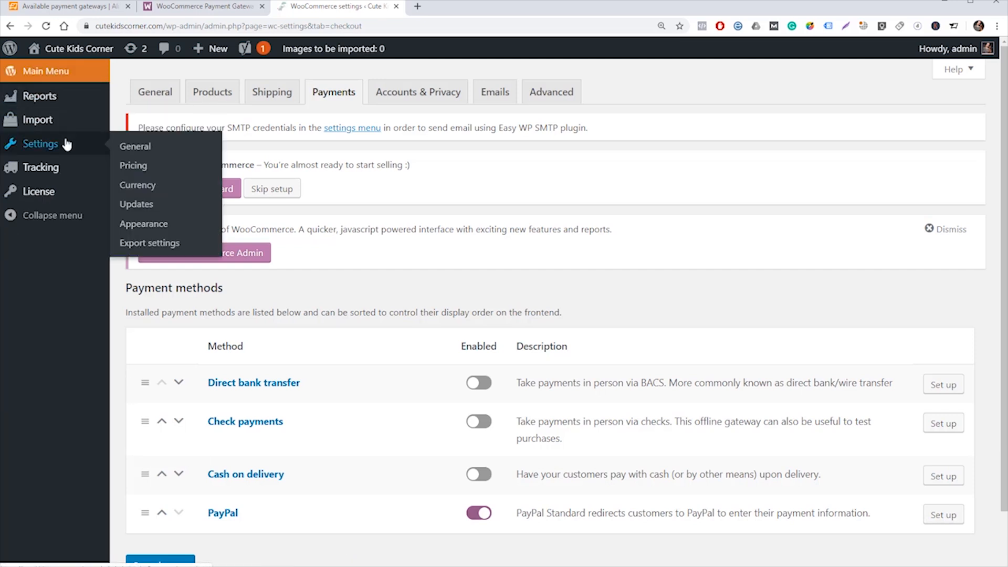
pyautogui.click(139, 152)
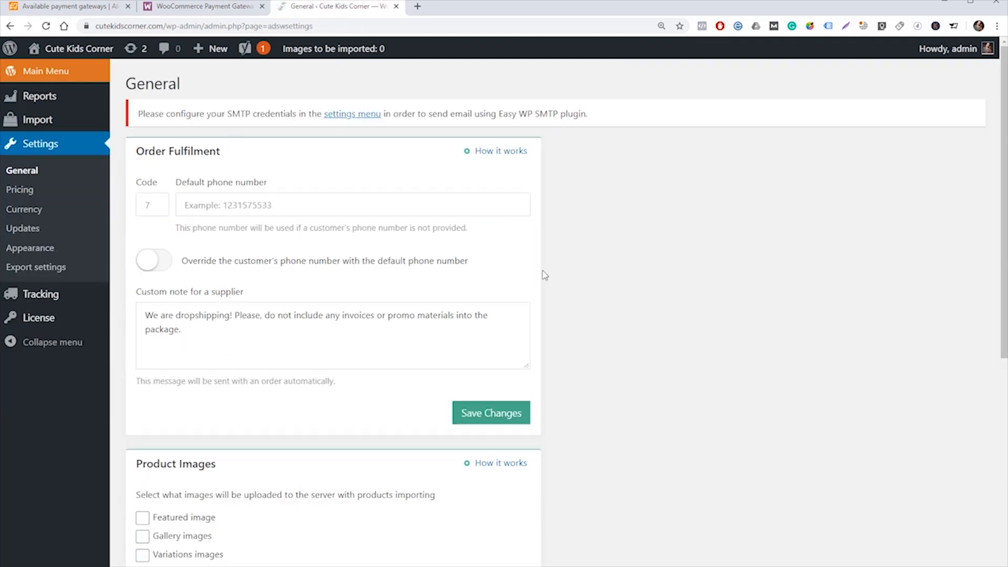
pyautogui.moveTo(1003, 184); pyautogui.dragTo(1002, 480)
pyautogui.click(493, 432)
pyautogui.hotkey('ctrl', 'v')
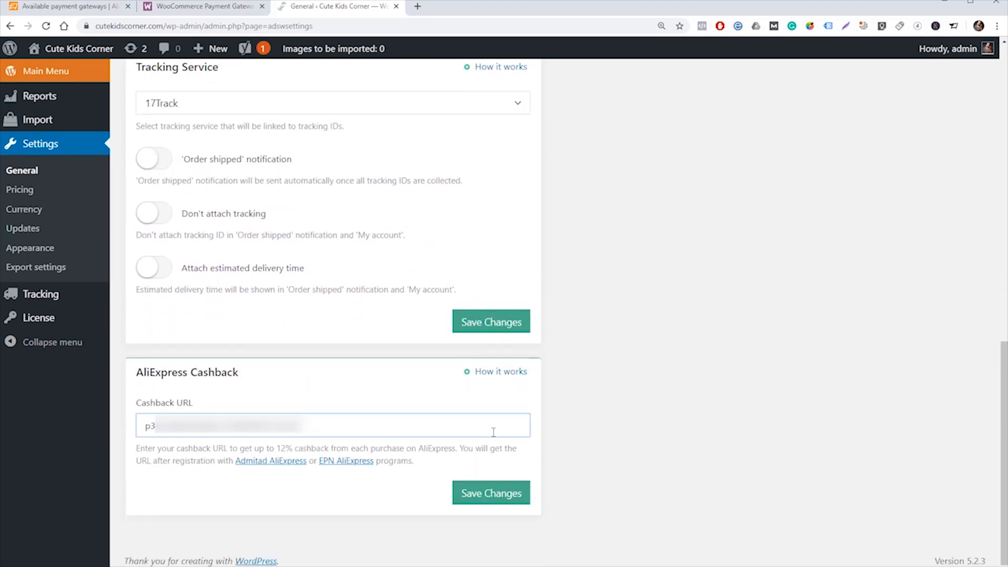
pyautogui.click(496, 498)
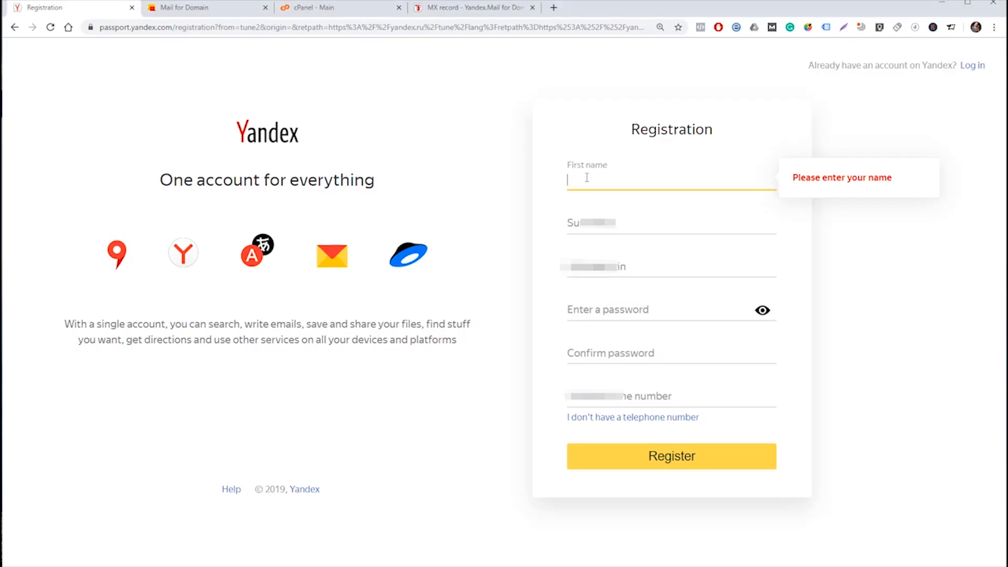
# Fill in the first name and login, then enter and confirm a password on the Yandex registration form.
pyautogui.write('Anna')
pyautogui.click(621, 223)
pyautogui.write('Ve')
pyautogui.click(621, 267)
pyautogui.write('...')
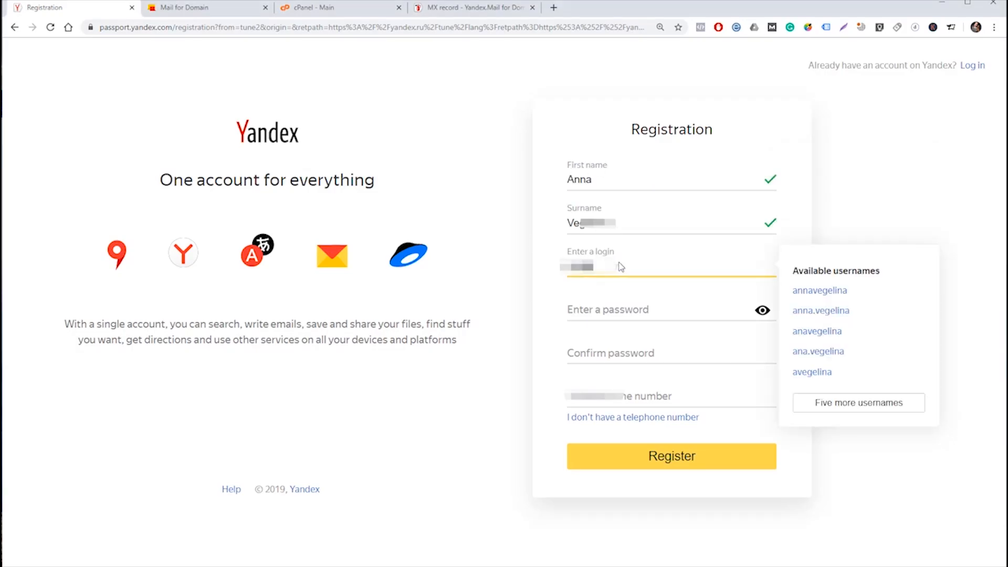
pyautogui.click(590, 309)
pyautogui.write('•••••')
pyautogui.write('••••')
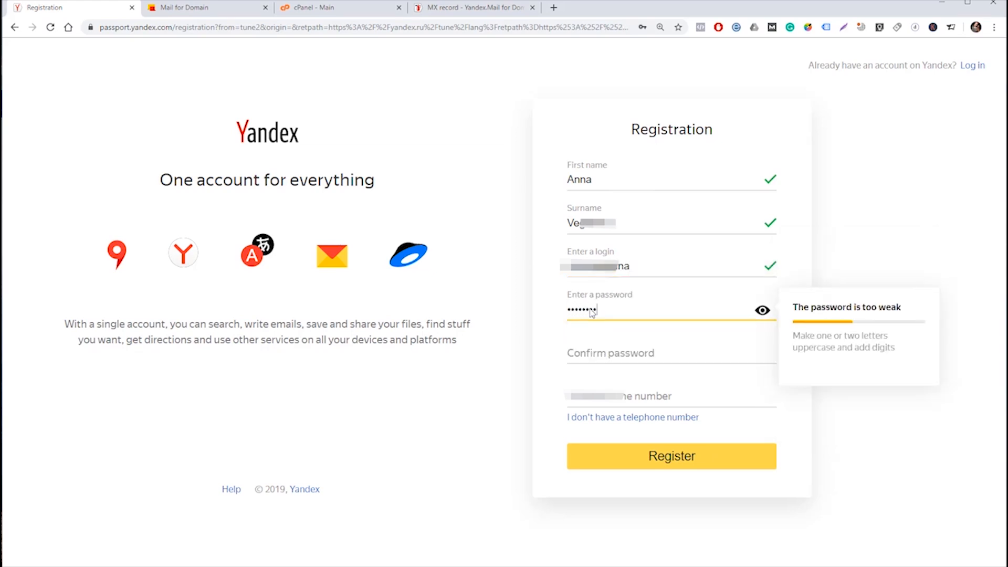
pyautogui.click(590, 352)
pyautogui.write('•••••••••••')
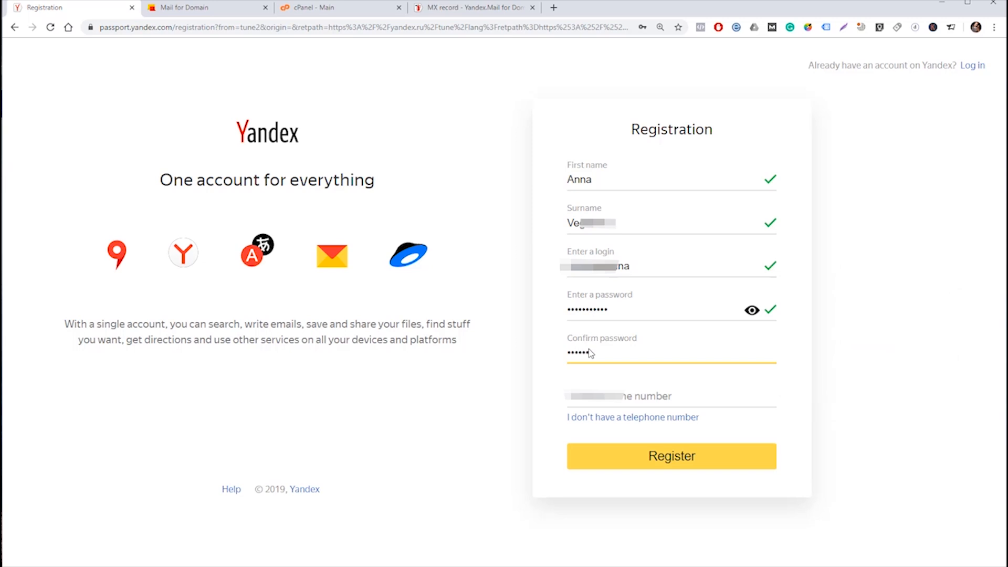
# Confirm the mobile phone number with the SMS verification code and submit the registration.
pyautogui.click(592, 403)
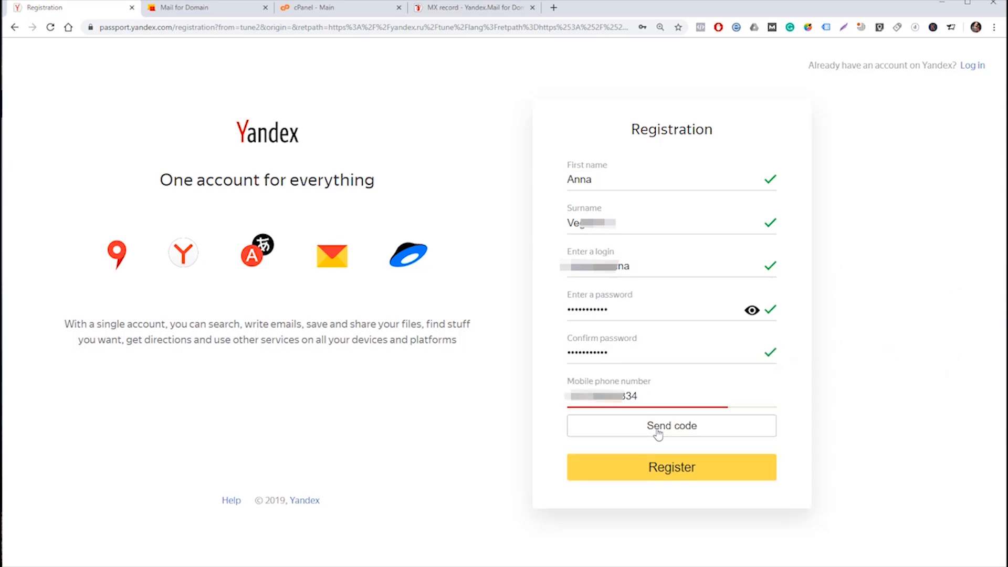
pyautogui.click(658, 432)
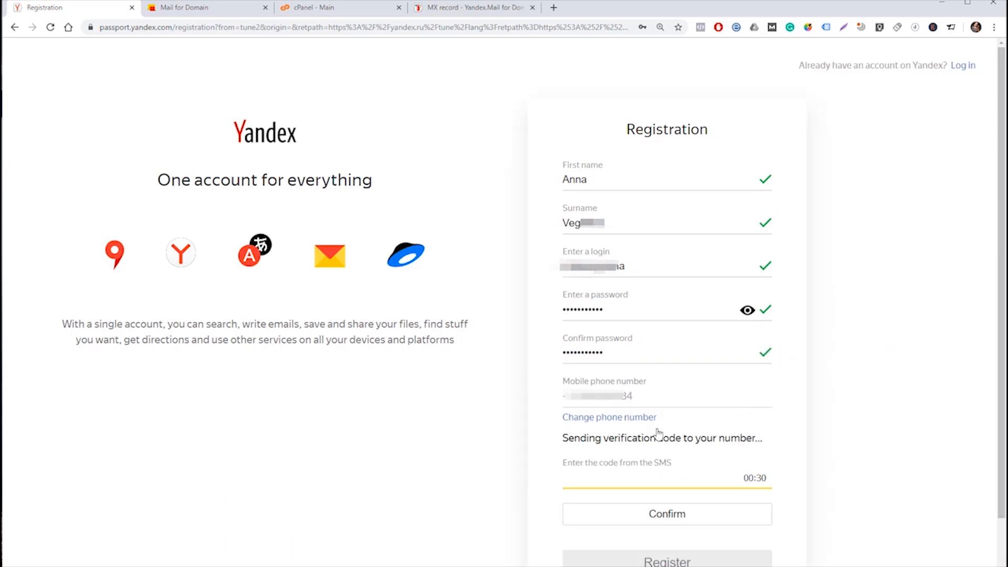
pyautogui.click(656, 512)
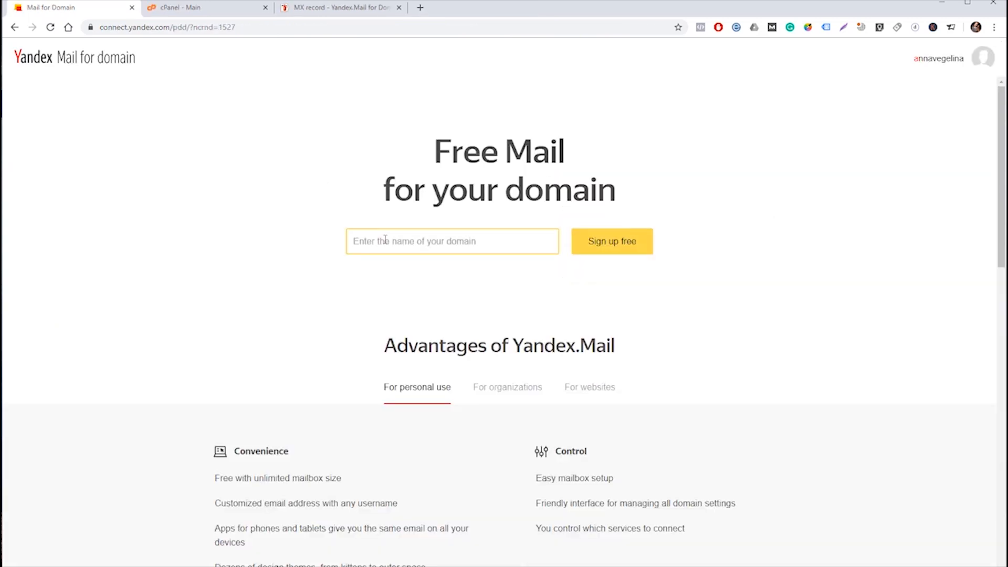
# Sign up cutekidscorner.com for free domain mail and view its yandex_fac9aff212c0e555.html confirmation instructions.
pyautogui.write('d')
pyautogui.write('utekid')
pyautogui.write('scorner.c')
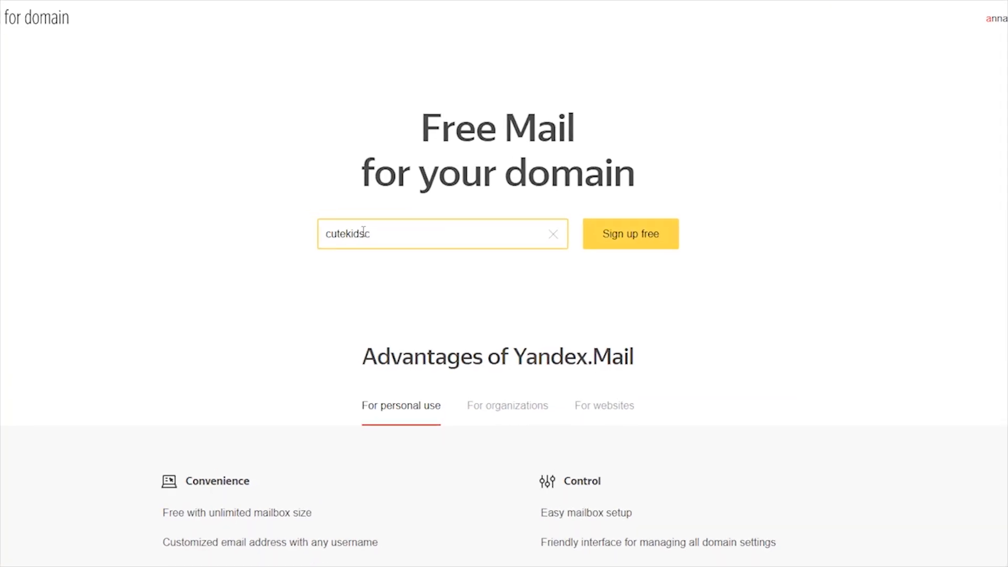
pyautogui.write('om')
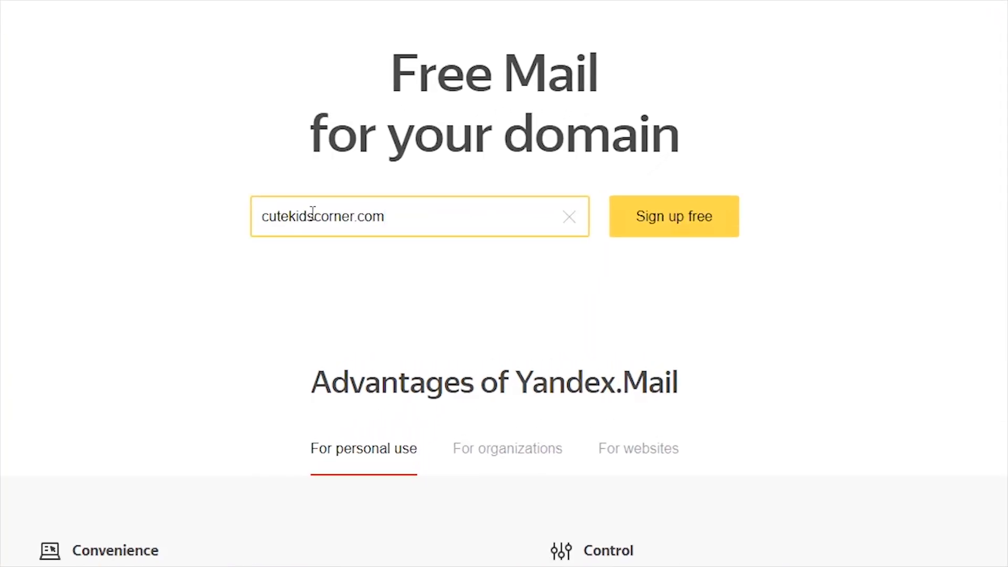
pyautogui.click(698, 226)
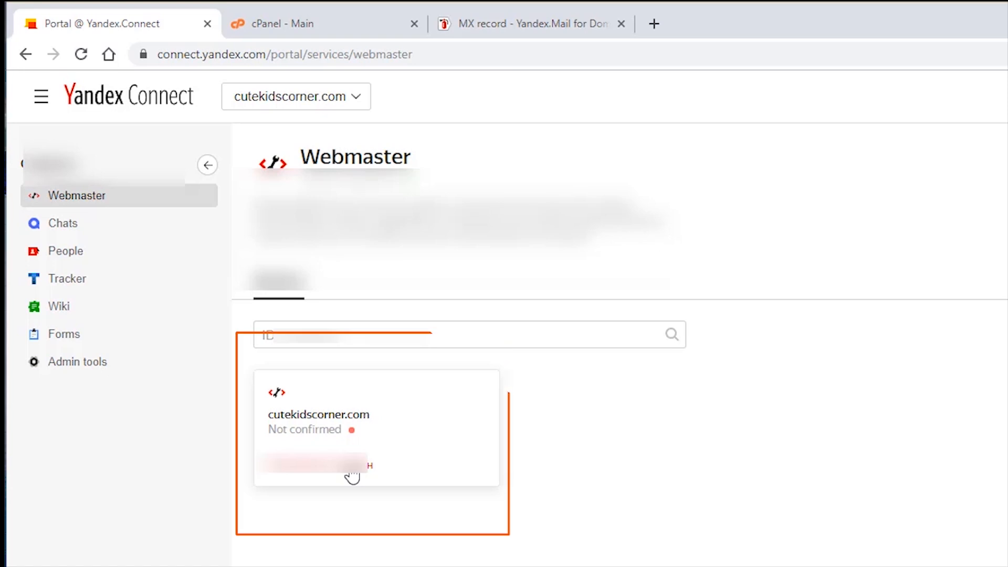
pyautogui.click(351, 477)
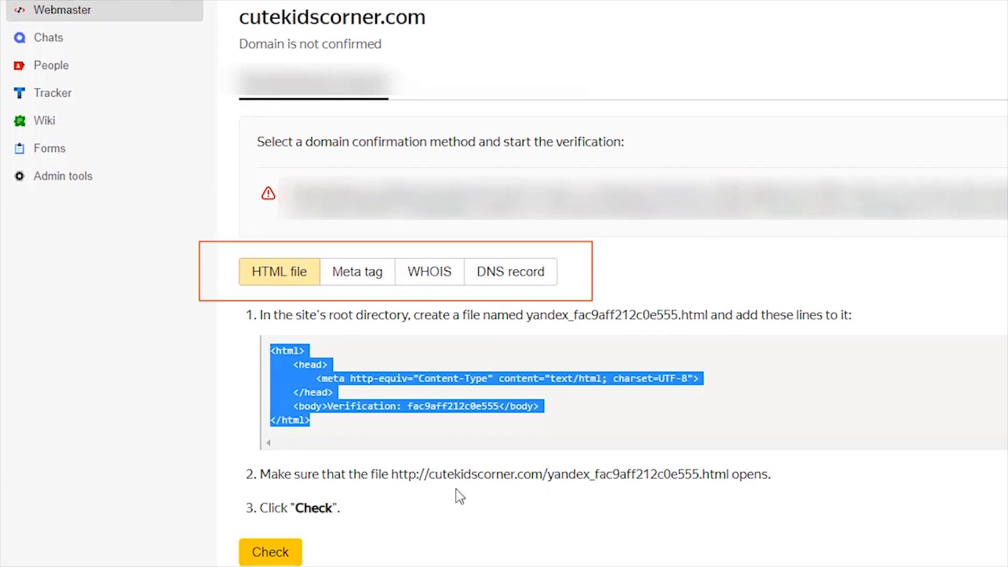
pyautogui.click(460, 496)
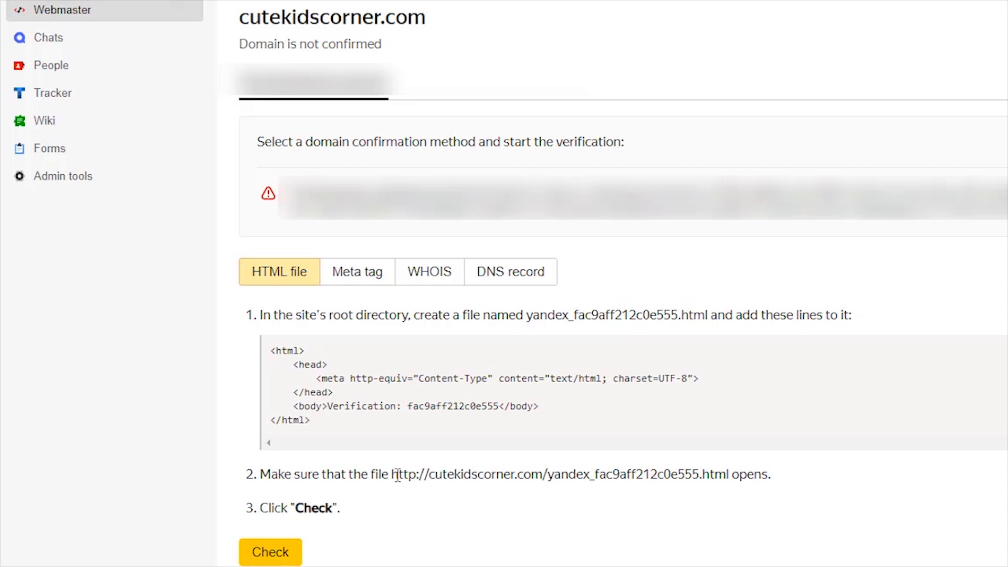
pyautogui.moveTo(395, 474); pyautogui.dragTo(733, 475)
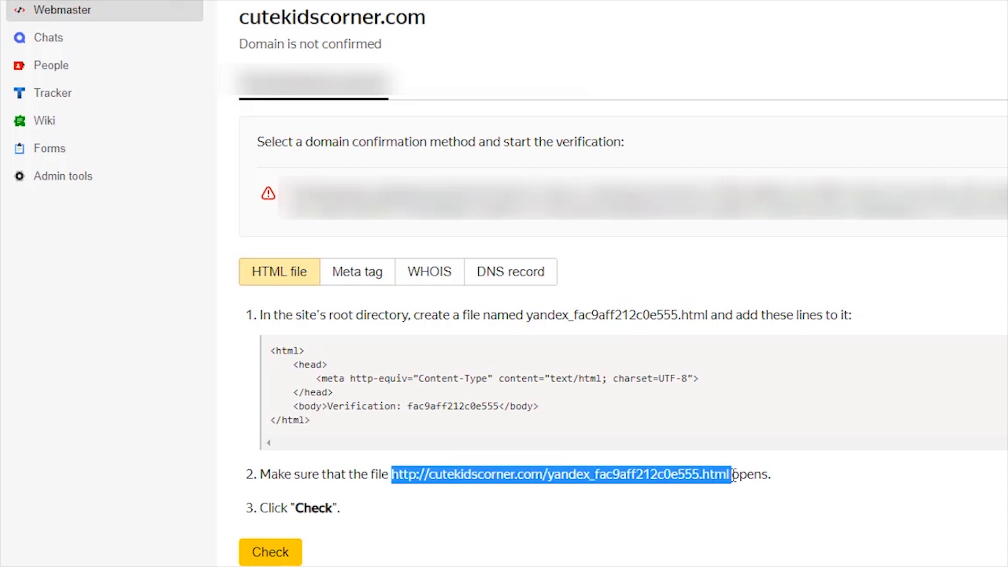
pyautogui.click(622, 466)
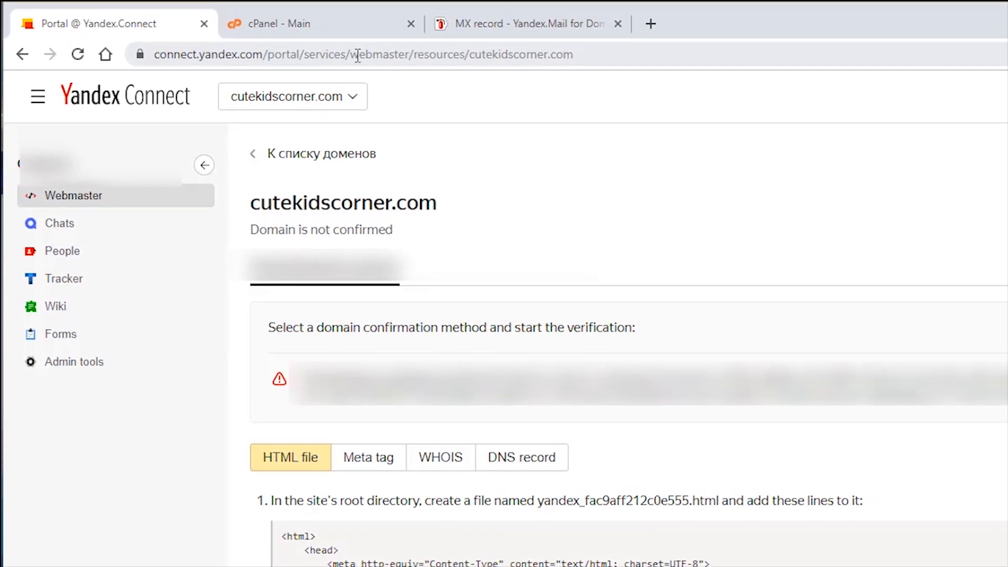
# Upload yandex_fac9aff212c0e555.html into public_html through cPanel File Manager and run Yandex's domain check.
pyautogui.click(250, 30)
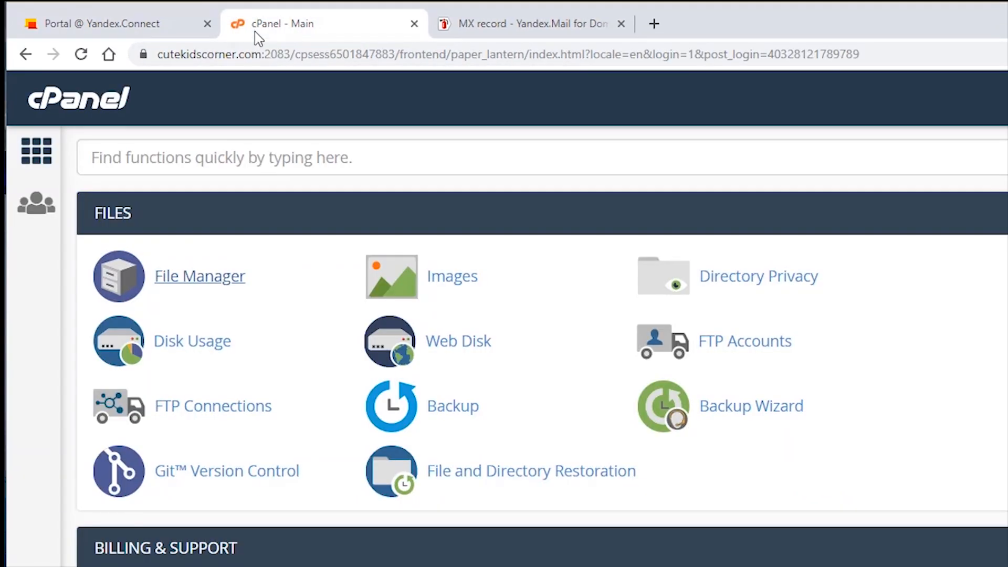
pyautogui.click(222, 285)
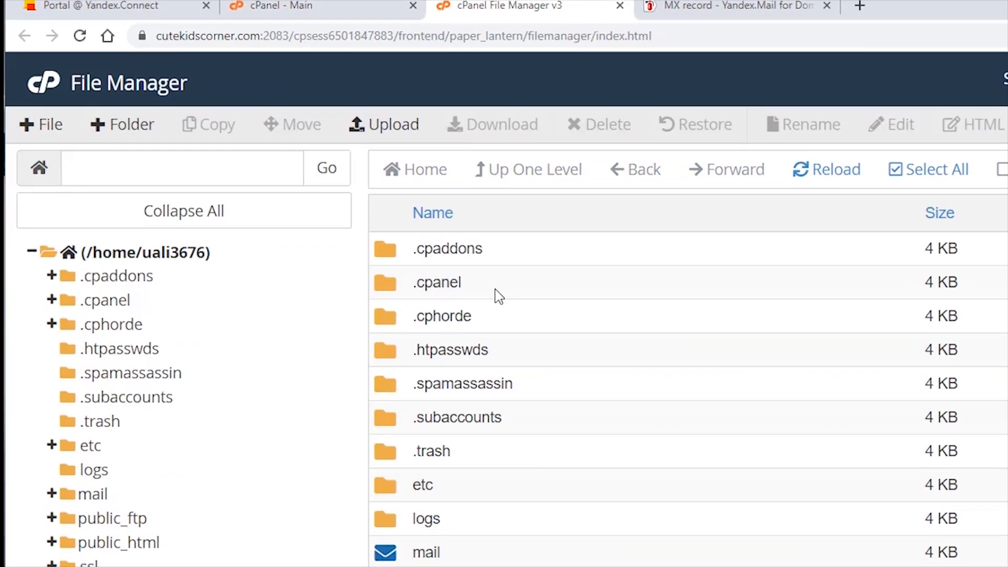
pyautogui.click(137, 493)
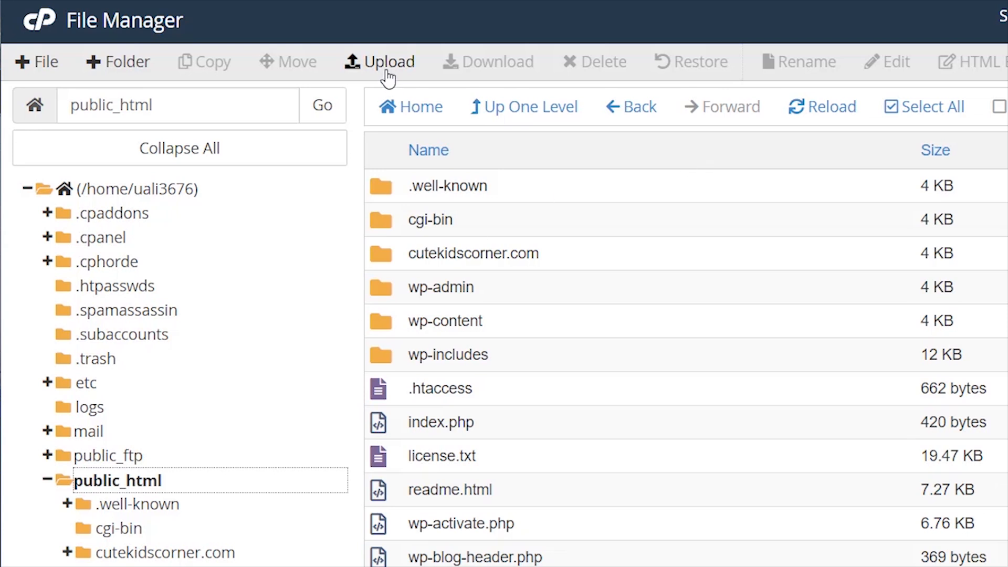
pyautogui.click(382, 64)
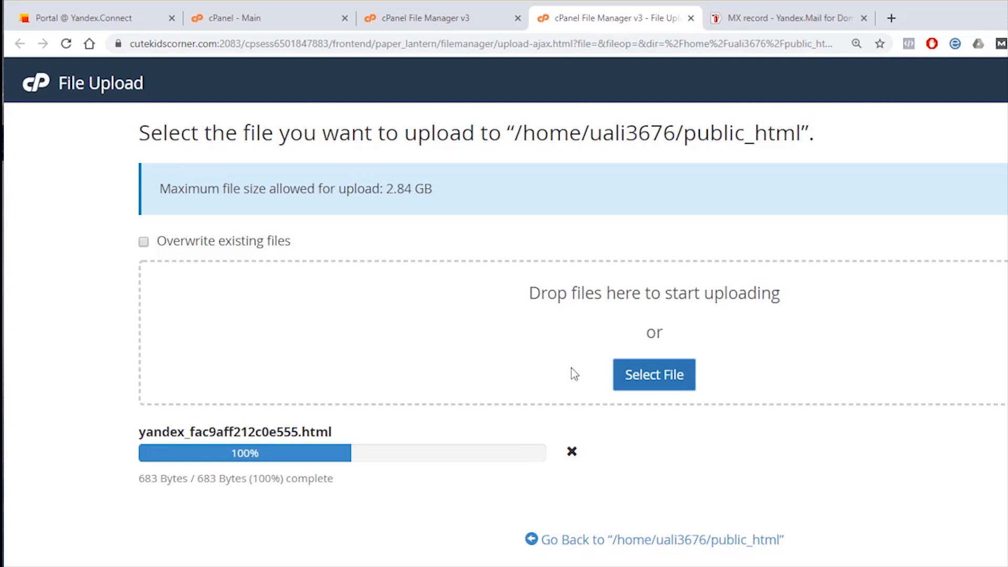
pyautogui.click(641, 544)
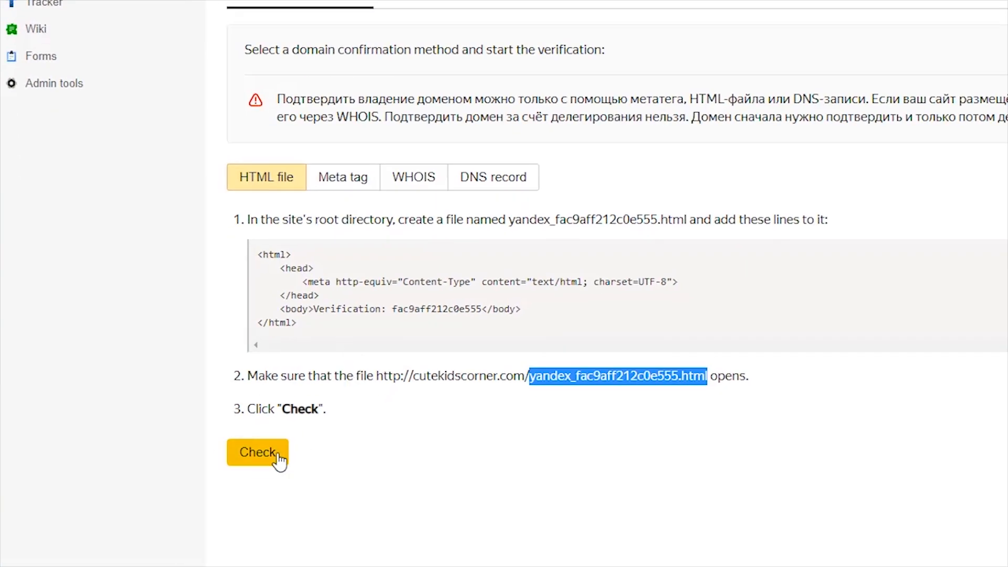
pyautogui.click(276, 457)
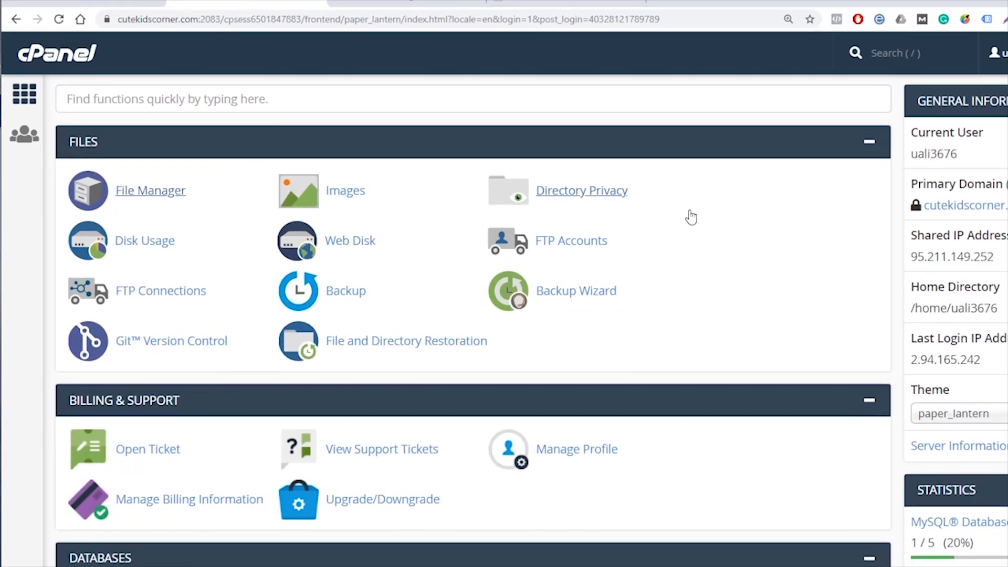
# In Zone Editor, change cutekidscorner.com's MX record to priority 10 and destination mx.yandex.net, then save.
pyautogui.scroll(-5, 691, 217)
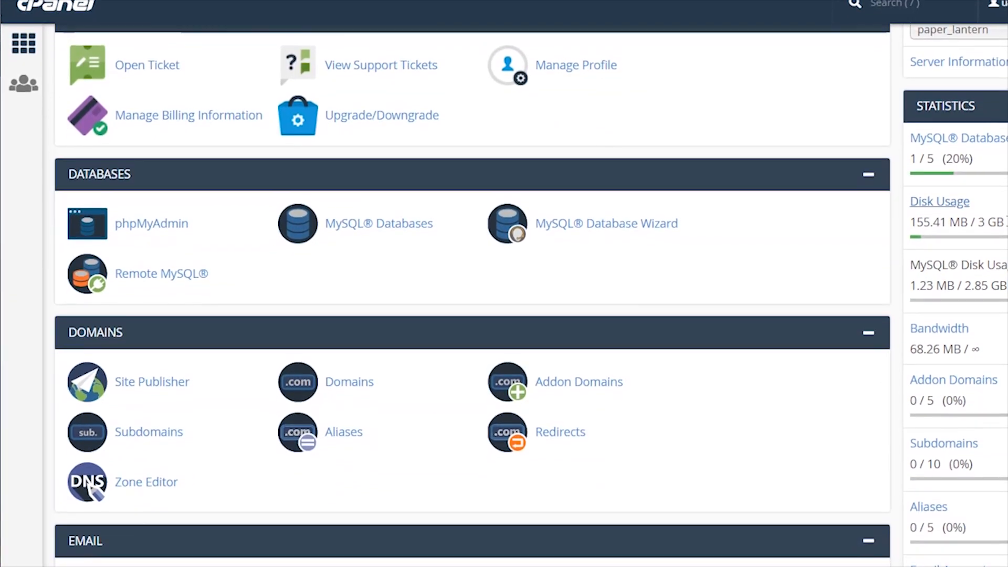
pyautogui.click(162, 481)
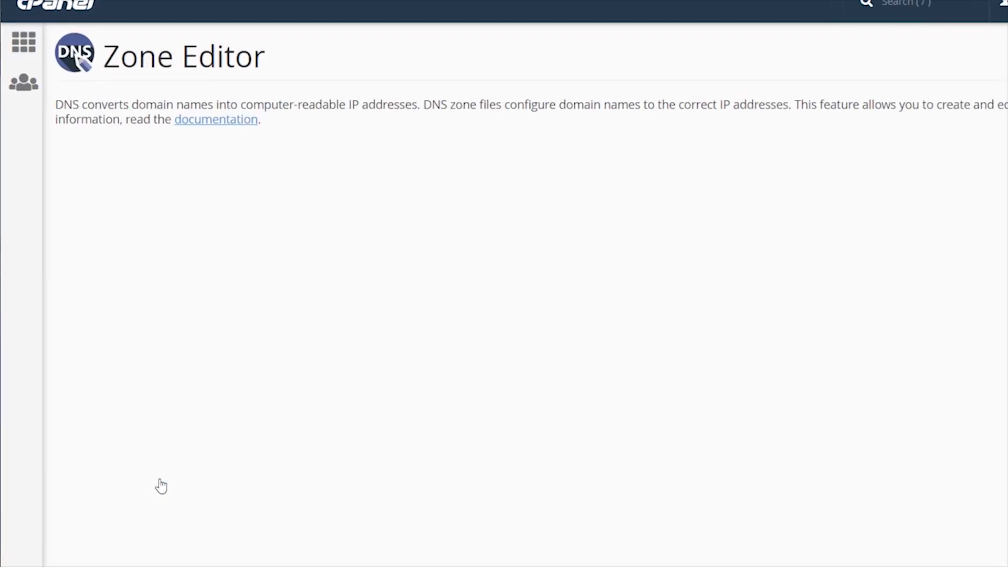
pyautogui.click(663, 313)
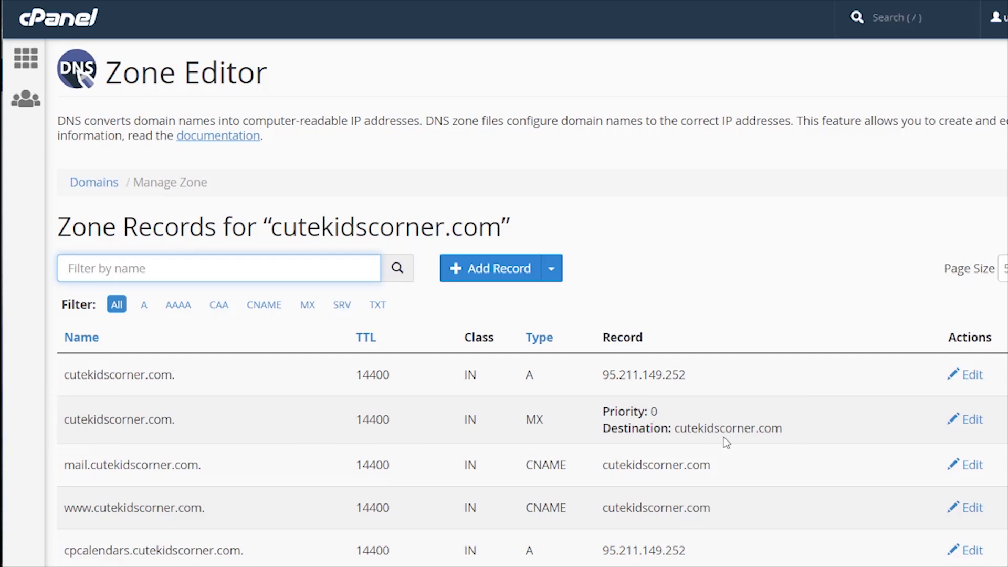
pyautogui.click(972, 421)
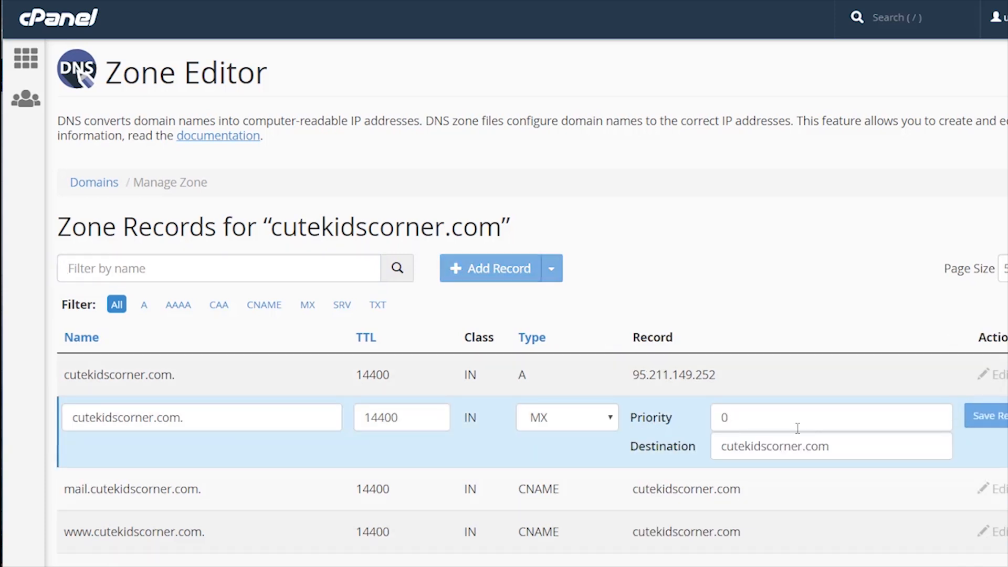
pyautogui.click(768, 421)
pyautogui.write('10')
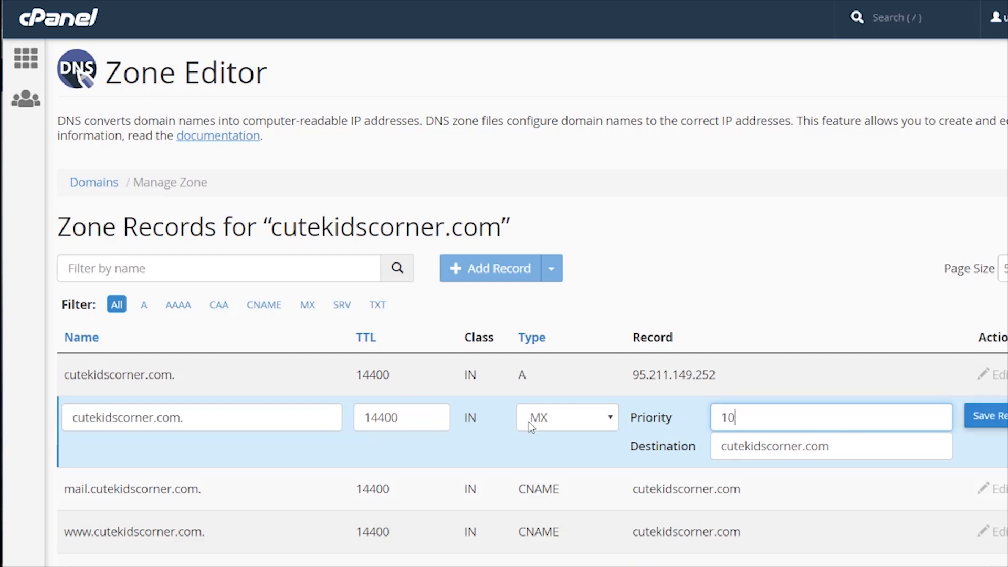
pyautogui.scroll(-3, 530, 425)
pyautogui.moveTo(835, 313); pyautogui.dragTo(722, 315)
pyautogui.write('mx.yandex.net')
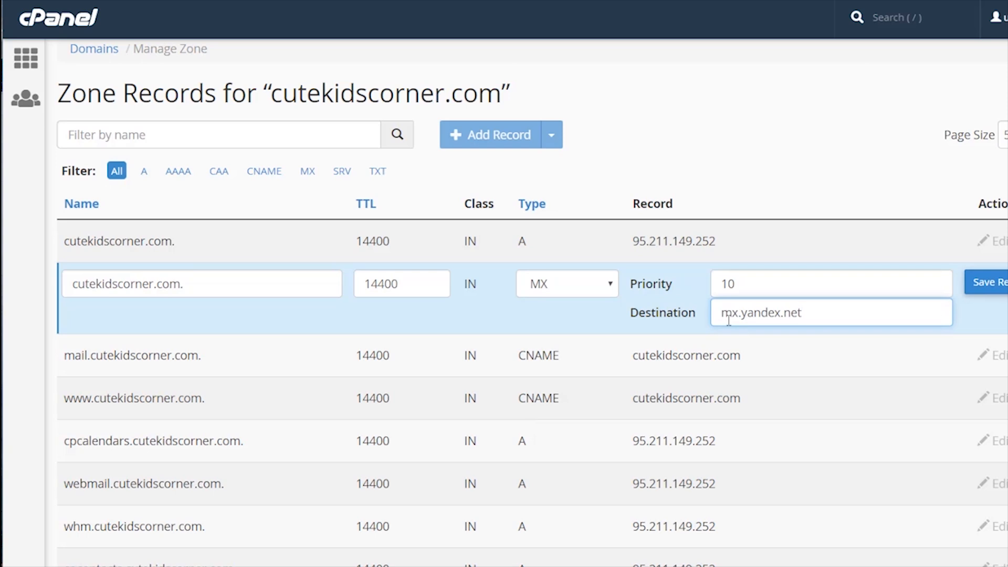
pyautogui.click(979, 286)
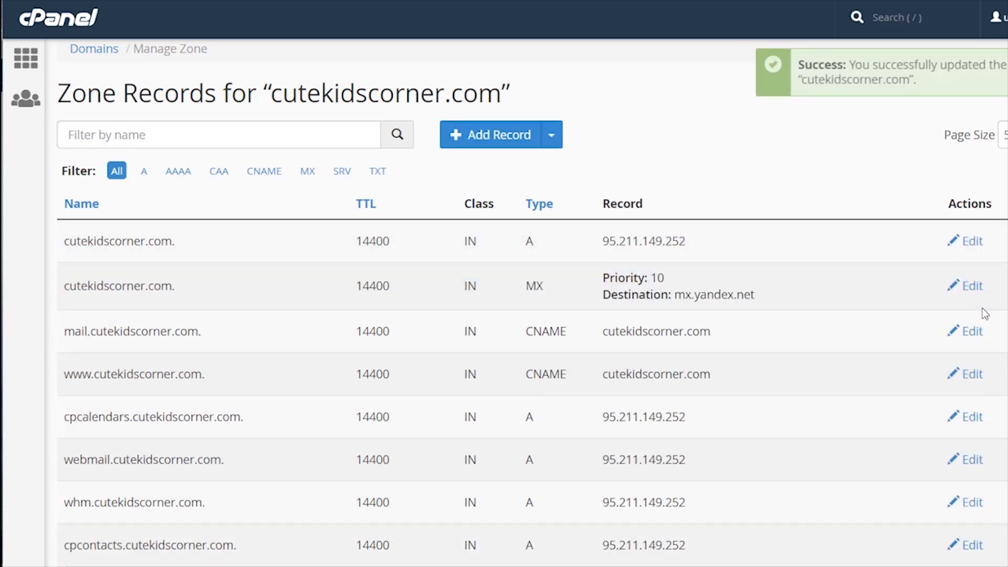
pyautogui.scroll(-5, 803, 342)
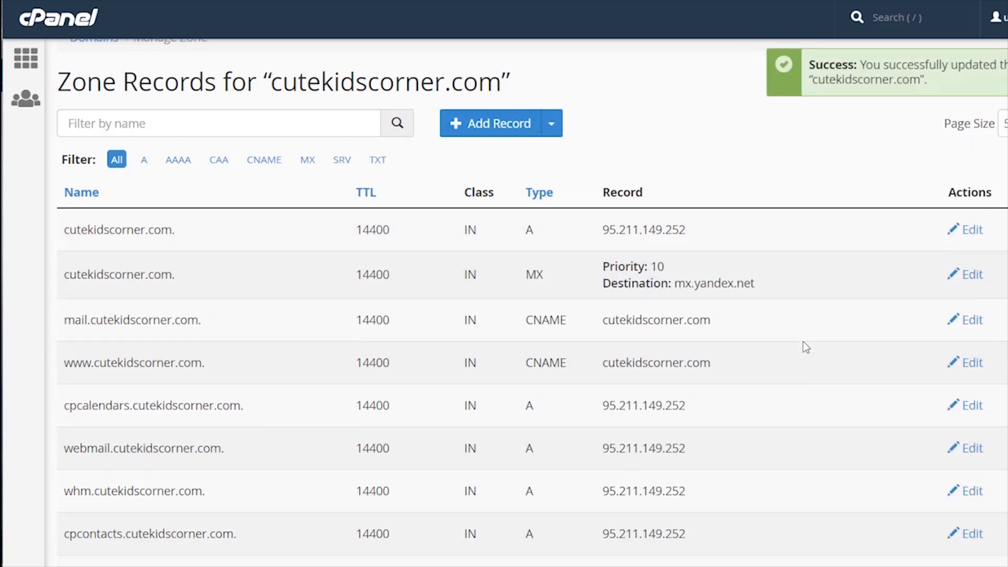
pyautogui.scroll(6, 804, 341)
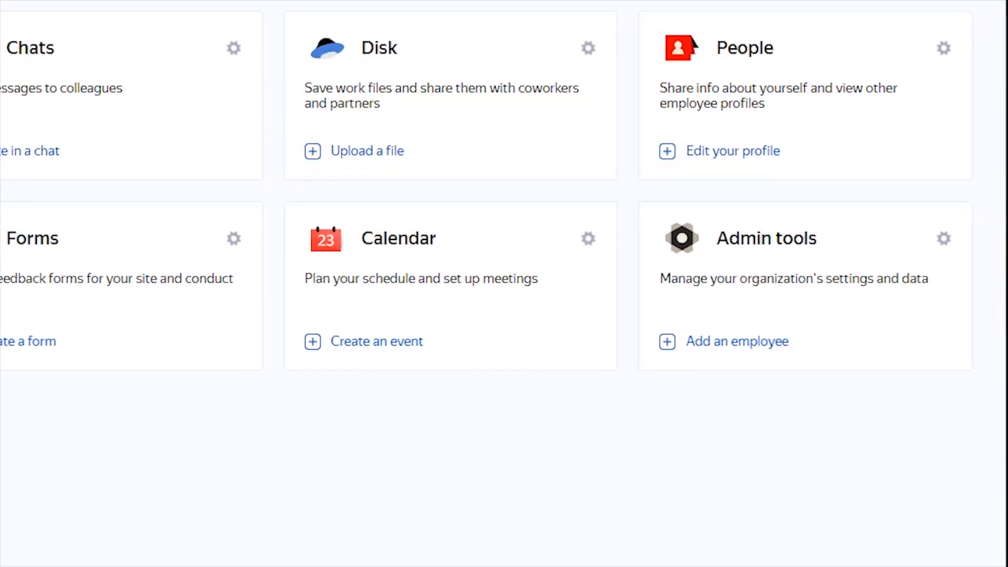
# Add an employee with login 'info', set and confirm its password, clear Department, and create it.
pyautogui.click(744, 348)
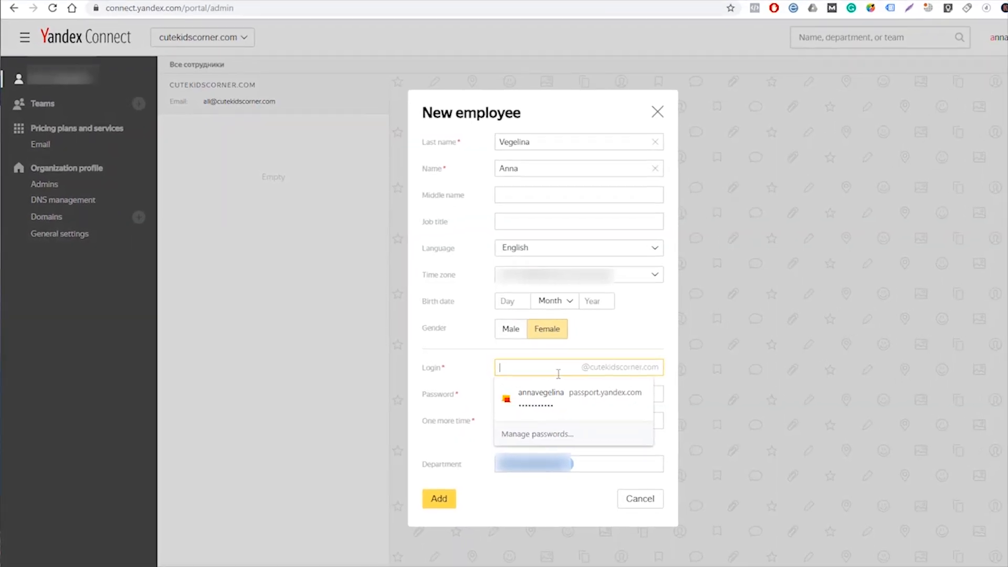
pyautogui.write('info')
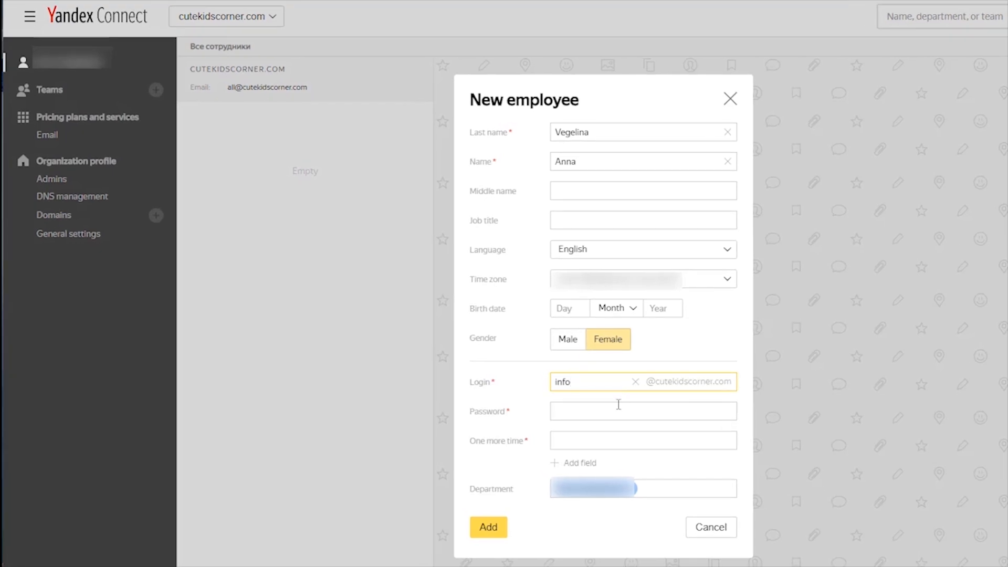
pyautogui.click(618, 407)
pyautogui.write('•••••••••••')
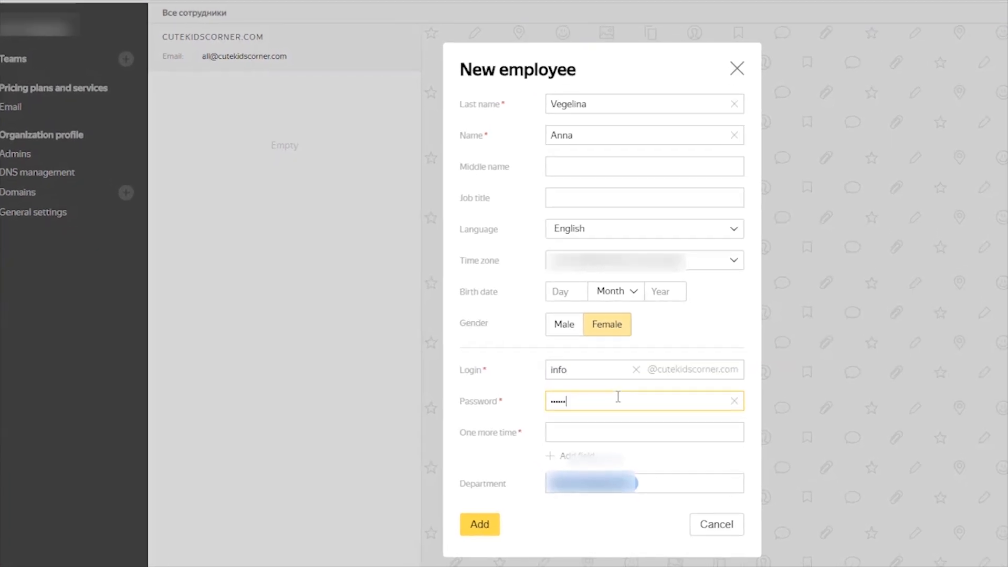
pyautogui.click(594, 423)
pyautogui.write('•••••••••••')
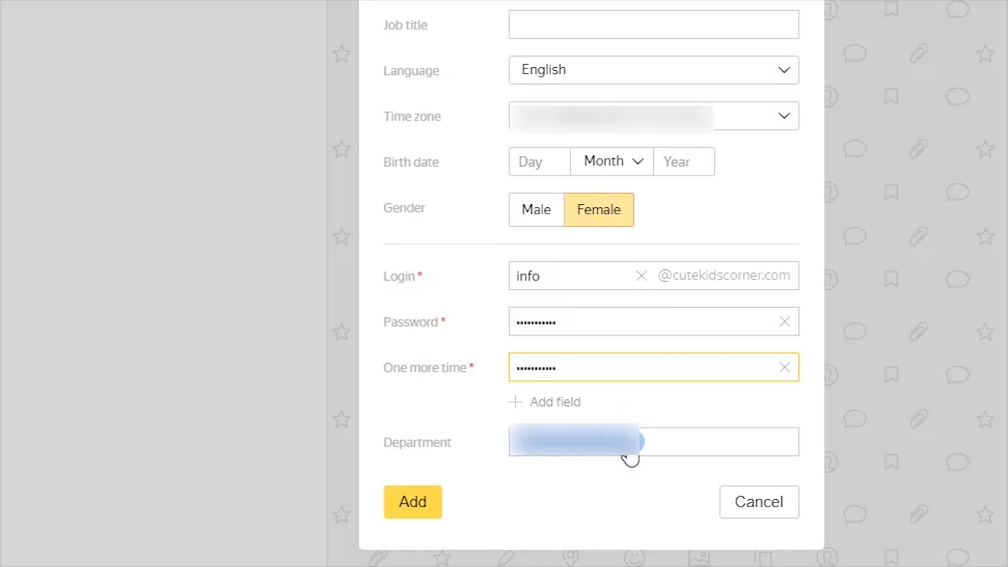
pyautogui.click(634, 445)
pyautogui.click(436, 499)
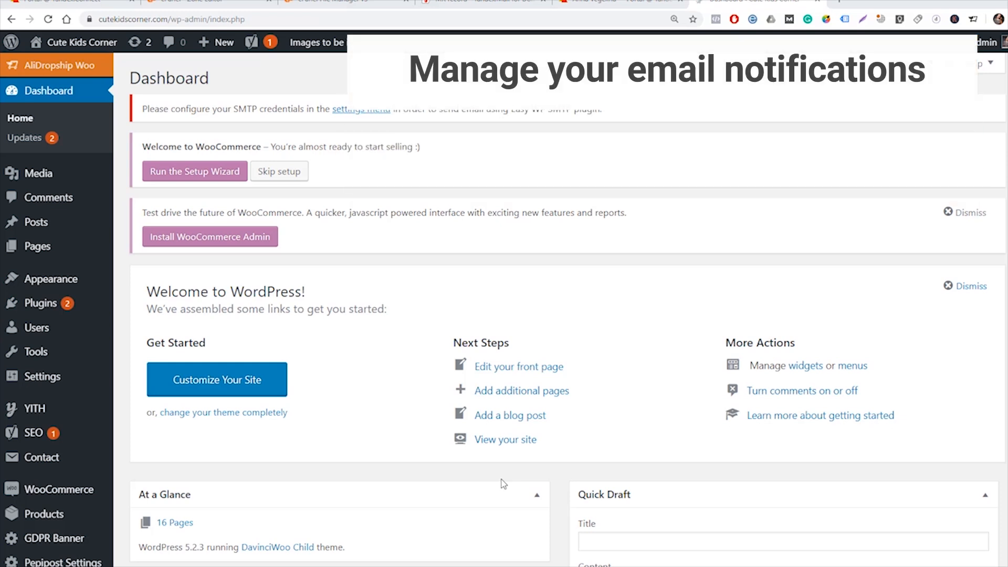
# In WooCommerce email settings, set 'From' name to Cutekidscorner.com and 'From' address to the info mailbox.
pyautogui.moveTo(23, 493)
pyautogui.click(138, 499)
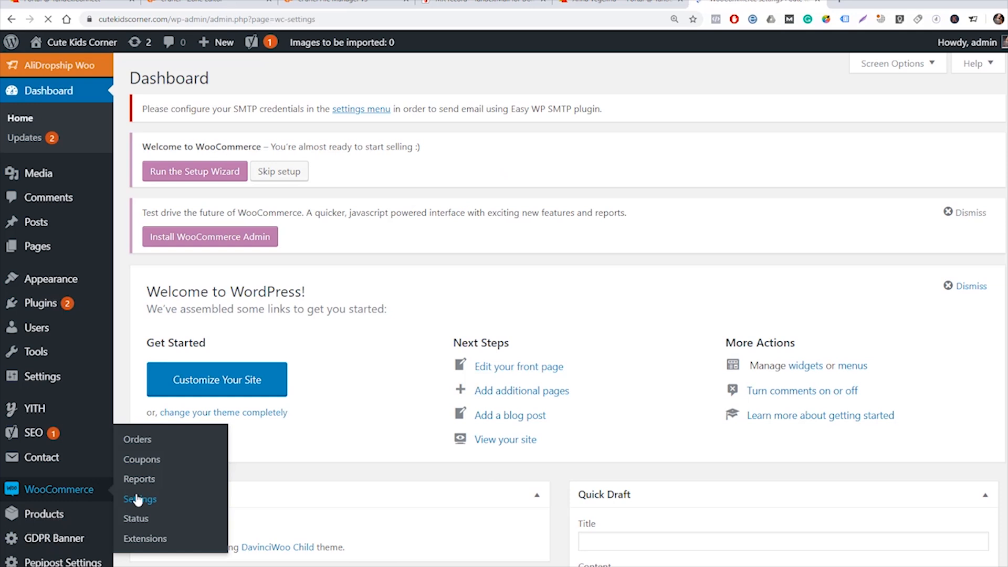
pyautogui.click(507, 87)
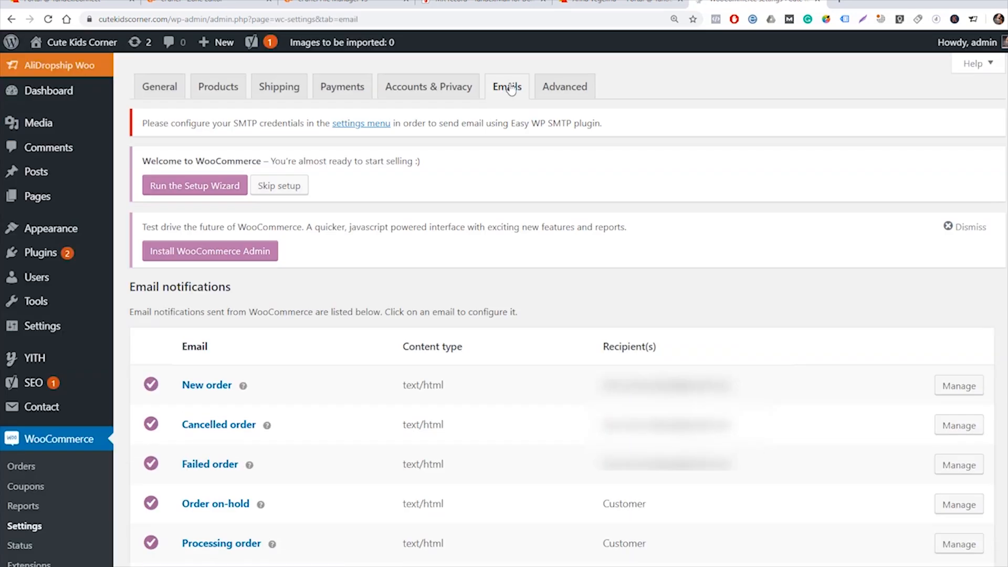
pyautogui.tripleClick(309, 329)
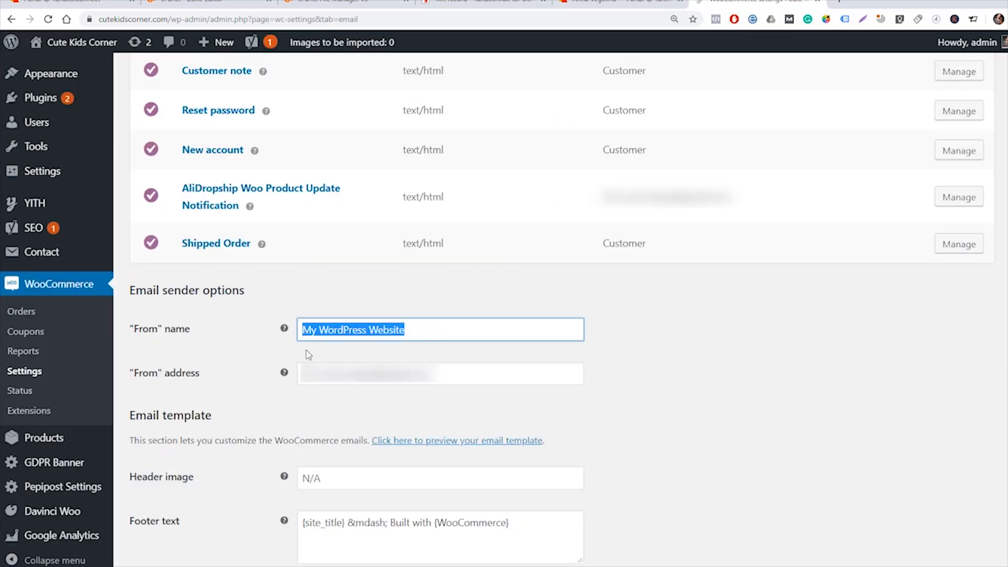
pyautogui.write('Cutekids')
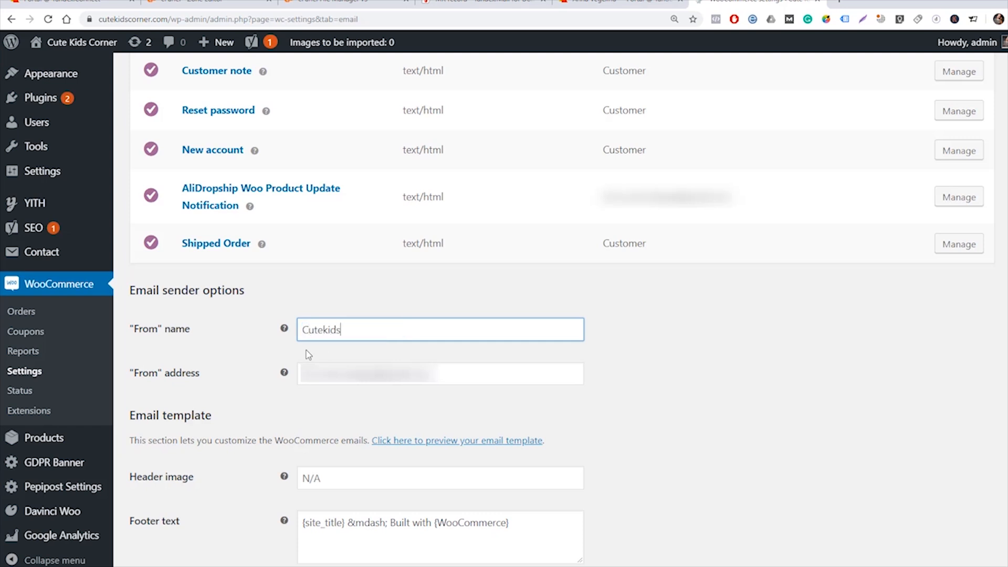
pyautogui.write('corner.com')
pyautogui.click(358, 370)
pyautogui.hotkey('ctrl', 'a')
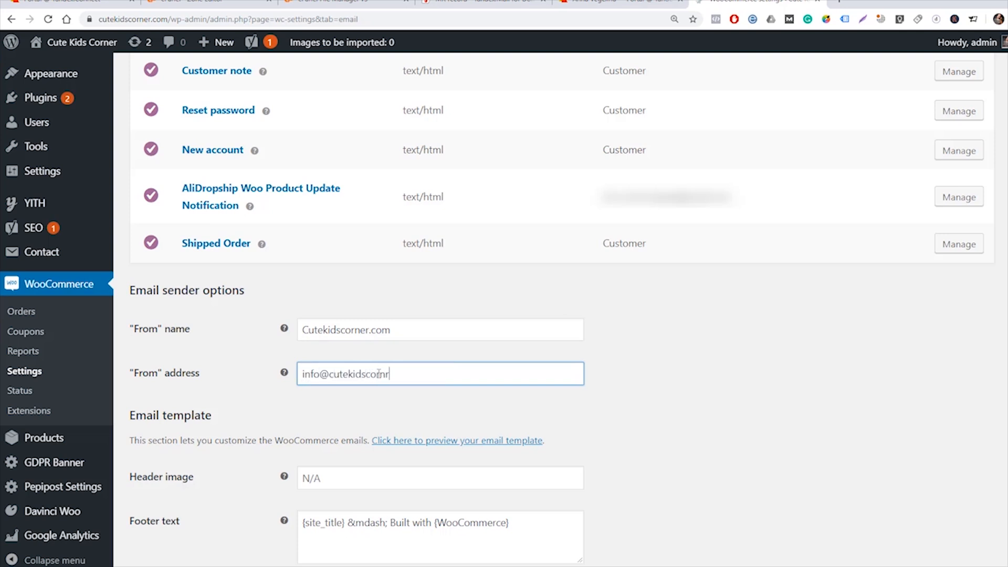
# Select and adjust the email footer text further down the Emails settings.
pyautogui.scroll(-2, 423, 412)
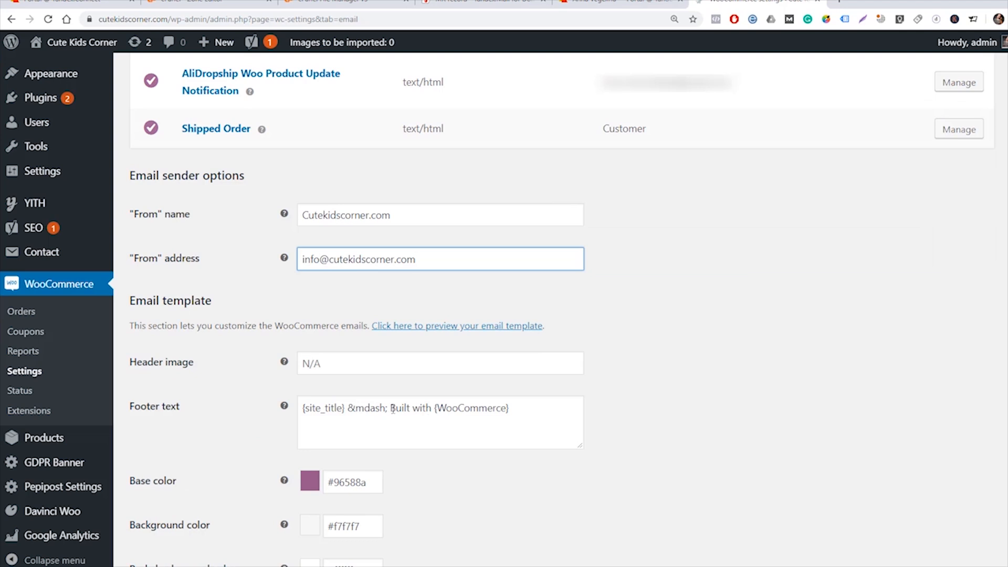
pyautogui.click(438, 408)
pyautogui.moveTo(438, 408); pyautogui.dragTo(509, 408)
pyautogui.click(432, 439)
pyautogui.scroll(-2, 432, 439)
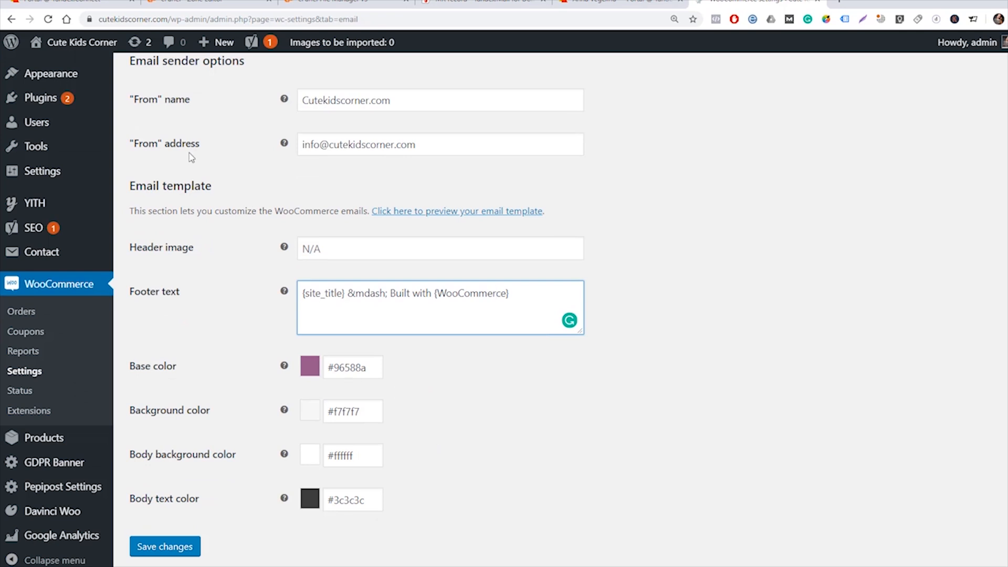
# Open the storefront in a new tab and sample a colour from it.
pyautogui.moveTo(57, 41)
pyautogui.middleClick(69, 71)
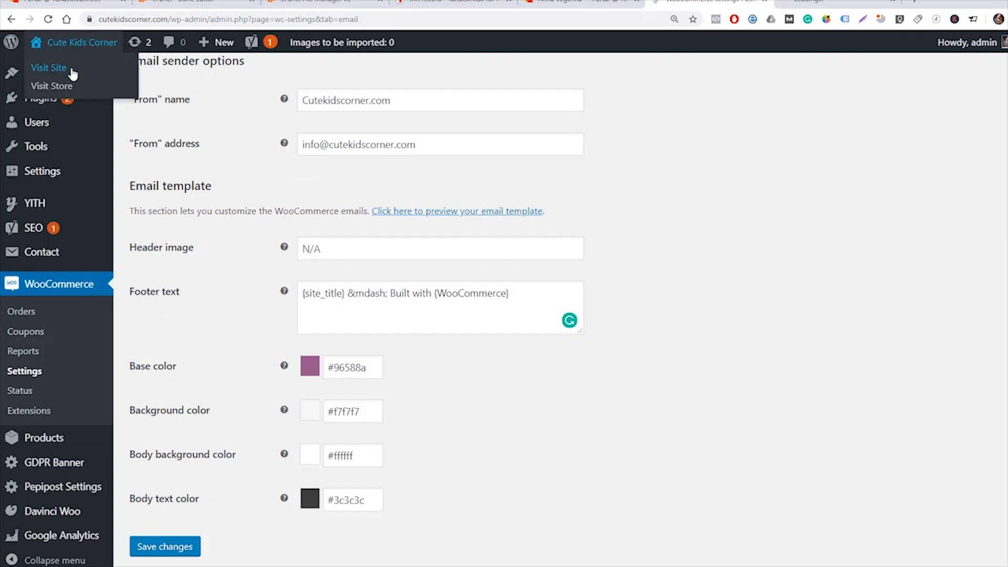
pyautogui.click(788, 7)
pyautogui.click(826, 19)
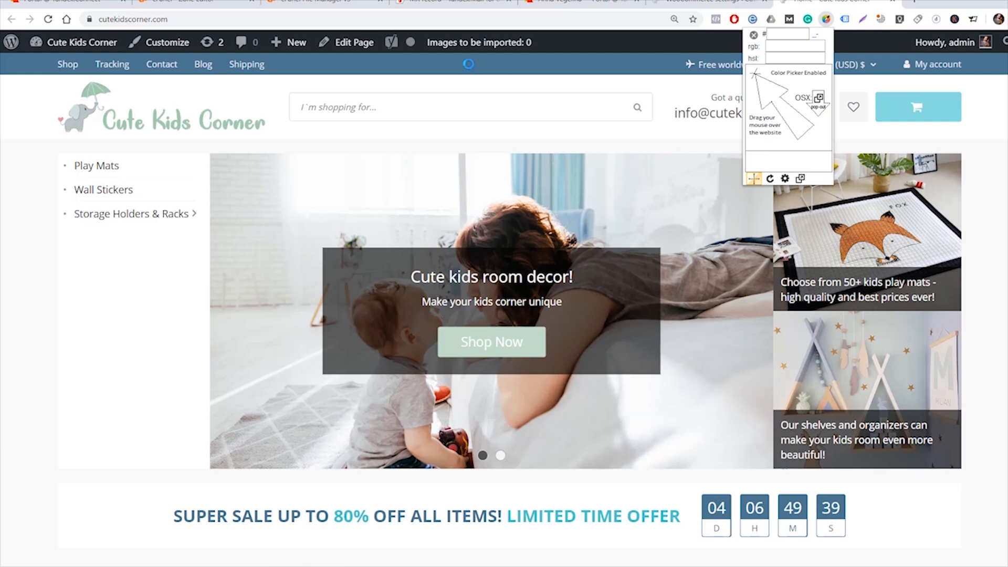
# Set the email base colour to the storefront's top-bar blue, 4B748F.
pyautogui.click(468, 64)
pyautogui.hotkey('ctrl', 'c')
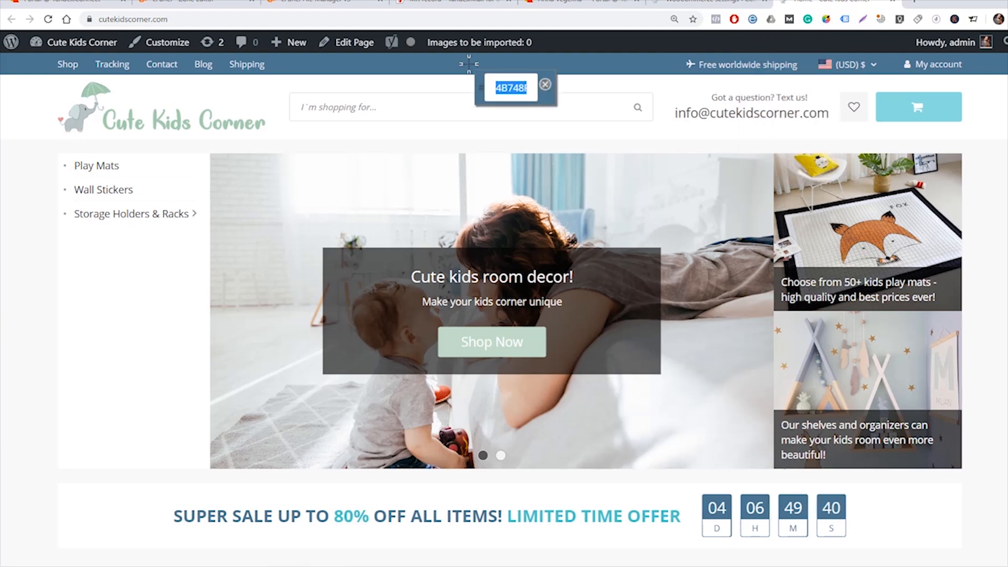
pyautogui.click(546, 86)
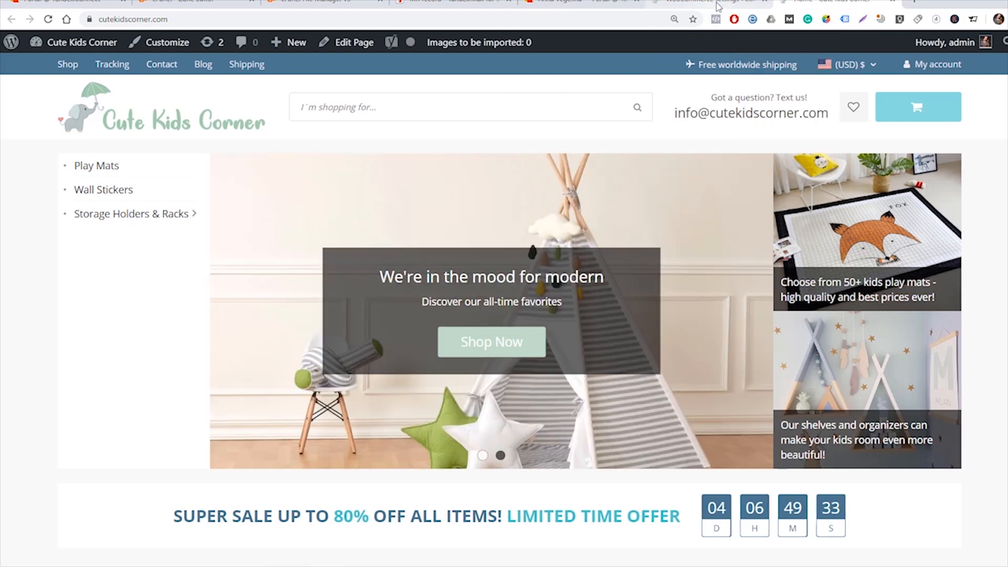
pyautogui.click(719, 4)
pyautogui.tripleClick(351, 368)
pyautogui.hotkey('ctrl', 'v')
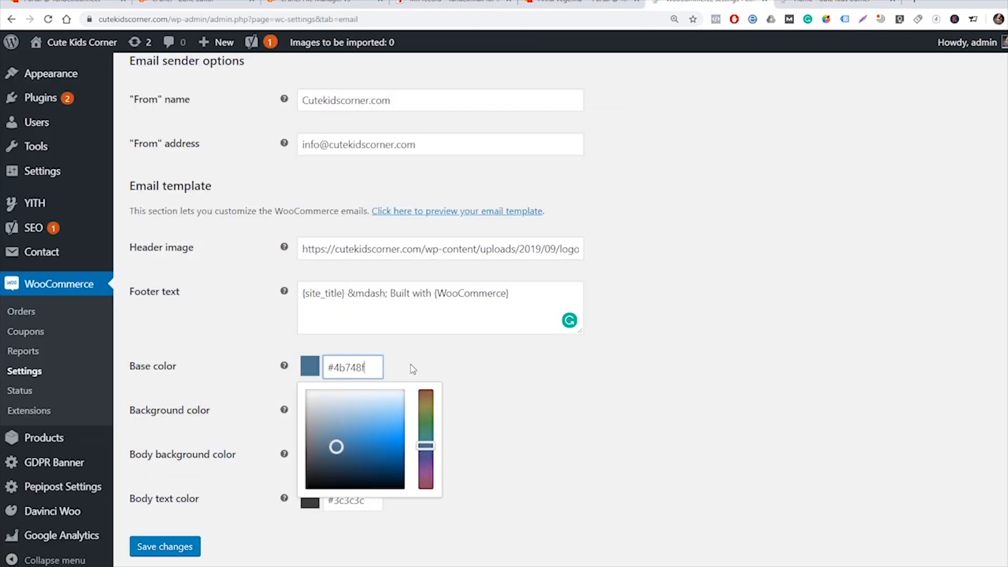
pyautogui.click(411, 364)
pyautogui.scroll(7, 446, 261)
# Upload the store logo to the media library and paste its link as the email header image.
pyautogui.middleClick(126, 131)
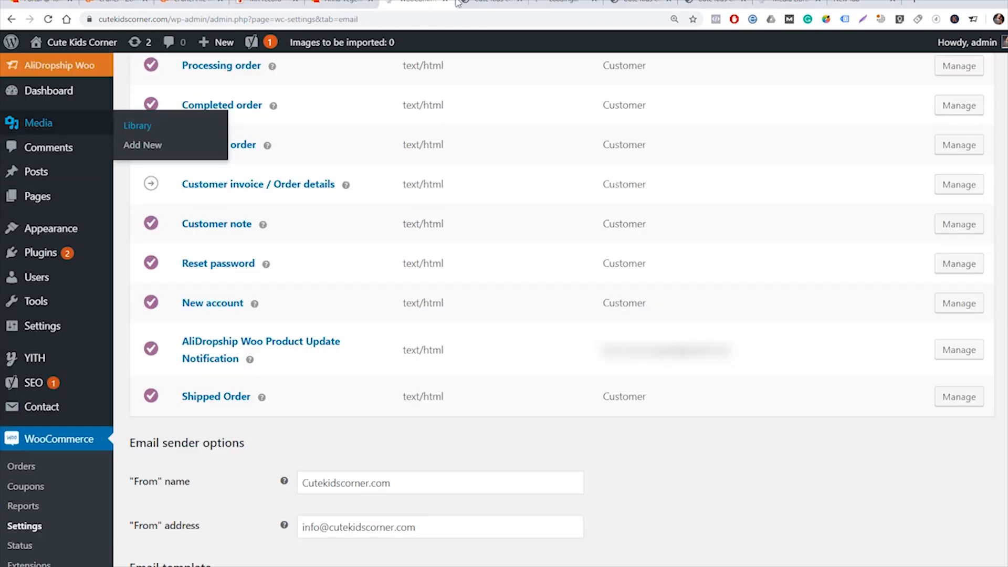
pyautogui.click(565, 3)
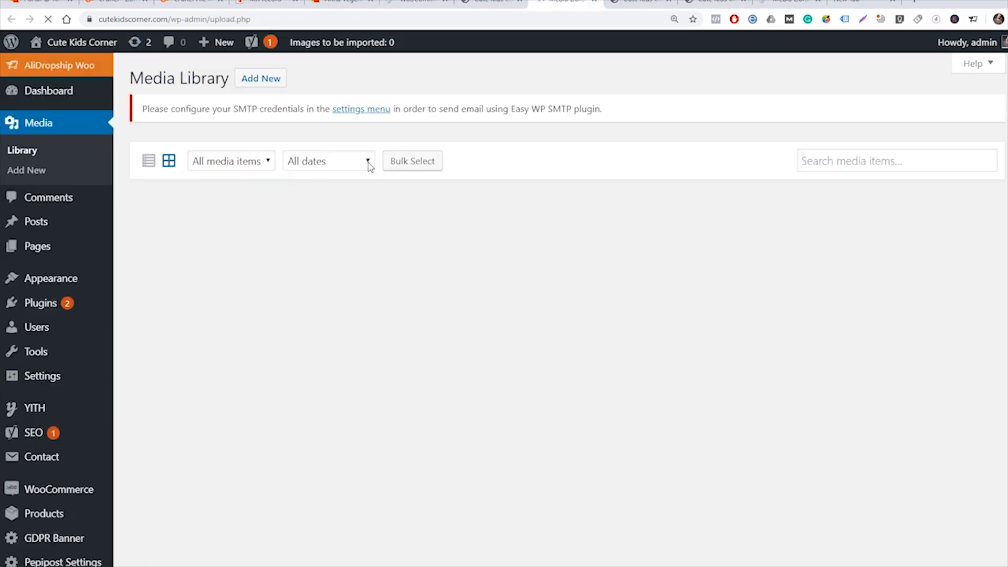
pyautogui.click(261, 77)
pyautogui.click(554, 235)
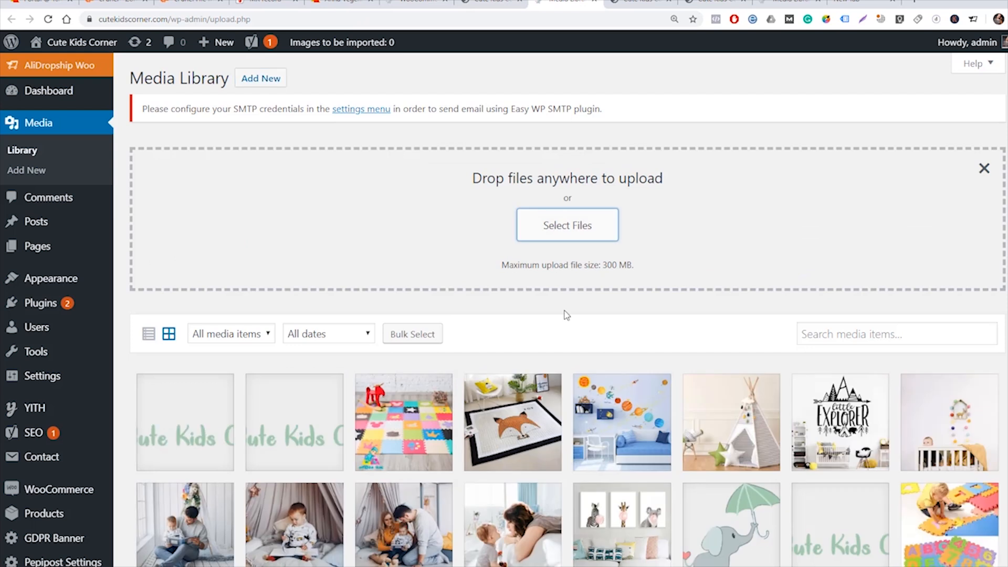
pyautogui.click(202, 400)
pyautogui.click(819, 389)
pyautogui.click(414, 4)
pyautogui.click(367, 345)
pyautogui.write('https://cutekidscorner.com/wp-content/uploads/2019/10/logo-mini-2.png')
pyautogui.scroll(-3, 620, 376)
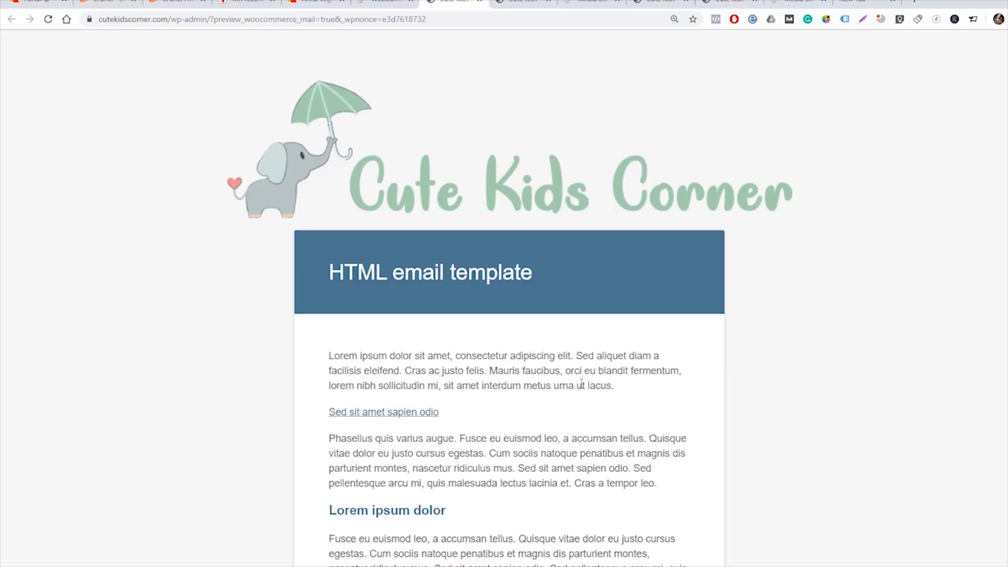
pyautogui.scroll(-3, 581, 385)
pyautogui.scroll(3, 569, 384)
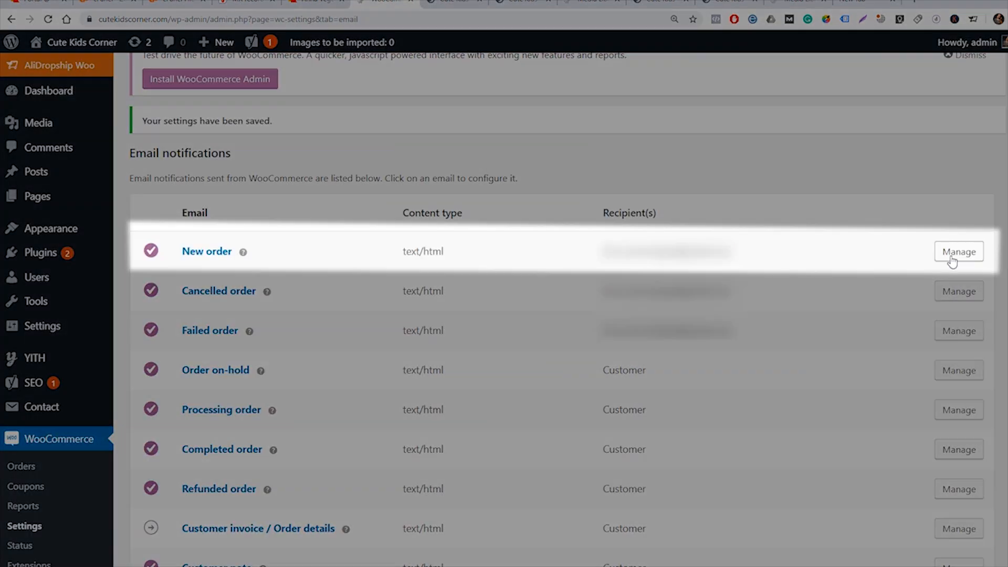
pyautogui.click(952, 257)
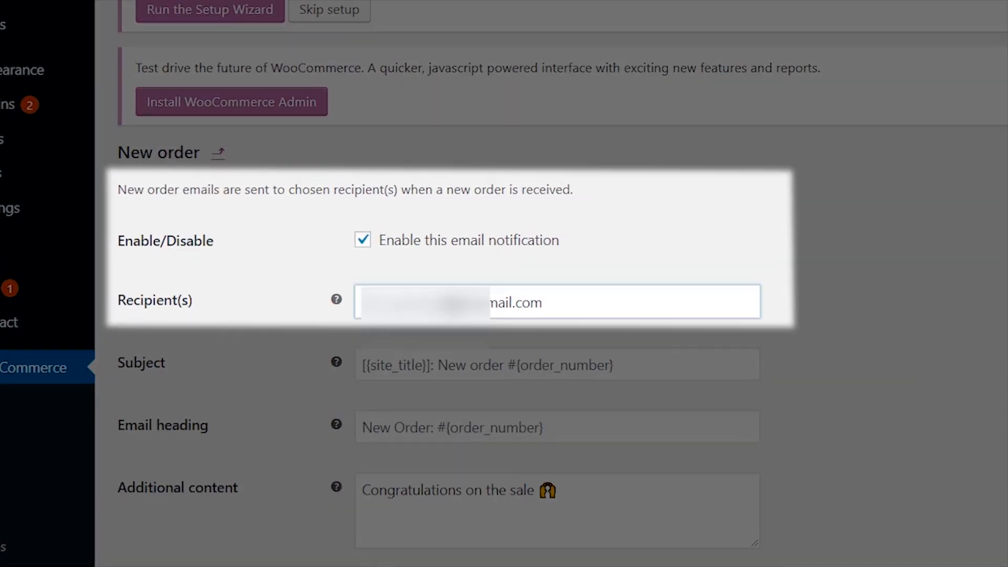
# Replace the New order recipient with the store's info e-mail address and save the settings.
pyautogui.tripleClick(363, 392)
pyautogui.press('BackSpace')
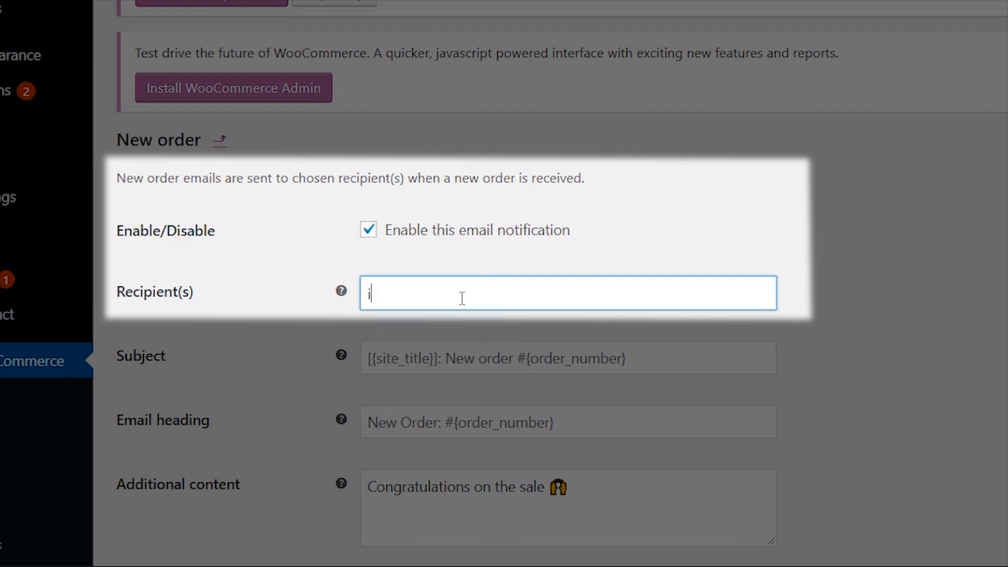
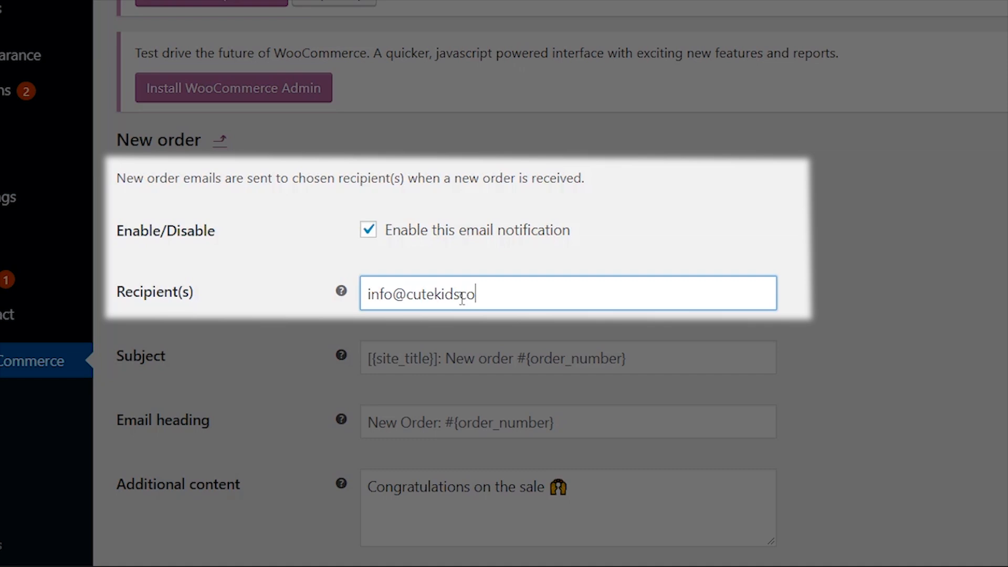
pyautogui.tripleClick(465, 298)
pyautogui.click(840, 336)
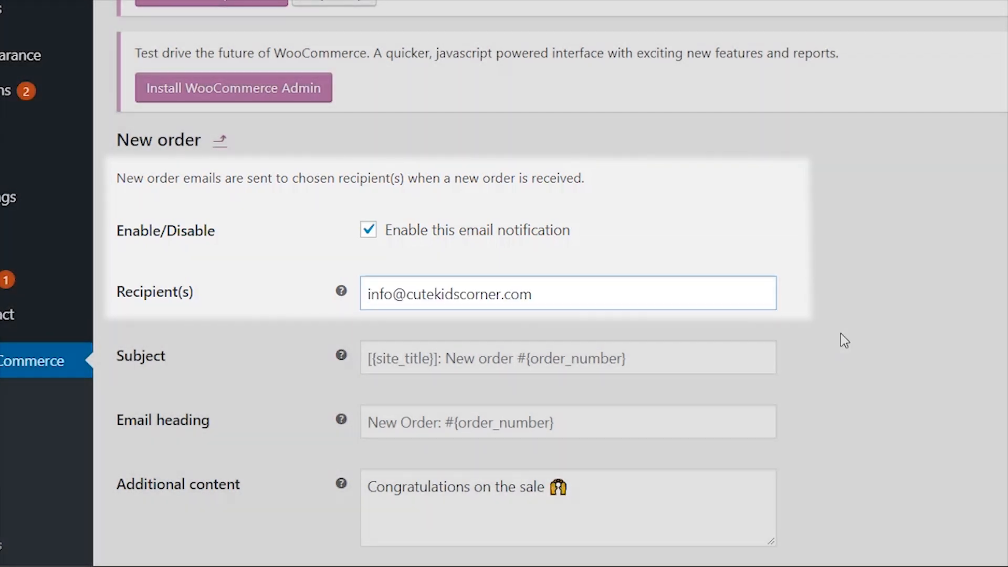
pyautogui.scroll(-5, 448, 367)
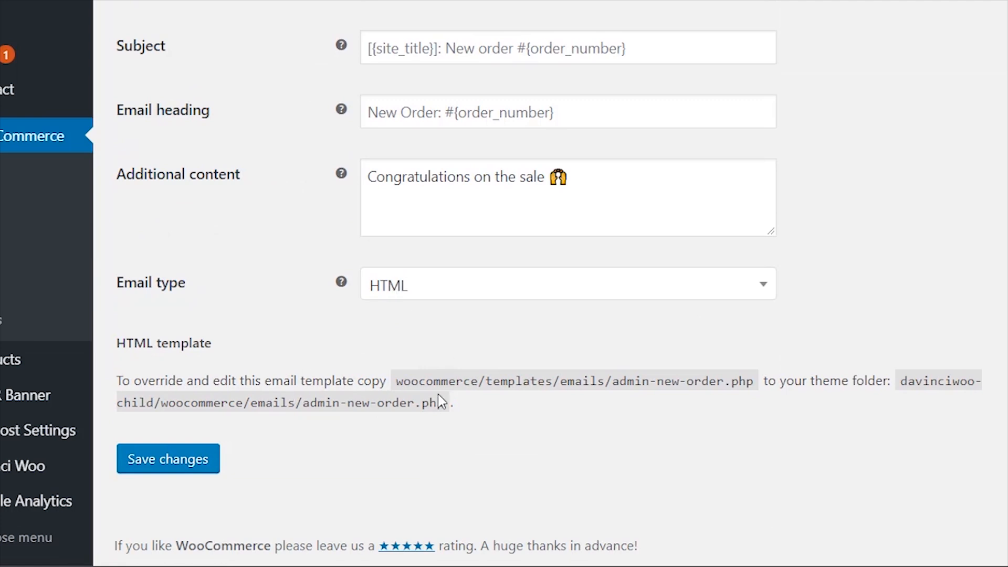
pyautogui.click(198, 466)
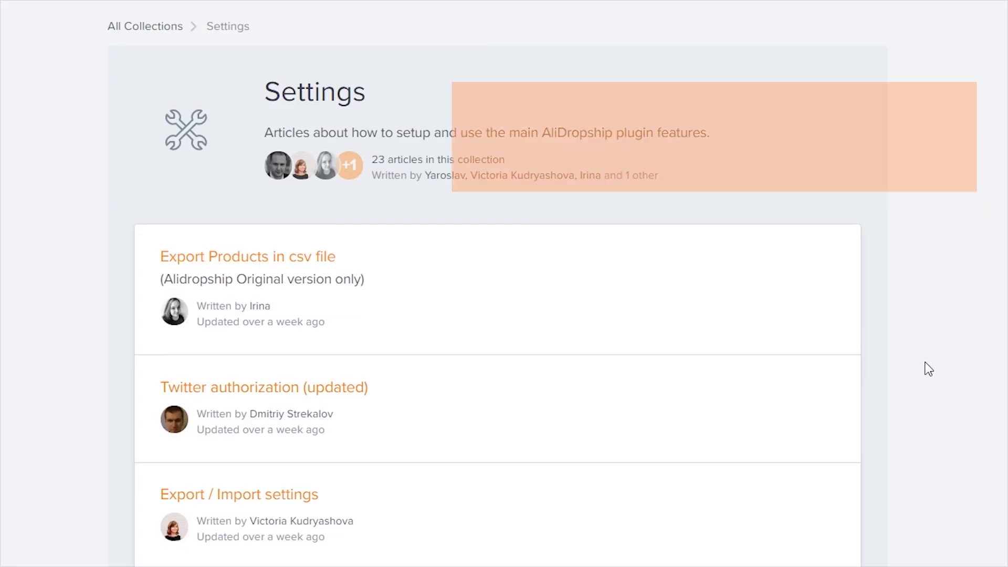
# Open the Pricing markup formula article and highlight its opening sentences about markups and margins.
pyautogui.scroll(-9, 1001, 301)
pyautogui.scroll(-1, 1001, 301)
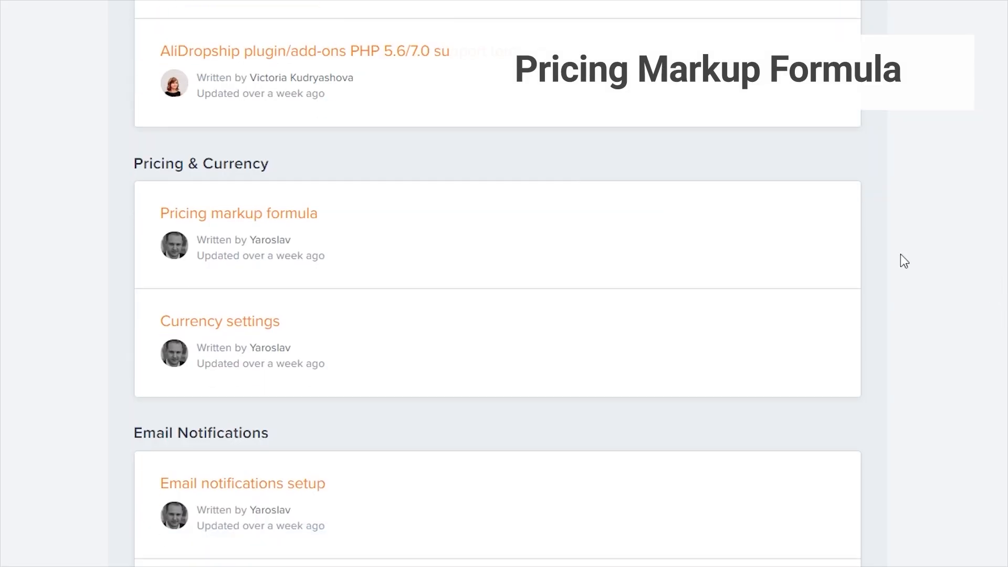
pyautogui.click(271, 223)
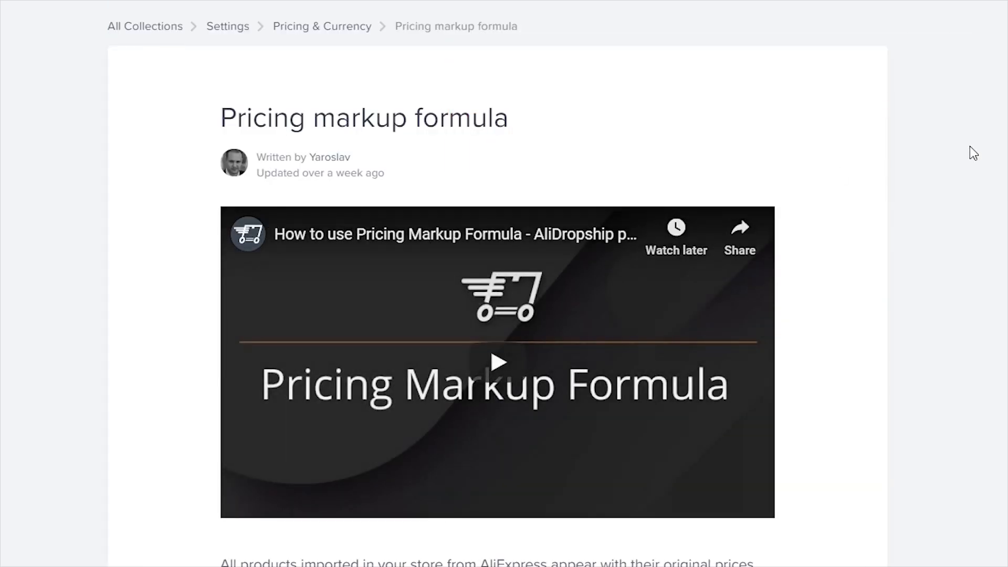
pyautogui.scroll(-10, 971, 152)
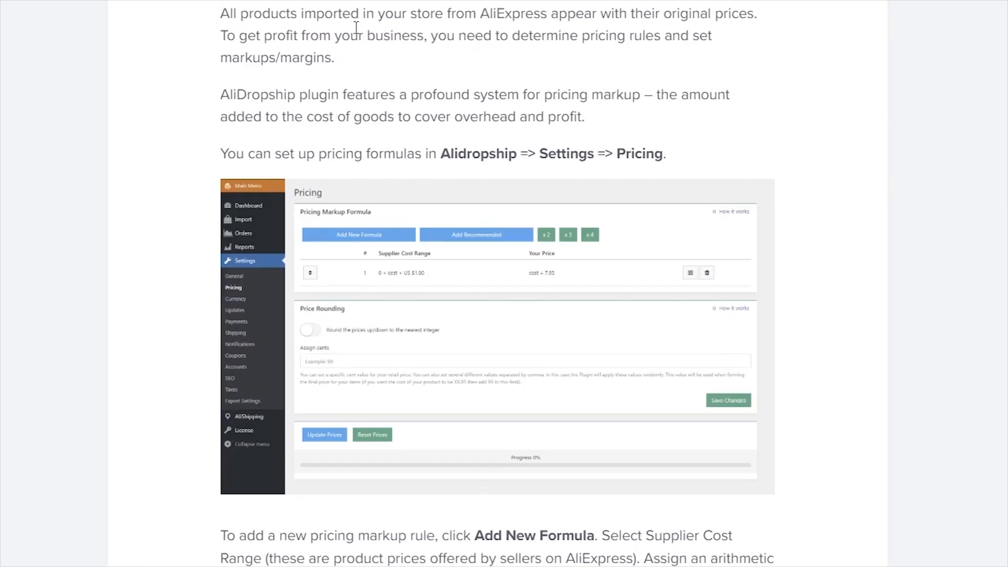
pyautogui.moveTo(224, 13); pyautogui.dragTo(363, 57)
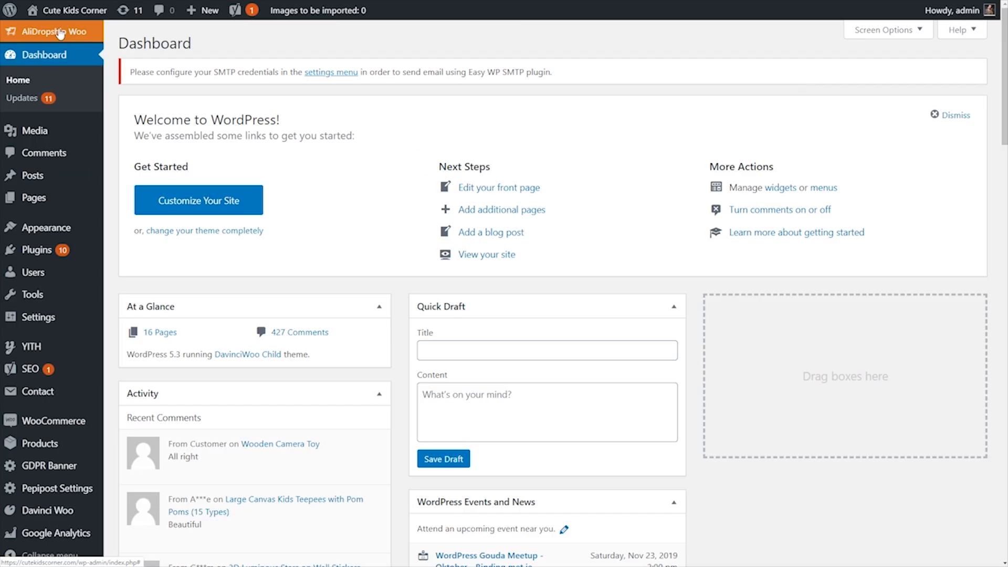
pyautogui.click(56, 32)
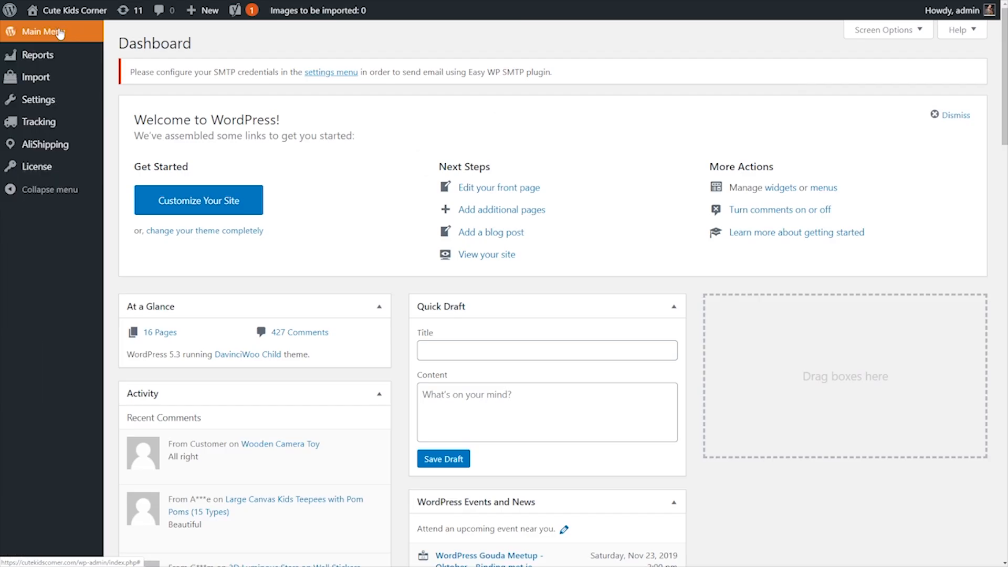
# Add an x2 supplier-cost markup formula applied to Activity & Gear and save it.
pyautogui.moveTo(61, 99)
pyautogui.click(126, 126)
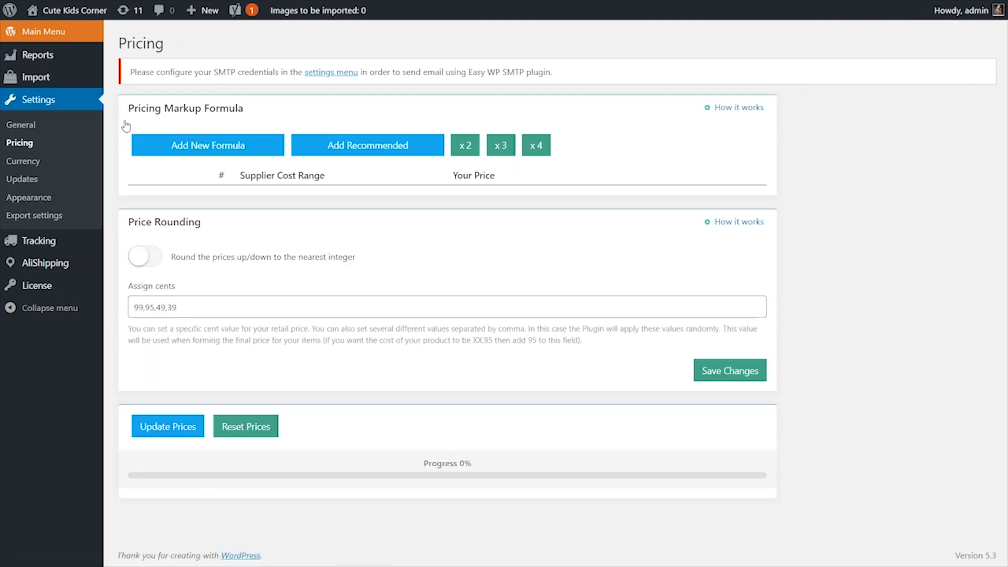
pyautogui.click(467, 145)
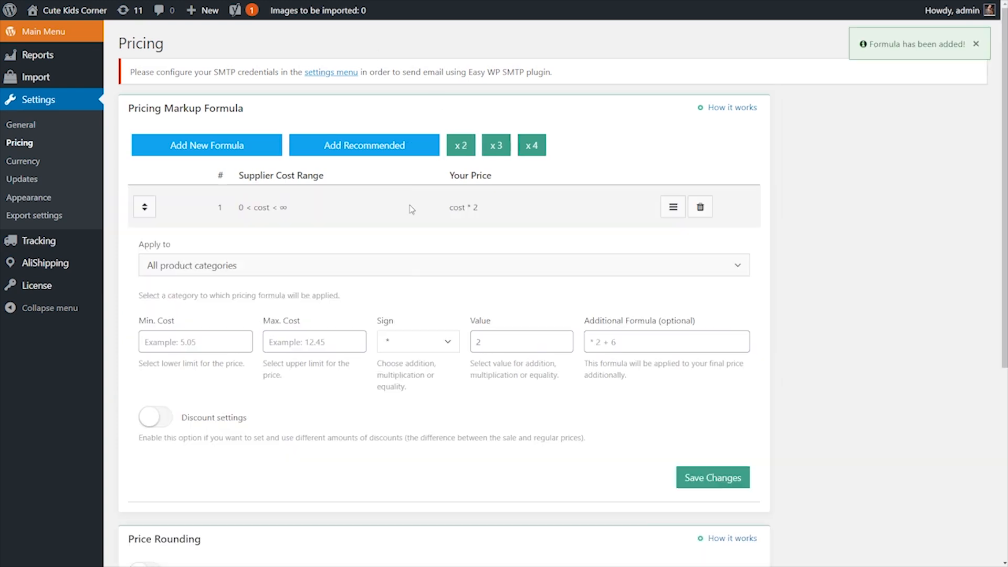
pyautogui.click(248, 271)
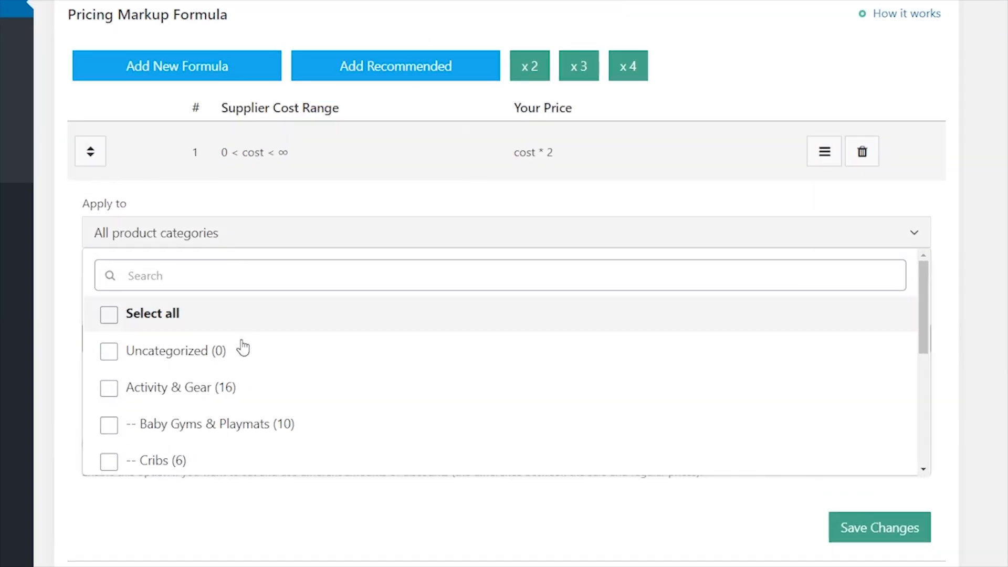
pyautogui.click(110, 389)
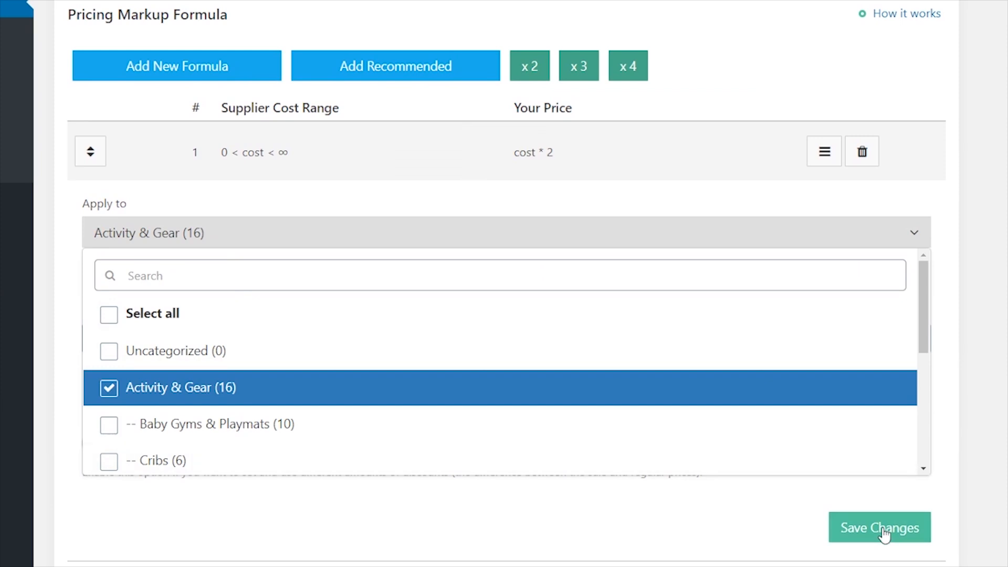
pyautogui.click(885, 531)
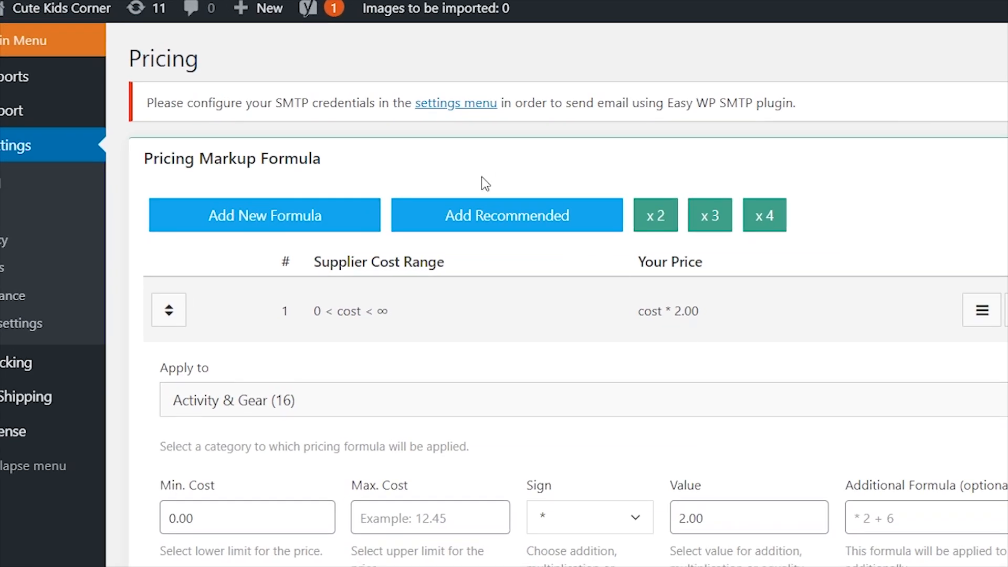
# Load the recommended seven-tier markup formulas and save the changes.
pyautogui.click(510, 221)
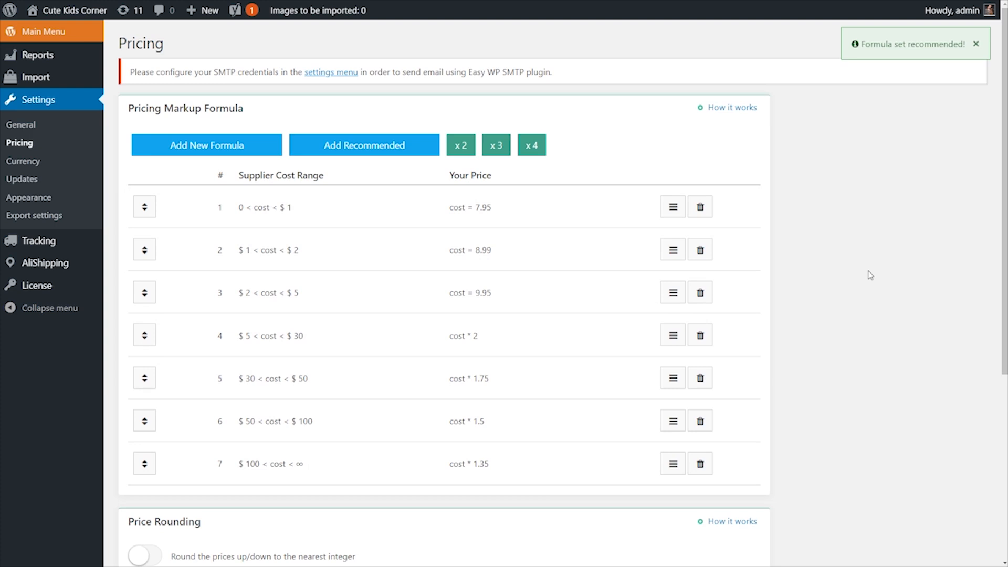
pyautogui.scroll(-3, 870, 275)
pyautogui.click(722, 511)
pyautogui.scroll(-3, 787, 367)
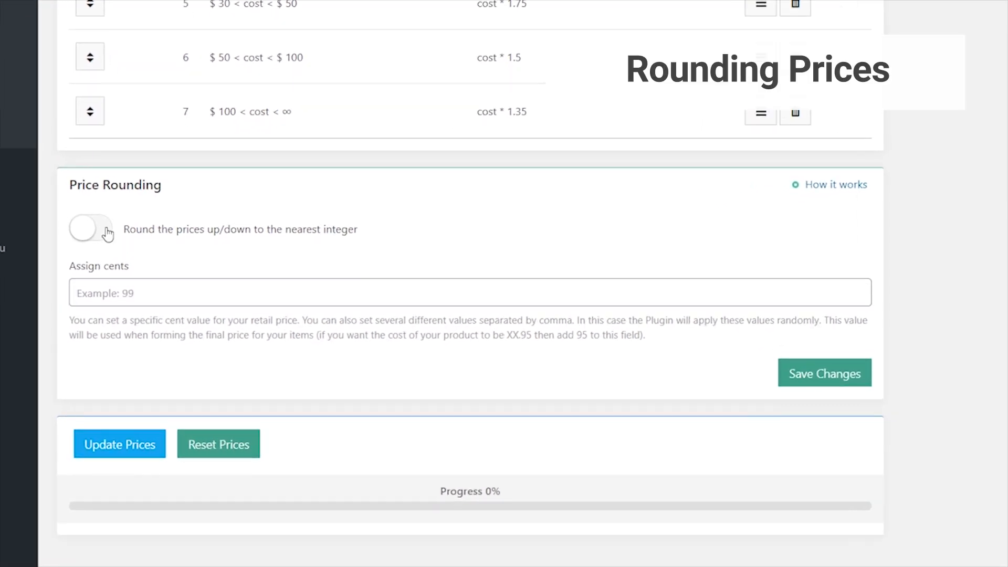
# Leave whole-number rounding off, assign cents 99, 95, 49, 39, save, and update all prices.
pyautogui.click(107, 234)
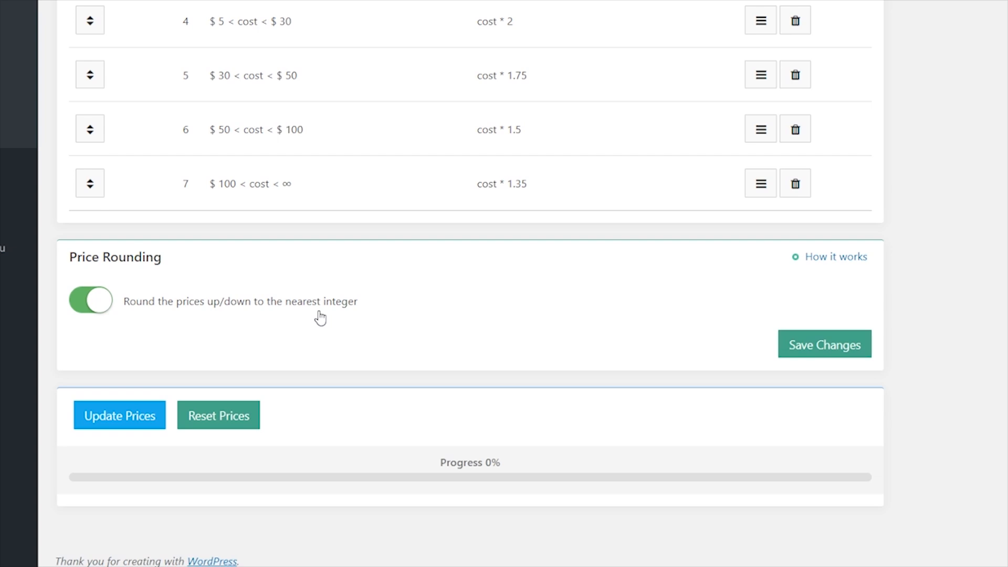
pyautogui.click(86, 300)
pyautogui.scroll(-1, 141, 297)
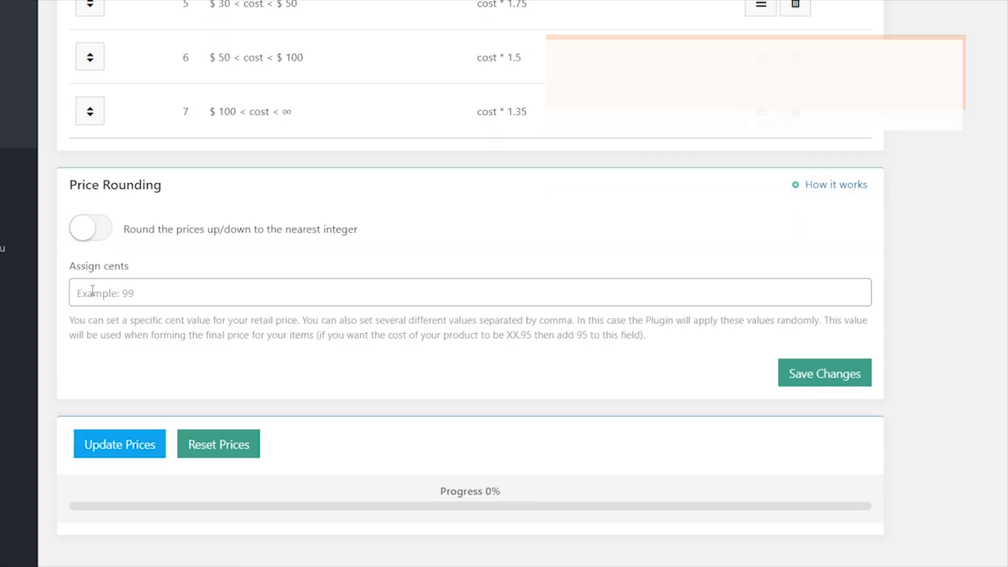
pyautogui.click(142, 297)
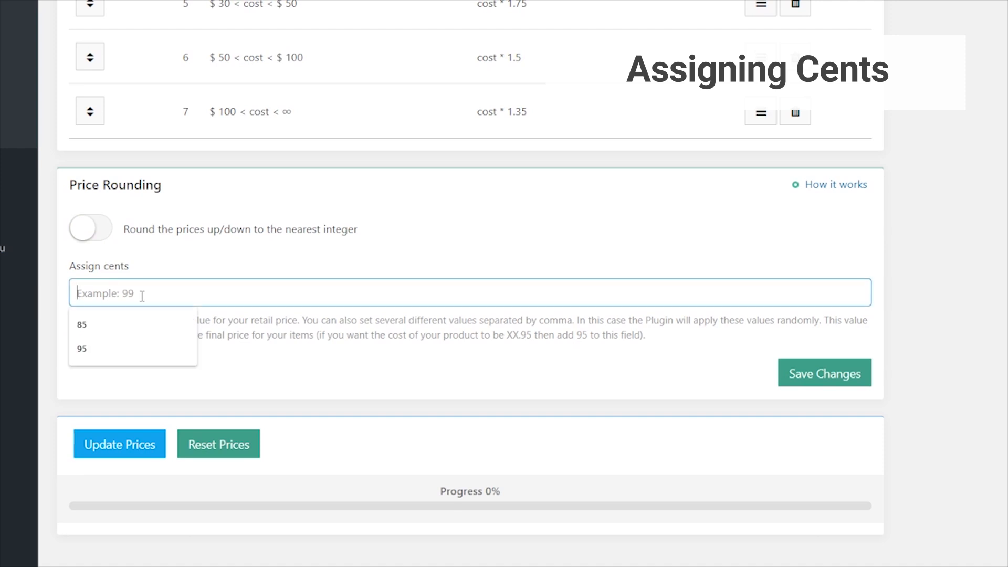
pyautogui.write('99')
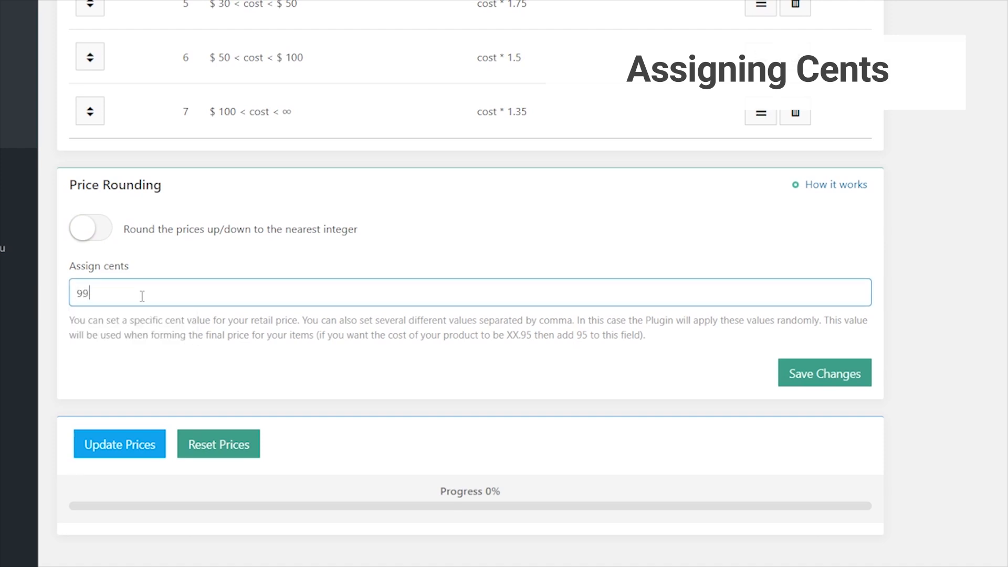
pyautogui.write(',')
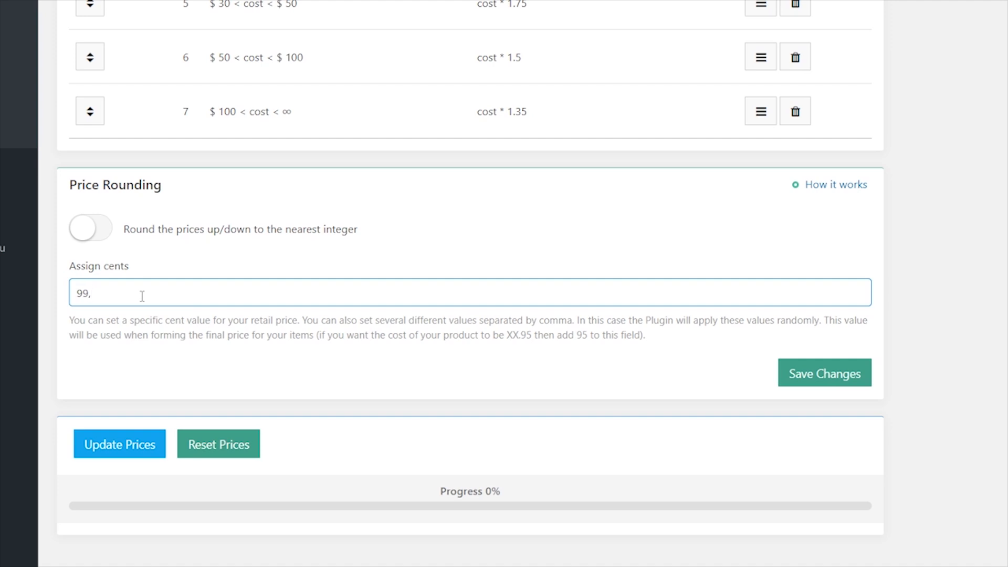
pyautogui.write(' 95,49,39')
pyautogui.click(801, 376)
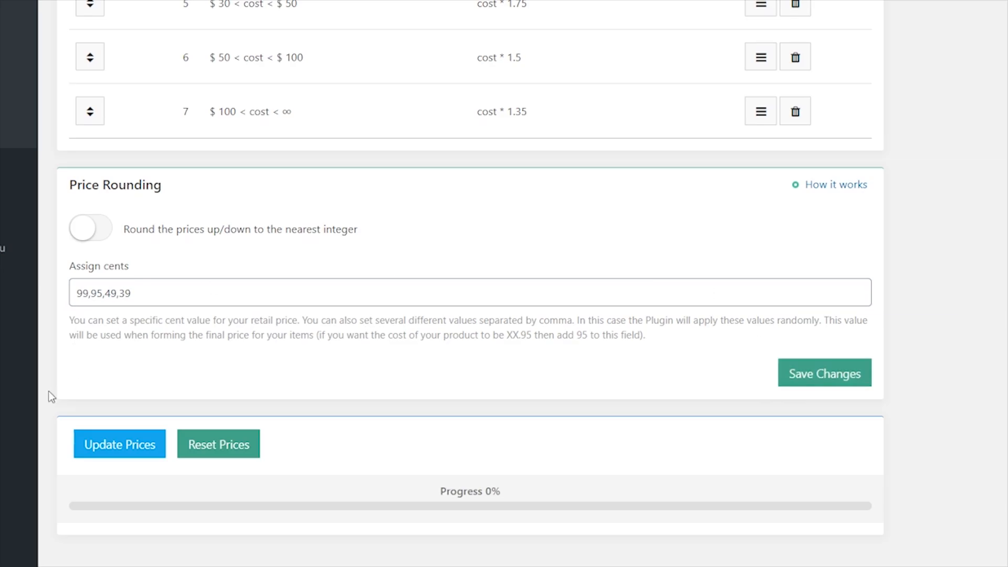
pyautogui.click(141, 451)
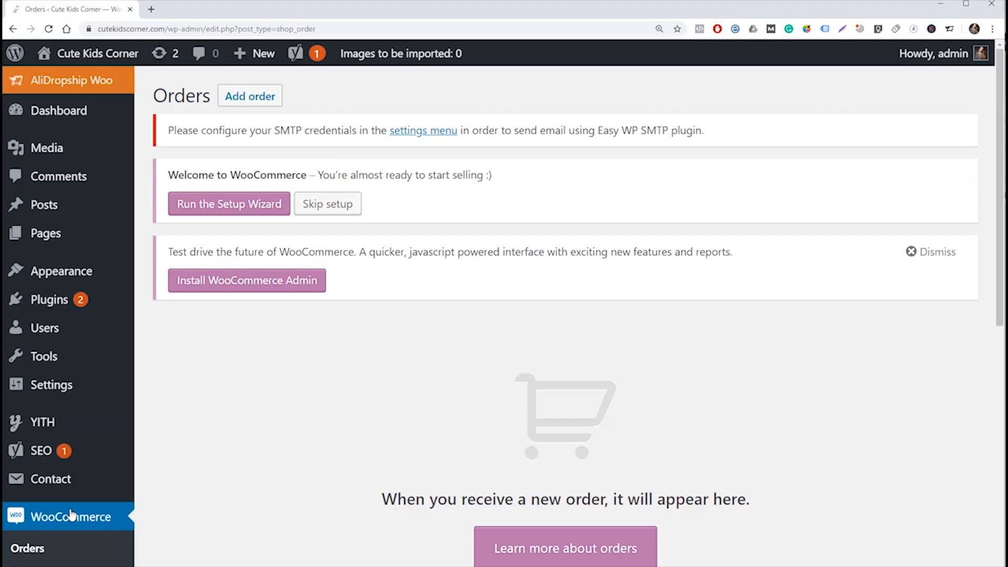
# Scroll down the empty WooCommerce Orders list.
pyautogui.scroll(-3, 72, 512)
# Enable tax rates and calculations and save the general settings with the USD currency options.
pyautogui.click(51, 454)
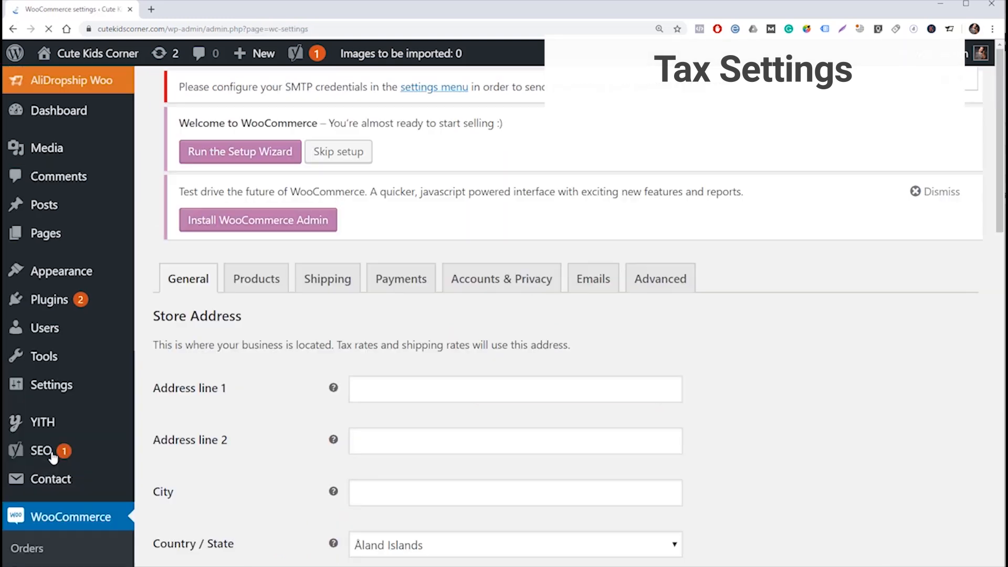
pyautogui.scroll(-10, 250, 436)
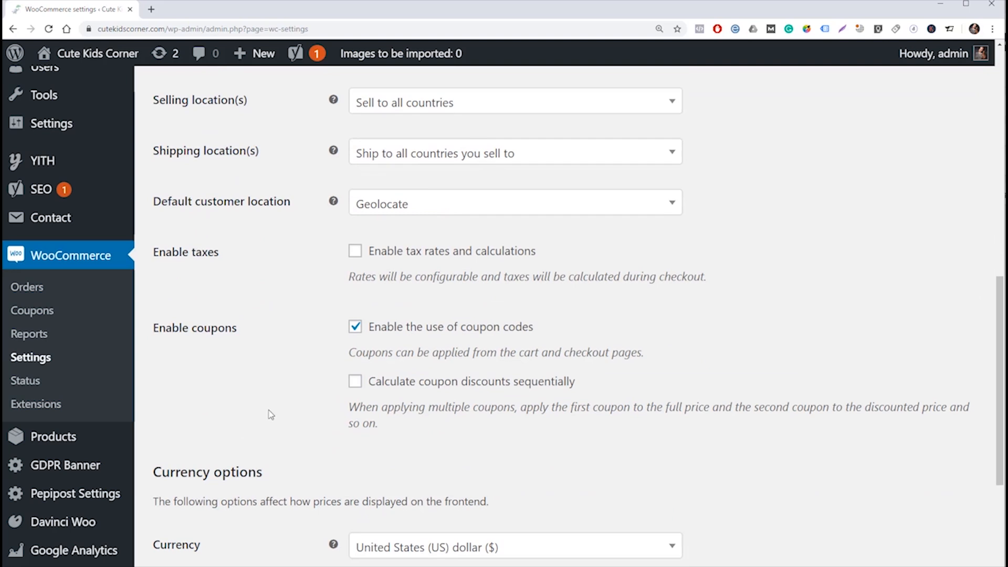
pyautogui.click(355, 252)
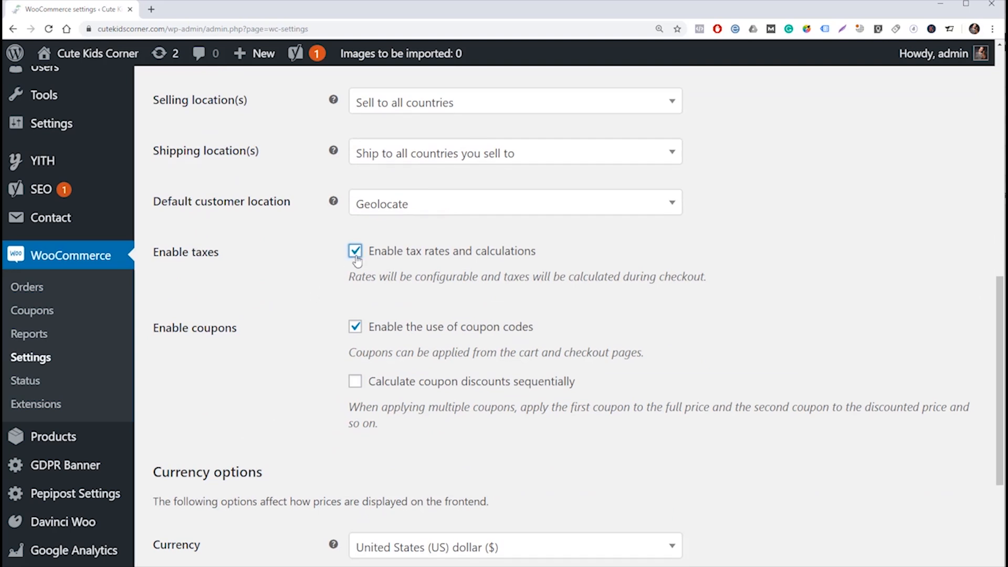
pyautogui.scroll(-5, 296, 345)
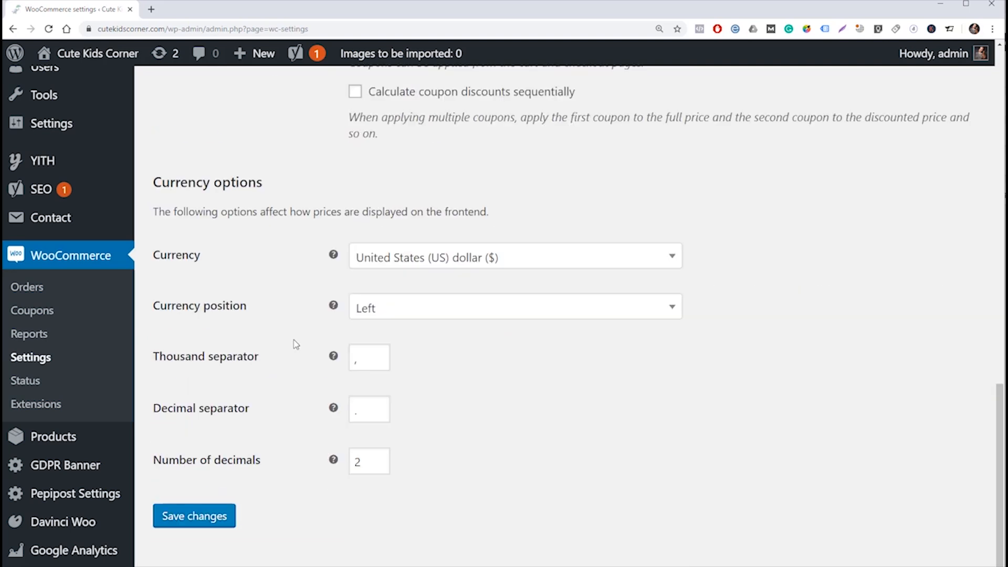
pyautogui.click(203, 512)
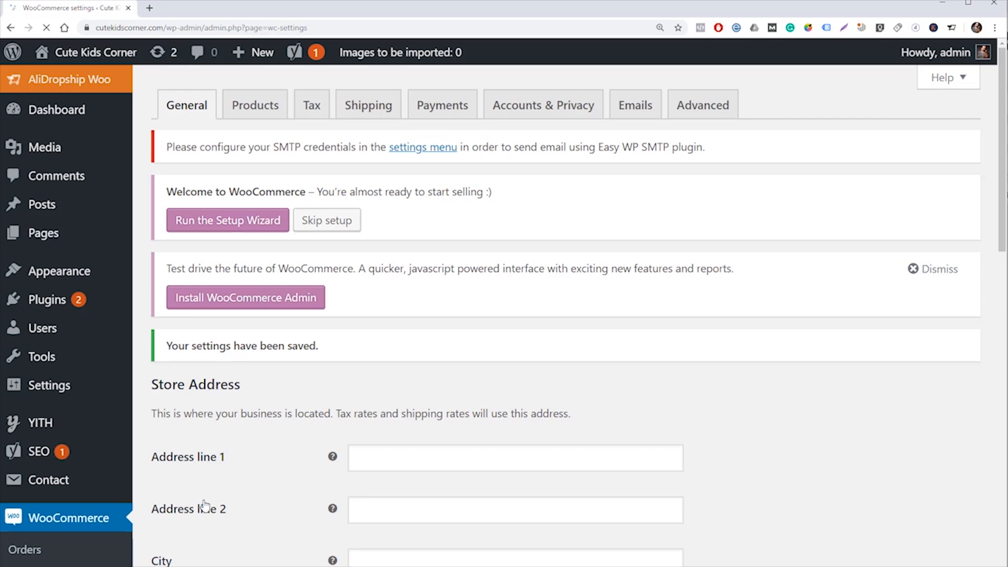
# Save the tax settings with prices excluding tax and tax totals shown itemized.
pyautogui.click(313, 106)
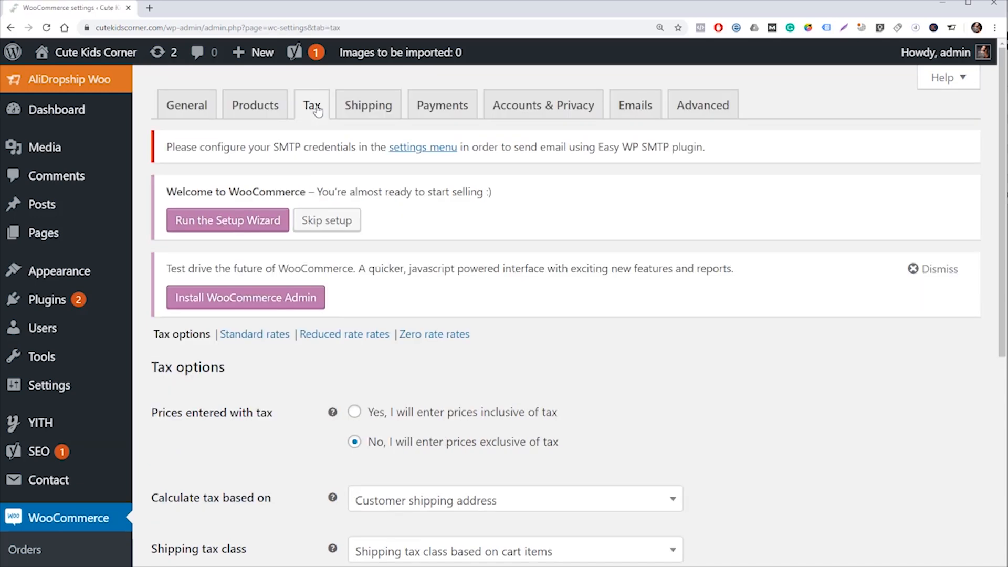
pyautogui.scroll(-3, 430, 454)
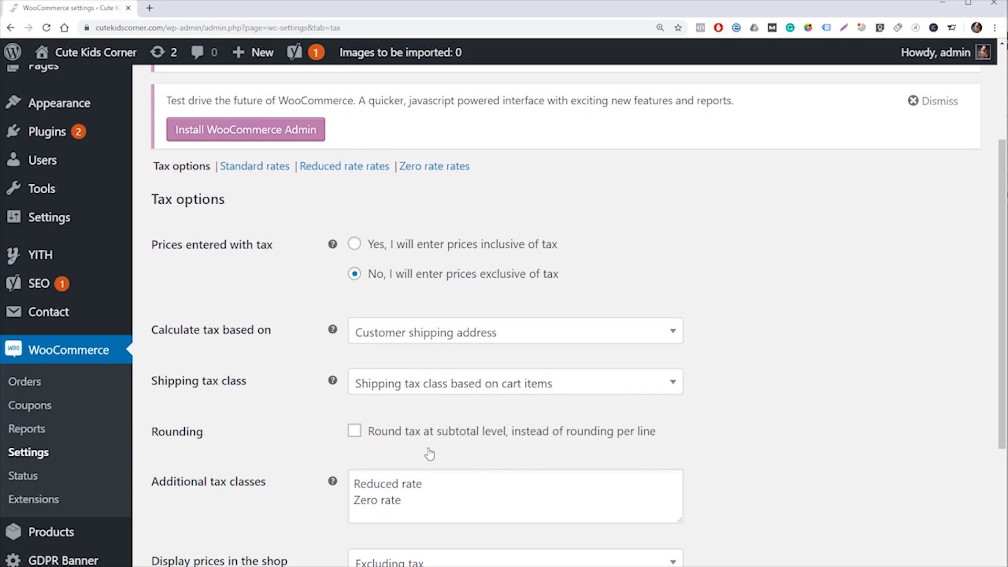
pyautogui.scroll(-2, 429, 455)
pyautogui.scroll(-3, 406, 425)
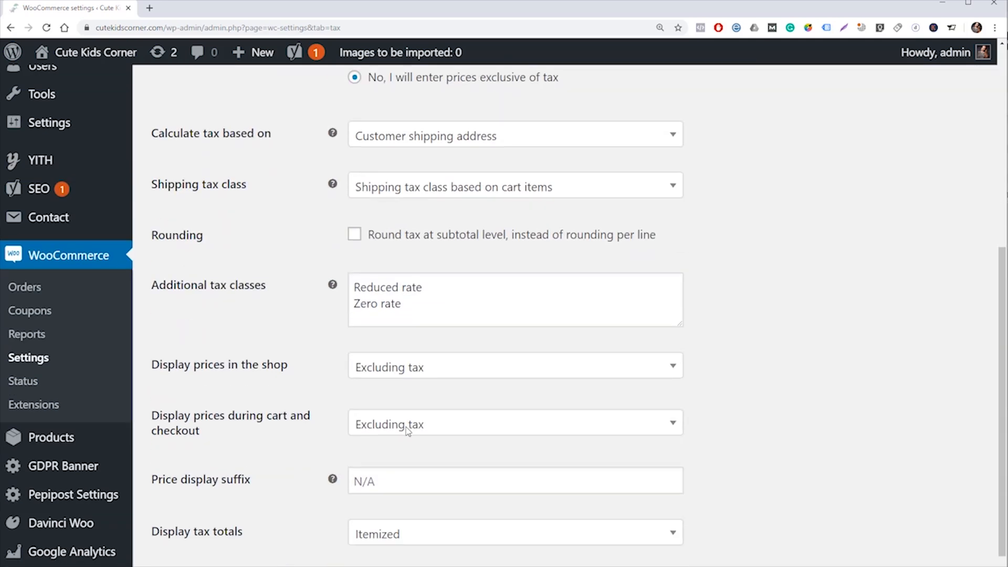
pyautogui.click(400, 466)
pyautogui.click(399, 465)
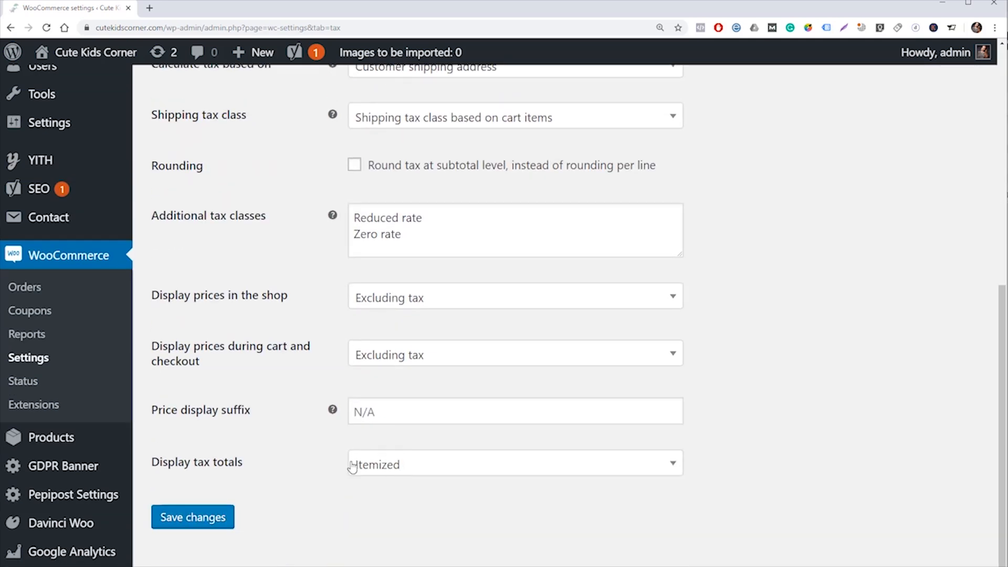
pyautogui.click(208, 517)
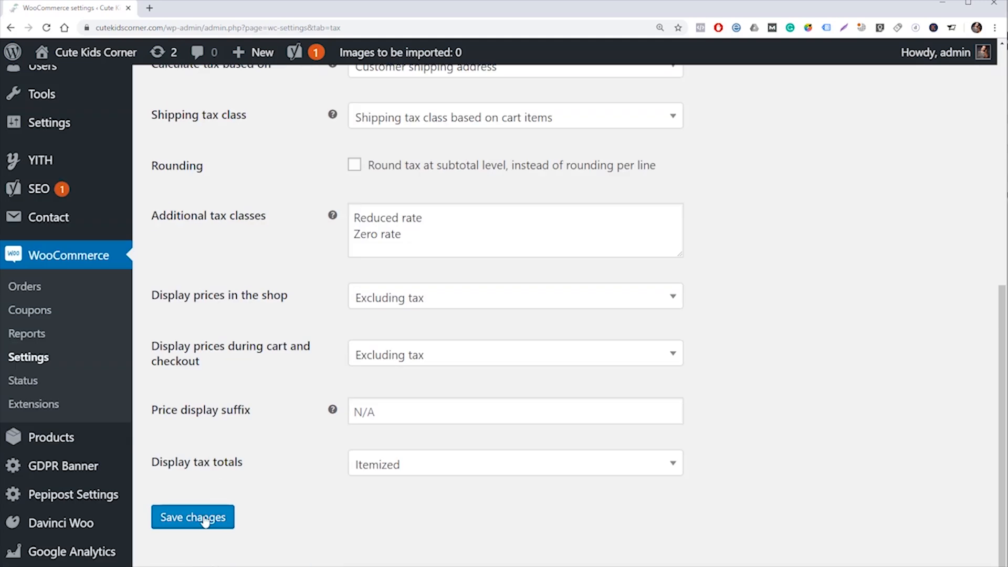
pyautogui.click(205, 519)
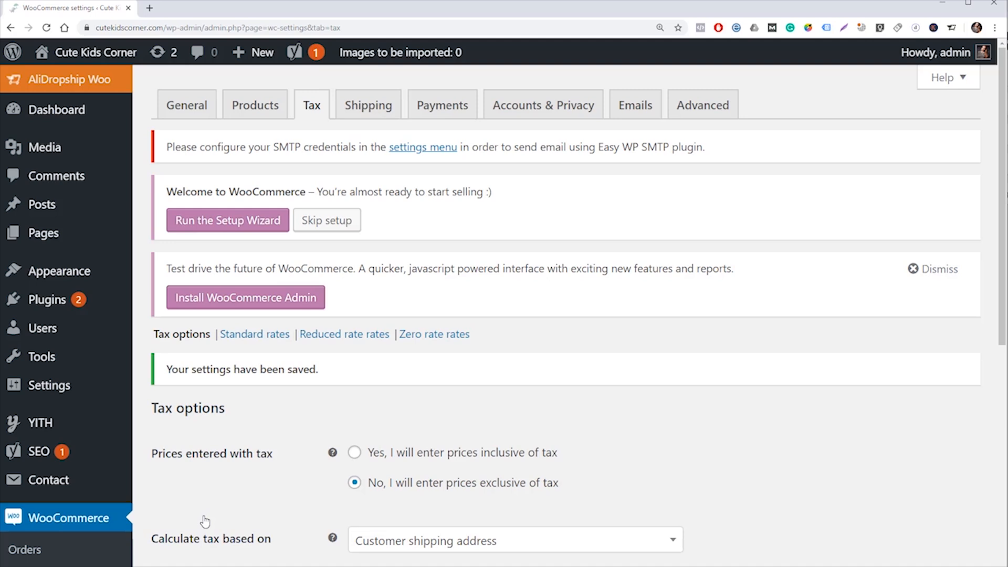
# Open the Shipping settings to view the still-empty shipping zones list.
pyautogui.scroll(-1, 100, 504)
pyautogui.scroll(1, 98, 502)
pyautogui.click(369, 107)
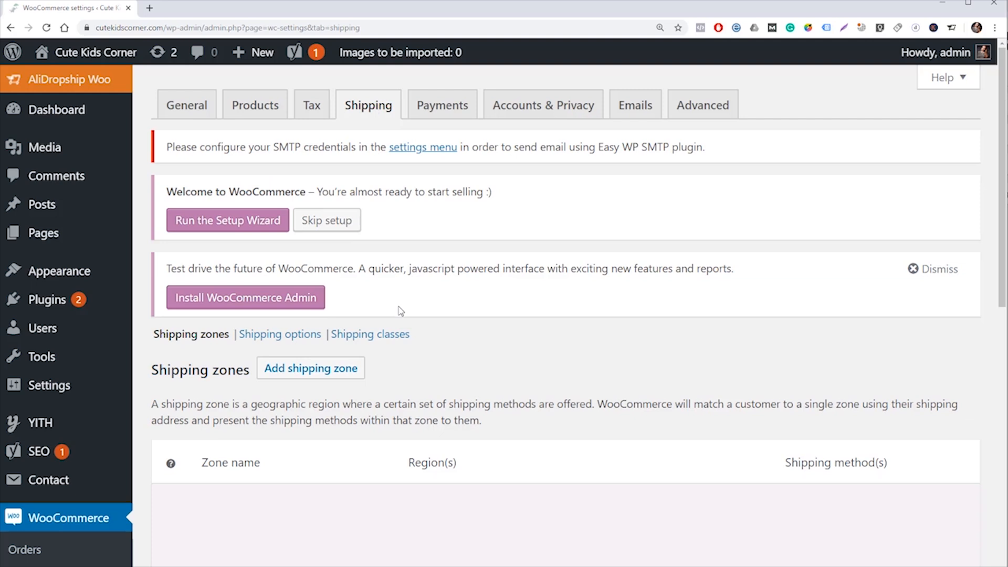
# Create a new shipping zone named FREE SHIPPING.
pyautogui.scroll(-1, 399, 309)
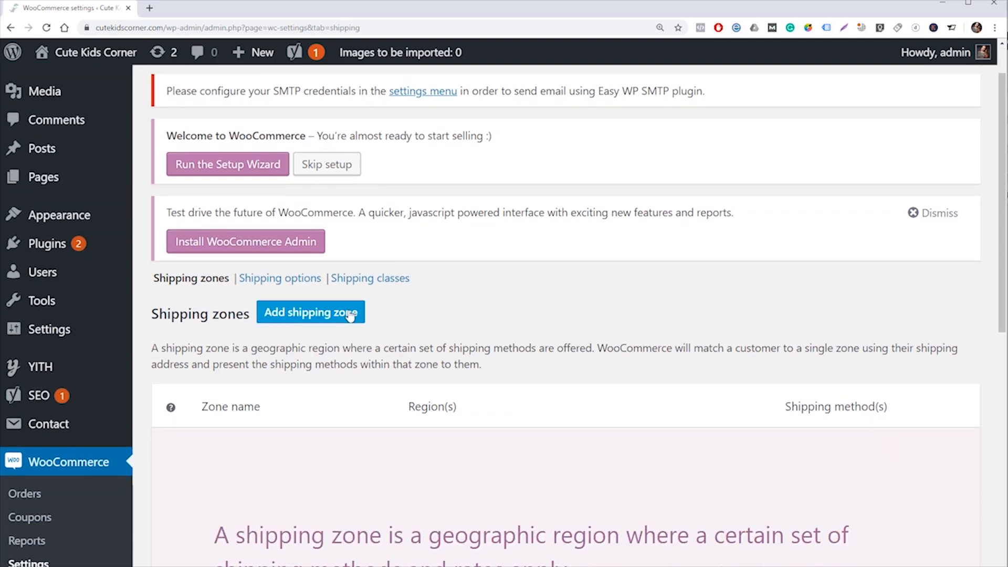
pyautogui.click(350, 314)
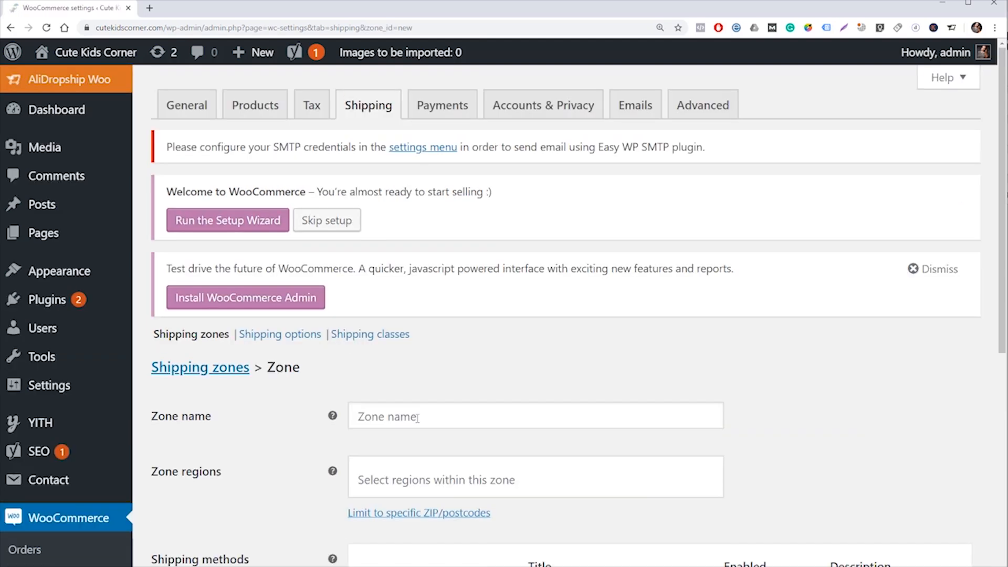
pyautogui.click(417, 417)
pyautogui.press('capslock')
pyautogui.write('FREE SHIPPING')
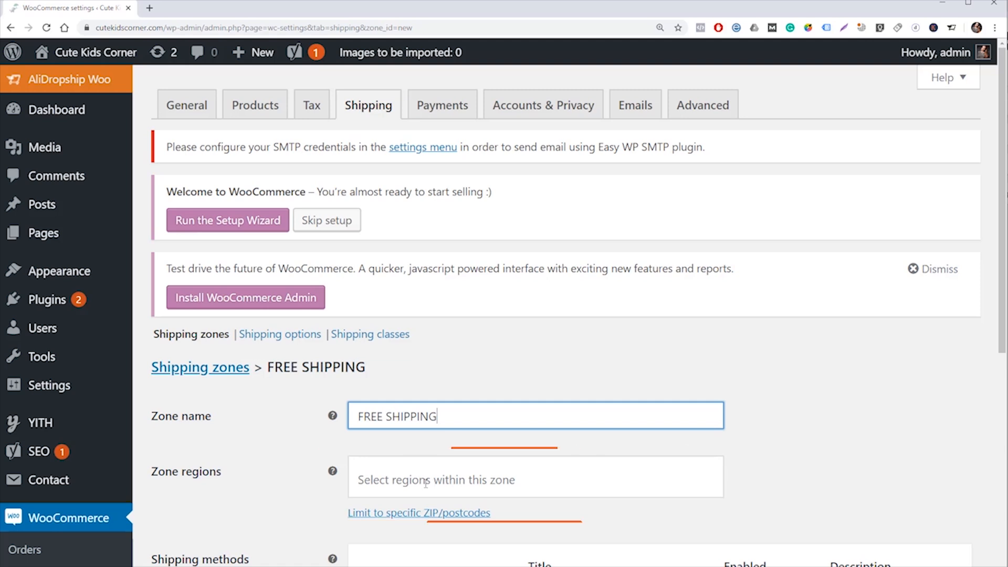
# Add the Free shipping method to the FREE SHIPPING zone.
pyautogui.scroll(-8, 290, 486)
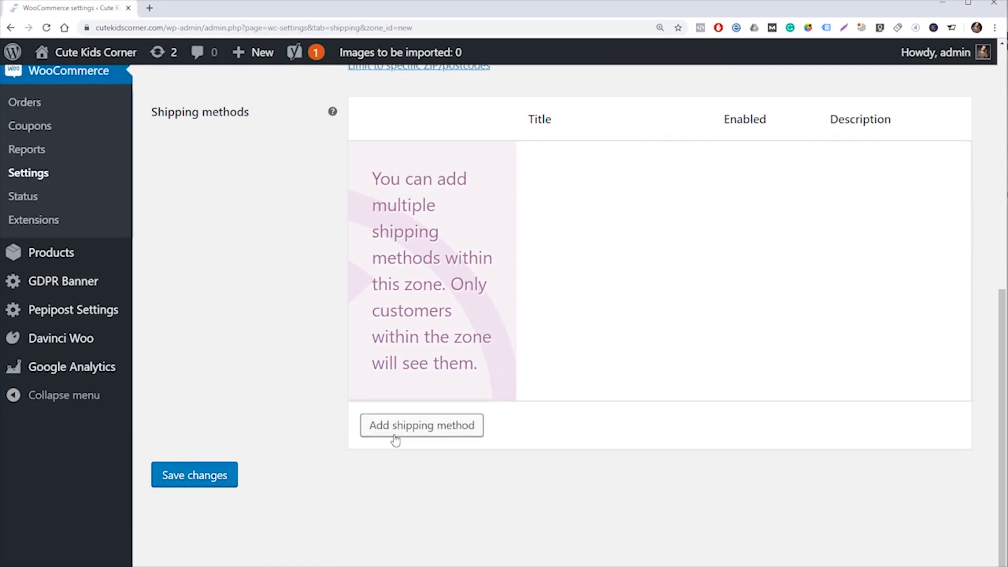
pyautogui.click(394, 436)
pyautogui.click(395, 338)
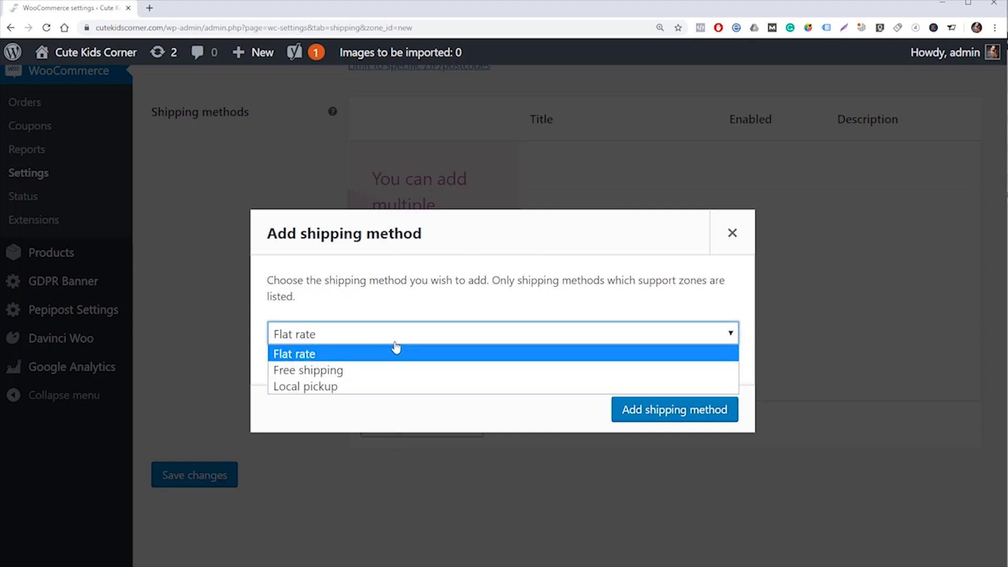
pyautogui.click(390, 371)
pyautogui.click(670, 413)
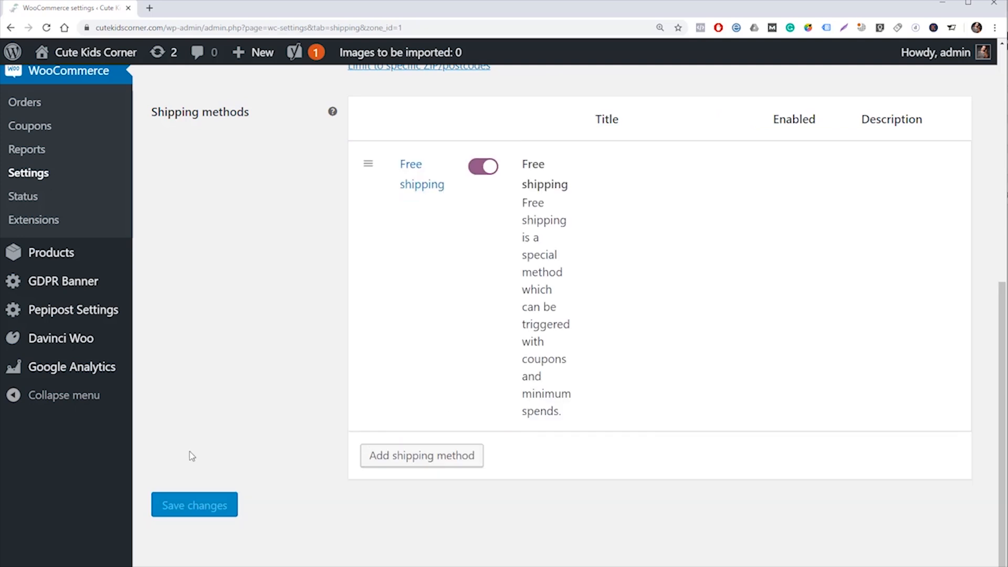
pyautogui.scroll(3, 248, 405)
pyautogui.scroll(4, 248, 407)
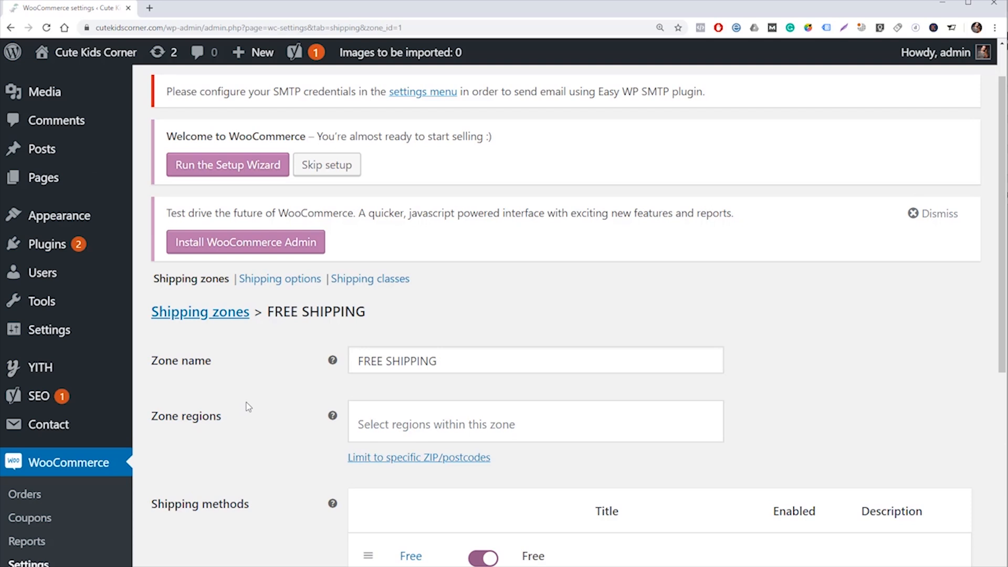
pyautogui.scroll(1, 248, 407)
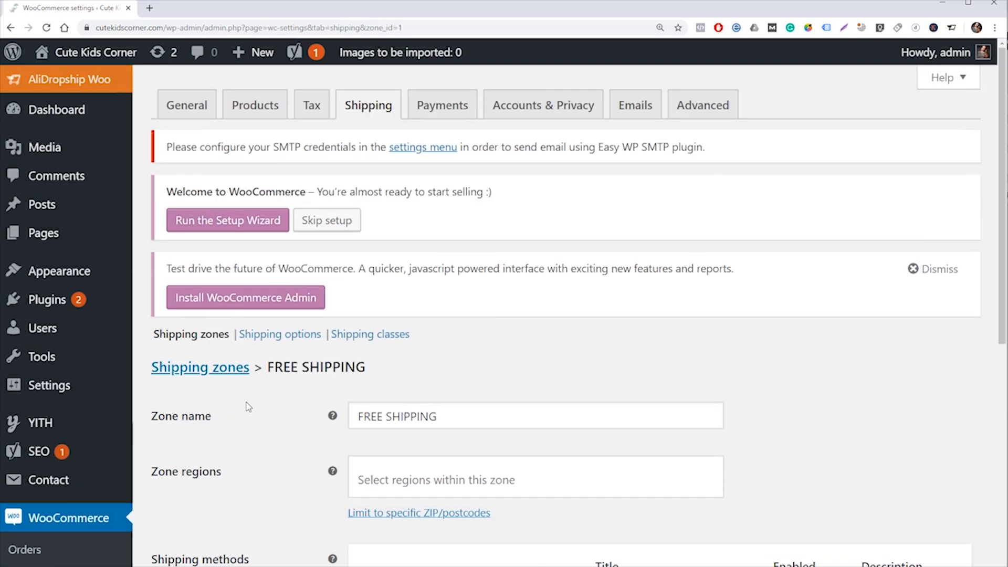
pyautogui.click(69, 79)
# Turn on the default phone number override in AliDropship General settings and save.
pyautogui.click(150, 168)
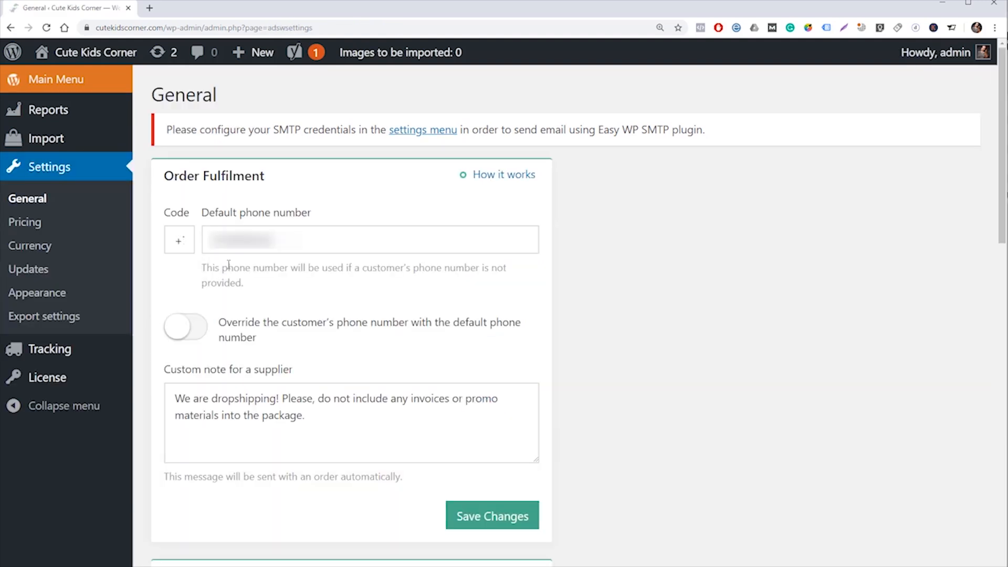
pyautogui.click(193, 336)
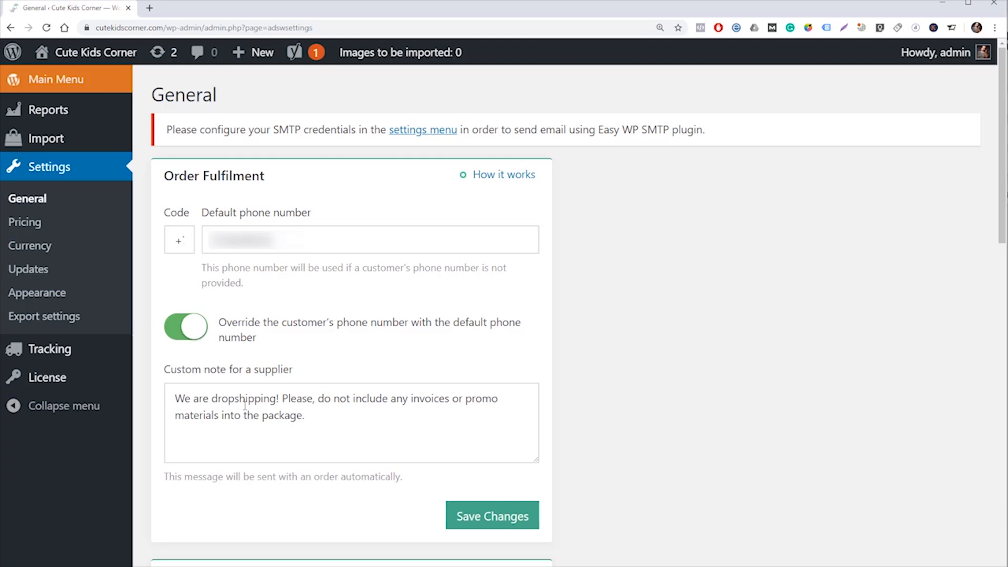
pyautogui.click(475, 523)
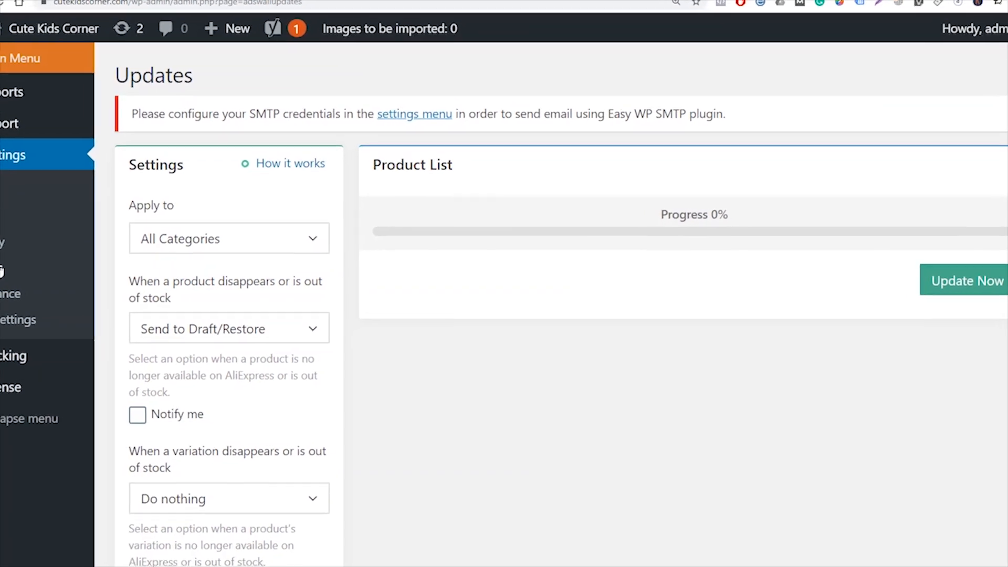
# Set both vanished/out-of-stock products and variations to 'Set quantity to zero'.
pyautogui.click(212, 340)
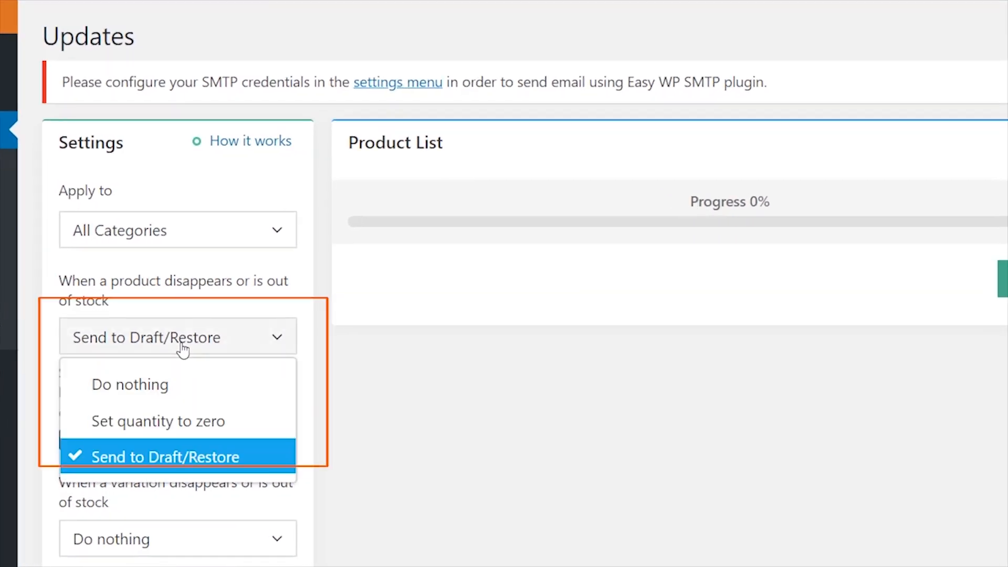
pyautogui.click(185, 420)
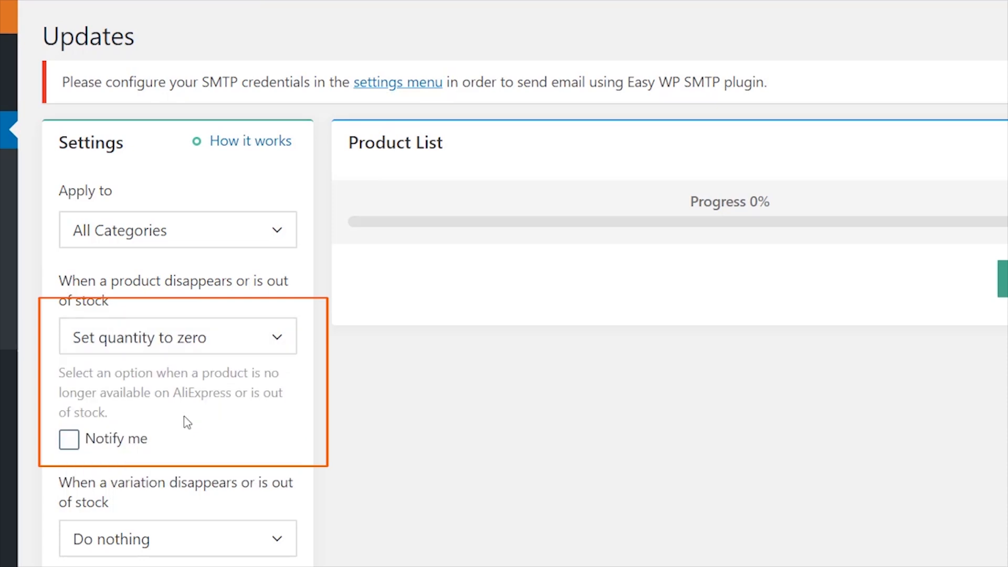
pyautogui.scroll(-2, 200, 392)
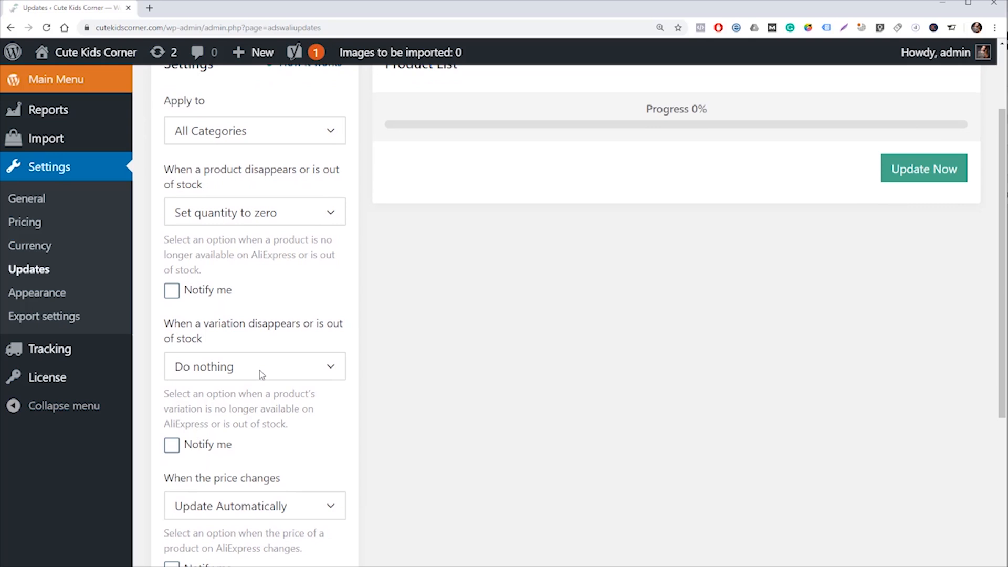
pyautogui.click(261, 374)
pyautogui.click(263, 427)
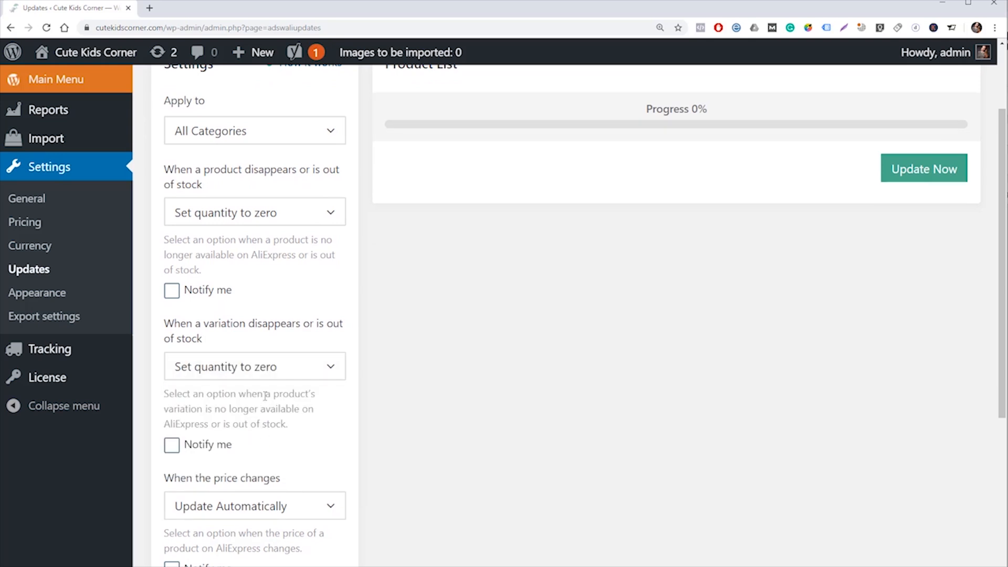
# Activate once-daily auto update and save the update settings.
pyautogui.scroll(-4, 263, 415)
pyautogui.scroll(-2, 258, 429)
pyautogui.click(183, 411)
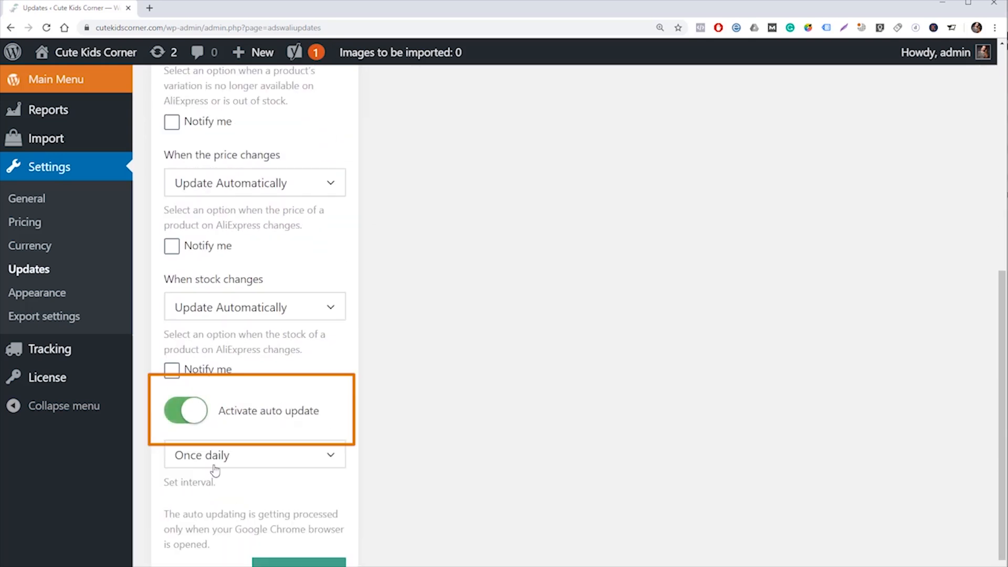
pyautogui.scroll(-1, 221, 483)
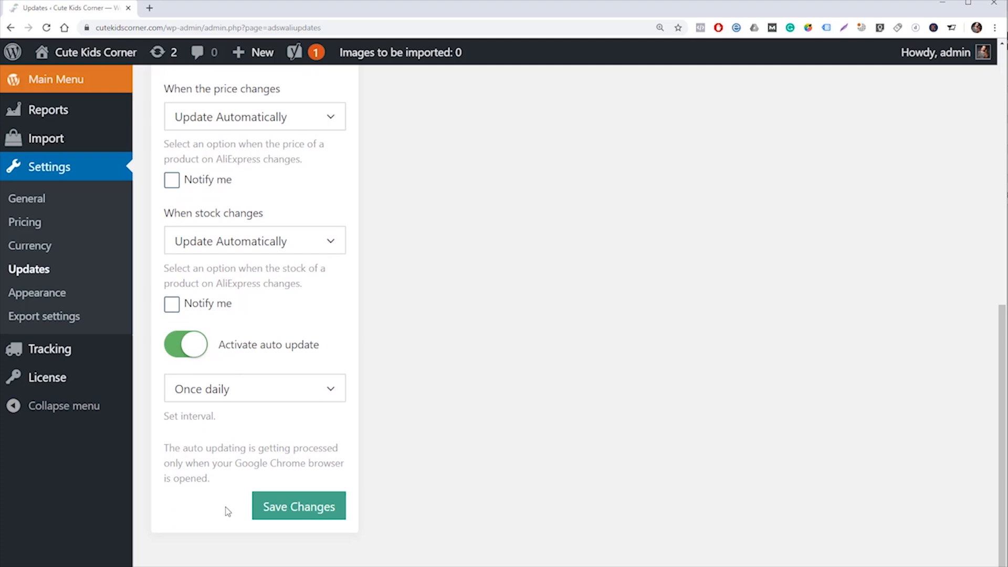
pyautogui.click(274, 516)
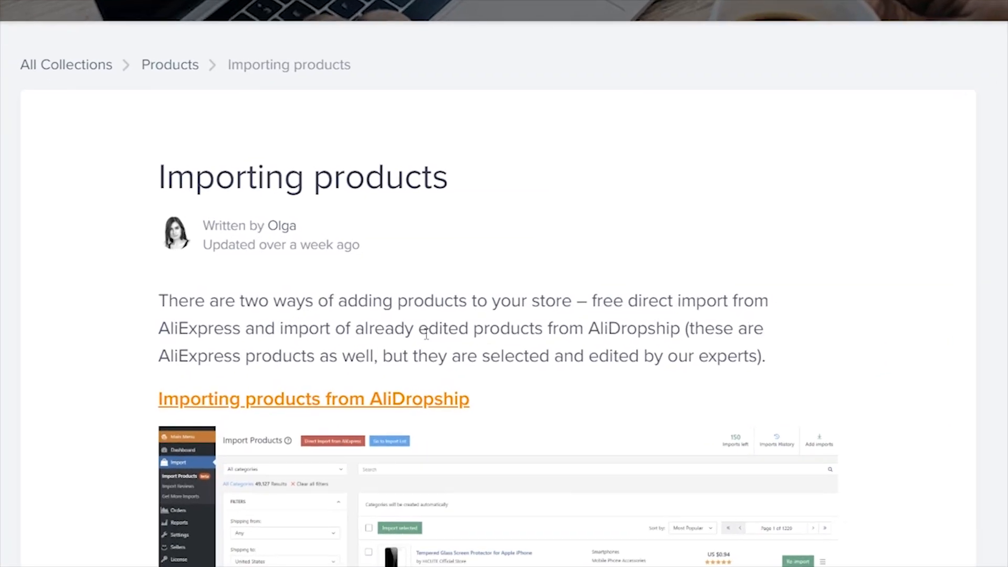
# Highlight the import methods and expert-selected products sentences in the Importing products article.
pyautogui.moveTo(246, 335); pyautogui.dragTo(712, 336)
pyautogui.click(728, 355)
pyautogui.moveTo(369, 366); pyautogui.dragTo(799, 366)
pyautogui.click(873, 357)
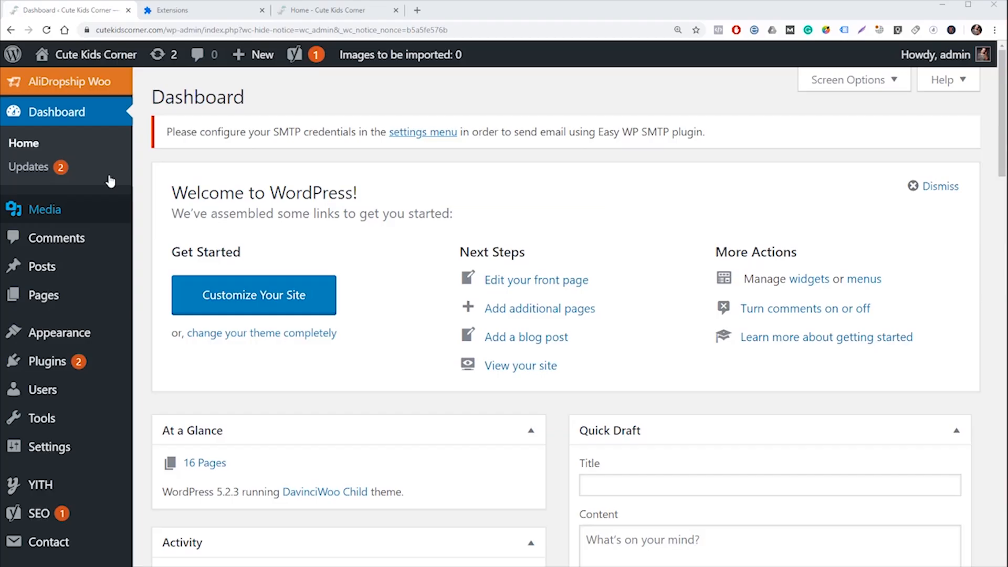
# In AliDropship Import Settings, enable Publish products and Create categories from product database with full structure.
pyautogui.click(114, 82)
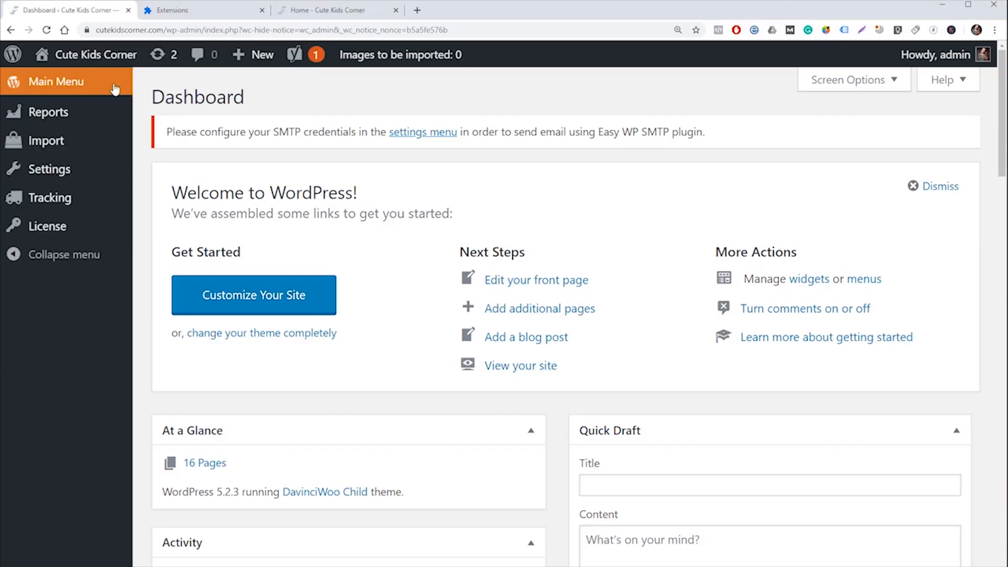
pyautogui.click(67, 140)
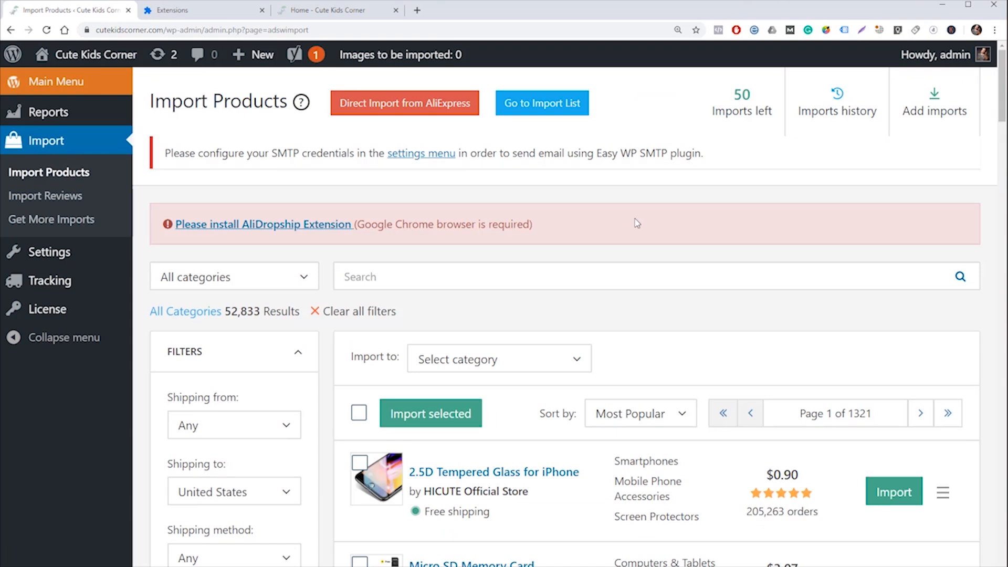
pyautogui.scroll(-3, 635, 221)
pyautogui.scroll(-1, 636, 222)
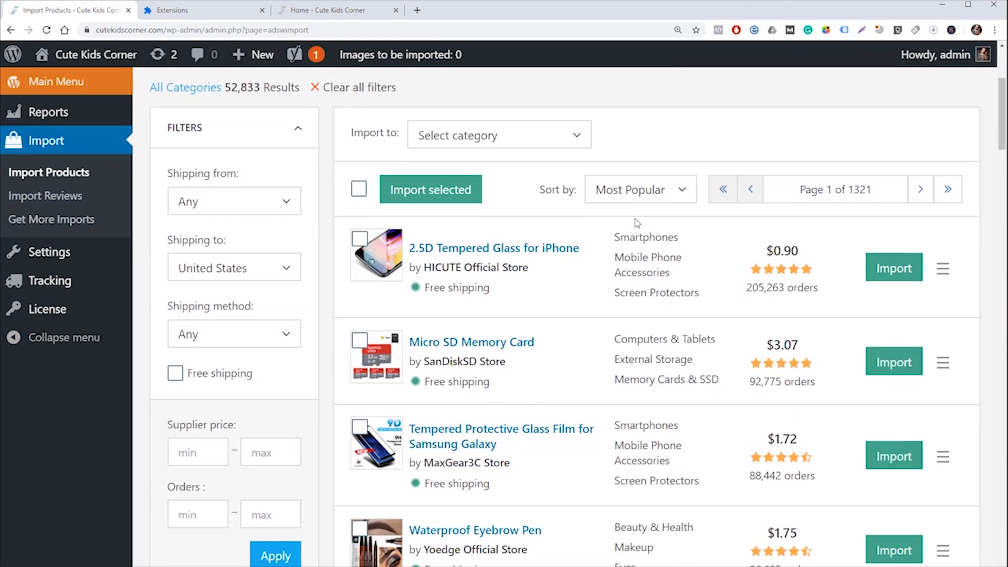
pyautogui.scroll(-3, 207, 386)
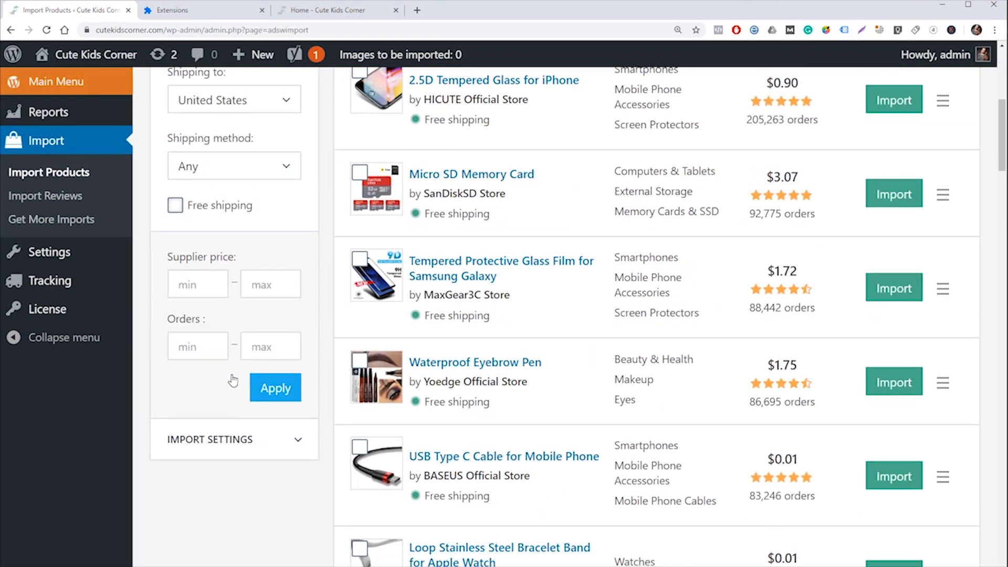
pyautogui.scroll(-2, 299, 456)
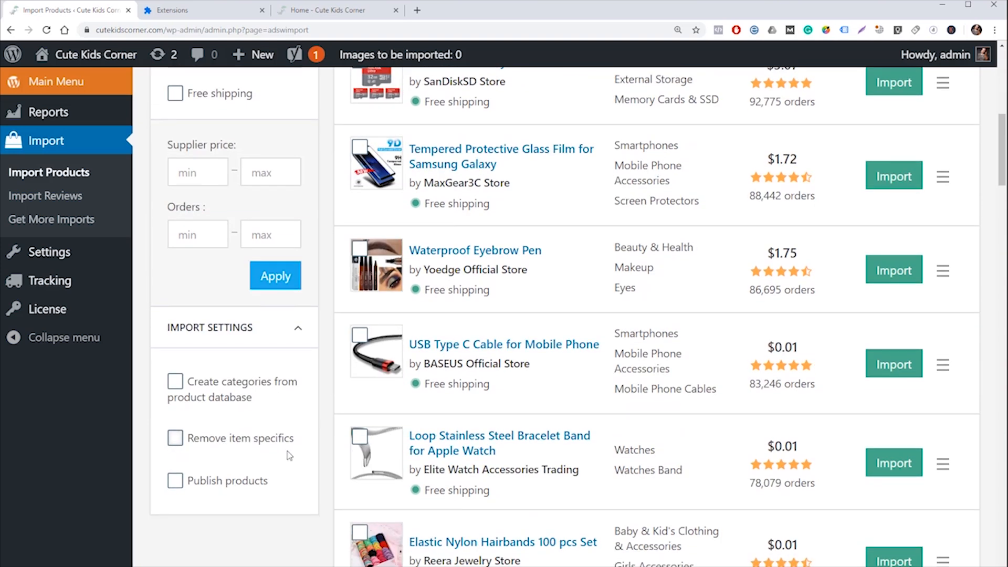
pyautogui.click(252, 483)
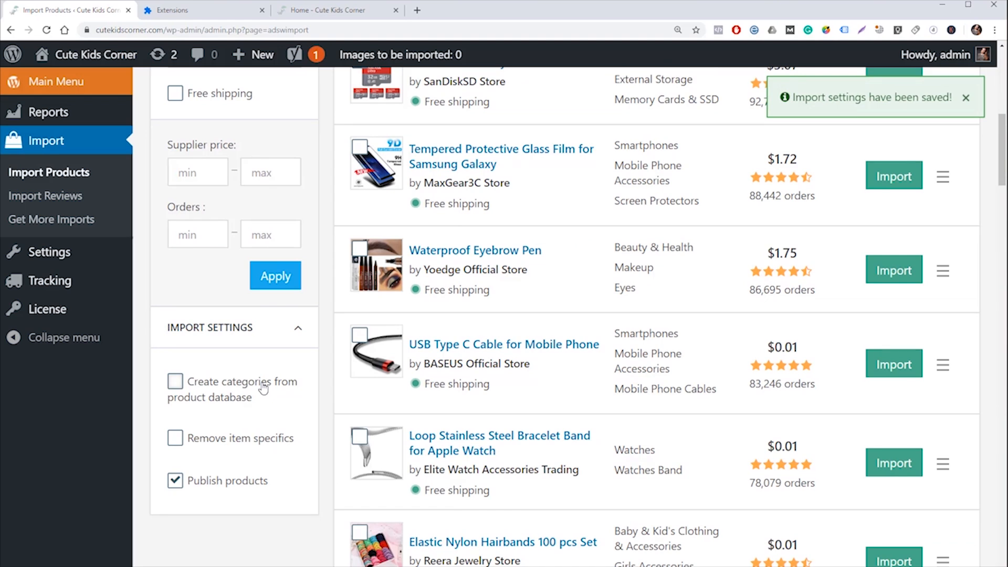
pyautogui.click(263, 388)
pyautogui.click(256, 446)
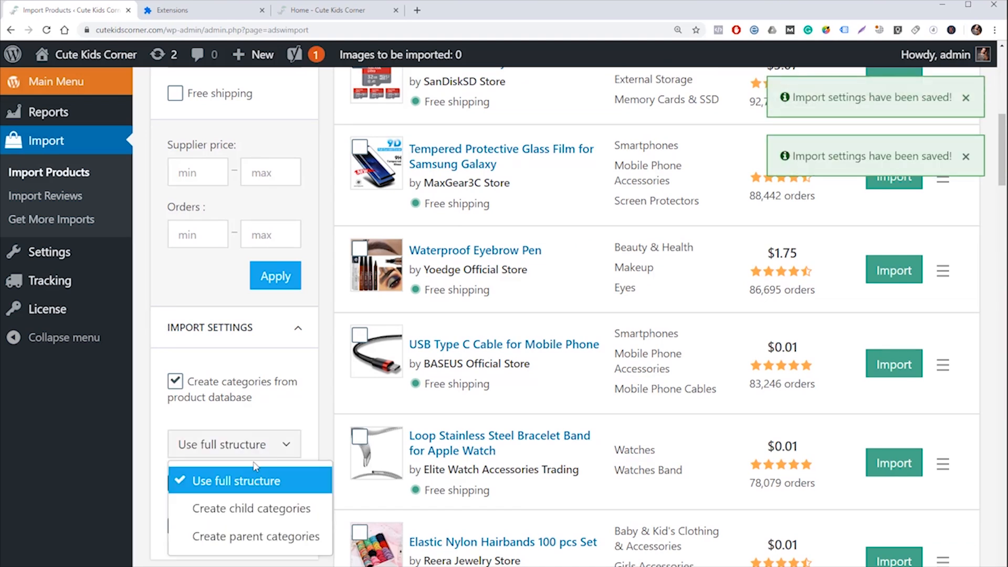
pyautogui.click(251, 482)
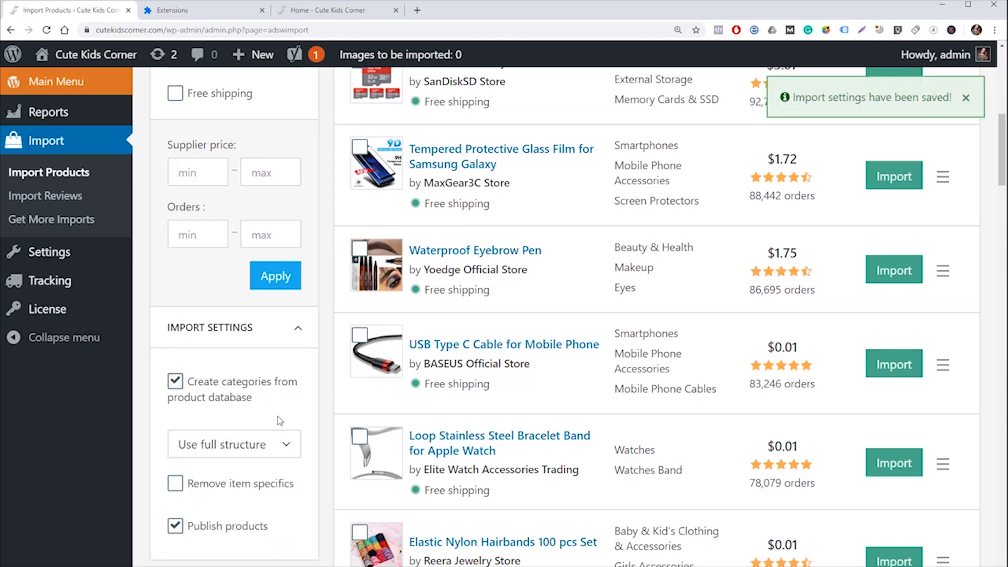
pyautogui.scroll(10, 280, 420)
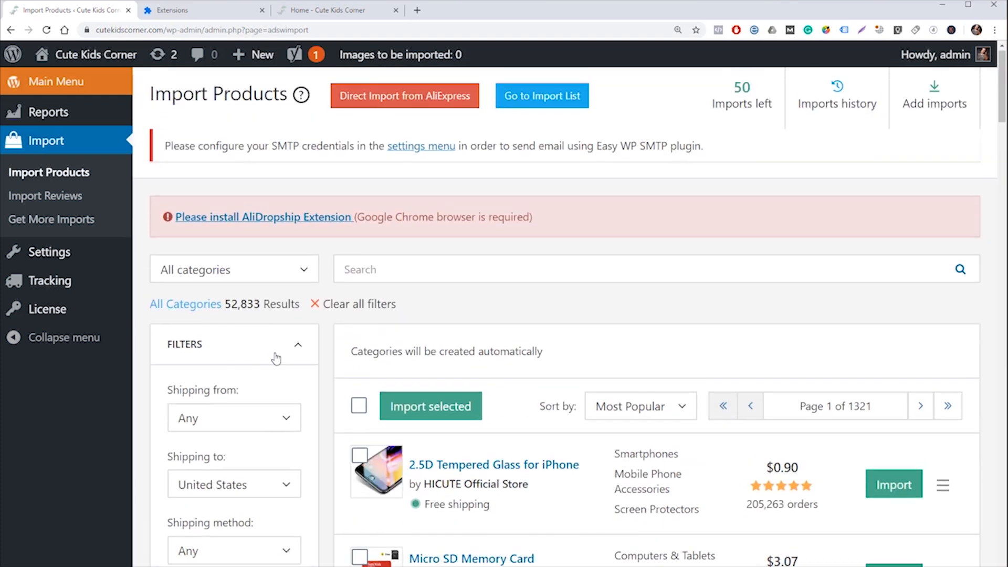
# Search the AliDropship import catalogue for 'playmat'.
pyautogui.click(546, 280)
pyautogui.write('playmat')
pyautogui.press('Return')
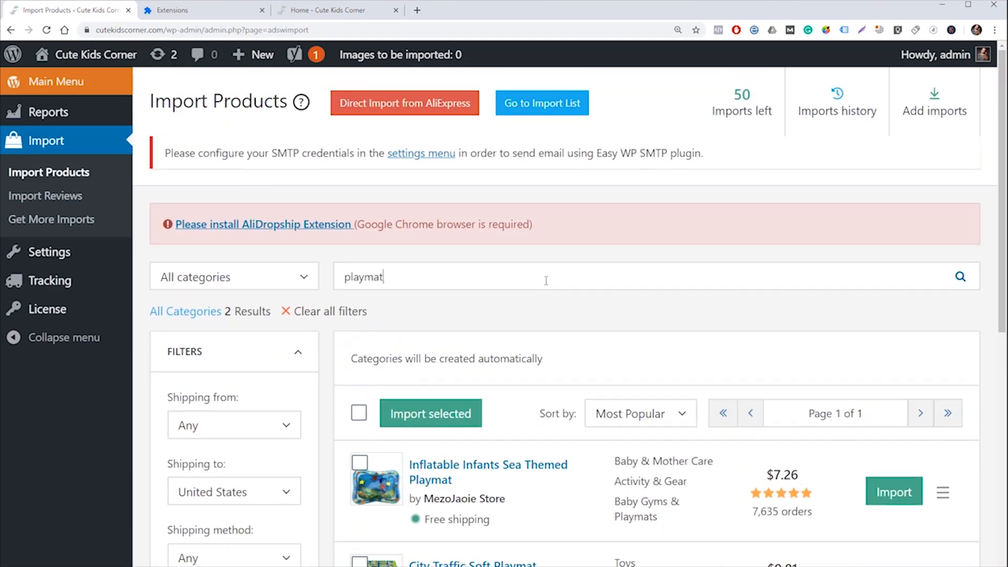
pyautogui.scroll(-3, 546, 299)
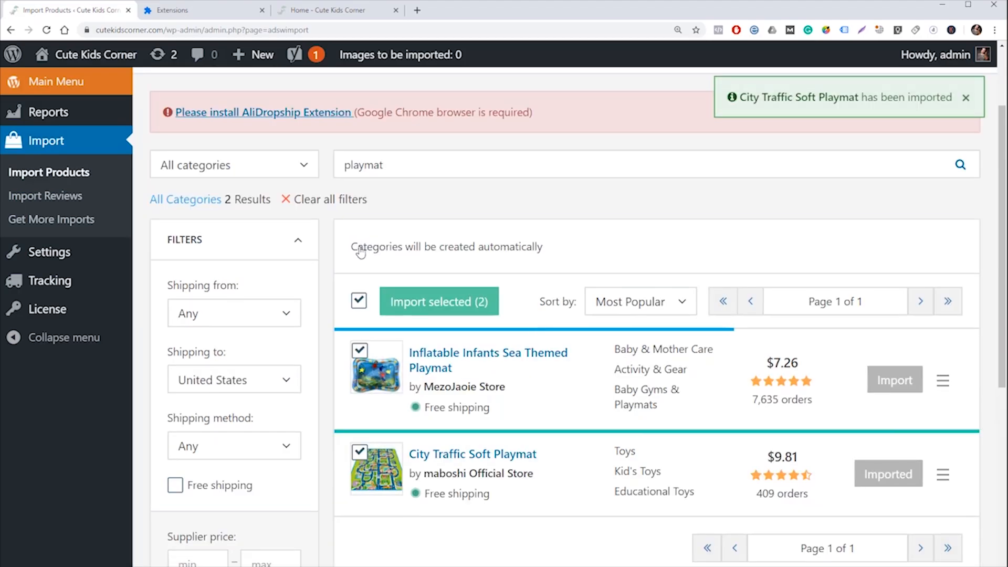
# Filter the catalogue to Baby & Mother Care > Baby Gyms & Playmats and clear the playmat search.
pyautogui.scroll(-3, 268, 381)
pyautogui.scroll(3, 267, 381)
pyautogui.click(231, 109)
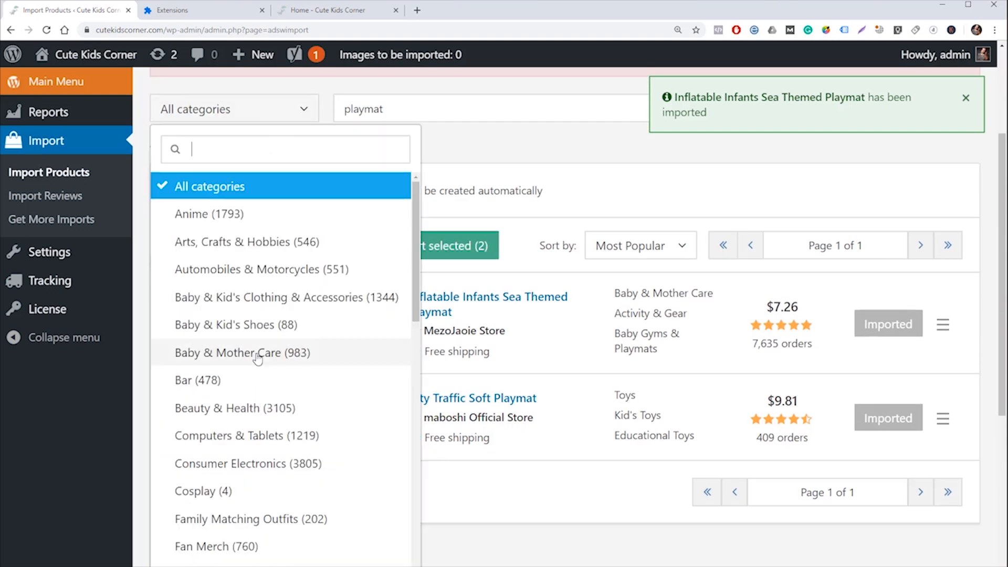
pyautogui.click(254, 225)
pyautogui.click(417, 109)
pyautogui.scroll(-4, 400, 416)
pyautogui.click(444, 503)
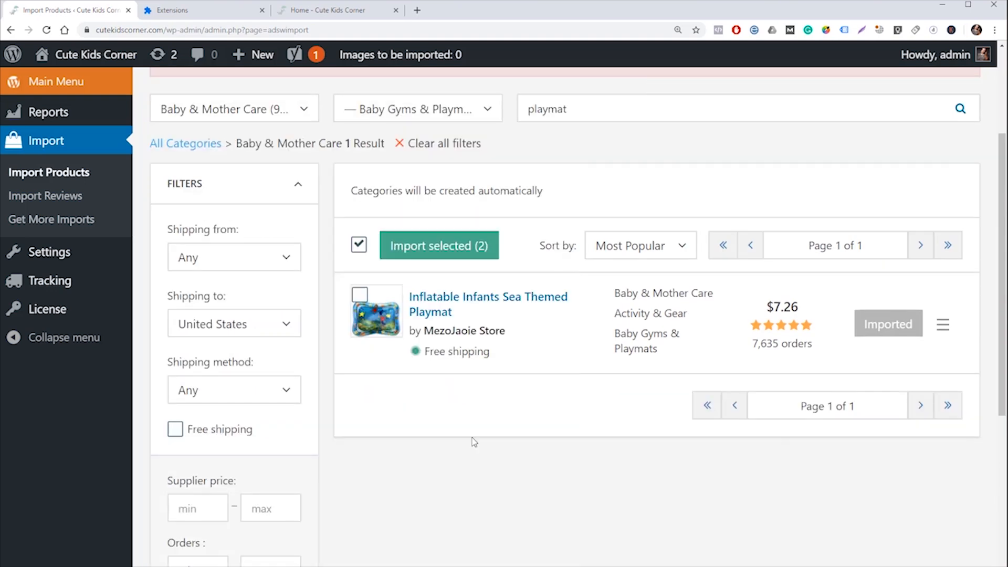
pyautogui.click(735, 101)
pyautogui.press('BackSpace')
pyautogui.press('BackSpace')
pyautogui.press('BackSpace')
pyautogui.press('BackSpace')
pyautogui.press('BackSpace')
pyautogui.press('BackSpace')
pyautogui.press('BackSpace')
# Tick about sixteen products for import, including Colorful Flower Soft Plush Baby Mat and Colorful Kid's Balls Tent.
pyautogui.click(359, 395)
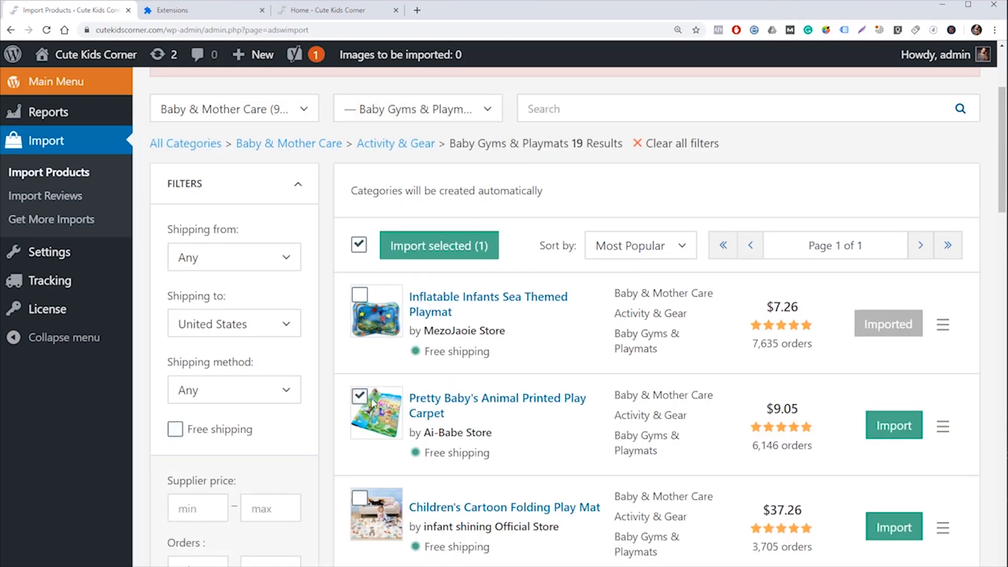
pyautogui.click(360, 497)
pyautogui.scroll(-4, 359, 497)
pyautogui.click(360, 319)
pyautogui.click(359, 423)
pyautogui.scroll(-3, 359, 423)
pyautogui.click(360, 358)
pyautogui.click(360, 456)
pyautogui.scroll(-4, 360, 456)
pyautogui.click(359, 349)
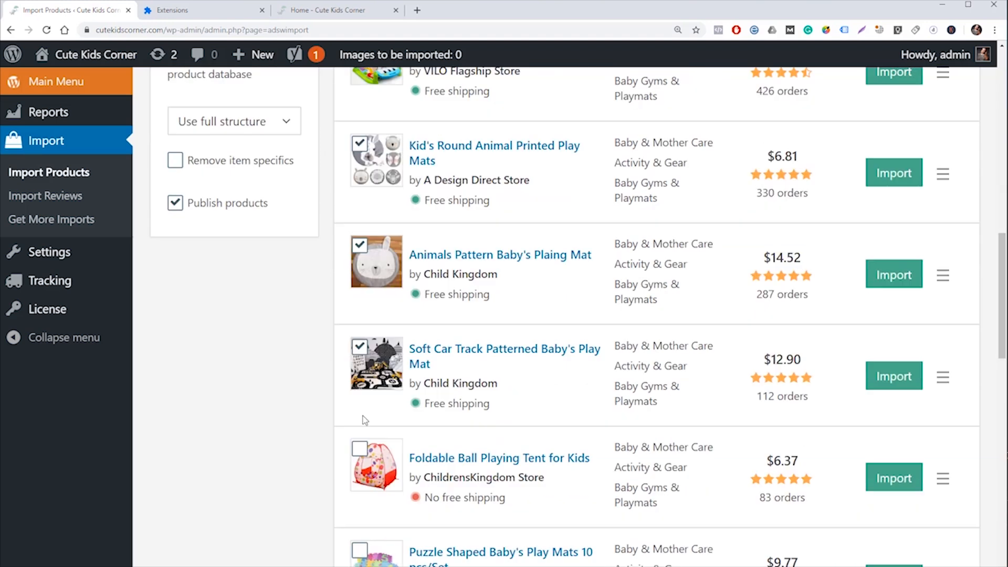
pyautogui.click(360, 449)
pyautogui.scroll(-4, 359, 449)
pyautogui.click(360, 367)
pyautogui.click(360, 462)
pyautogui.click(360, 429)
pyautogui.click(359, 531)
pyautogui.scroll(-5, 360, 531)
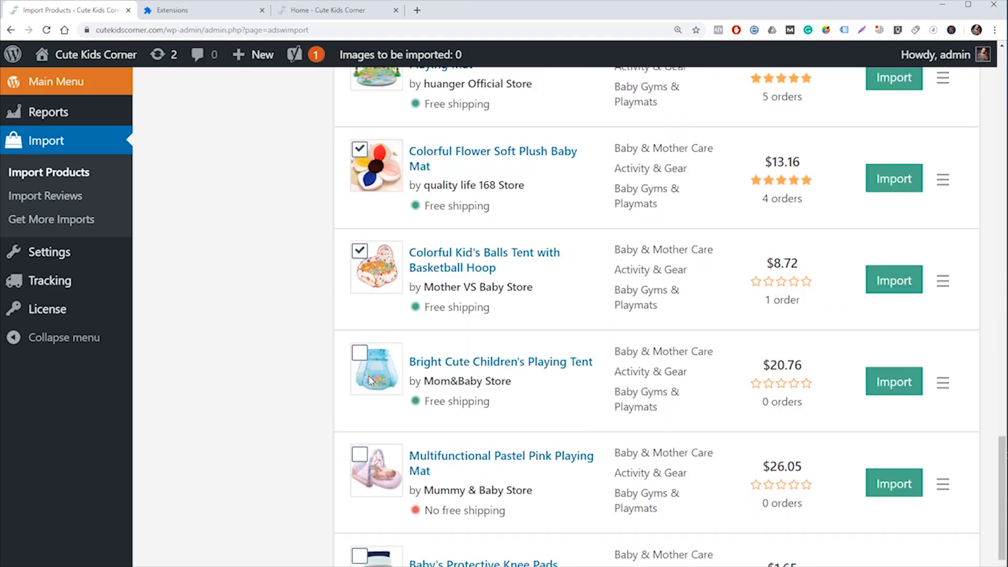
# Reload the storefront home page with the side menu closed.
pyautogui.click(371, 18)
pyautogui.click(385, 235)
pyautogui.click(47, 29)
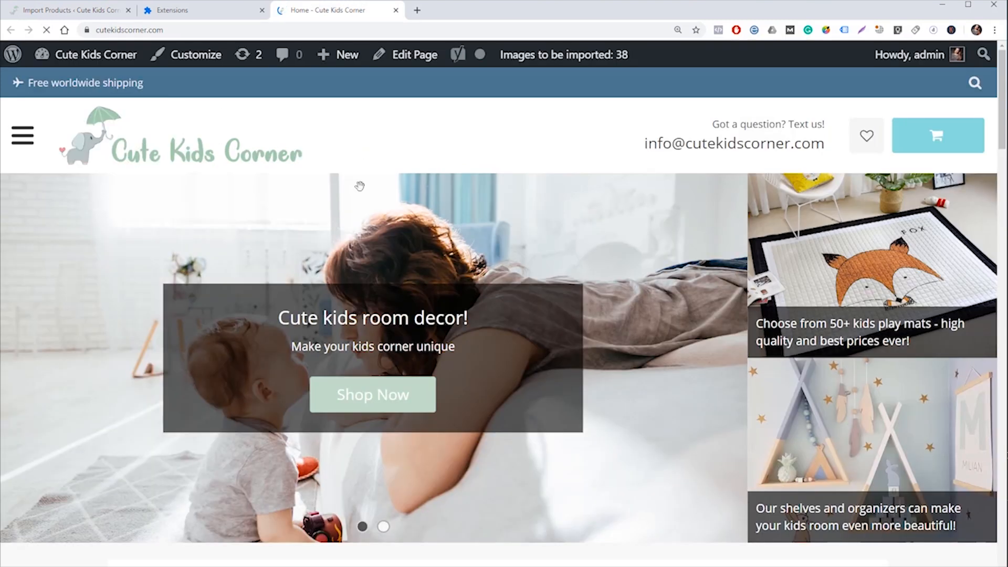
# Scroll the home page's Top Selling Products, On Sale and New Arrivals sections to check the new playmats.
pyautogui.scroll(-10, 360, 186)
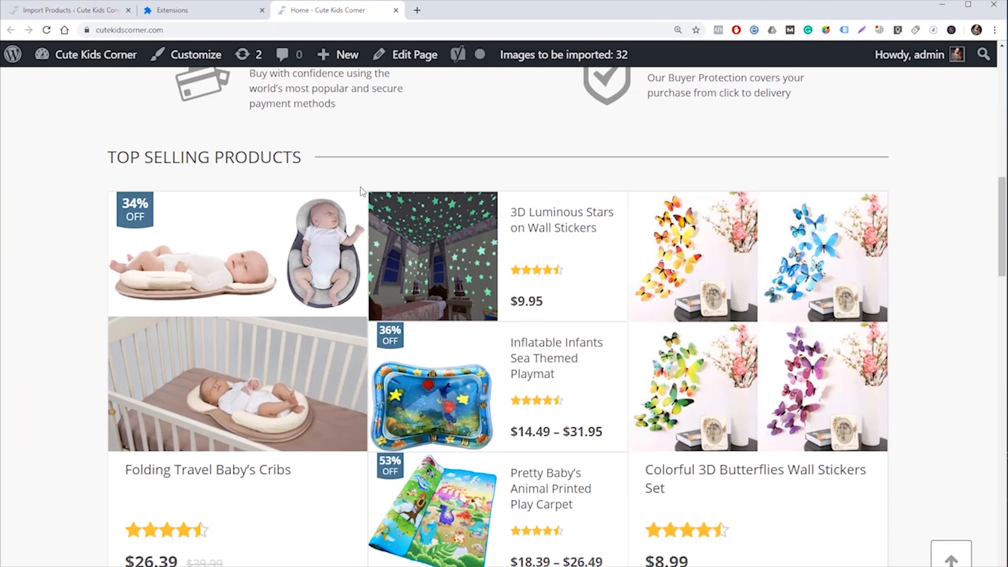
pyautogui.scroll(-1, 360, 187)
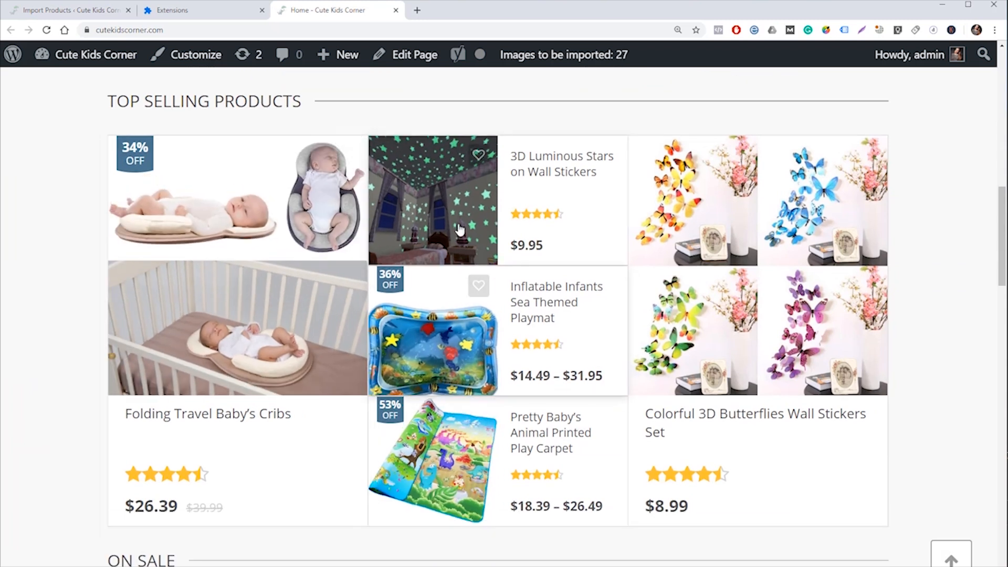
pyautogui.scroll(-5, 598, 447)
pyautogui.scroll(-3, 598, 447)
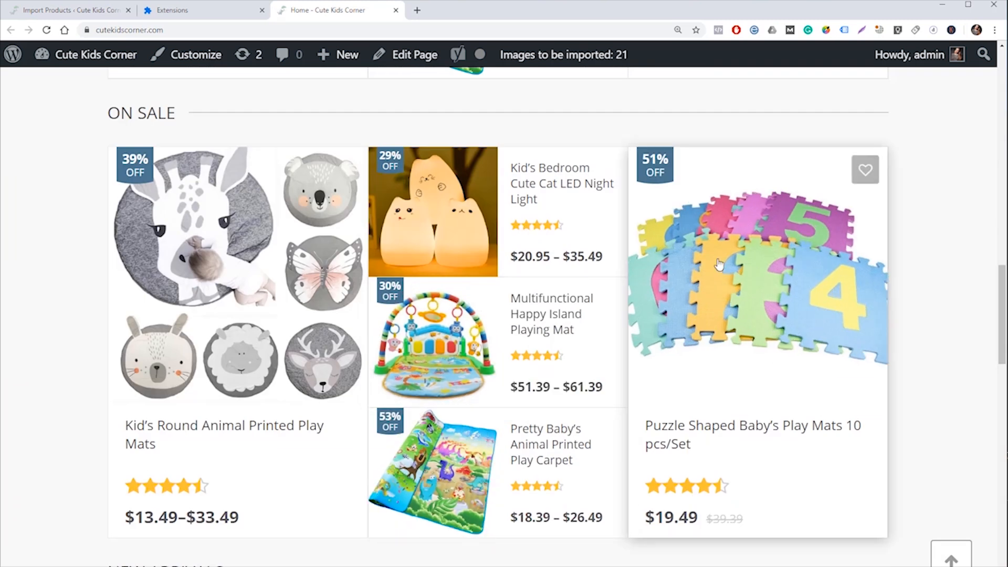
pyautogui.scroll(-8, 509, 452)
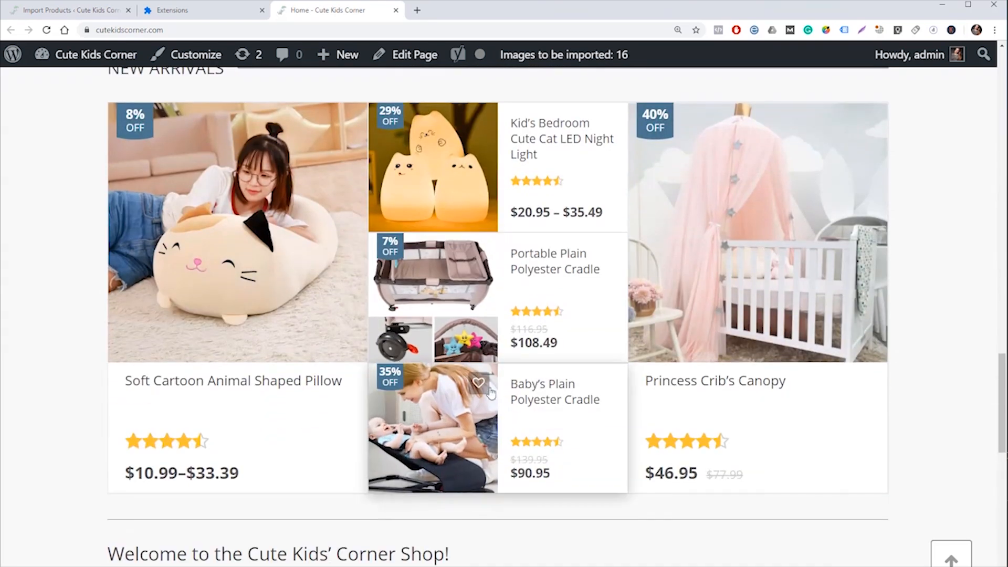
pyautogui.scroll(-4, 604, 400)
pyautogui.scroll(20, 551, 472)
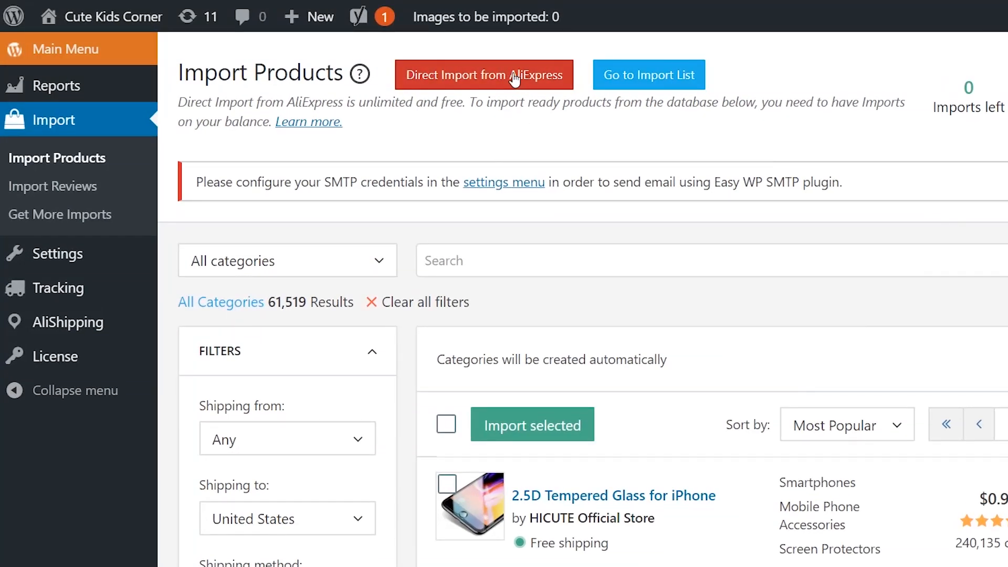
# Launch AliExpress via Direct Import from AliExpress and browse Home & Garden.
pyautogui.click(484, 74)
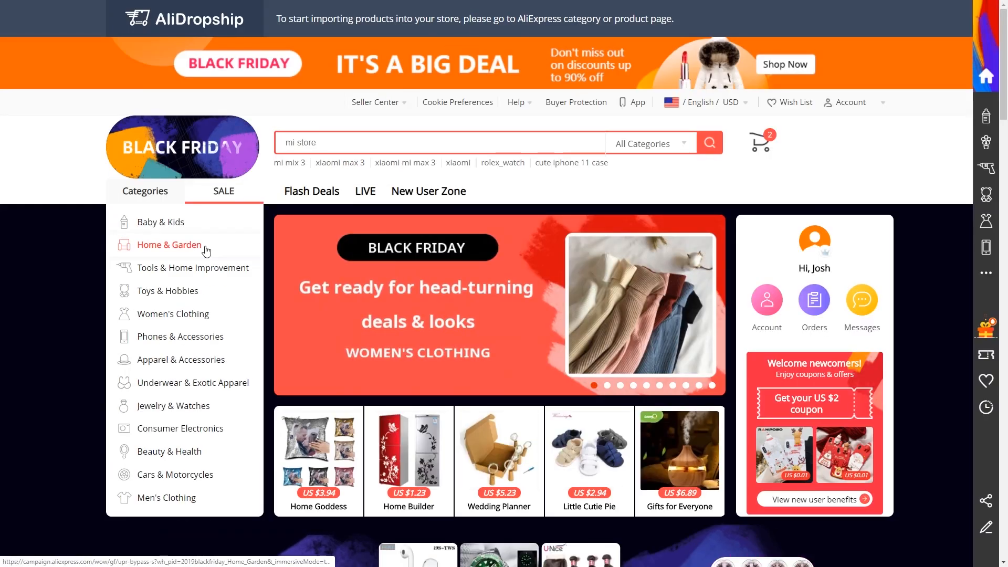
pyautogui.click(140, 196)
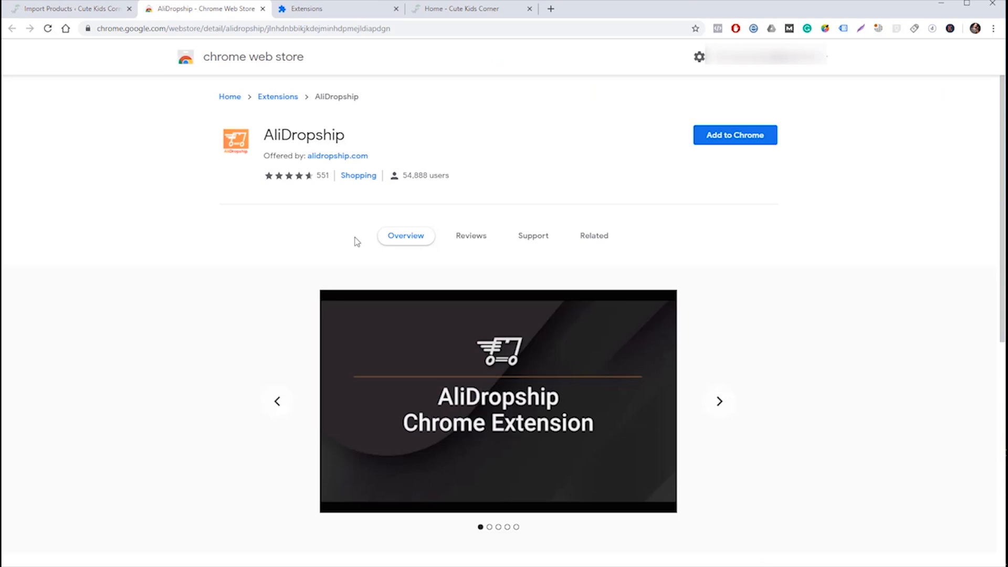
# Add the AliDropship extension to Chrome from the Chrome Web Store.
pyautogui.scroll(-5, 700, 310)
pyautogui.scroll(5, 699, 310)
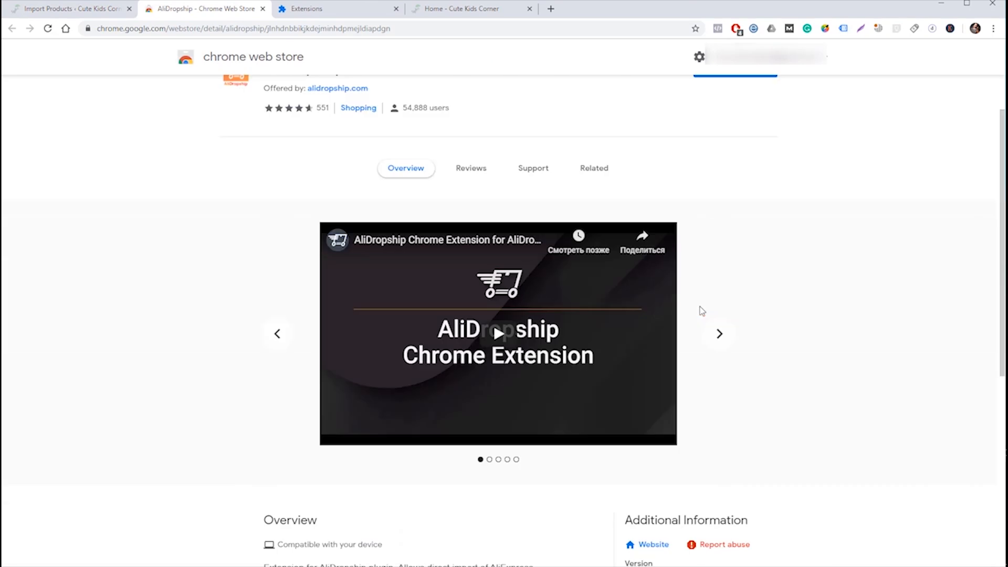
pyautogui.click(720, 138)
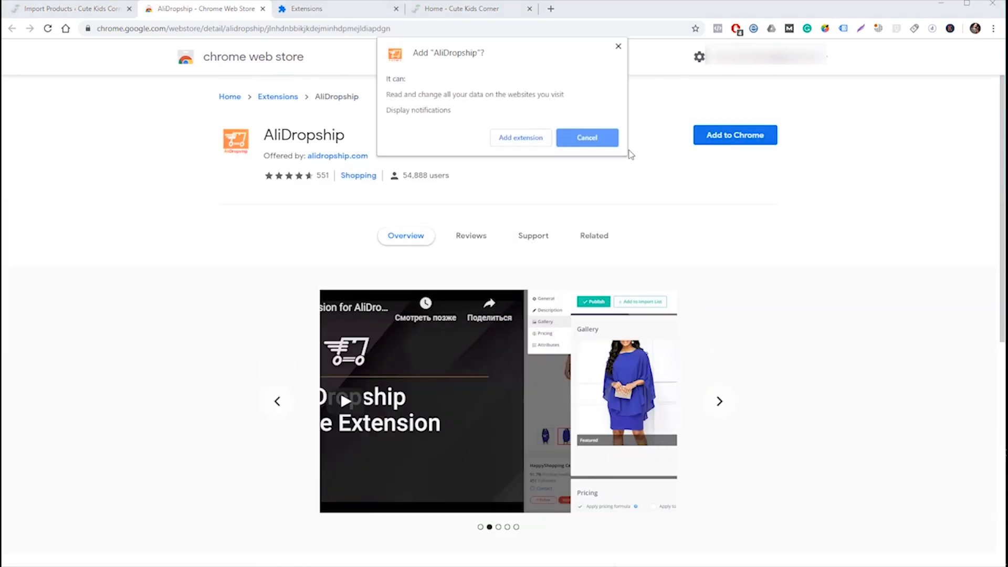
pyautogui.click(531, 146)
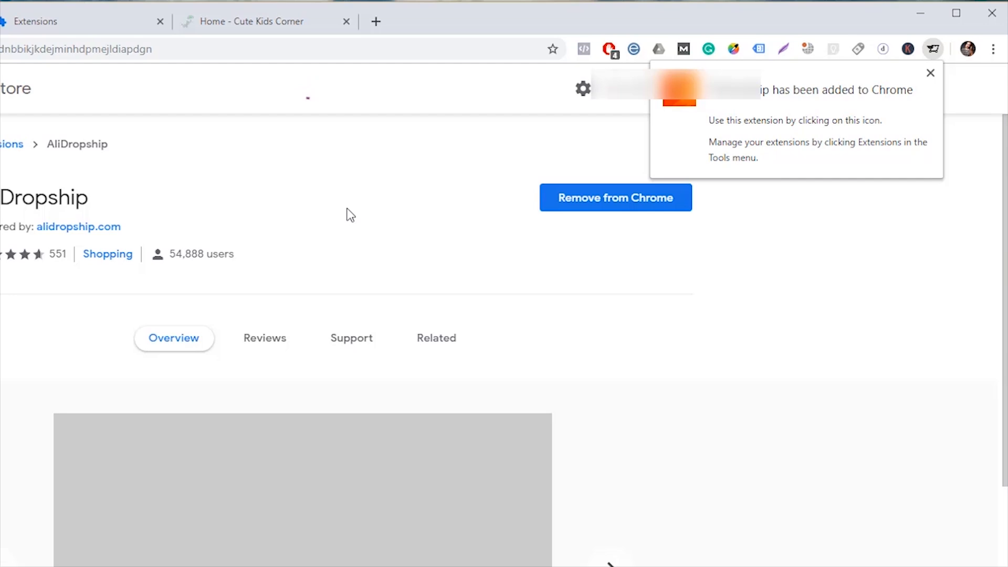
# Go to the Cute Kids Corner storefront through the admin bar's Visit Site link.
pyautogui.scroll(-9, 347, 210)
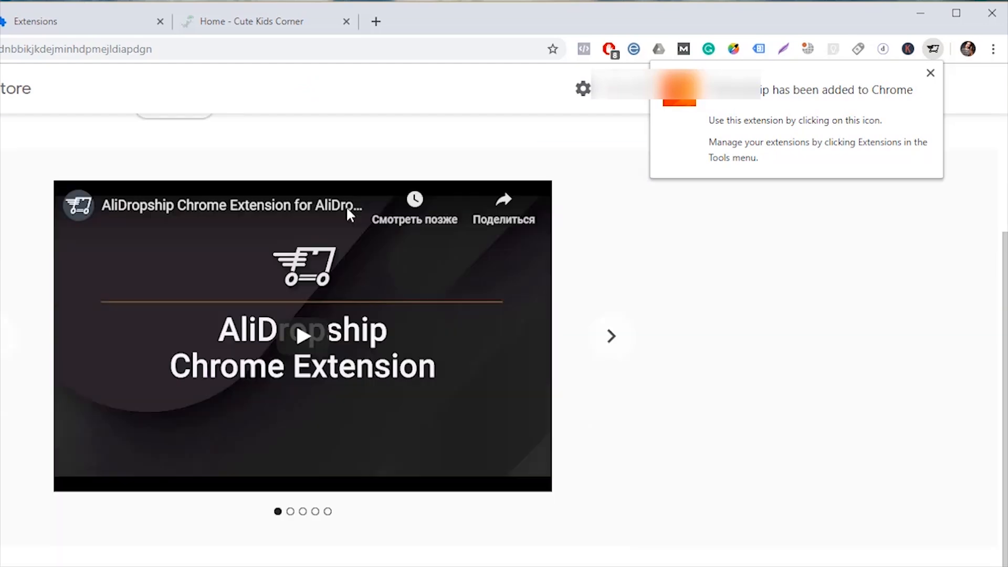
pyautogui.scroll(-2, 347, 209)
pyautogui.scroll(10, 347, 212)
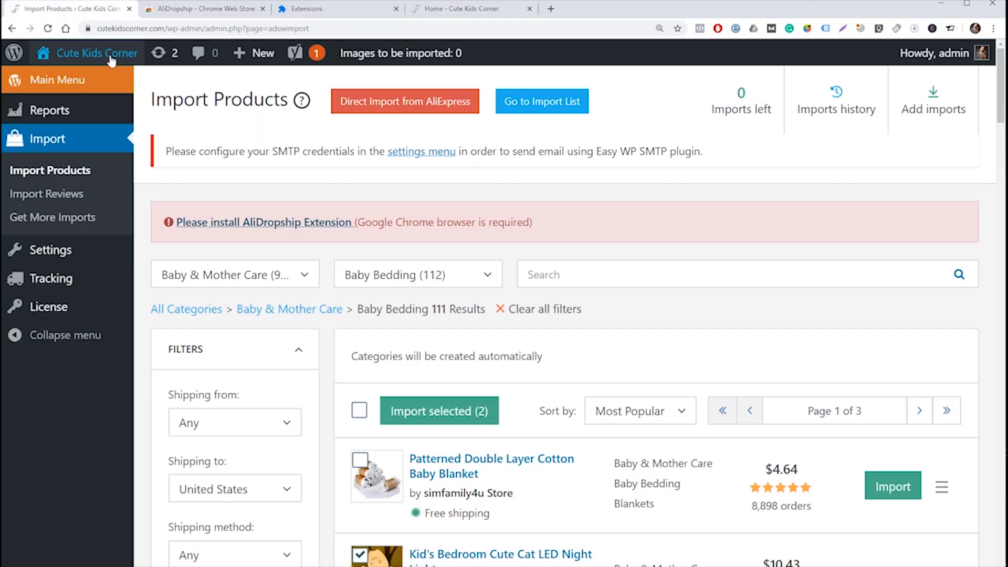
pyautogui.moveTo(111, 61)
pyautogui.click(71, 82)
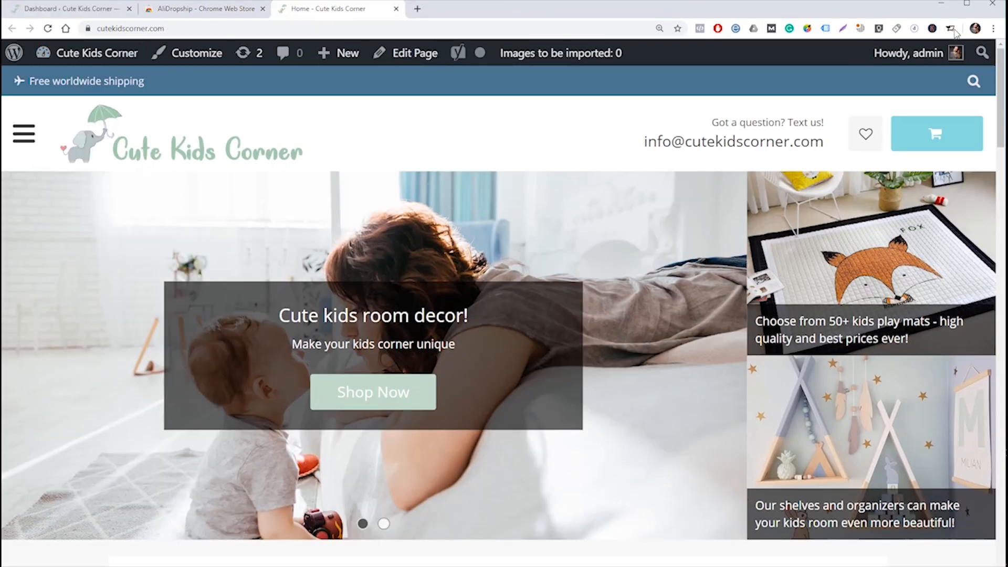
# Authorize the AliDropship extension to access the store.
pyautogui.click(950, 28)
pyautogui.click(932, 96)
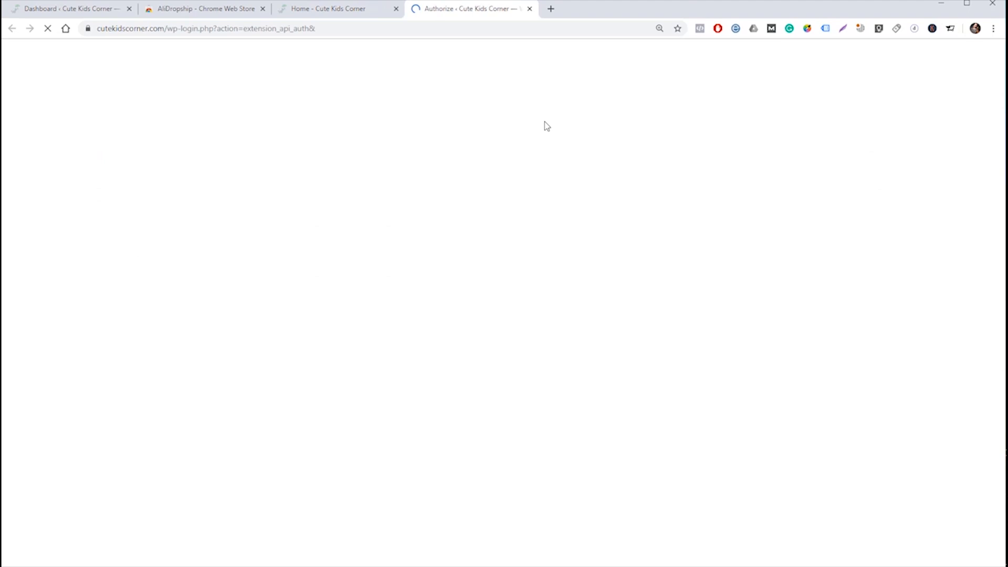
pyautogui.click(417, 347)
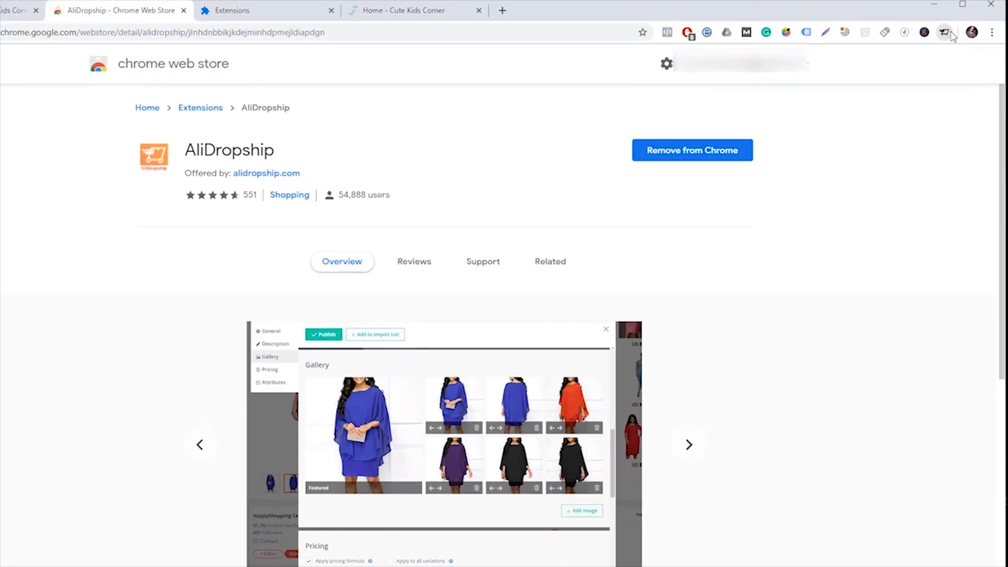
# Connect the extension to the store by adding cutekidscorner.com as its URL.
pyautogui.click(950, 28)
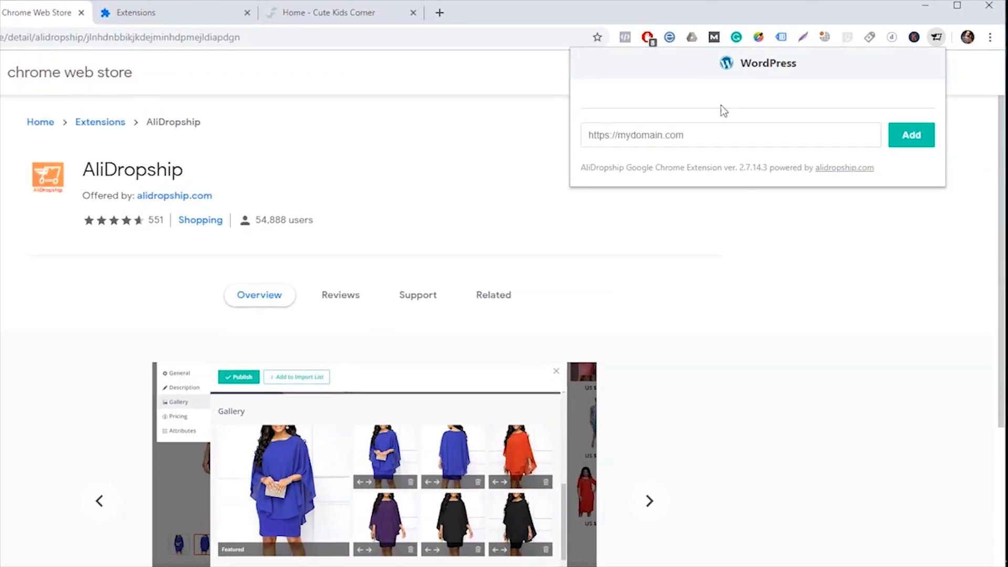
pyautogui.click(688, 138)
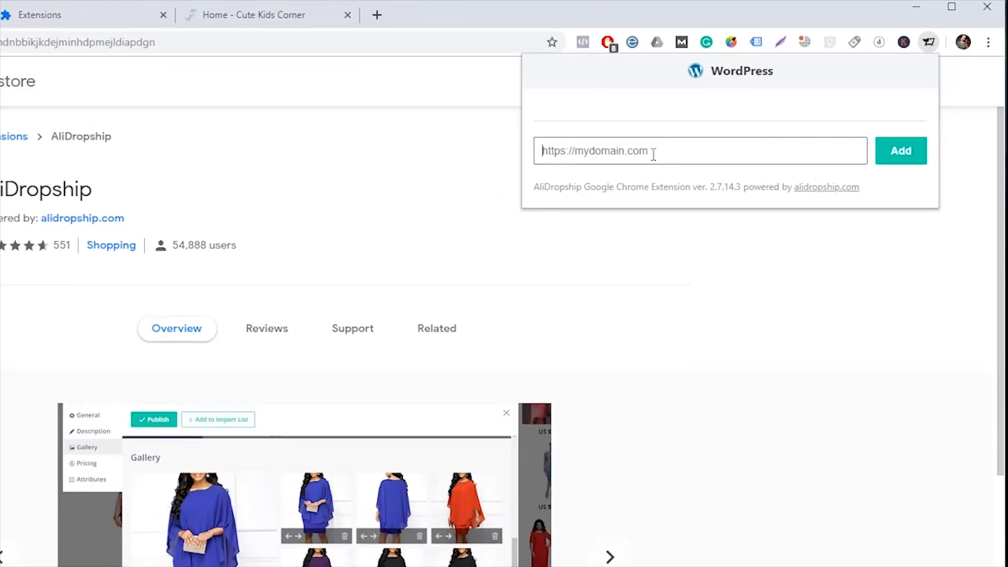
pyautogui.write('cutekidscorner')
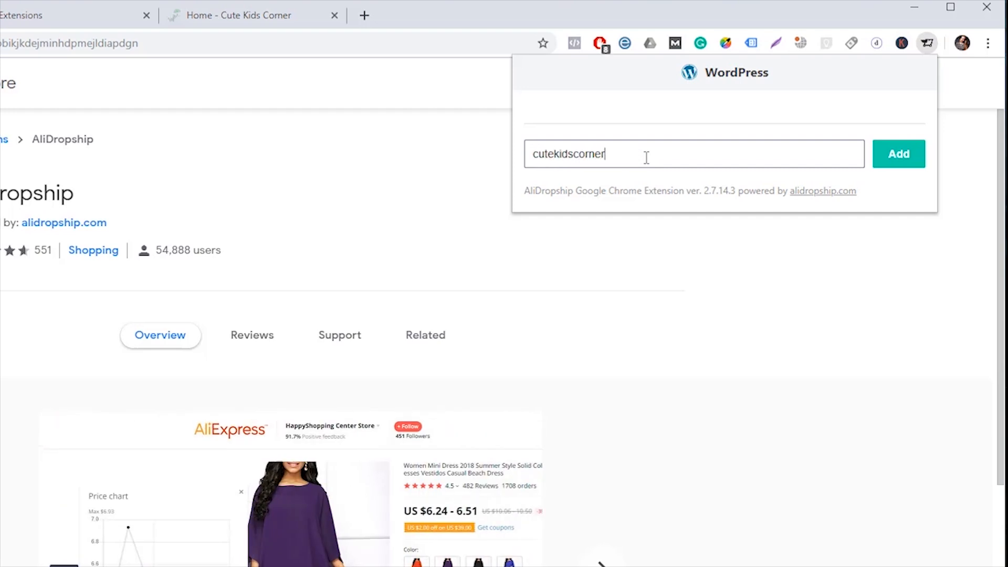
pyautogui.write('.com')
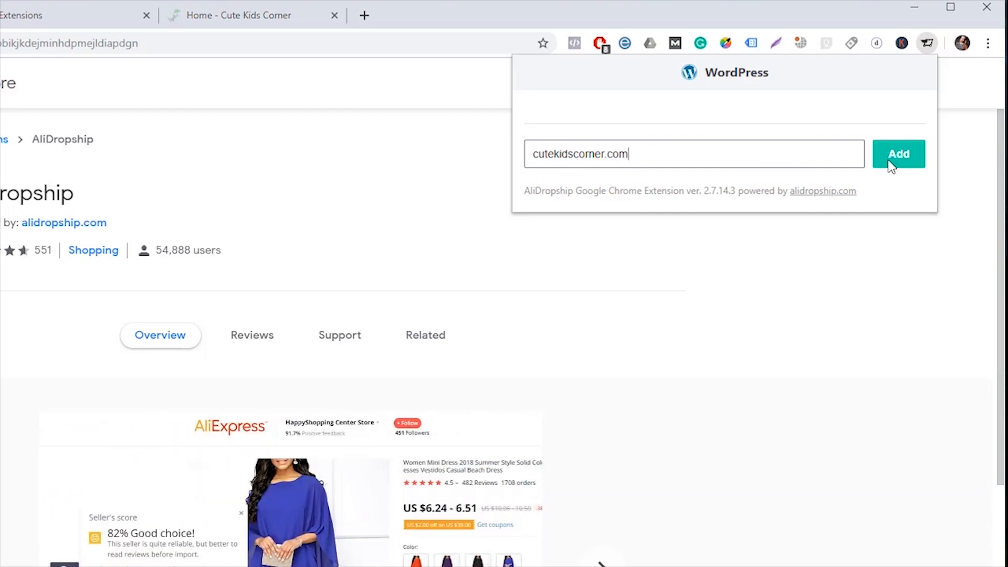
pyautogui.click(891, 166)
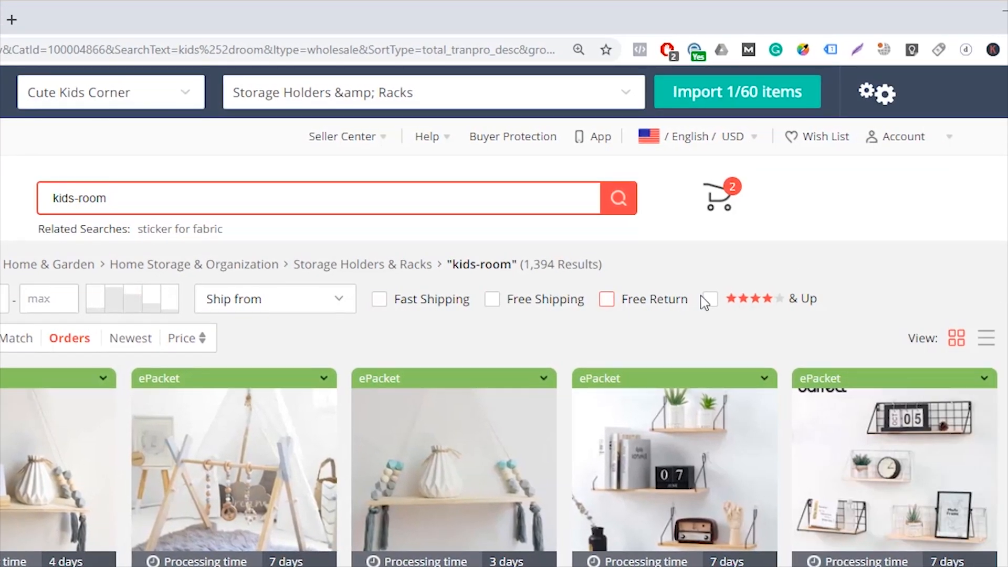
# Filter results to 4 stars & up, set import category to Storage Holders & Racks, and open the first shelf.
pyautogui.click(712, 300)
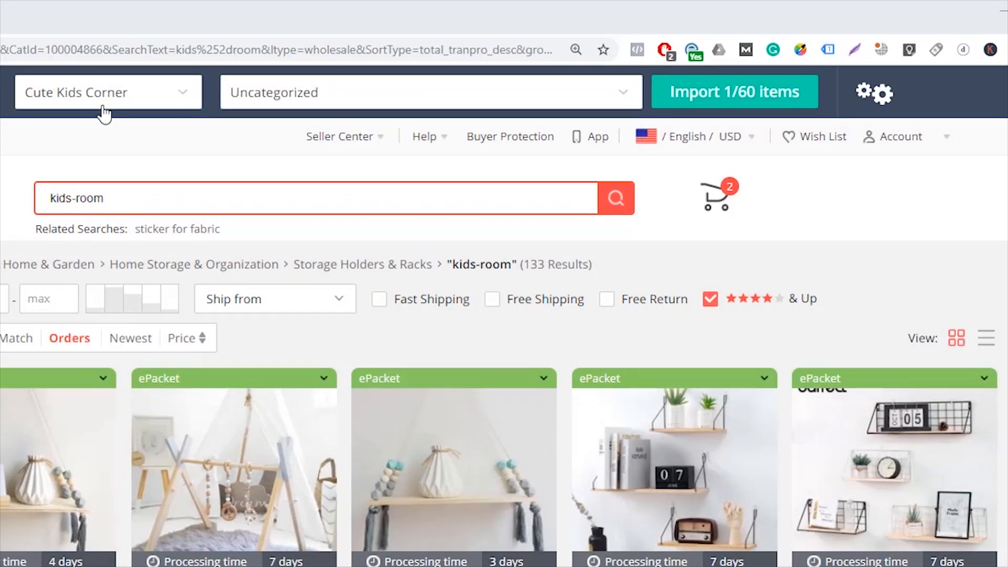
pyautogui.click(307, 100)
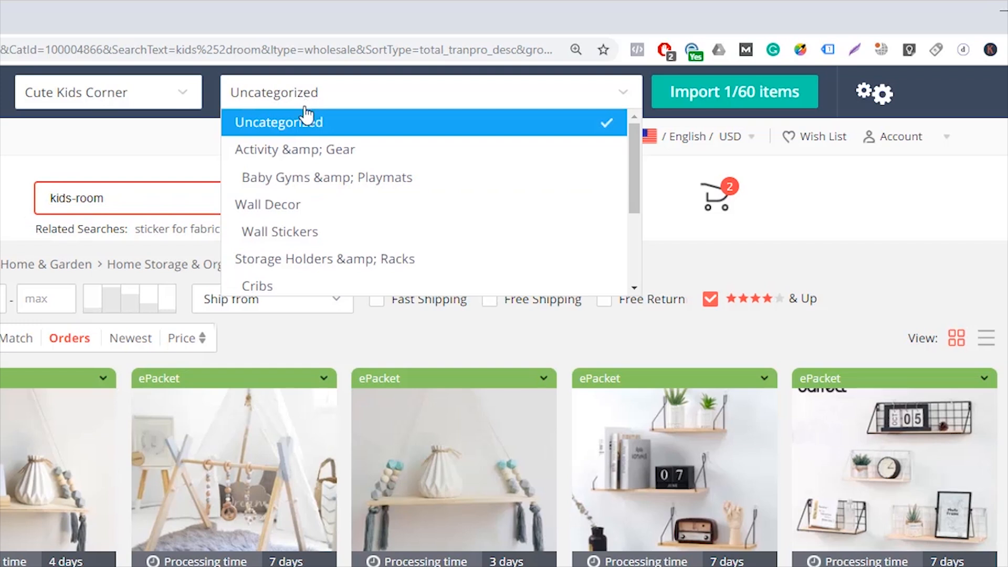
pyautogui.click(301, 271)
pyautogui.rightClick(304, 356)
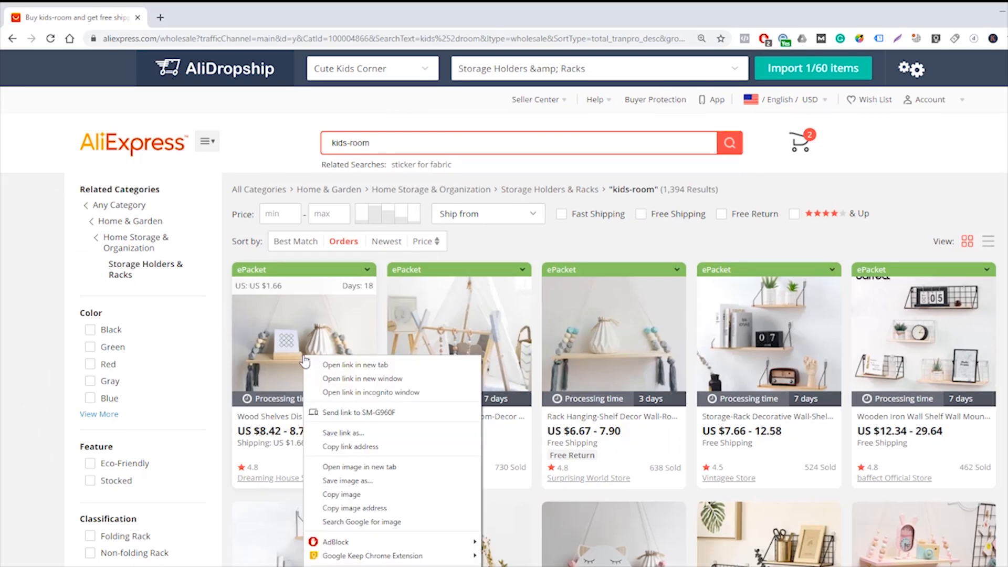
pyautogui.click(355, 365)
pyautogui.hotkey('ctrl', 'Tab')
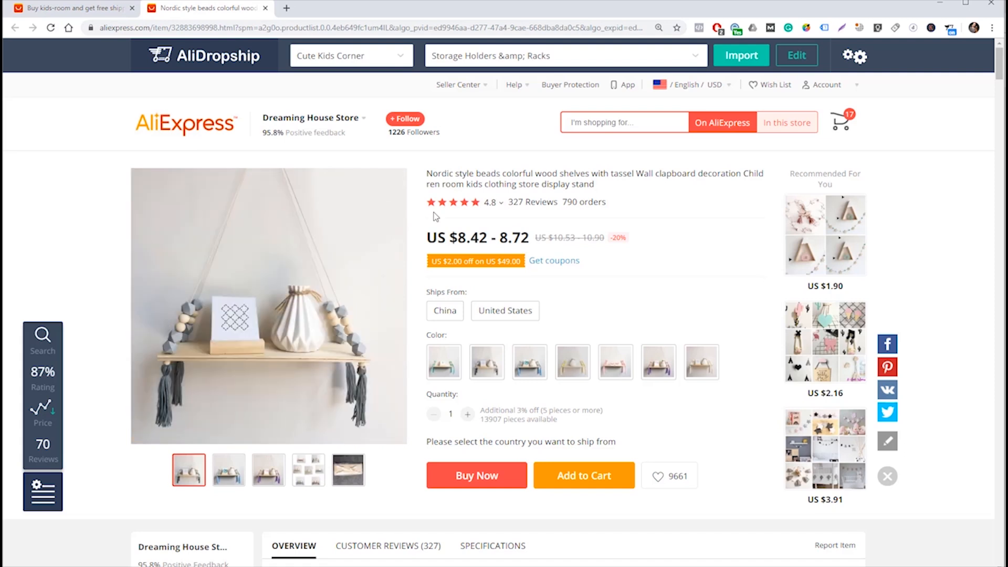
# Check the Nordic beaded shelf's seller rating, price history and review photos, then import it.
pyautogui.click(37, 387)
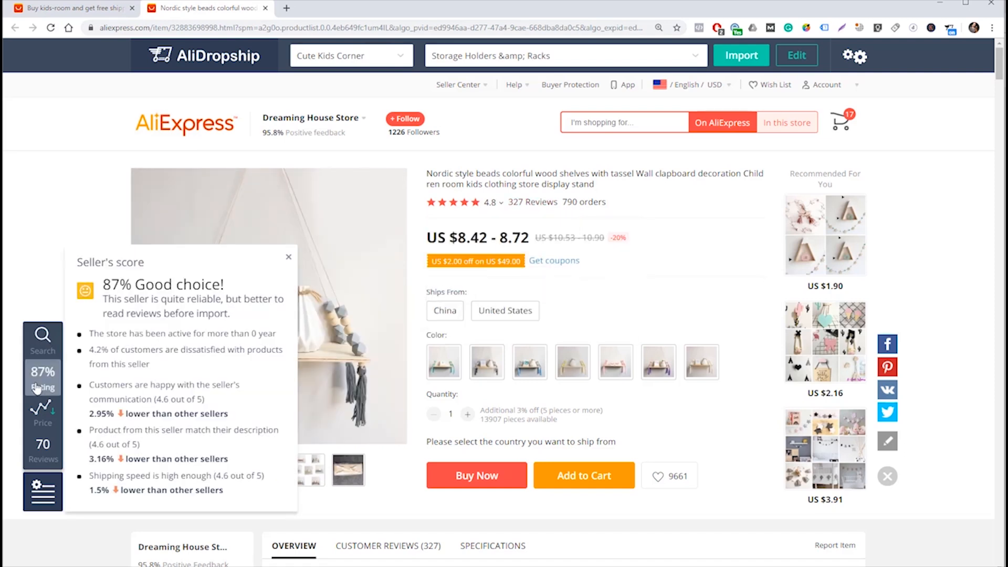
pyautogui.click(44, 428)
pyautogui.click(44, 448)
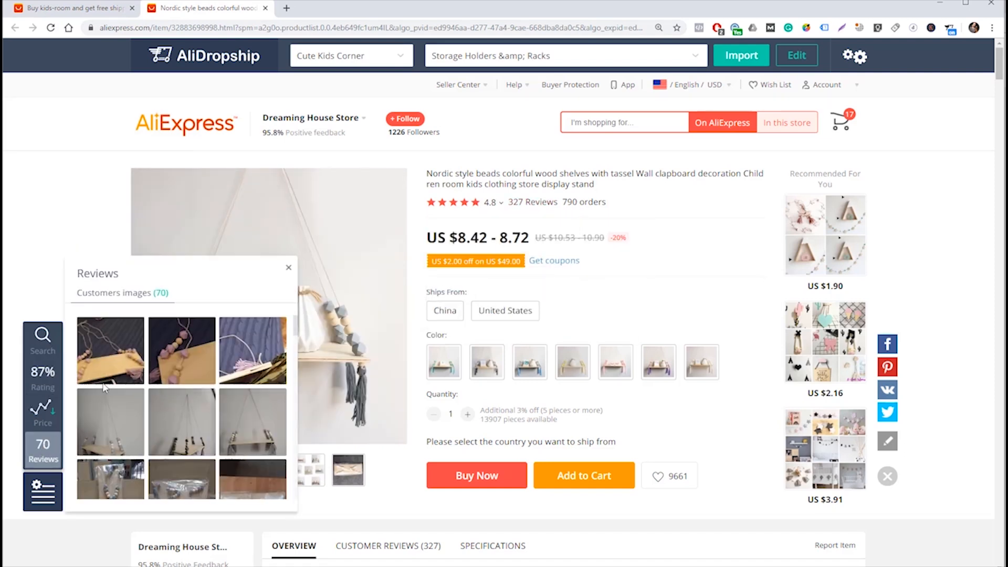
pyautogui.click(239, 391)
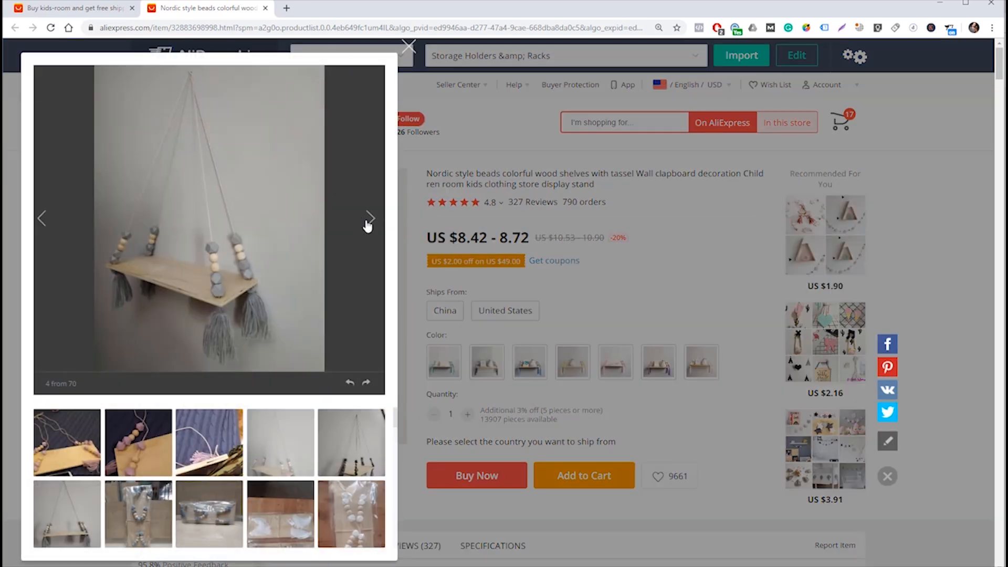
pyautogui.click(367, 224)
pyautogui.click(368, 224)
pyautogui.click(366, 225)
pyautogui.click(371, 227)
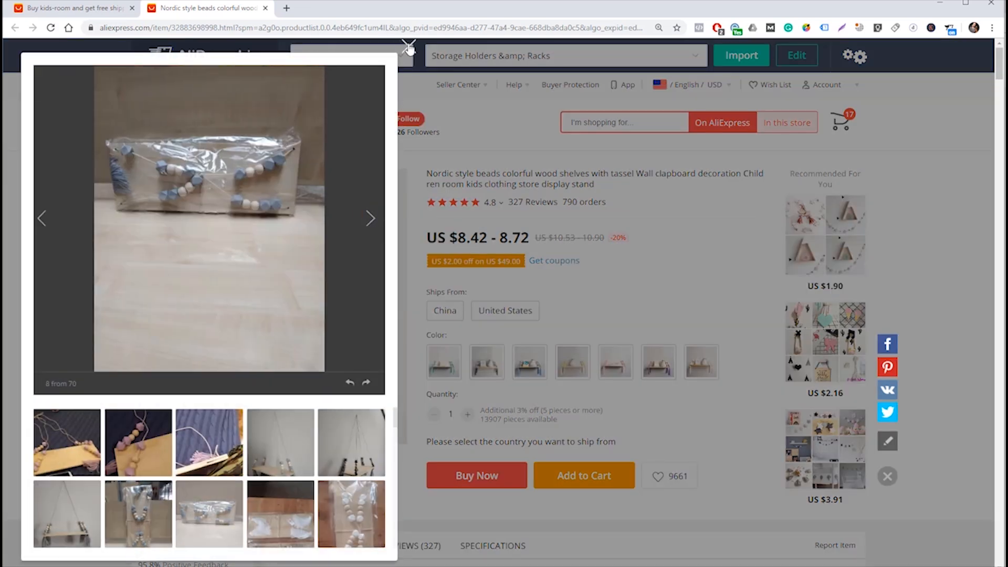
pyautogui.click(408, 47)
pyautogui.scroll(-2, 367, 315)
pyautogui.click(402, 438)
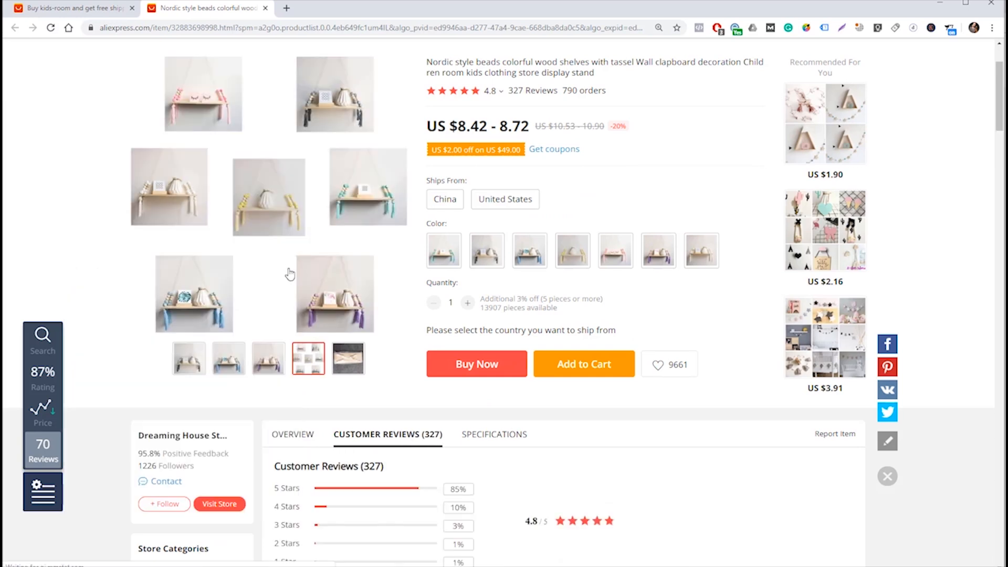
pyautogui.scroll(-2, 431, 396)
pyautogui.scroll(4, 482, 418)
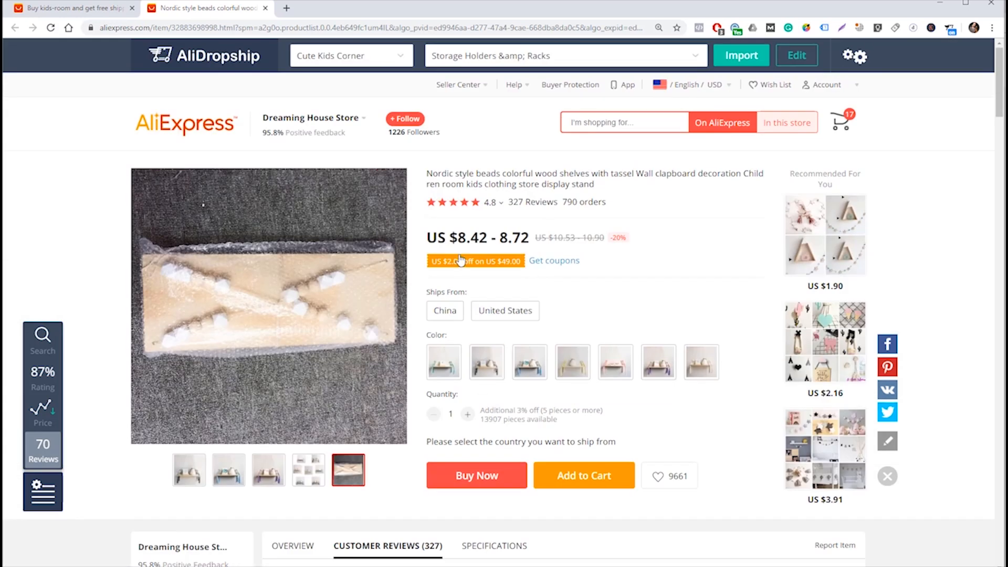
pyautogui.click(729, 67)
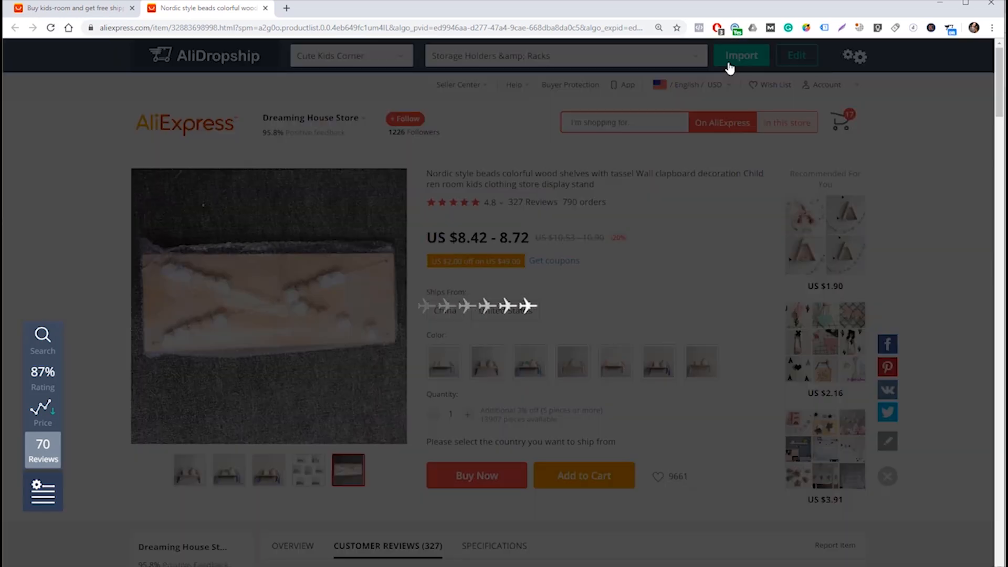
# Open the baby gym and five more kids-room shelf products from the search results in background tabs.
pyautogui.click(89, 8)
pyautogui.middleClick(429, 322)
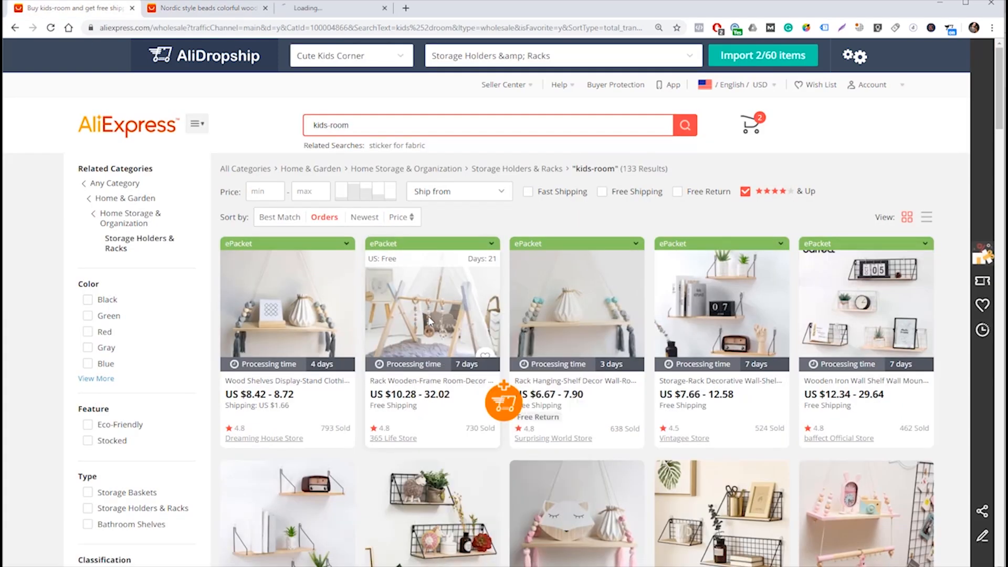
pyautogui.scroll(-3, 525, 289)
pyautogui.middleClick(869, 367)
pyautogui.scroll(-4, 869, 370)
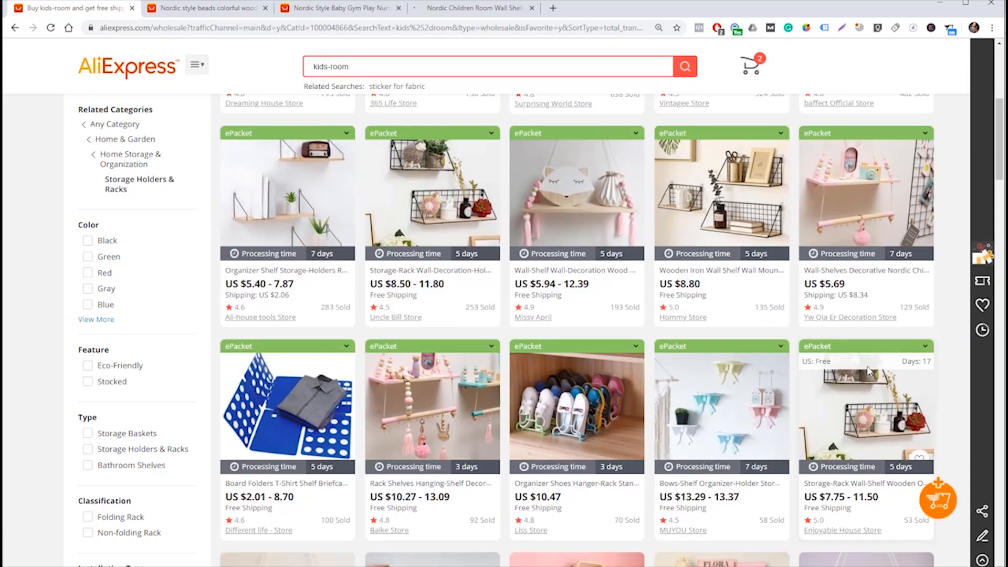
pyautogui.scroll(-4, 735, 388)
pyautogui.rightClick(722, 388)
pyautogui.click(735, 399)
pyautogui.scroll(-2, 569, 398)
pyautogui.scroll(-1, 682, 315)
pyautogui.rightClick(814, 247)
pyautogui.click(829, 257)
pyautogui.scroll(-2, 818, 294)
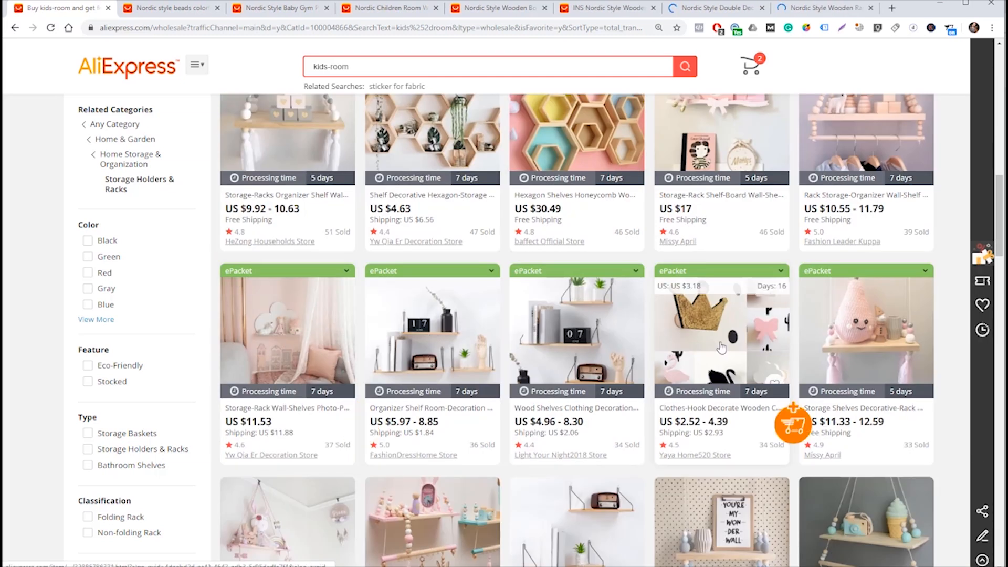
pyautogui.scroll(-3, 722, 347)
pyautogui.middleClick(431, 357)
pyautogui.scroll(-3, 577, 315)
pyautogui.rightClick(719, 202)
pyautogui.click(745, 211)
pyautogui.scroll(-2, 582, 284)
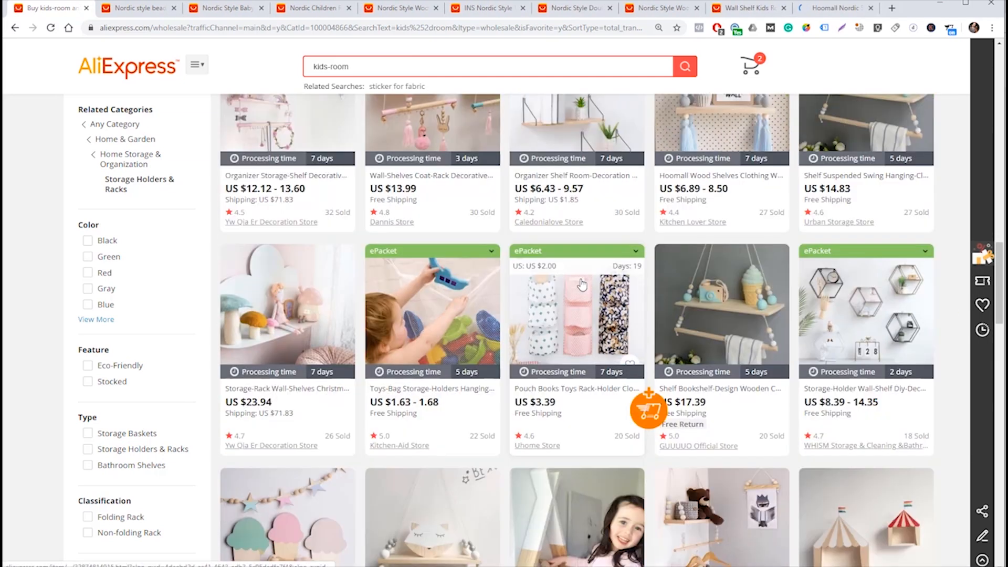
pyautogui.scroll(-3, 581, 284)
pyautogui.scroll(-4, 294, 184)
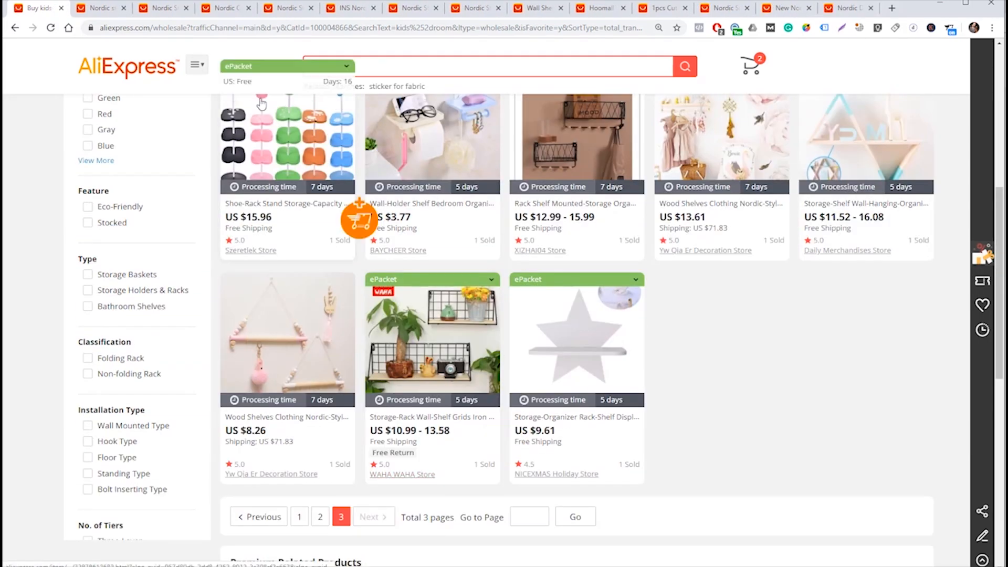
# Move to the baby gym product tab and open AliDropship's product editor before importing.
pyautogui.click(103, 9)
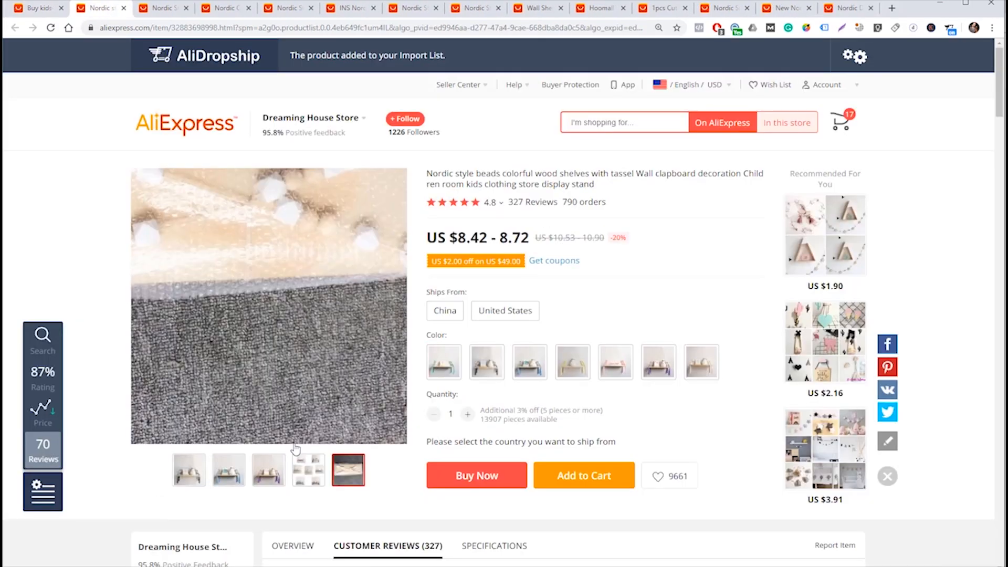
pyautogui.hotkey('ctrl', 'Tab')
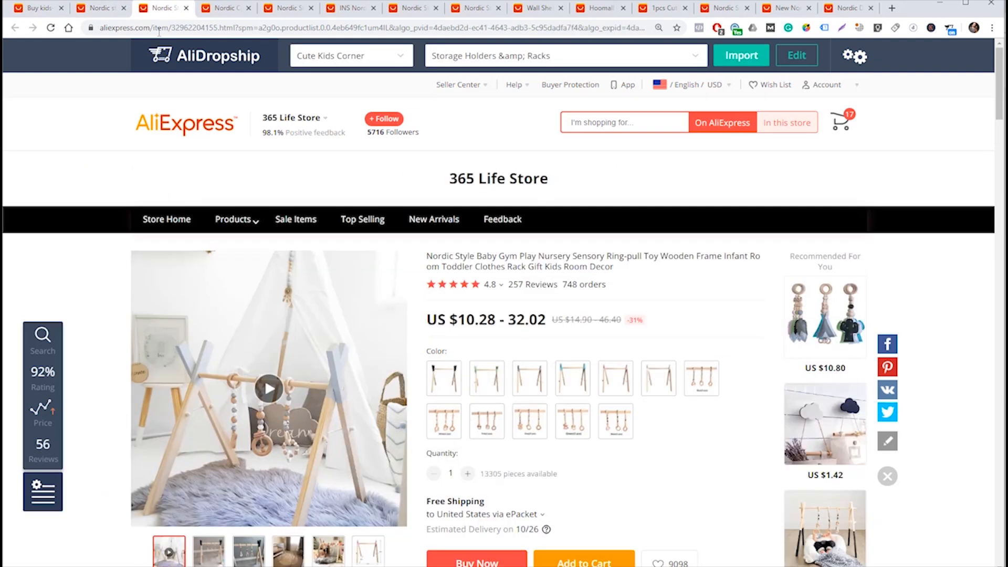
pyautogui.scroll(-1, 41, 454)
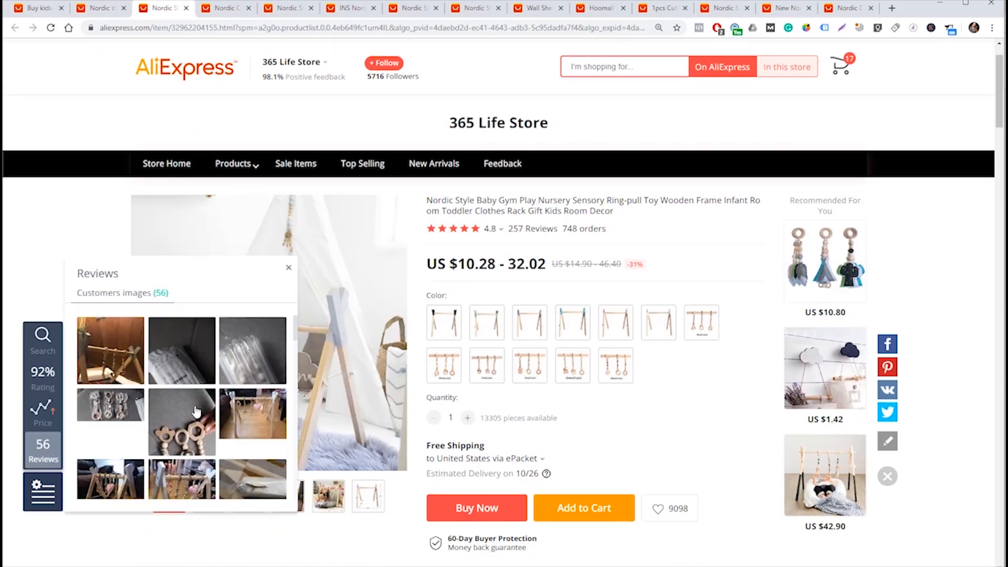
pyautogui.scroll(1, 600, 409)
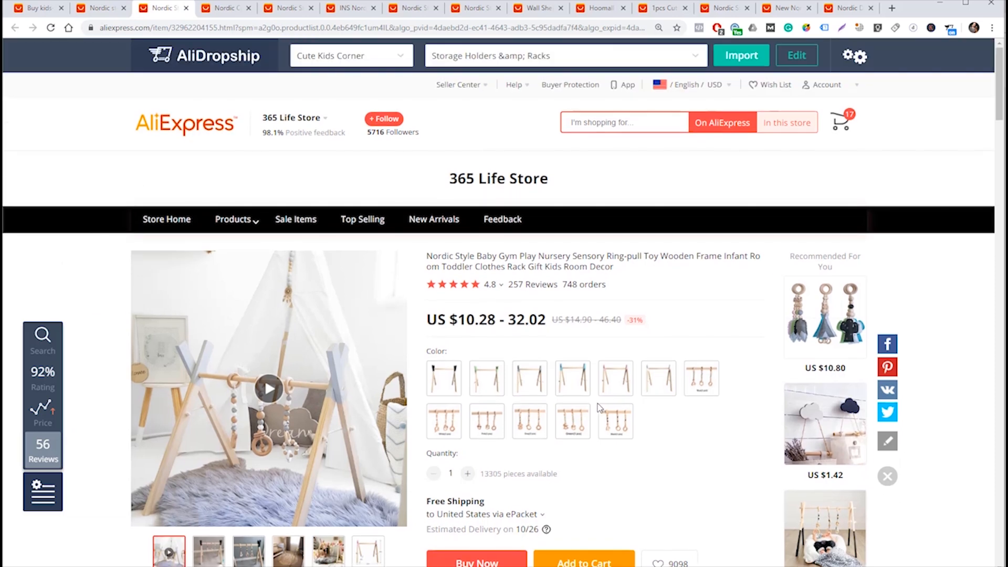
pyautogui.click(785, 62)
# Shorten the product title by deleting its wordy middle, the word 'Baby', and the long tail.
pyautogui.moveTo(309, 172); pyautogui.dragTo(471, 188)
pyautogui.press('BackSpace')
pyautogui.doubleClick(297, 171)
pyautogui.press('BackSpace')
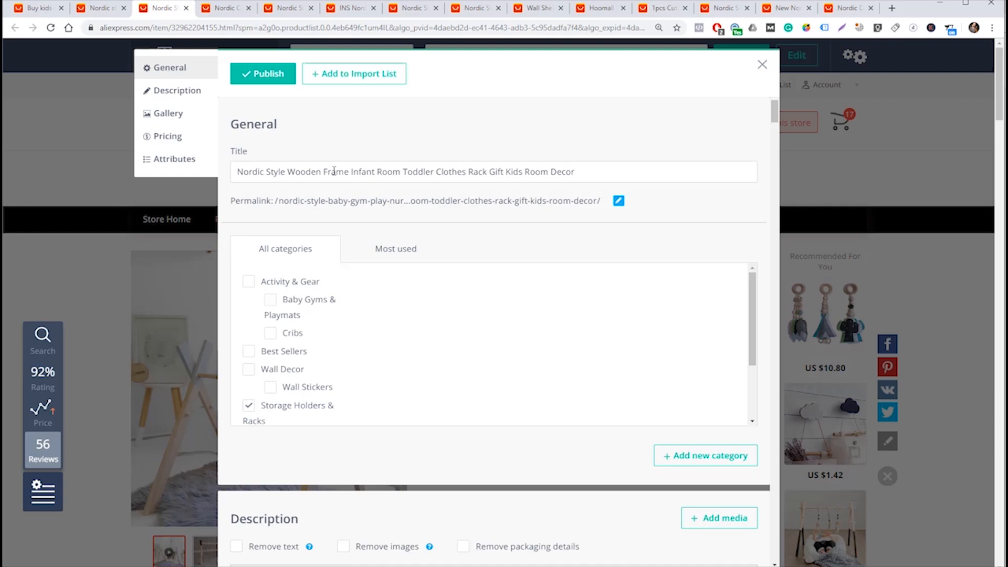
pyautogui.moveTo(351, 172); pyautogui.dragTo(545, 193)
pyautogui.press('BackSpace')
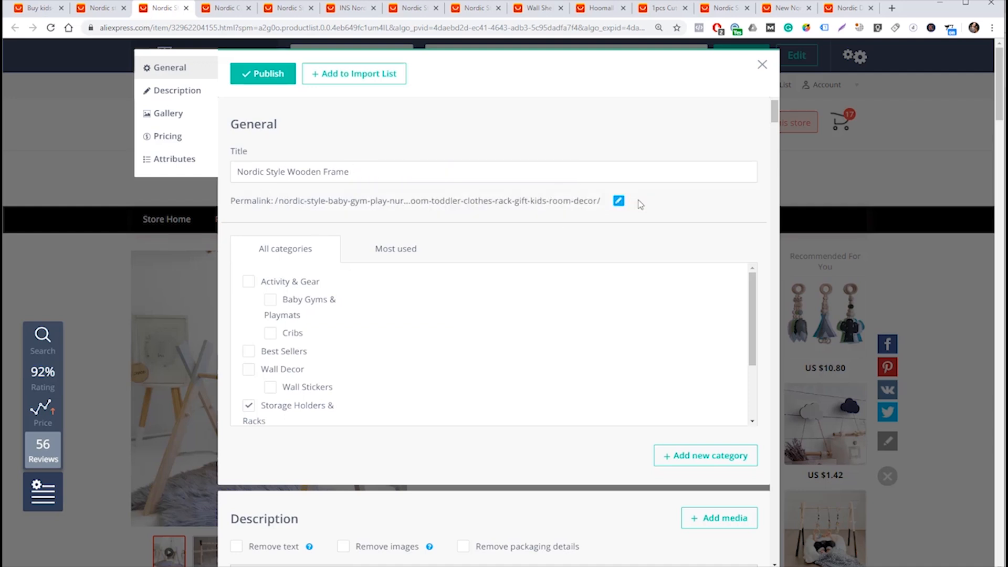
pyautogui.click(618, 201)
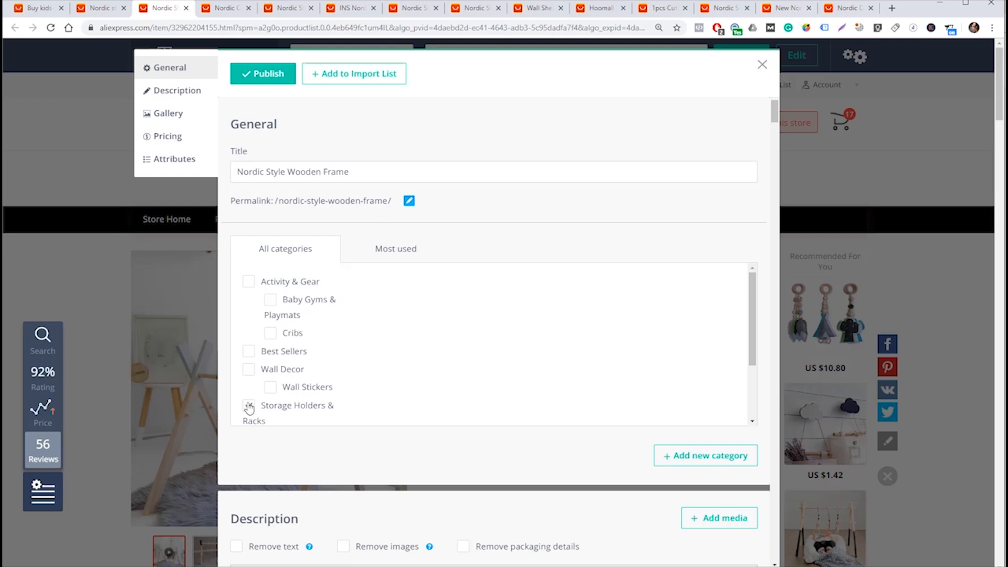
# Remove images from the description, tidy the size and type lines, and delete the Feature text.
pyautogui.scroll(-3, 250, 410)
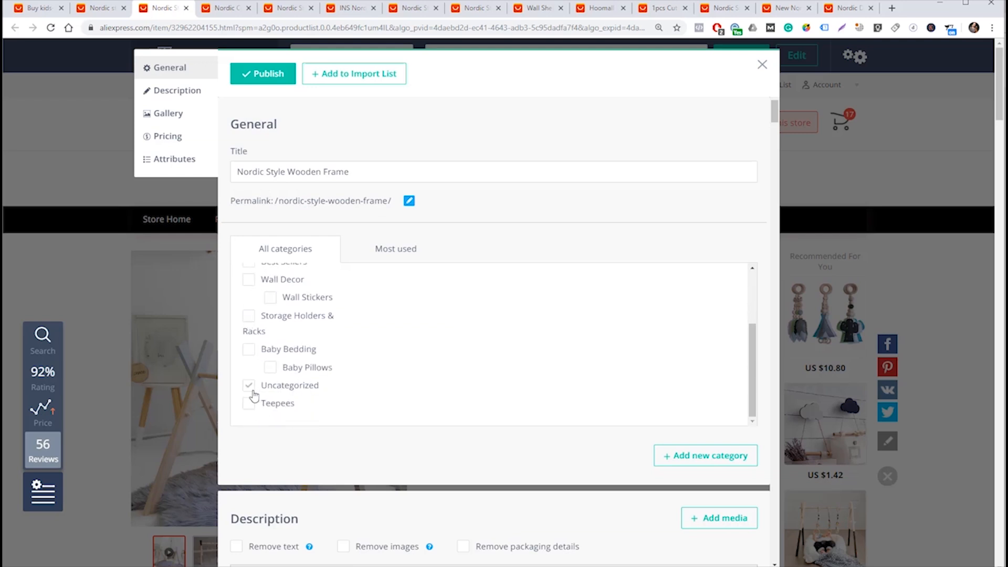
pyautogui.scroll(-6, 500, 409)
pyautogui.scroll(-5, 501, 405)
pyautogui.scroll(5, 503, 398)
pyautogui.click(343, 212)
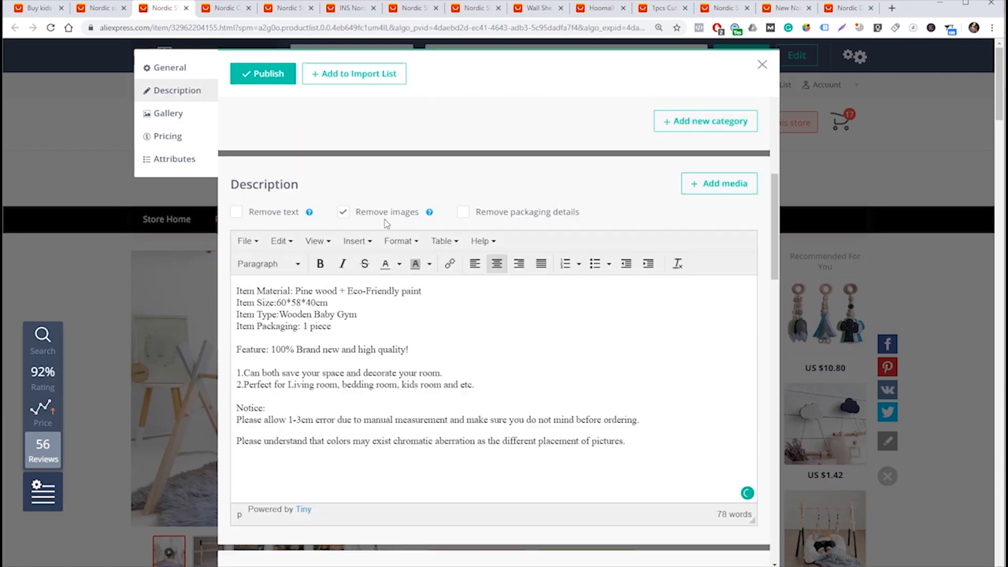
pyautogui.click(277, 303)
pyautogui.click(279, 315)
pyautogui.moveTo(236, 350); pyautogui.dragTo(349, 436)
pyautogui.press('BackSpace')
# Delete the remaining description text after the specs and add a space before cm.
pyautogui.click(265, 388)
pyautogui.tripleClick(486, 361)
pyautogui.press('BackSpace')
pyautogui.scroll(1, 351, 355)
pyautogui.click(319, 361)
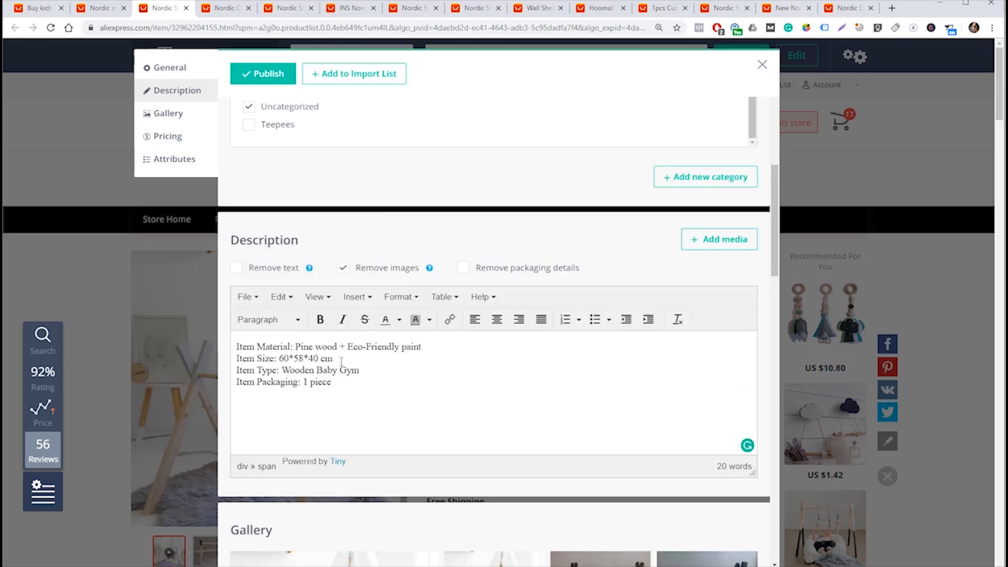
pyautogui.scroll(-4, 336, 388)
pyautogui.scroll(-6, 334, 392)
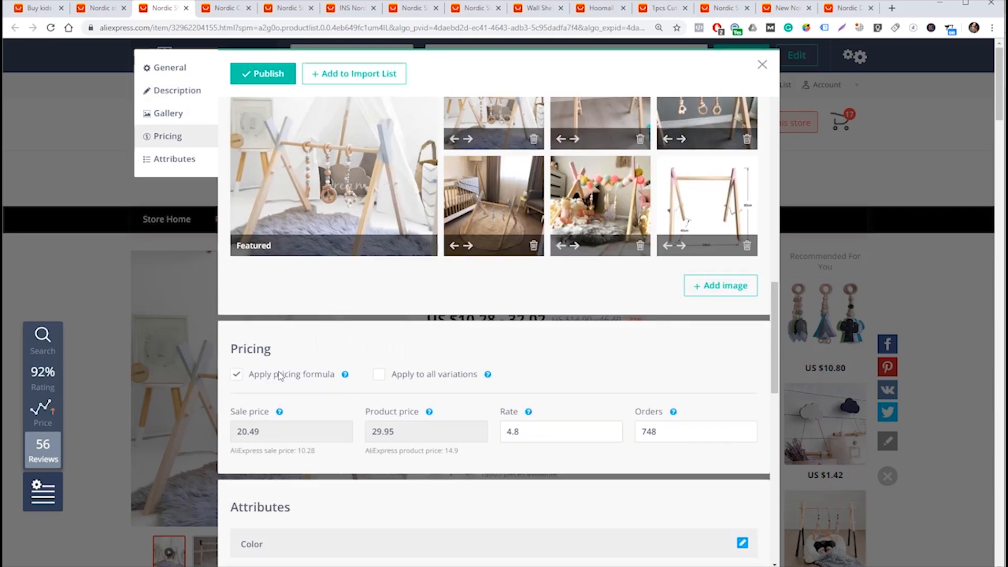
pyautogui.scroll(-6, 373, 395)
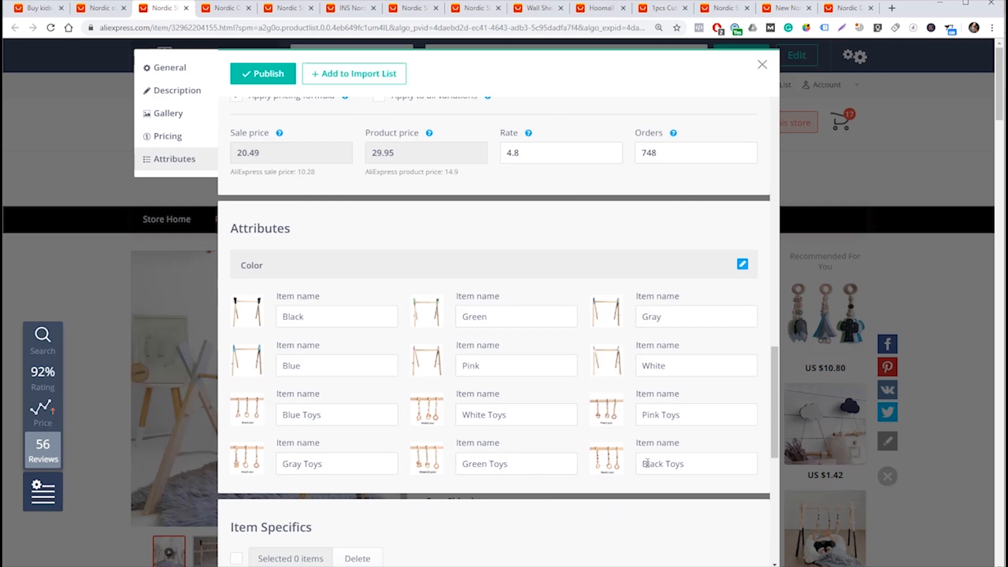
pyautogui.scroll(-1, 429, 449)
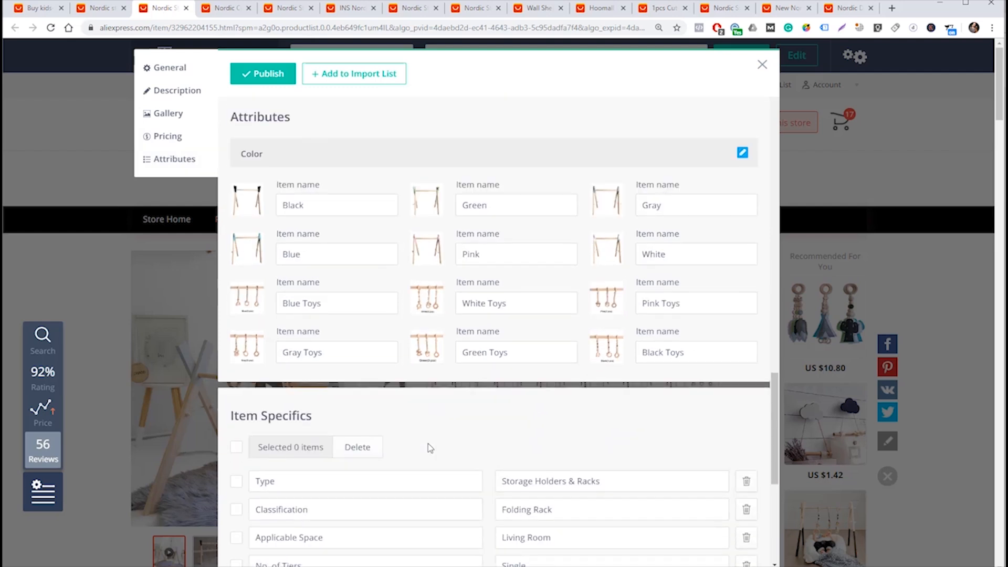
pyautogui.scroll(-4, 430, 447)
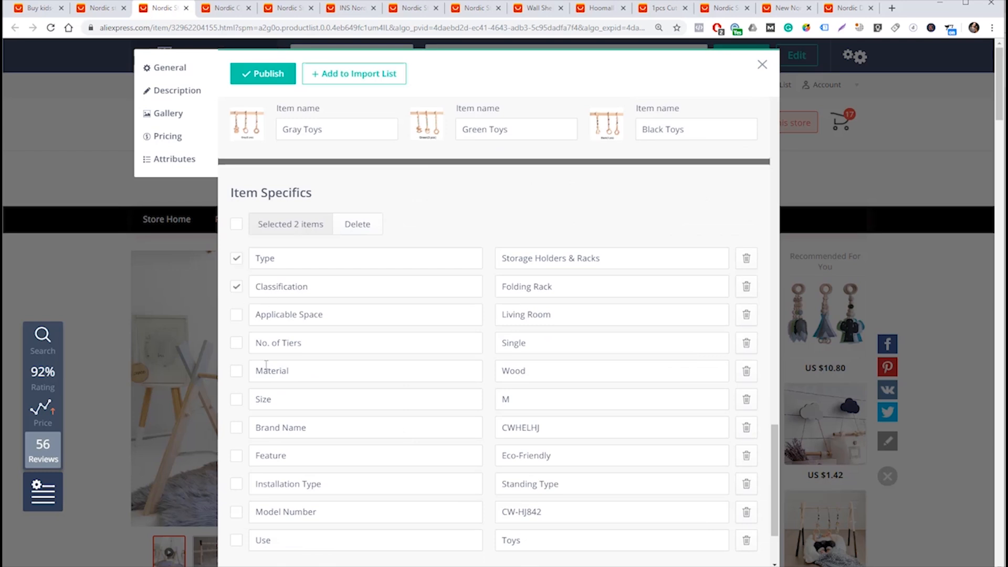
pyautogui.scroll(-1, 242, 423)
# Tick the Material item-specifics row, add an empty row, and publish the product.
pyautogui.click(236, 315)
pyautogui.scroll(-1, 238, 294)
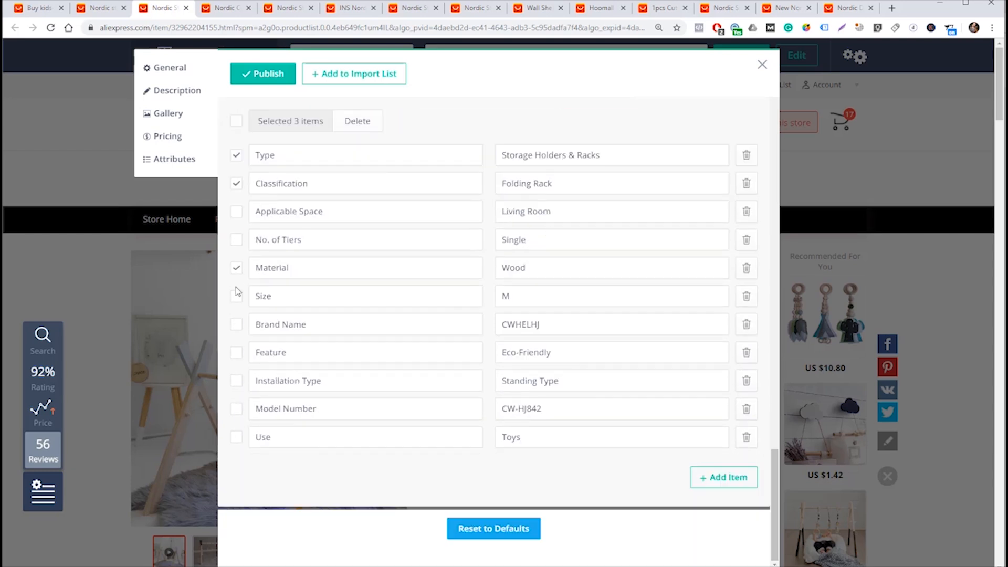
pyautogui.scroll(-1, 670, 475)
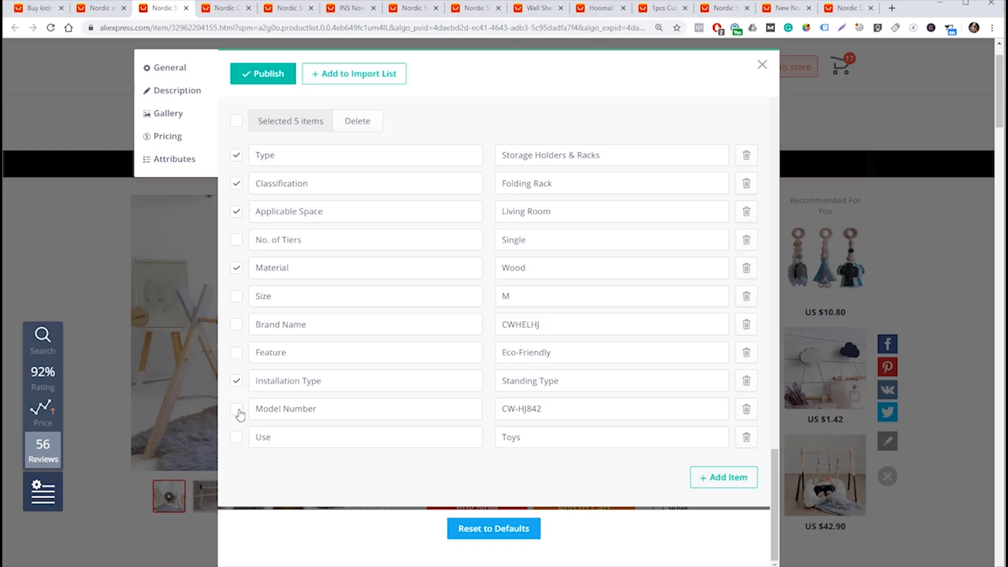
pyautogui.click(700, 485)
pyautogui.scroll(10, 444, 466)
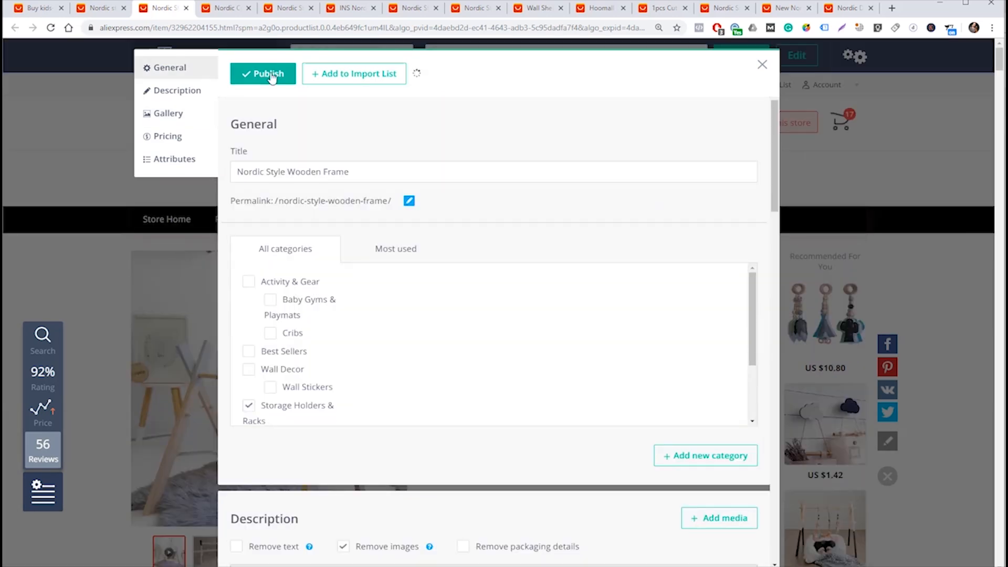
pyautogui.click(246, 73)
pyautogui.scroll(-2, 343, 192)
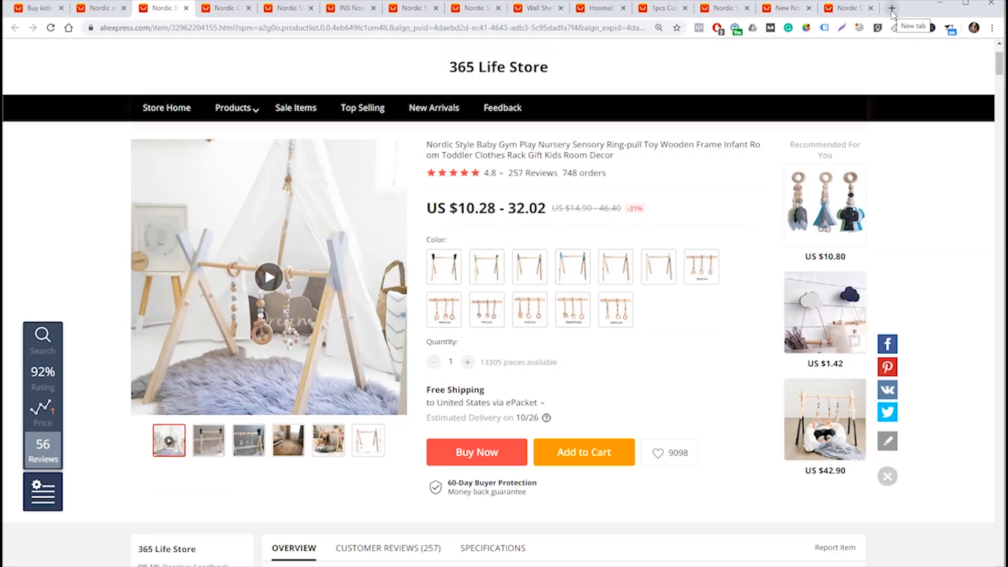
# Import the Nordic Design Wood Triangular wall shelf to the store.
pyautogui.click(231, 9)
pyautogui.click(740, 56)
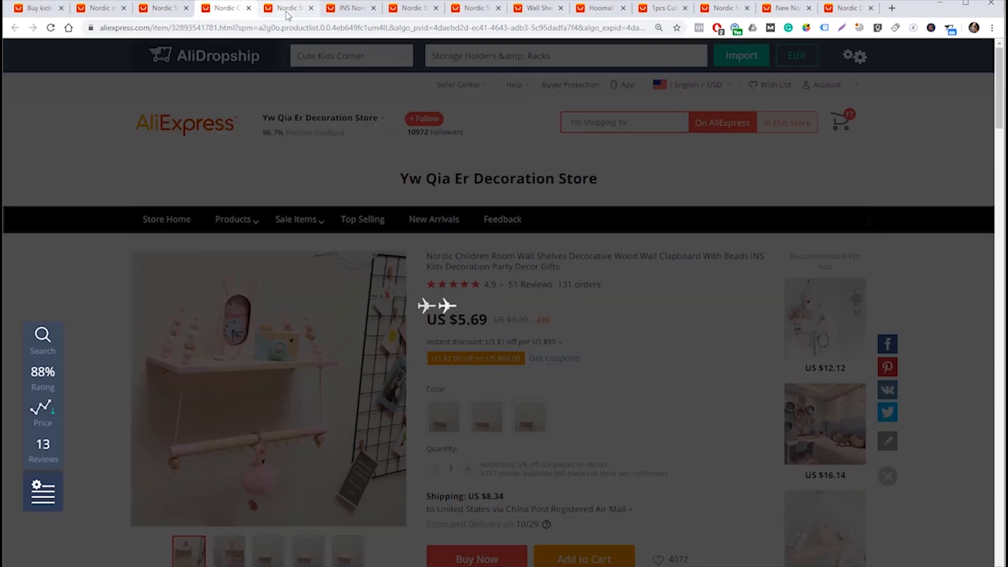
pyautogui.click(287, 8)
pyautogui.click(353, 9)
# Open customer reviews and enlarge review photos on two other shelf listings, then close them.
pyautogui.click(45, 448)
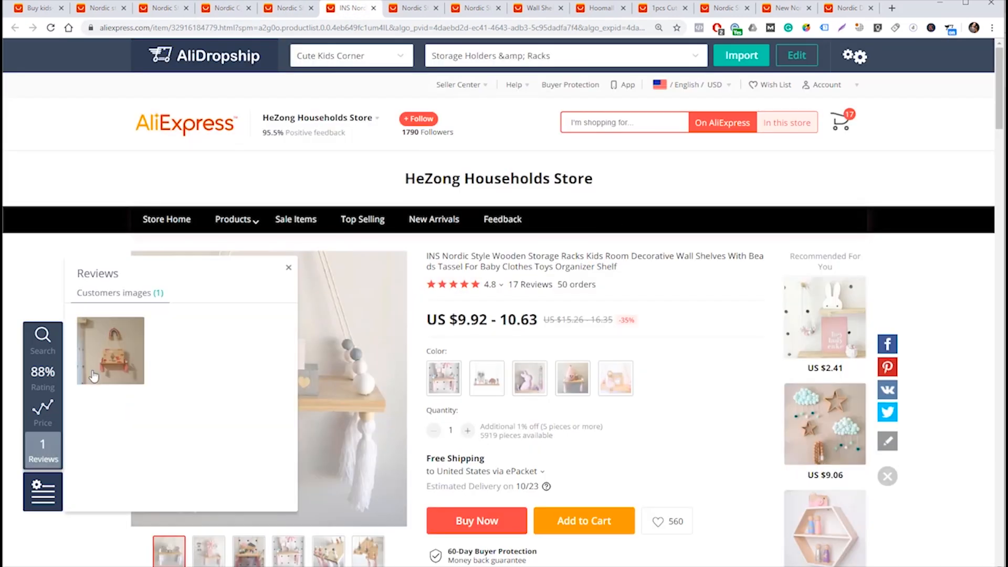
pyautogui.click(111, 355)
pyautogui.click(373, 8)
pyautogui.click(43, 448)
pyautogui.click(111, 352)
pyautogui.click(370, 218)
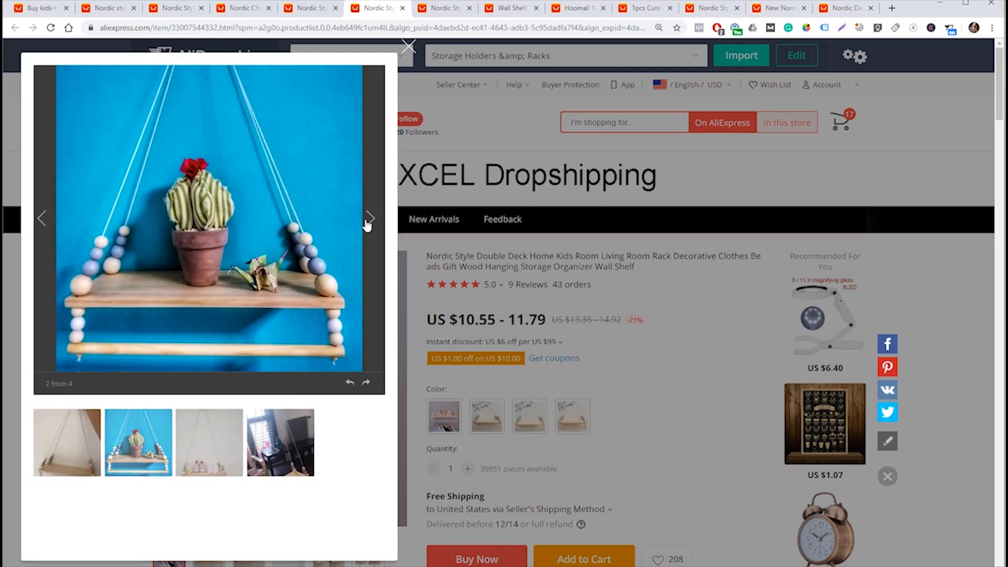
pyautogui.click(403, 8)
# View another listing's review photo and jump to its full Customer Reviews section.
pyautogui.click(42, 451)
pyautogui.click(111, 350)
pyautogui.click(408, 47)
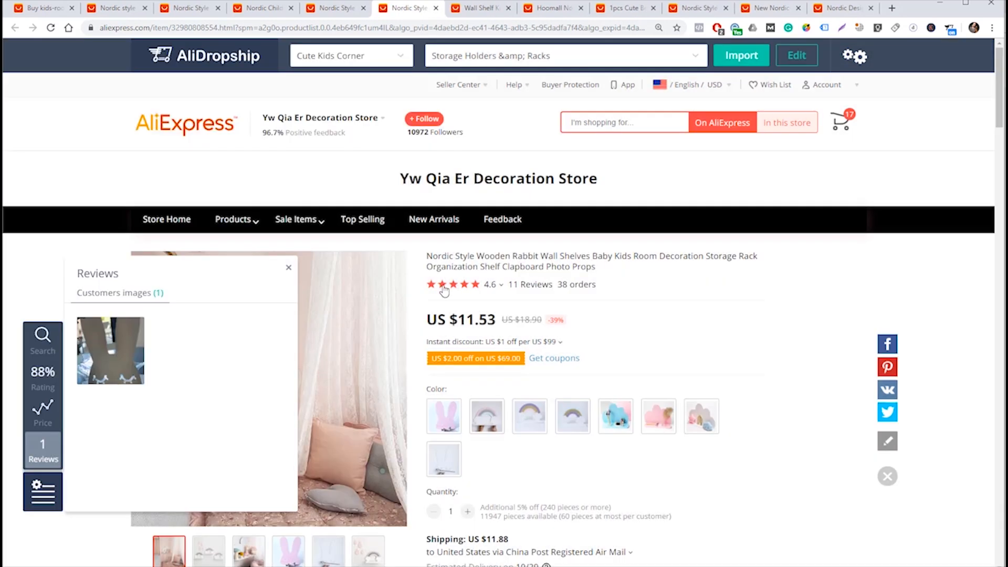
pyautogui.scroll(-6, 570, 259)
pyautogui.click(386, 363)
pyautogui.click(288, 268)
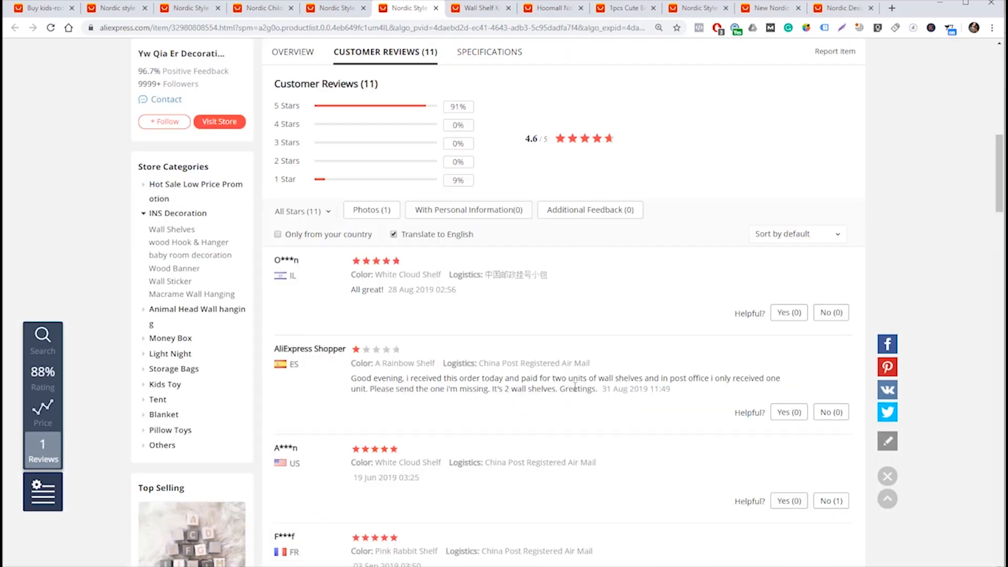
pyautogui.scroll(-4, 477, 412)
# Return to the wall shelf page and open the store's Import List.
pyautogui.click(459, 10)
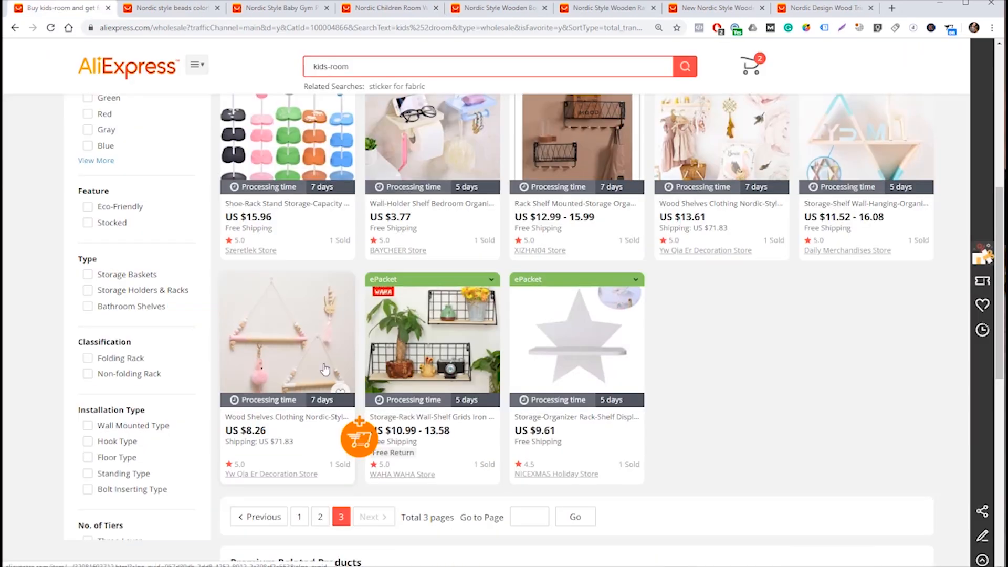
pyautogui.scroll(15, 592, 370)
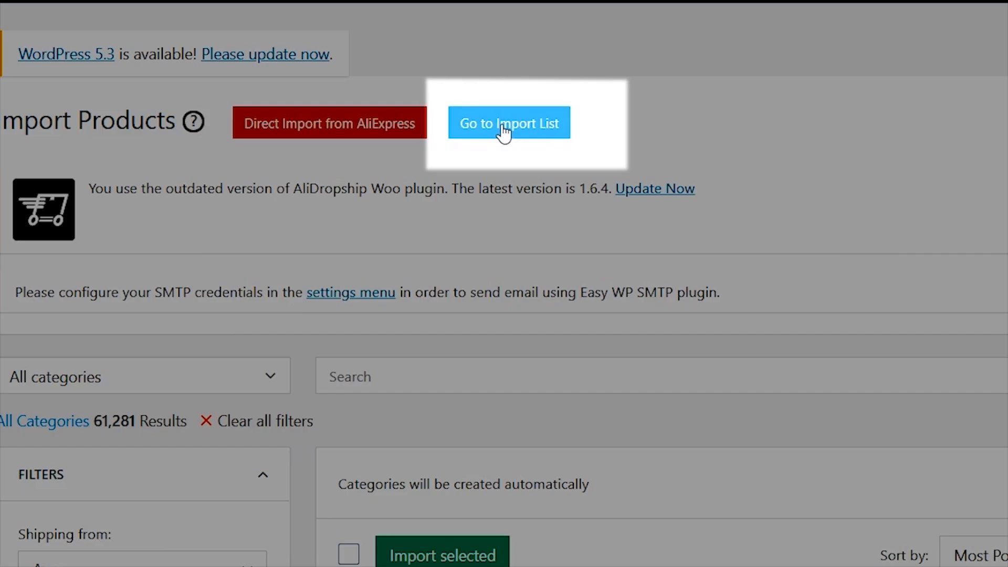
pyautogui.click(504, 126)
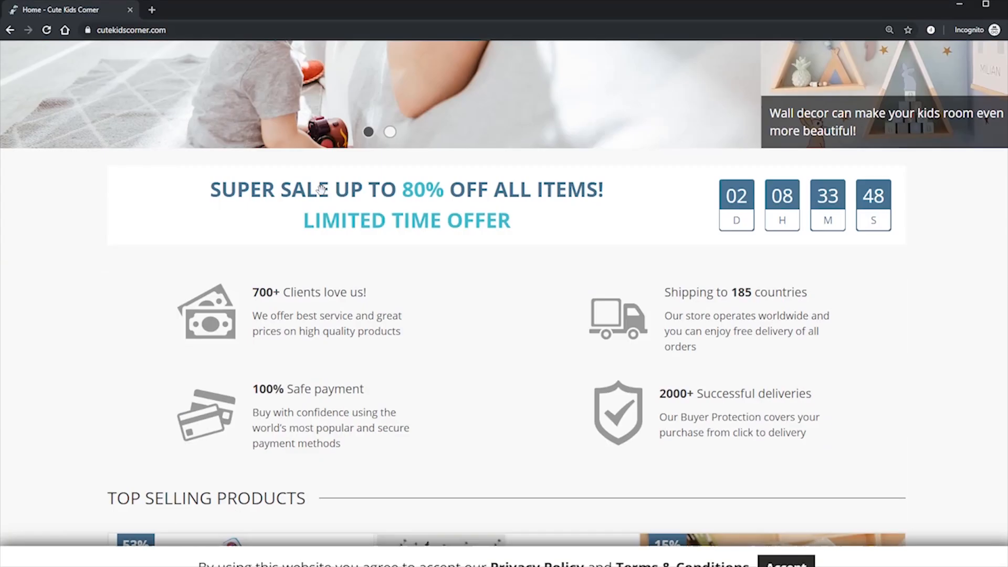
# Open the Nordic Style Wooden Frame from New Arrivals and view its third and fourth gallery photos.
pyautogui.scroll(-15, 290, 285)
pyautogui.scroll(-2, 289, 285)
pyautogui.click(289, 285)
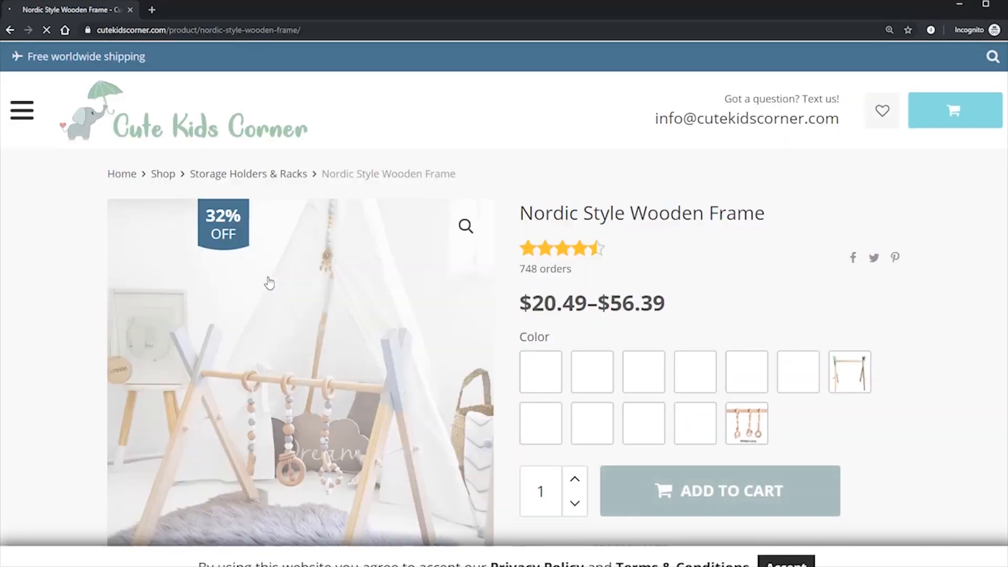
pyautogui.scroll(-4, 278, 271)
pyautogui.scroll(-3, 279, 271)
pyautogui.scroll(3, 341, 315)
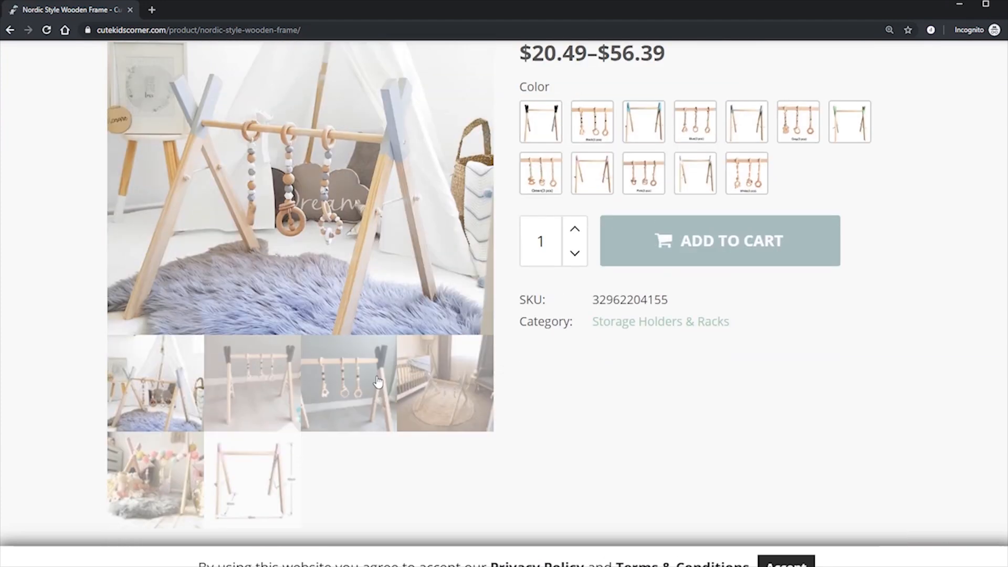
pyautogui.click(461, 474)
pyautogui.click(367, 475)
# Preview the colour options and pick Green(3 pcs).
pyautogui.click(592, 202)
pyautogui.click(695, 205)
pyautogui.click(787, 208)
pyautogui.click(592, 255)
pyautogui.click(549, 258)
pyautogui.scroll(1, 550, 257)
pyautogui.scroll(-10, 550, 258)
# View the product's Item specifics and Shipping & Payment tabs.
pyautogui.click(294, 254)
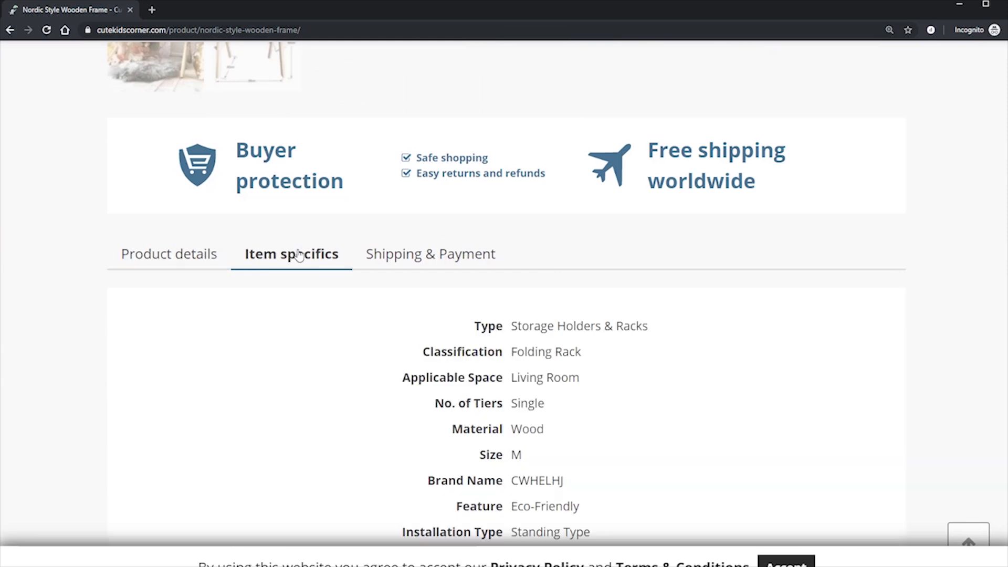
pyautogui.scroll(-2, 373, 185)
pyautogui.click(415, 139)
pyautogui.scroll(-7, 370, 229)
pyautogui.scroll(3, 362, 254)
pyautogui.scroll(-12, 362, 254)
pyautogui.scroll(-1, 450, 224)
pyautogui.moveTo(430, 216); pyautogui.dragTo(580, 227)
pyautogui.click(440, 233)
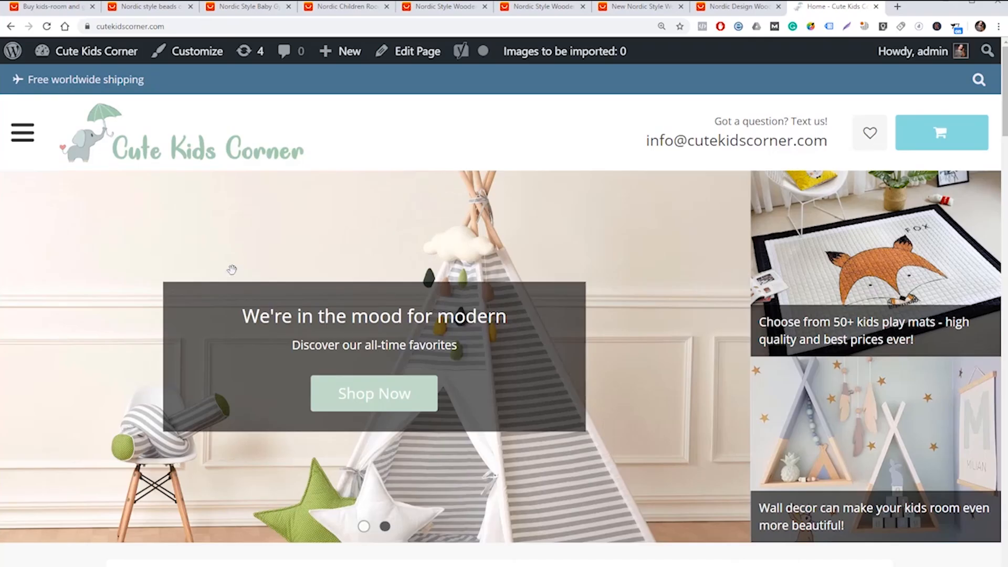
# Go to the AliDropship Import Reviews settings in the store admin.
pyautogui.moveTo(44, 53)
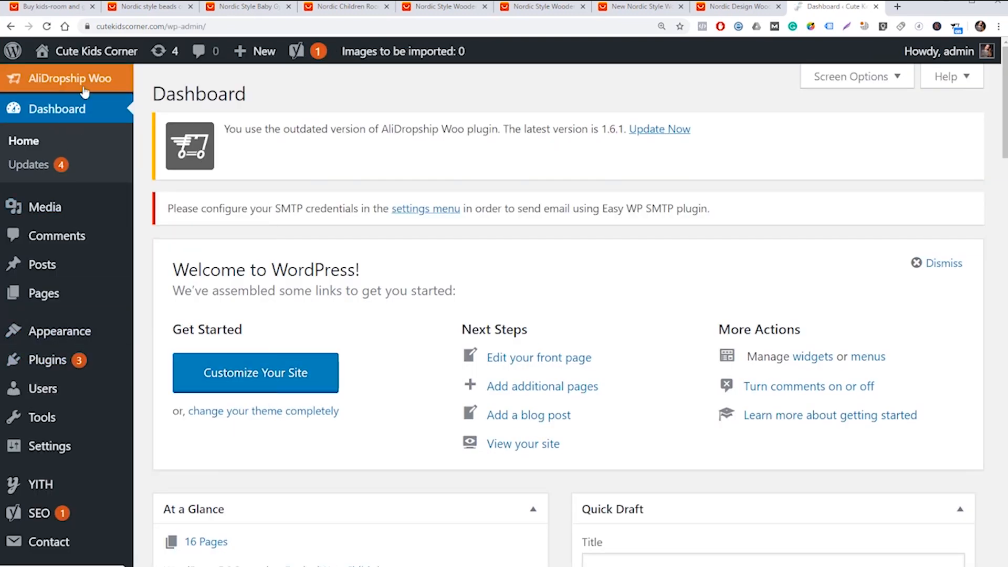
pyautogui.click(84, 80)
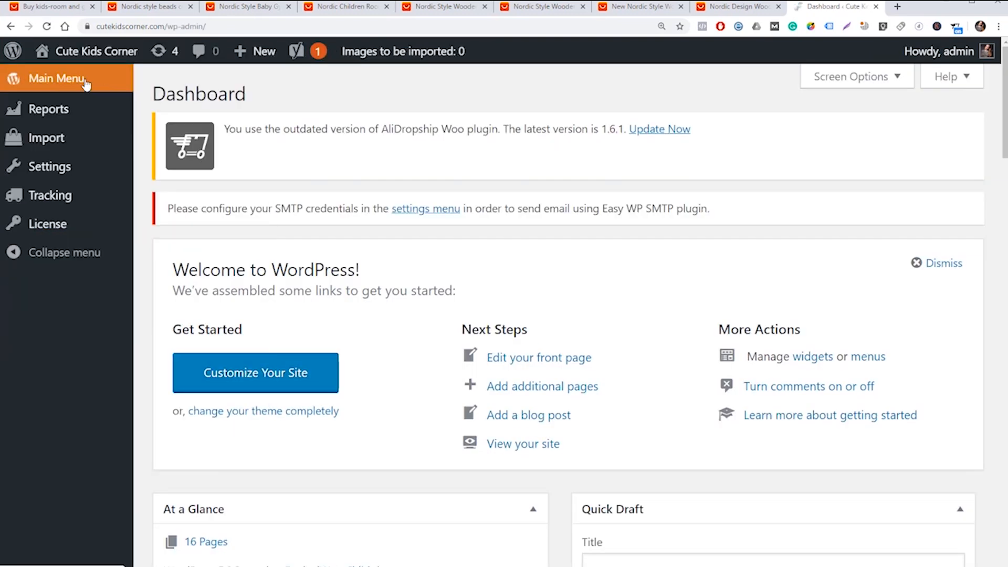
pyautogui.click(63, 138)
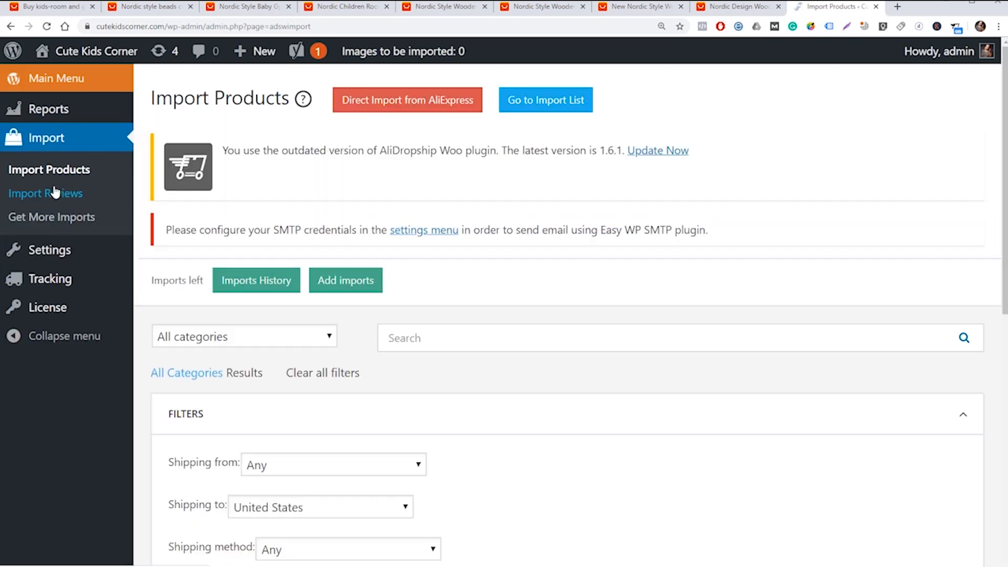
pyautogui.click(55, 199)
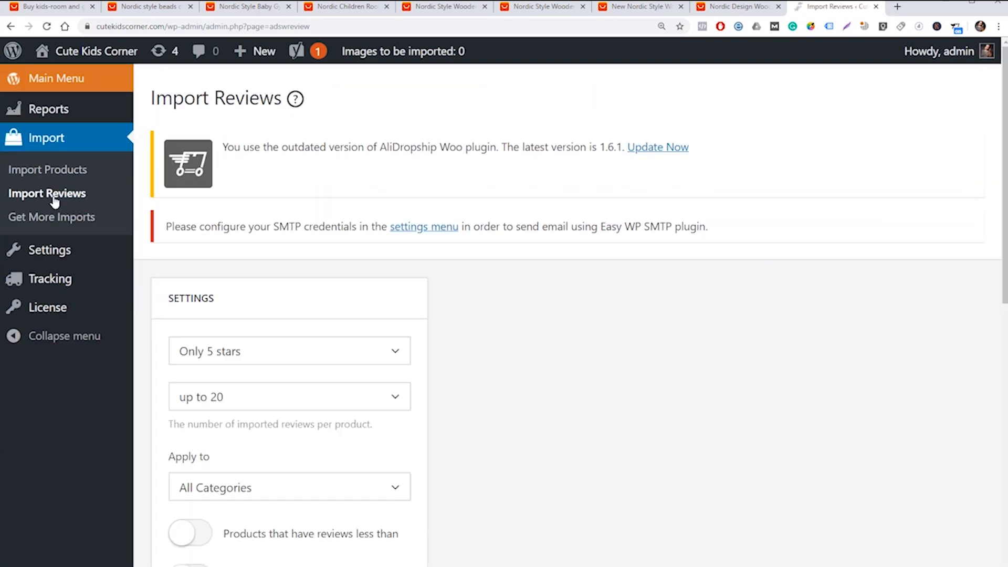
# Set reviews to be translated into English and limited to reviews with images.
pyautogui.scroll(-3, 262, 418)
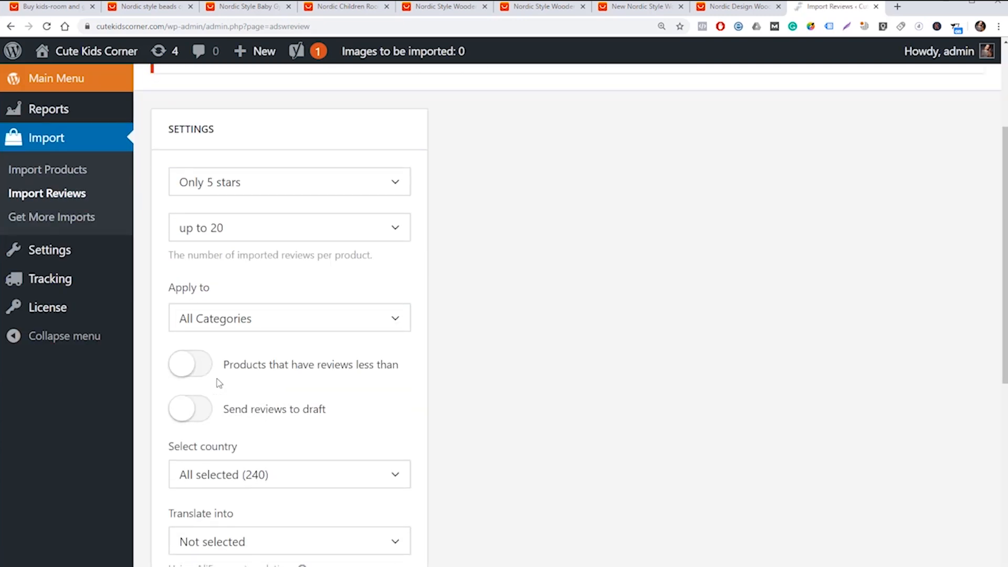
pyautogui.scroll(-1, 236, 388)
pyautogui.scroll(-1, 236, 384)
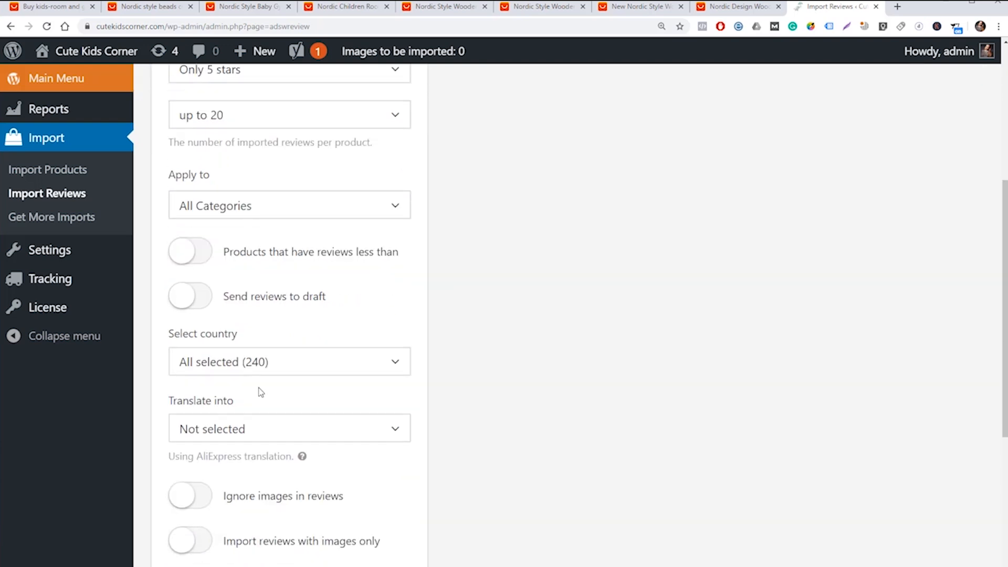
pyautogui.click(261, 373)
pyautogui.click(296, 330)
pyautogui.click(281, 425)
pyautogui.click(280, 157)
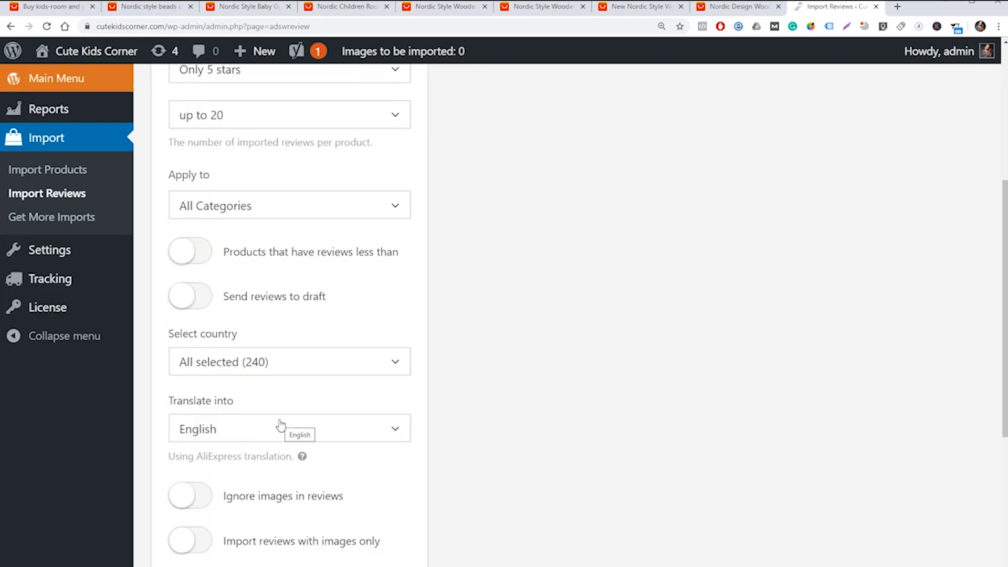
pyautogui.scroll(-1, 278, 446)
pyautogui.click(276, 482)
# Enable uploading review images to the server and skip reviews containing 'AliExpress'.
pyautogui.scroll(-1, 277, 482)
pyautogui.scroll(-2, 277, 482)
pyautogui.click(200, 364)
pyautogui.scroll(2, 254, 316)
pyautogui.scroll(-2, 254, 317)
pyautogui.click(257, 426)
pyautogui.write('Ali')
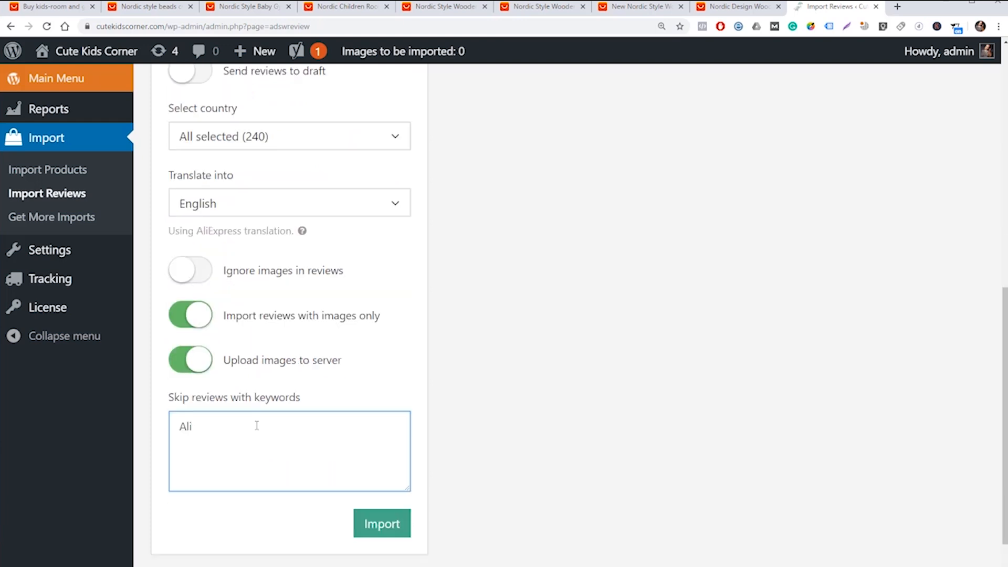
pyautogui.scroll(6, 313, 329)
# Reselect all 240 review countries and run the import to 100%.
pyautogui.scroll(-6, 309, 347)
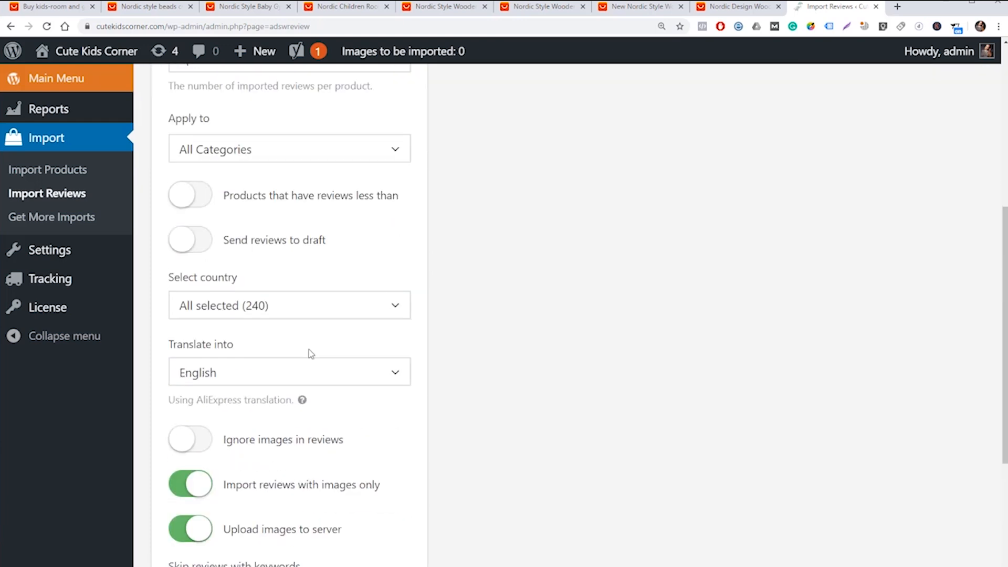
pyautogui.click(268, 138)
pyautogui.click(194, 210)
pyautogui.scroll(-10, 210, 231)
pyautogui.click(202, 202)
pyautogui.scroll(-4, 220, 269)
pyautogui.scroll(14, 222, 271)
pyautogui.click(194, 211)
pyautogui.click(382, 523)
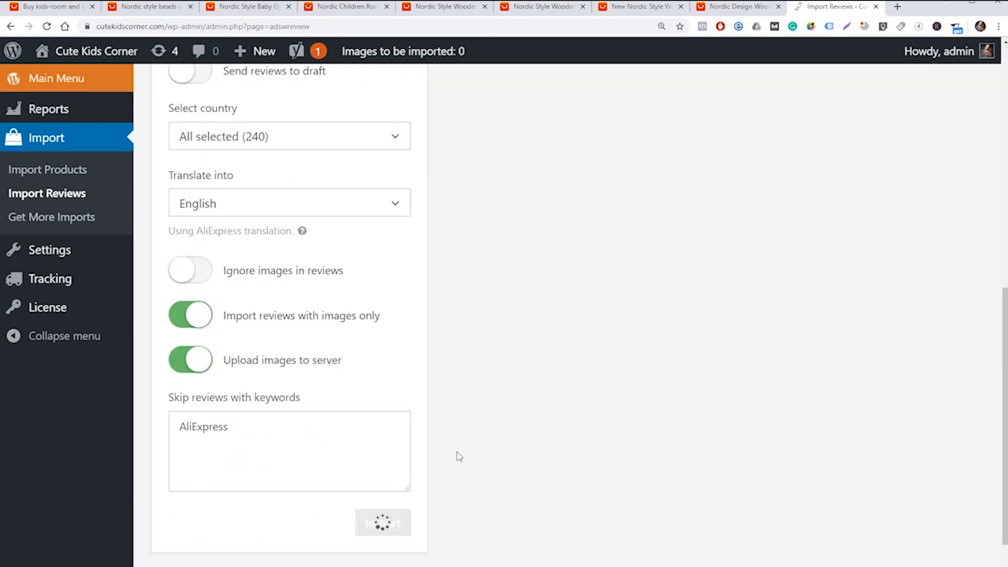
pyautogui.scroll(8, 458, 456)
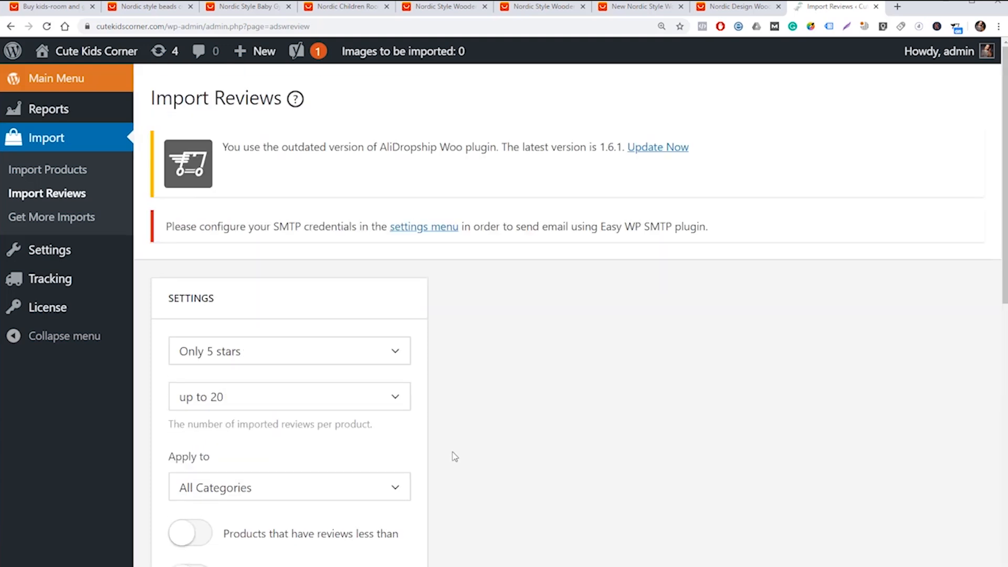
pyautogui.scroll(-2, 224, 459)
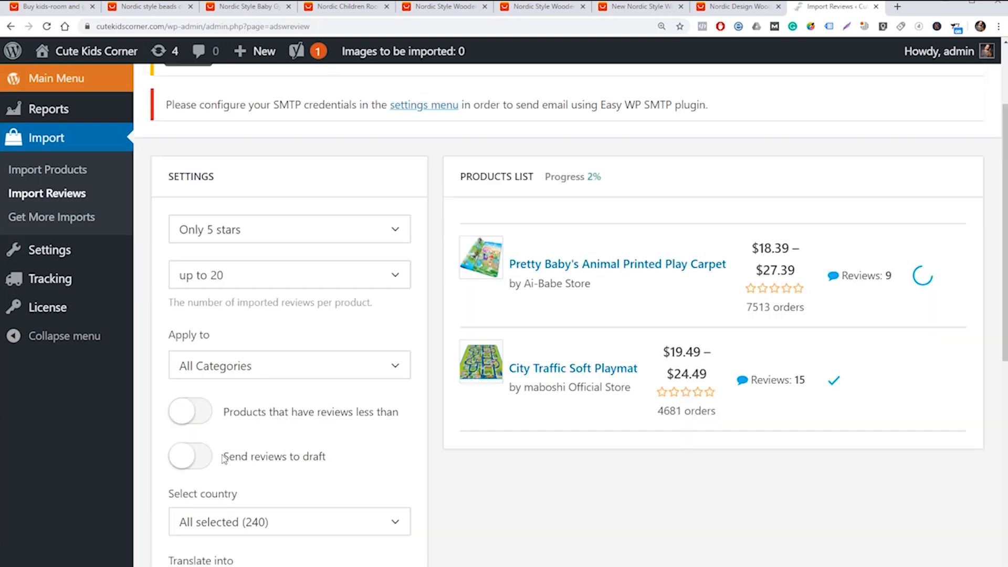
pyautogui.scroll(-1, 224, 459)
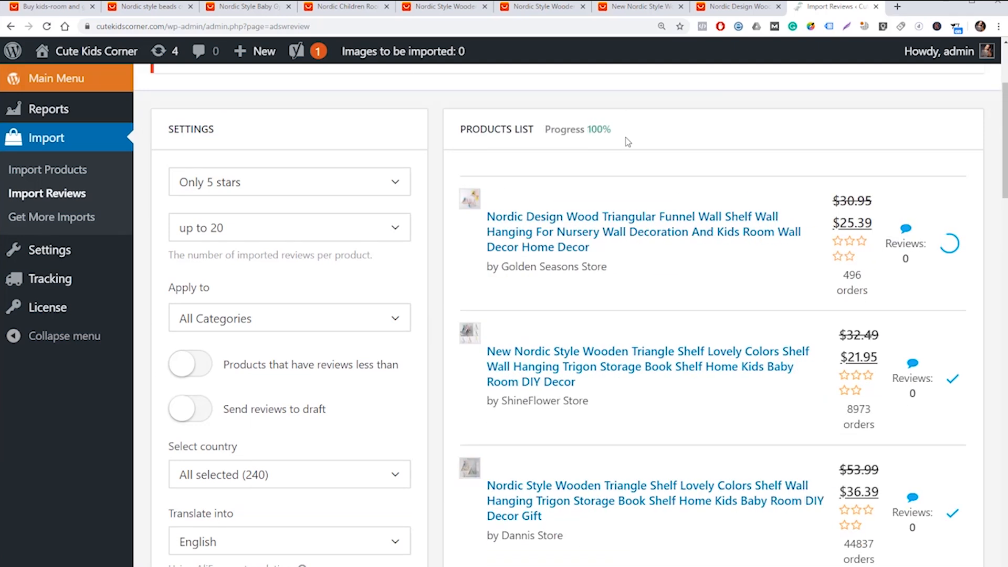
pyautogui.scroll(-15, 604, 147)
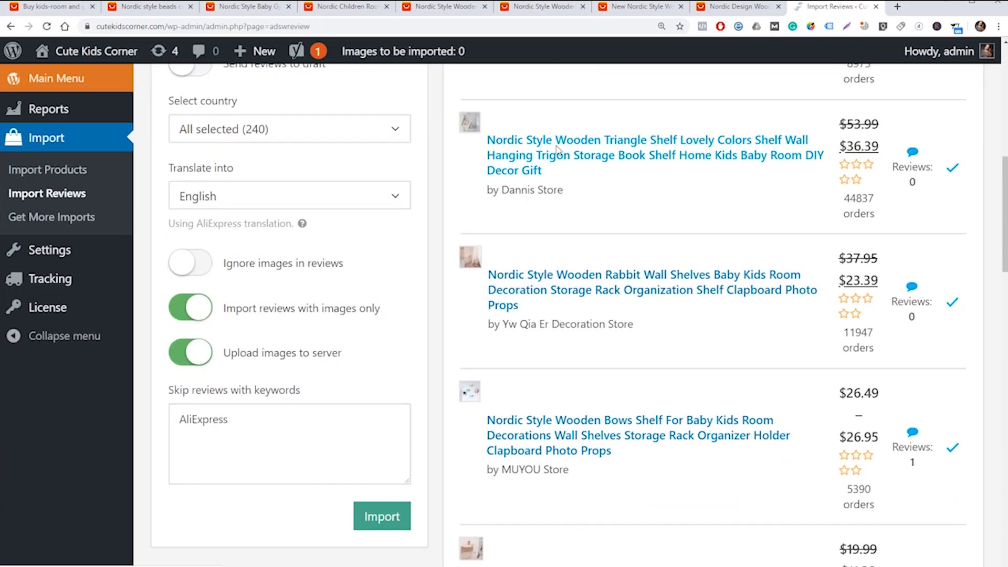
# Open the wooden frame's edit page in a new tab and bring up a review for editing.
pyautogui.middleClick(584, 374)
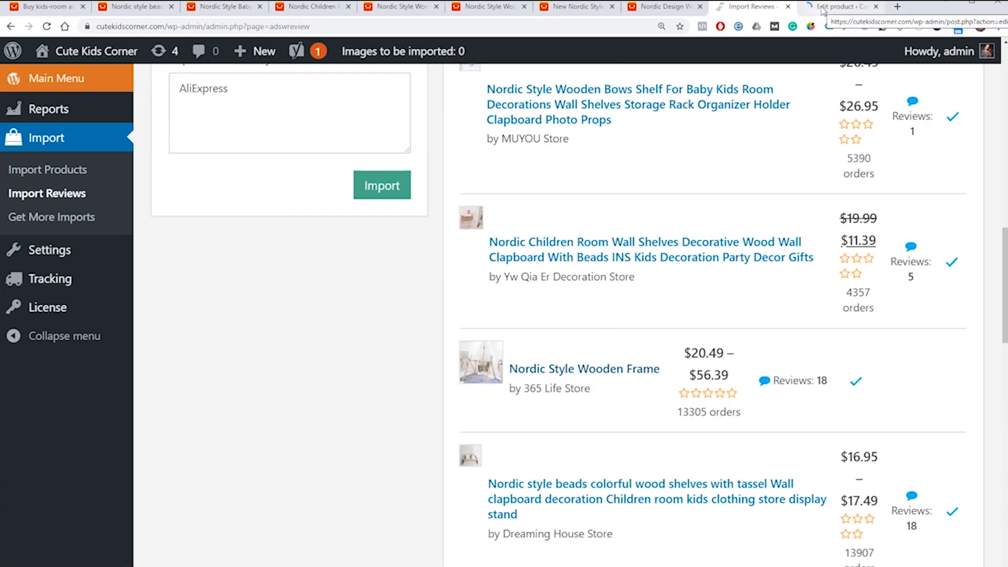
pyautogui.click(823, 9)
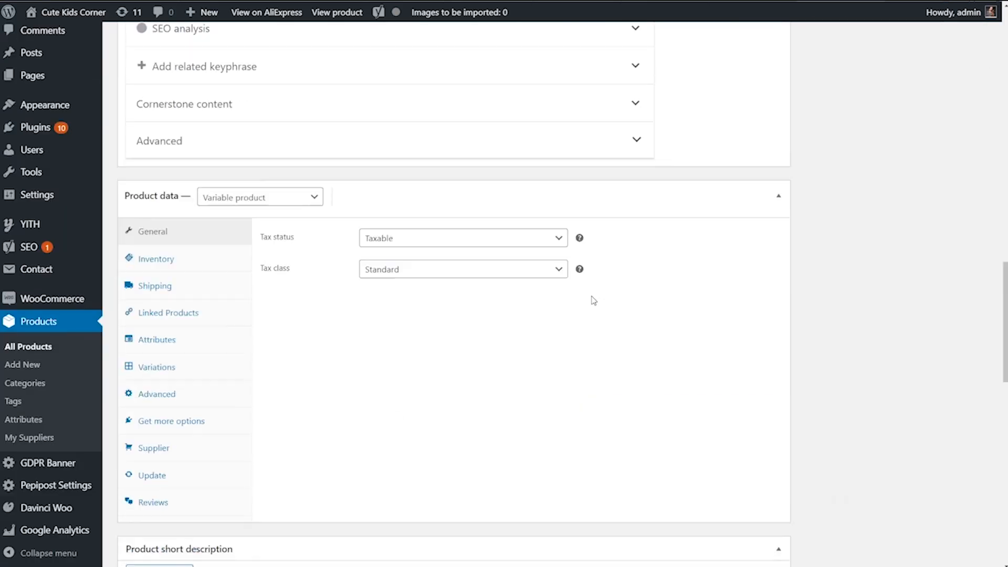
pyautogui.scroll(-10, 424, 212)
pyautogui.click(386, 234)
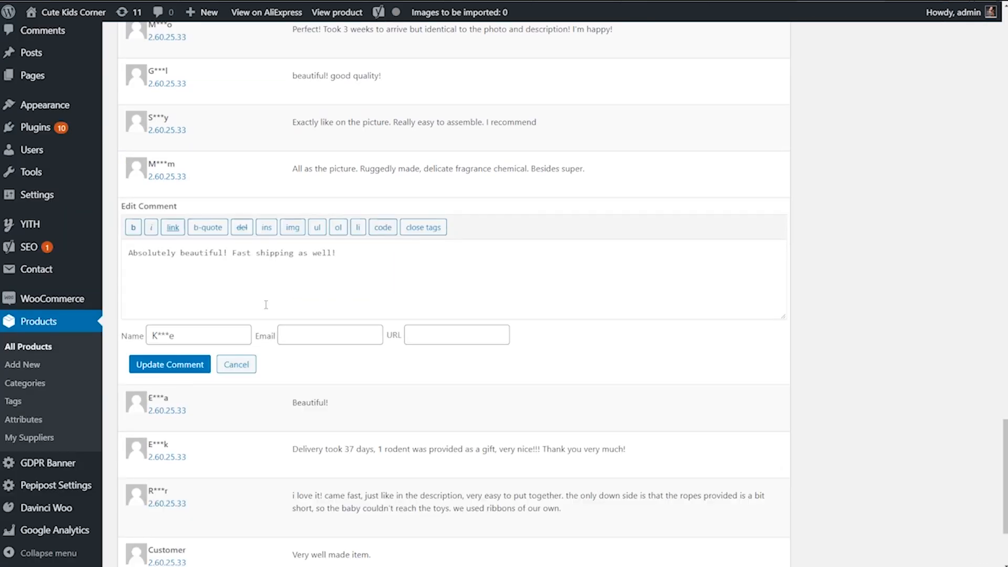
pyautogui.click(170, 364)
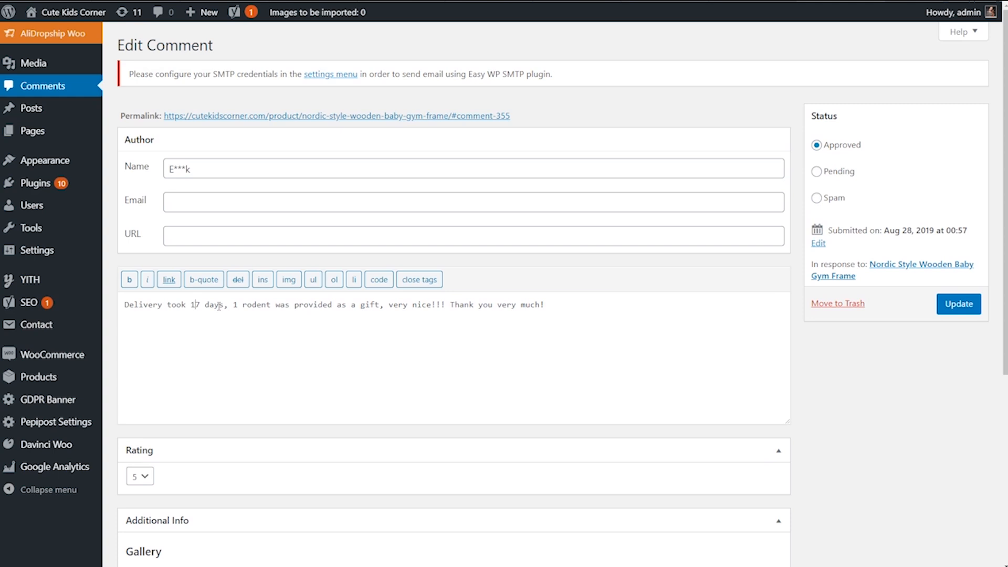
# Delete the extra '!!', replace 'rodent' with 'item', update the review, and view the storefront page.
pyautogui.press('Delete')
pyautogui.press('Delete')
pyautogui.doubleClick(256, 305)
pyautogui.write('item')
pyautogui.scroll(-5, 393, 355)
pyautogui.scroll(5, 394, 355)
pyautogui.click(945, 305)
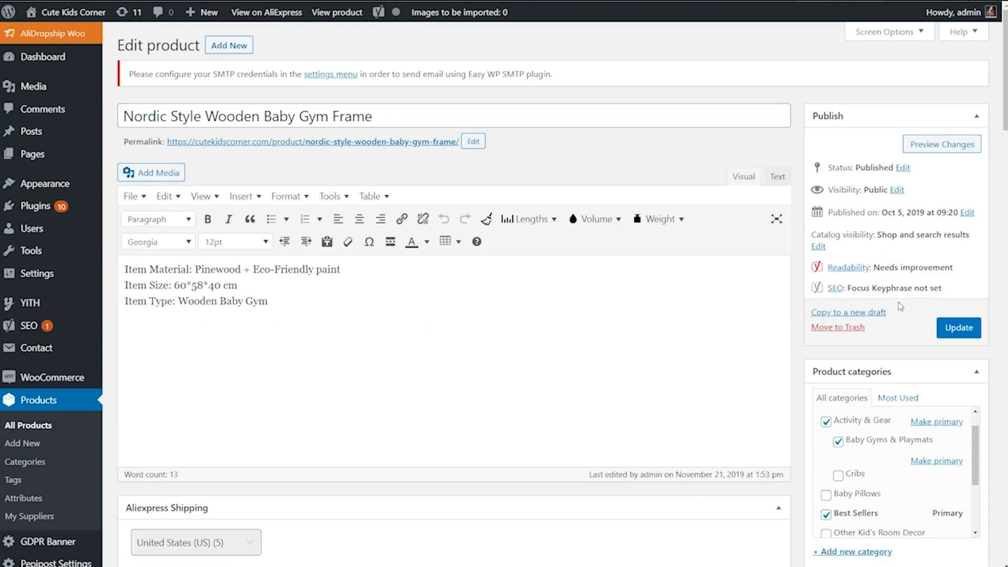
pyautogui.click(368, 141)
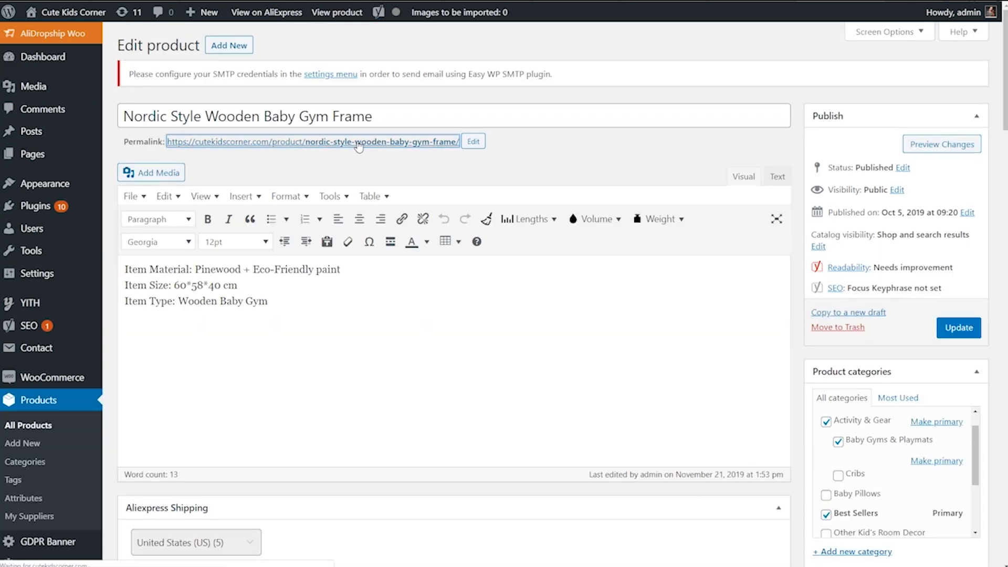
pyautogui.scroll(-20, 497, 239)
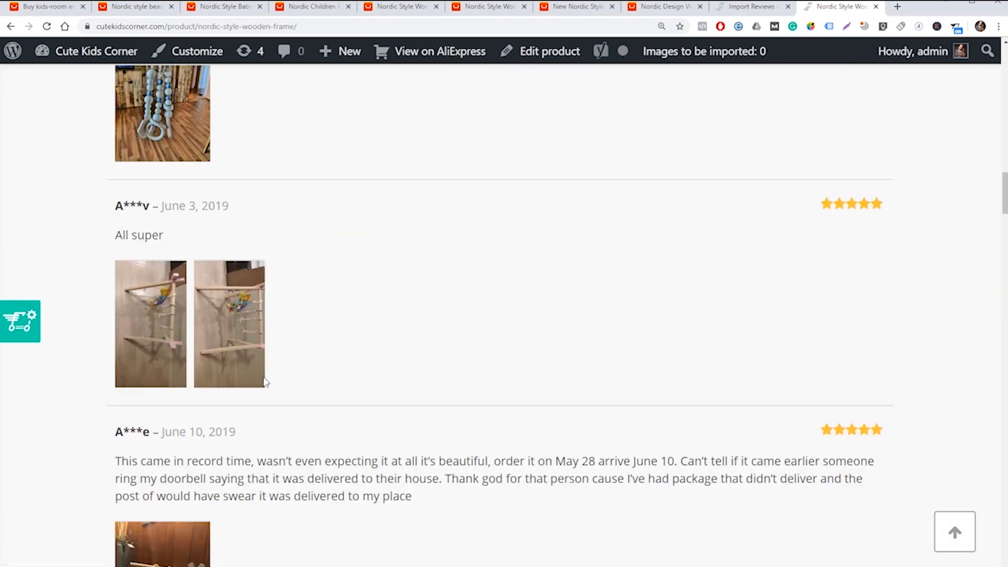
# Scroll through the wooden frame page's Reviews section with its customer photos.
pyautogui.scroll(-20, 265, 383)
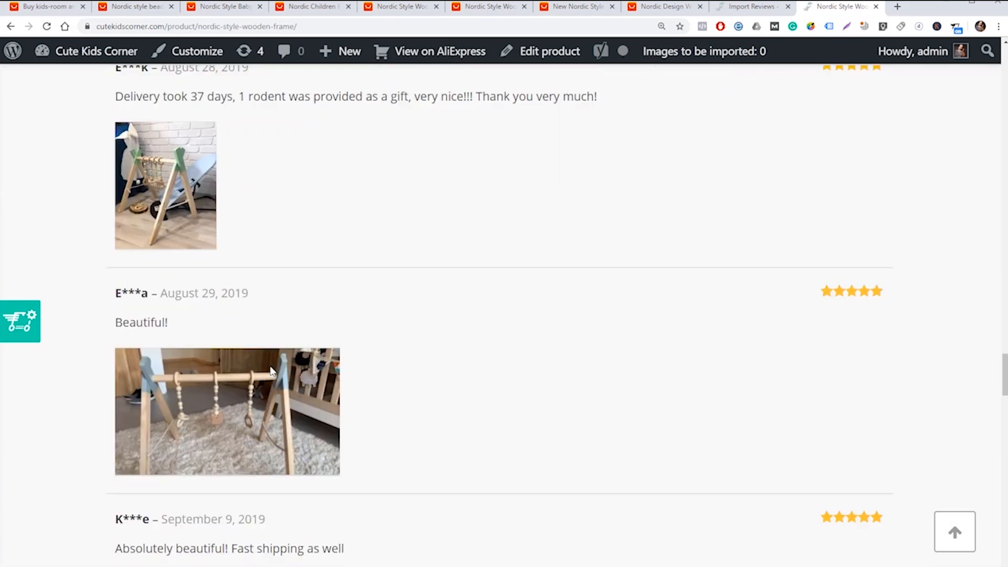
pyautogui.scroll(-3, 274, 371)
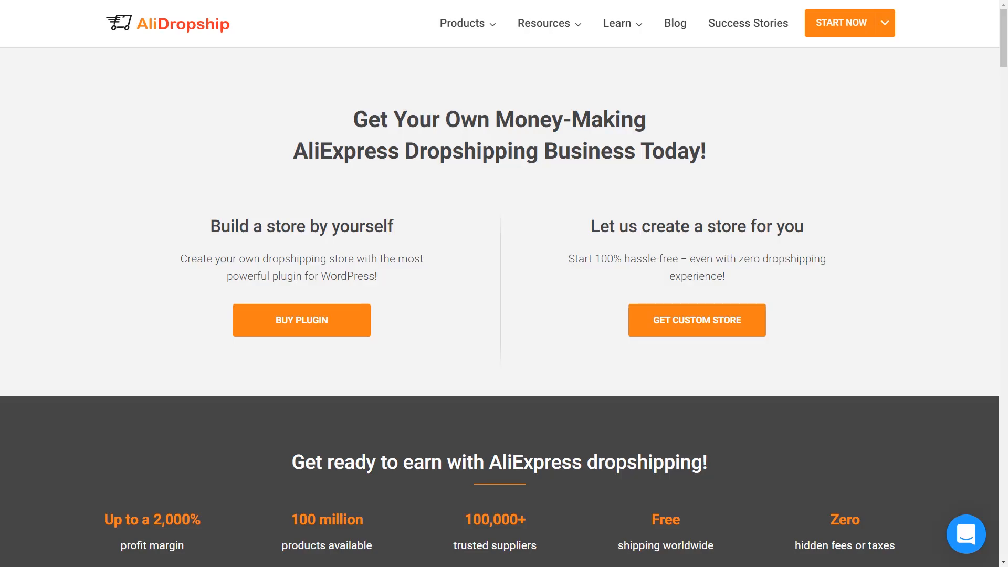
# Buy the US $29 AliShipping add-on from the Add-ons catalogue with email and card details.
pyautogui.moveTo(468, 35)
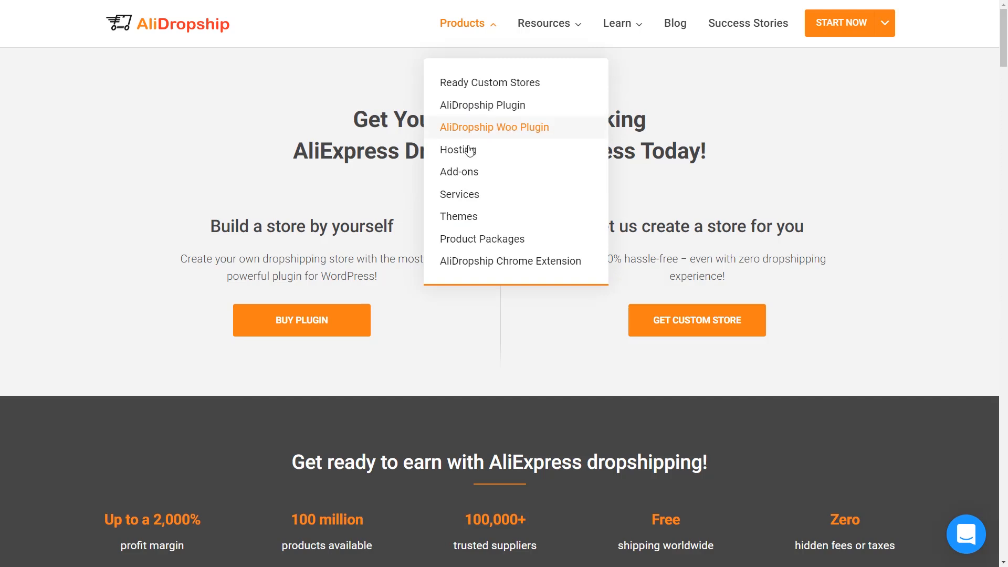
pyautogui.click(468, 171)
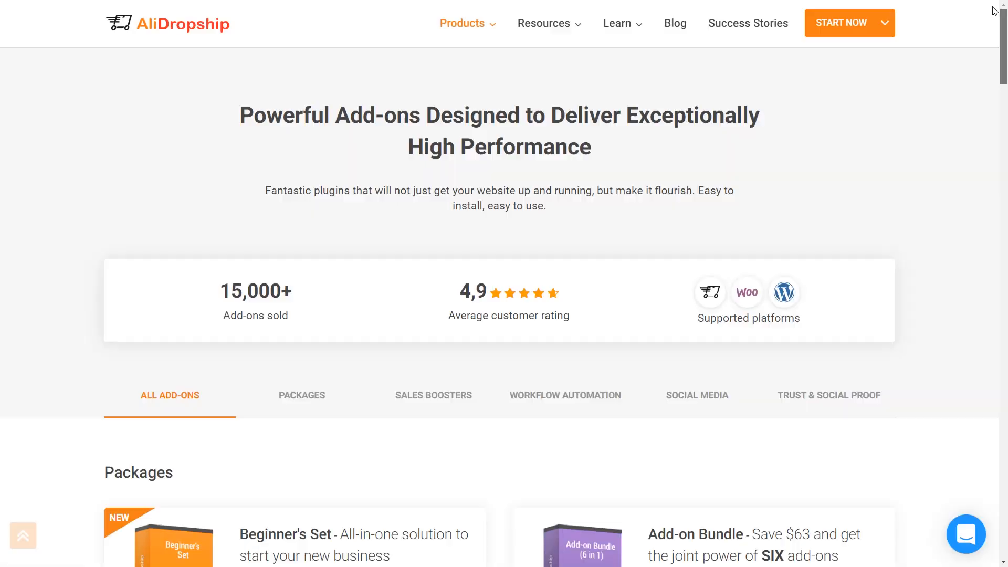
pyautogui.scroll(-5, 1006, 163)
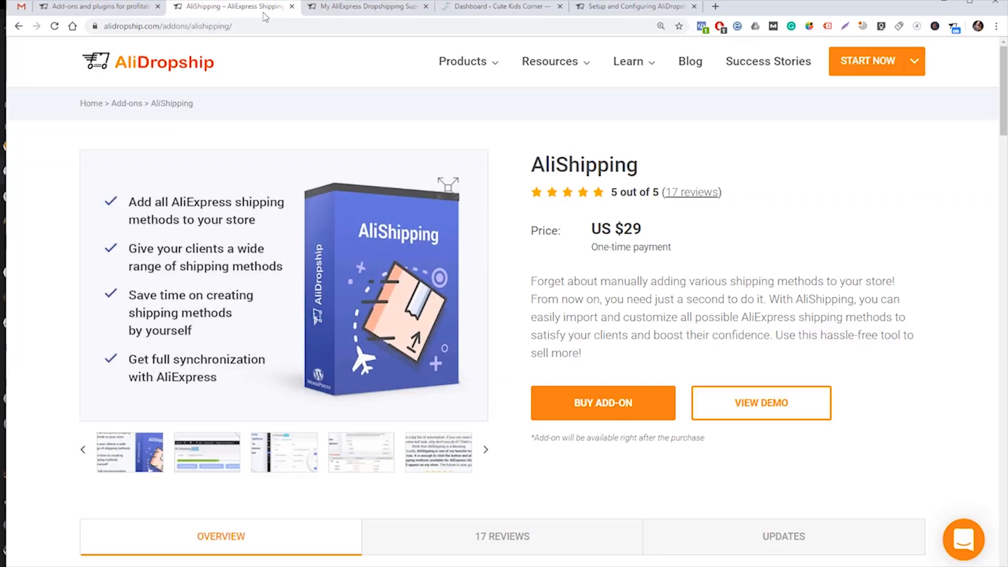
pyautogui.scroll(-10, 615, 252)
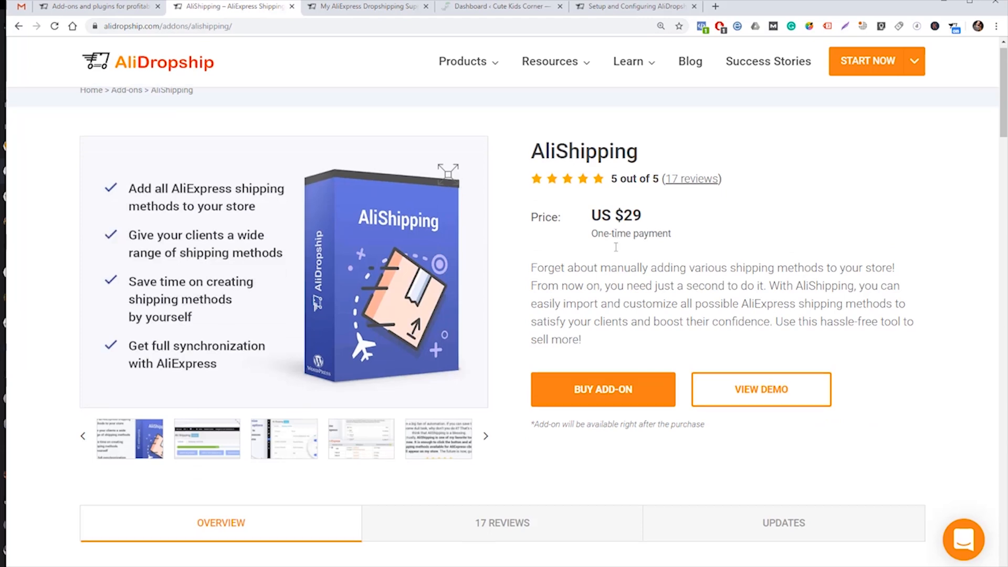
pyautogui.scroll(-10, 616, 250)
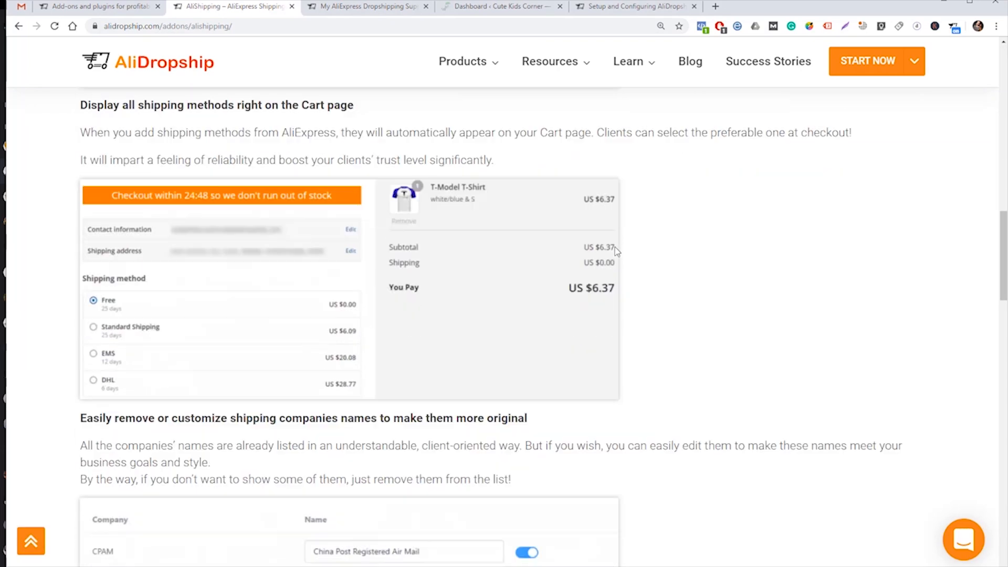
pyautogui.scroll(20, 615, 249)
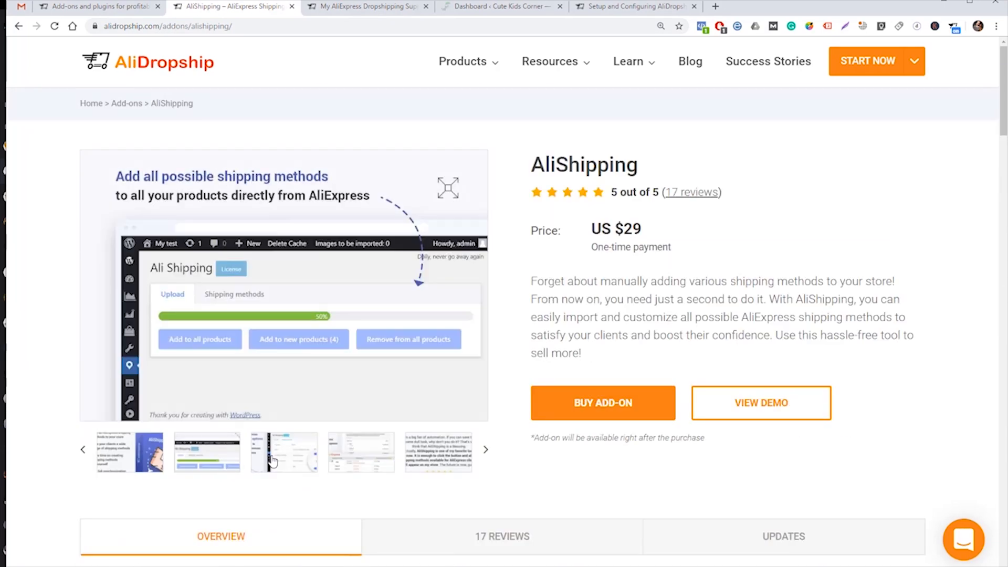
pyautogui.click(303, 455)
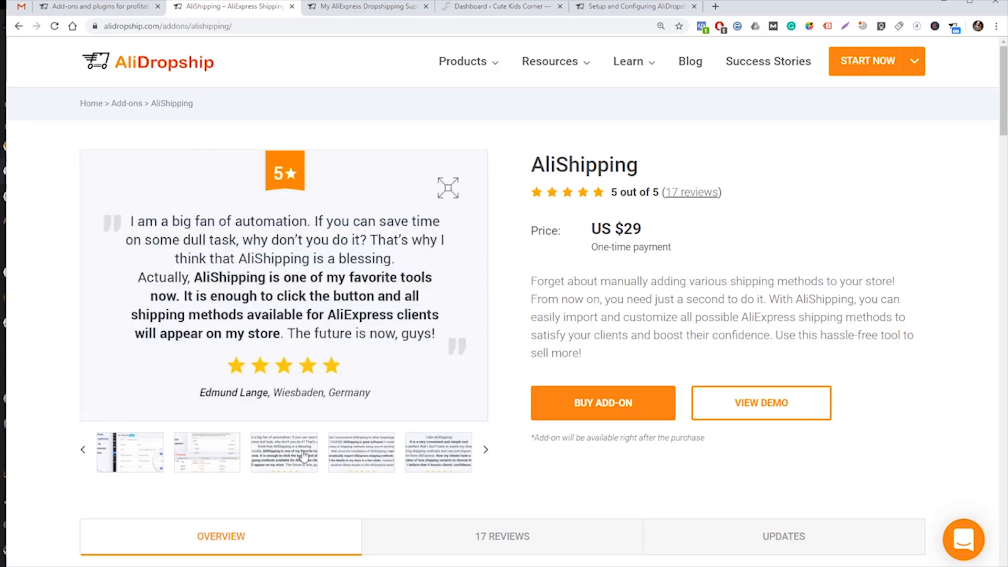
pyautogui.click(585, 403)
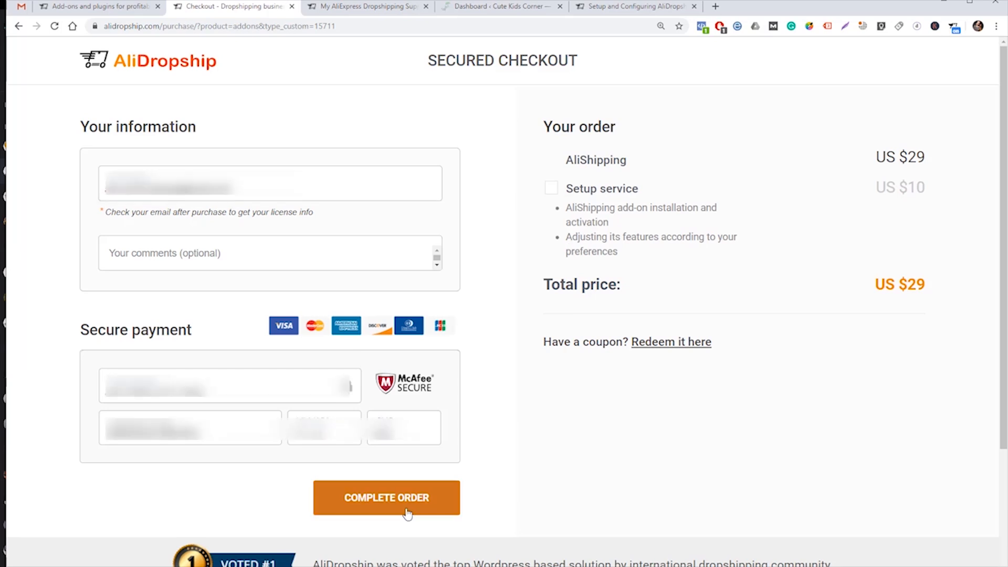
pyautogui.click(407, 514)
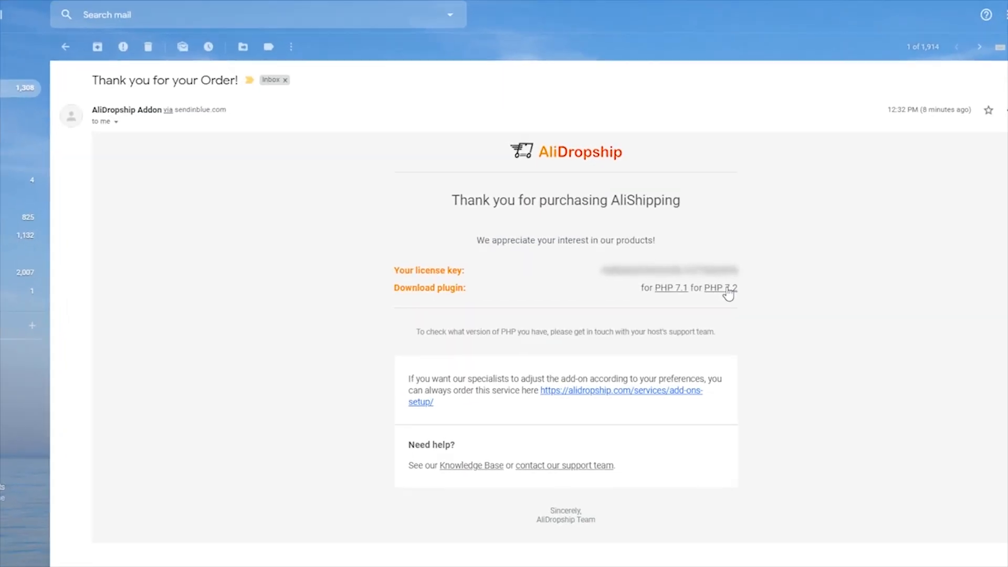
# Copy the AliShipping licence key from the 'Thank you for your Order!' email.
pyautogui.moveTo(612, 279); pyautogui.dragTo(726, 282)
pyautogui.rightClick(747, 271)
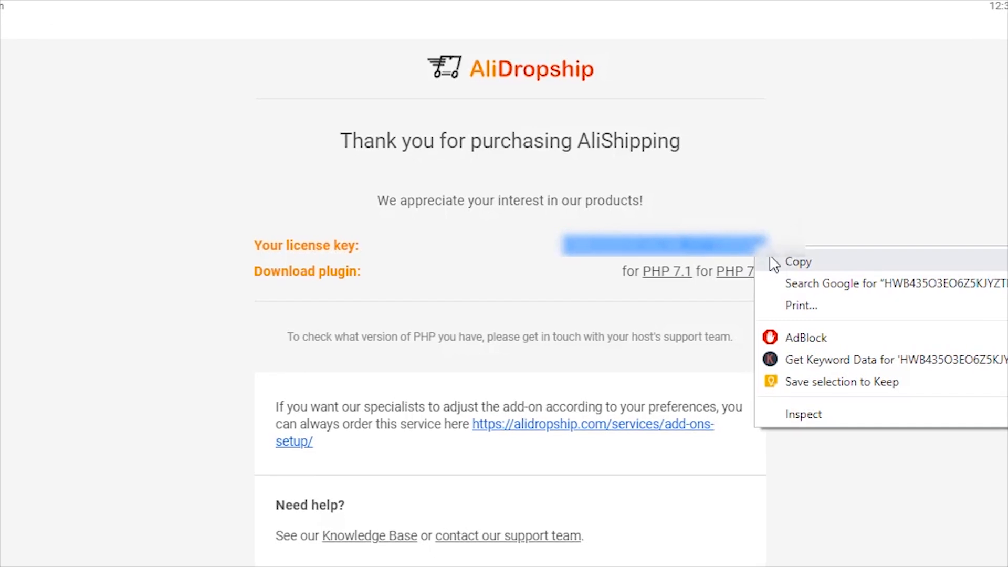
pyautogui.click(771, 277)
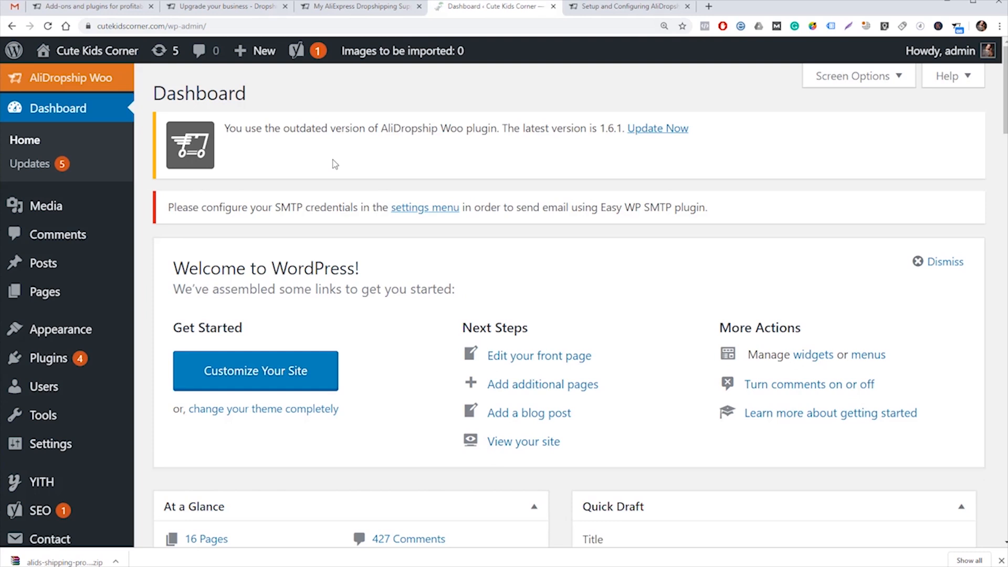
# Upload the AliShipping plugin zip and activate the plugin.
pyautogui.moveTo(105, 360)
pyautogui.click(151, 386)
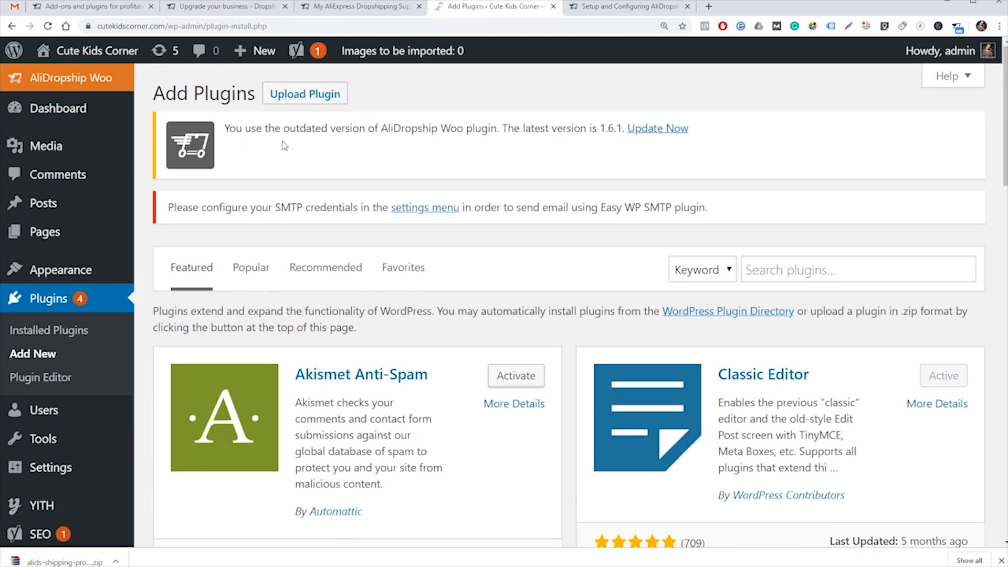
pyautogui.click(298, 97)
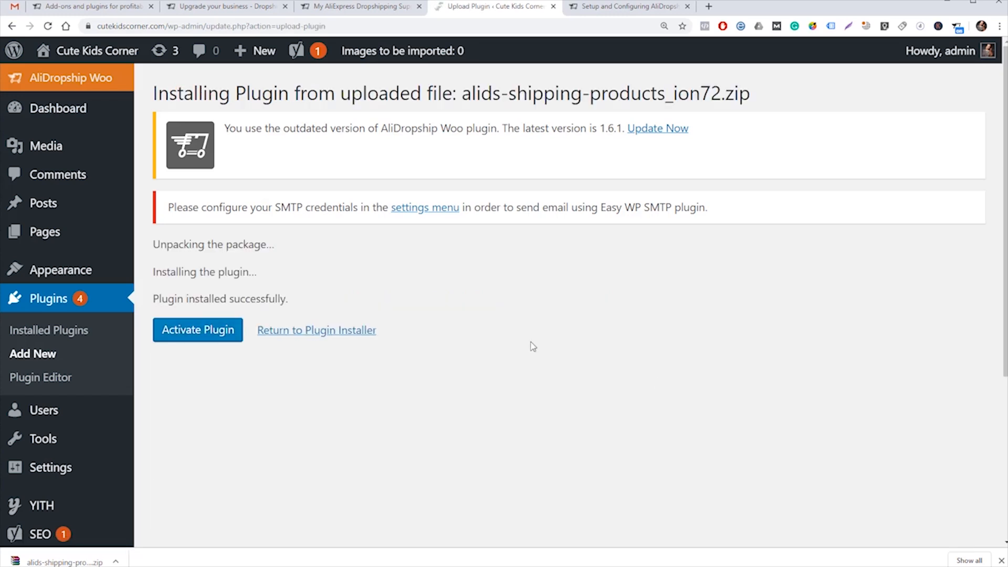
pyautogui.click(217, 330)
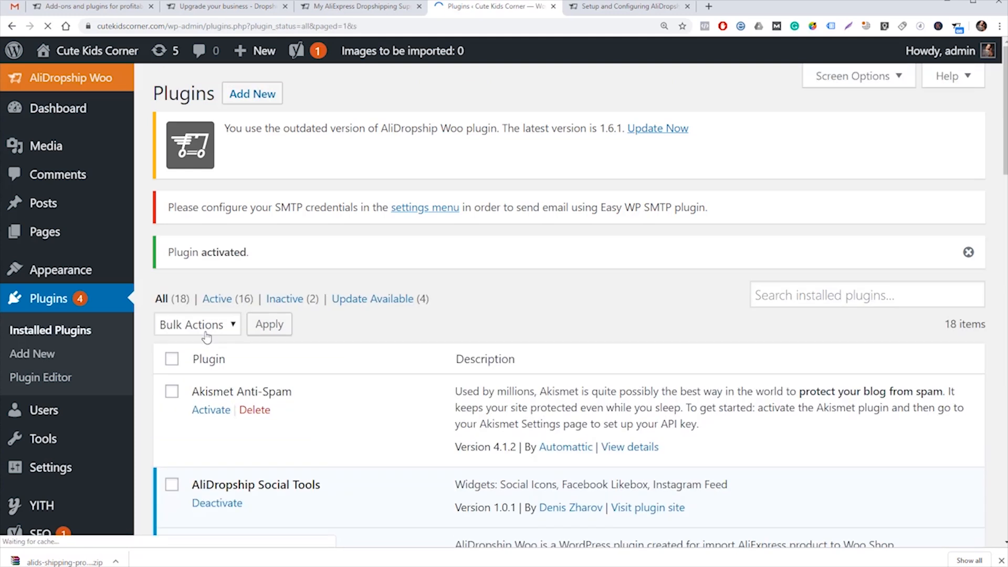
# Paste the AliShipping licence key and activate the licence.
pyautogui.scroll(-10, 89, 84)
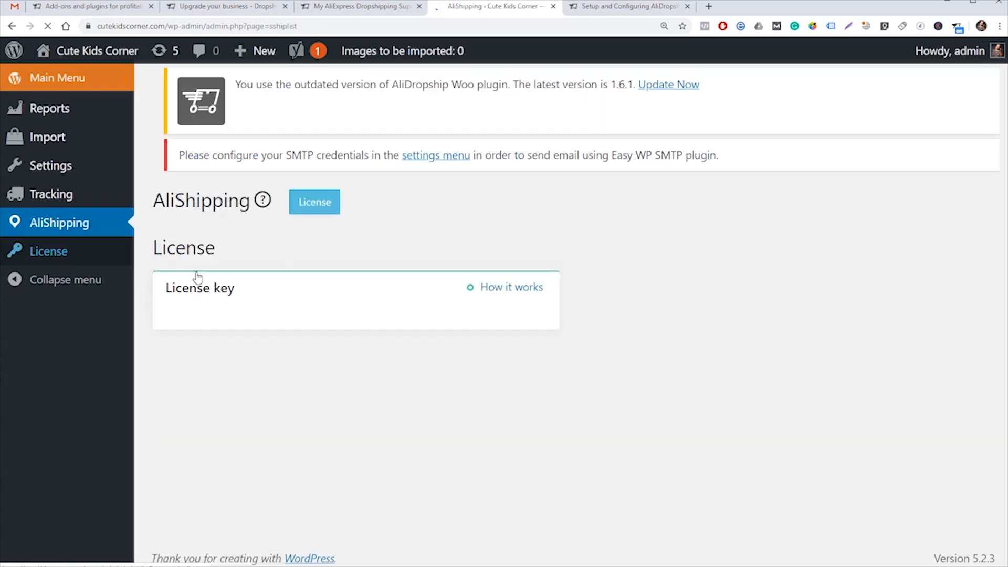
pyautogui.click(195, 366)
pyautogui.hotkey('ctrl', 'v')
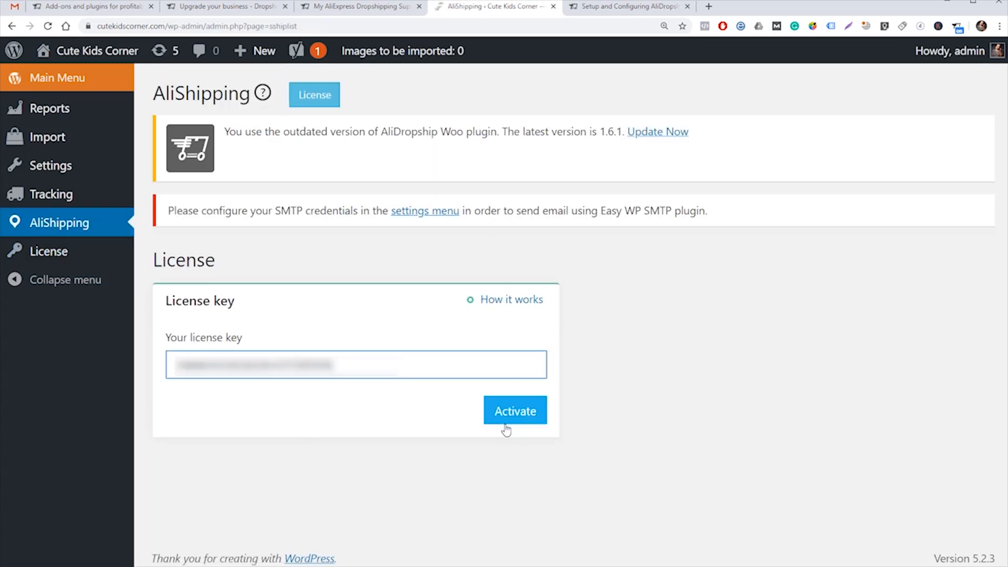
pyautogui.click(508, 420)
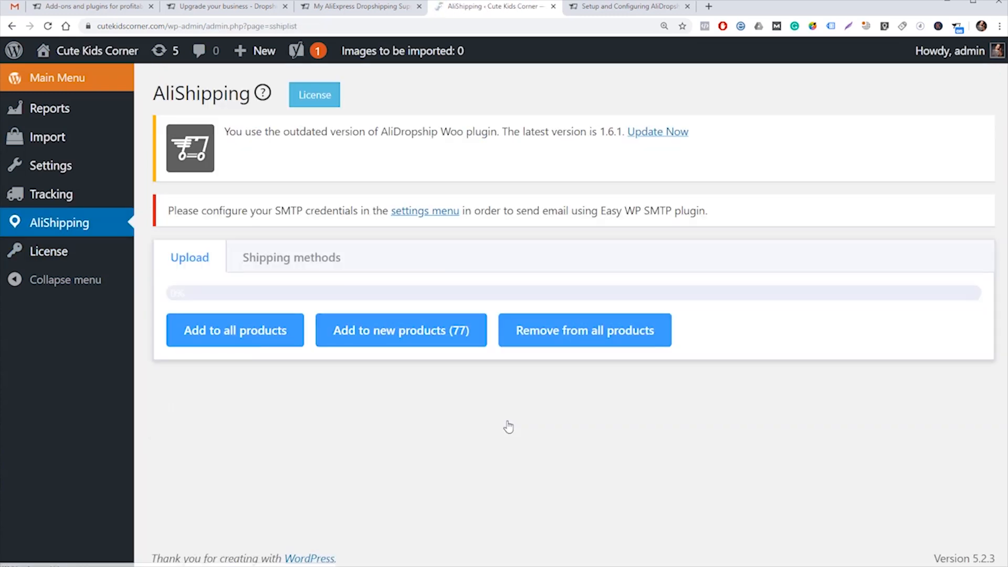
# Add AliShipping to all products and bring up the shipping methods list.
pyautogui.click(285, 336)
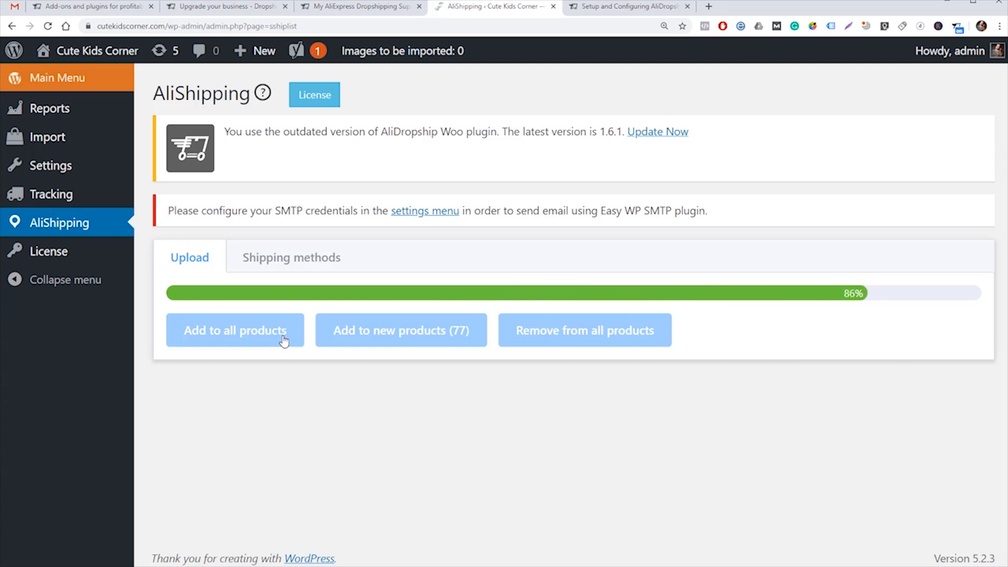
pyautogui.click(291, 257)
pyautogui.scroll(-2, 515, 338)
# Shorten the first method names to Standard Shipping, Premium Shipping and others, and capitalise 'Free Shipping'.
pyautogui.click(513, 339)
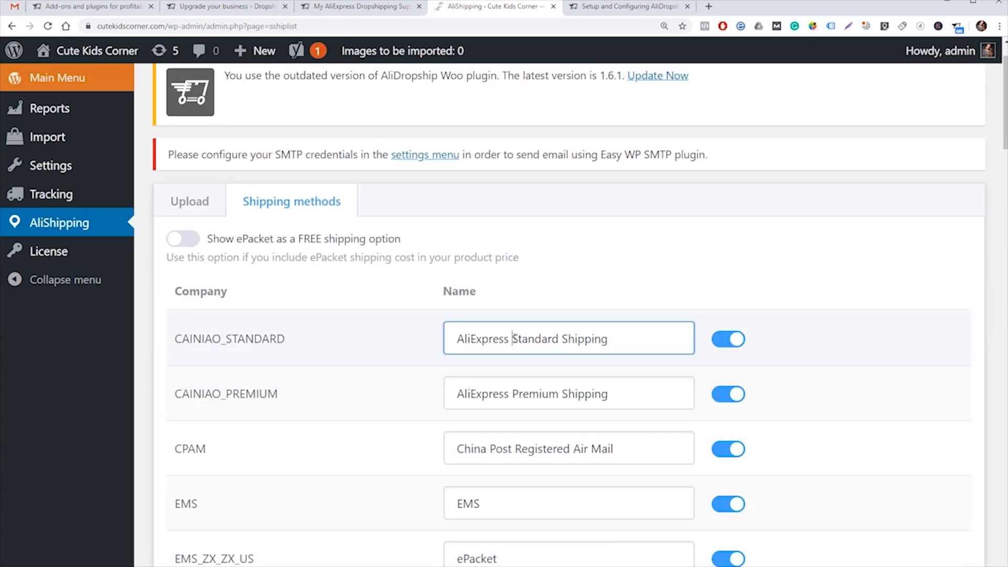
pyautogui.hotkey('shift', 'Home')
pyautogui.press('BackSpace')
pyautogui.click(512, 393)
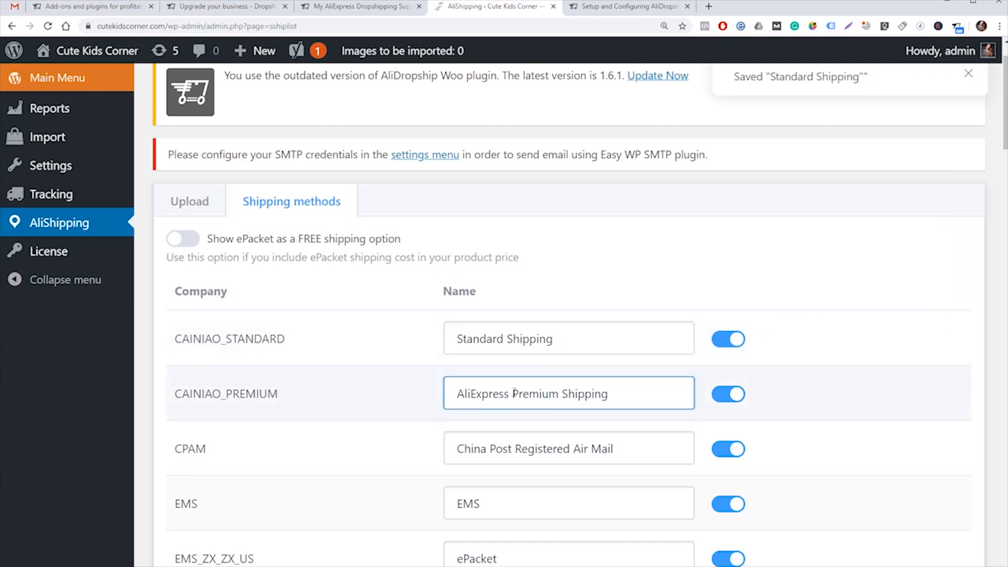
pyautogui.hotkey('shift', 'Home')
pyautogui.press('BackSpace')
pyautogui.click(505, 434)
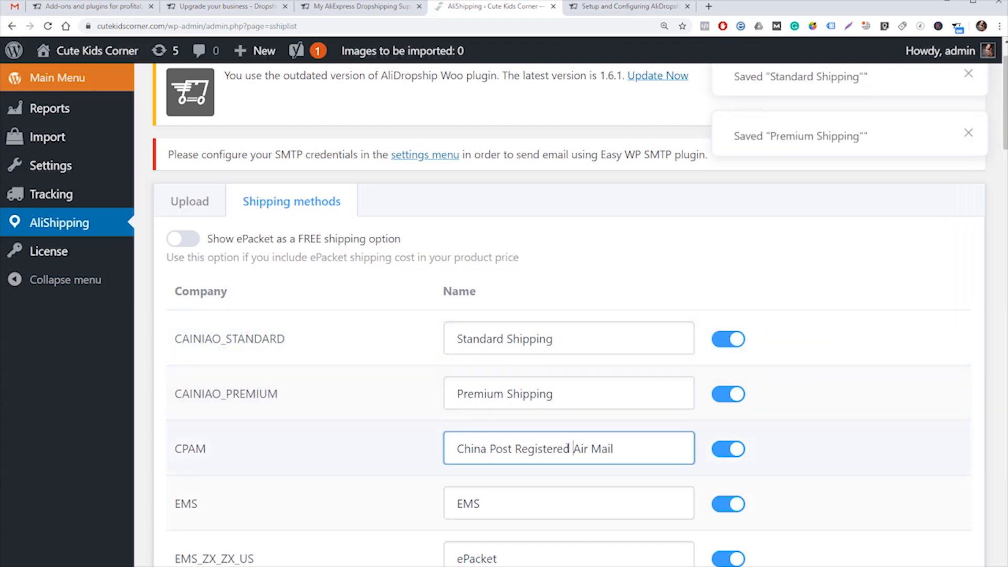
pyautogui.moveTo(574, 448); pyautogui.dragTo(447, 448)
pyautogui.press('BackSpace')
pyautogui.click(801, 456)
pyautogui.scroll(-6, 787, 453)
pyautogui.moveTo(515, 387); pyautogui.dragTo(446, 388)
pyautogui.press('BackSpace')
pyautogui.click(779, 402)
pyautogui.moveTo(456, 440); pyautogui.dragTo(467, 440)
pyautogui.write('F')
pyautogui.click(495, 439)
pyautogui.write('Shipping')
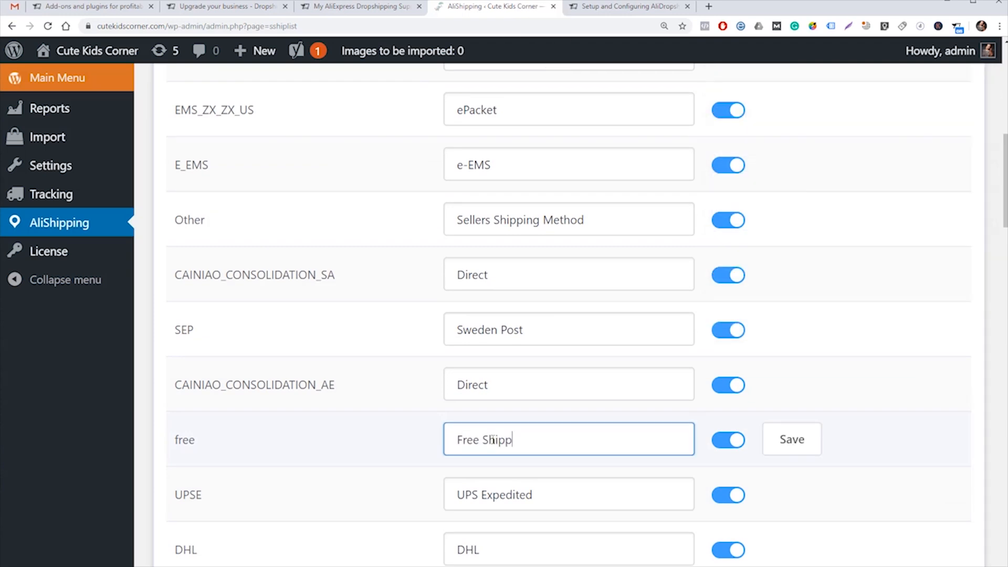
# Strip the Cainiao and AliExpress prefixes from the remaining shipping method names.
pyautogui.scroll(-5, 499, 410)
pyautogui.moveTo(500, 379); pyautogui.dragTo(454, 379)
pyautogui.press('BackSpace')
pyautogui.scroll(-9, 597, 404)
pyautogui.moveTo(512, 424); pyautogui.dragTo(455, 421)
pyautogui.press('BackSpace')
pyautogui.click(789, 424)
pyautogui.scroll(-2, 787, 424)
pyautogui.press('BackSpace')
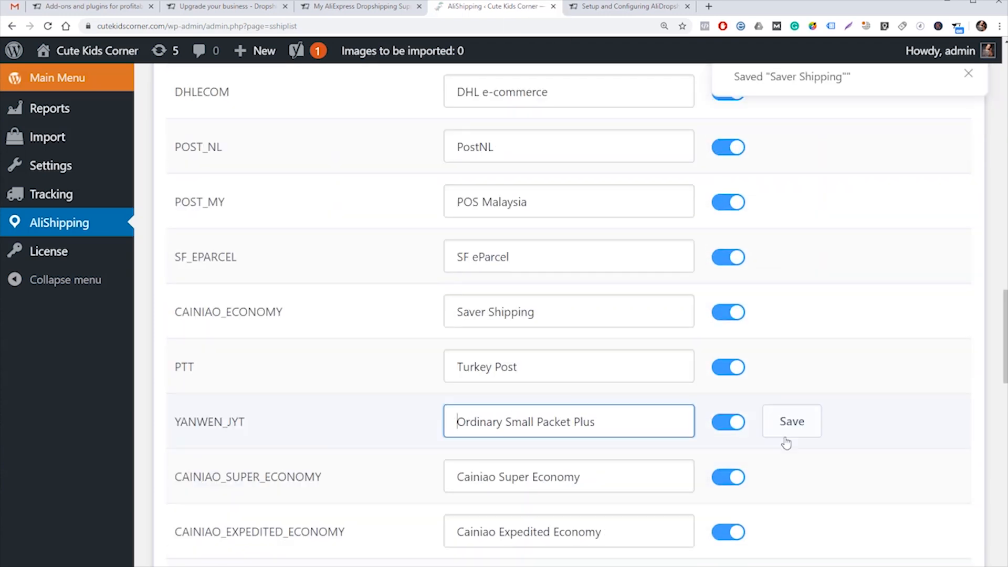
pyautogui.click(786, 424)
pyautogui.scroll(-4, 782, 420)
pyautogui.moveTo(499, 253); pyautogui.dragTo(455, 253)
pyautogui.moveTo(499, 416); pyautogui.dragTo(454, 416)
pyautogui.press('BackSpace')
pyautogui.click(793, 415)
pyautogui.scroll(-4, 788, 415)
pyautogui.moveTo(499, 411); pyautogui.dragTo(455, 411)
pyautogui.press('BackSpace')
pyautogui.click(803, 406)
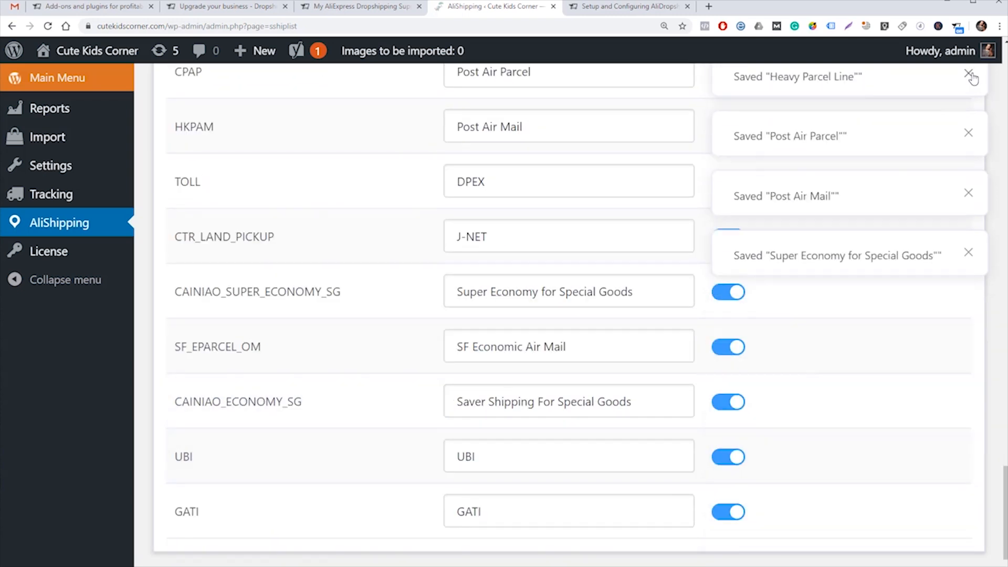
# Offer ePacket as free shipping and disable the Sellers Shipping Method.
pyautogui.scroll(15, 755, 330)
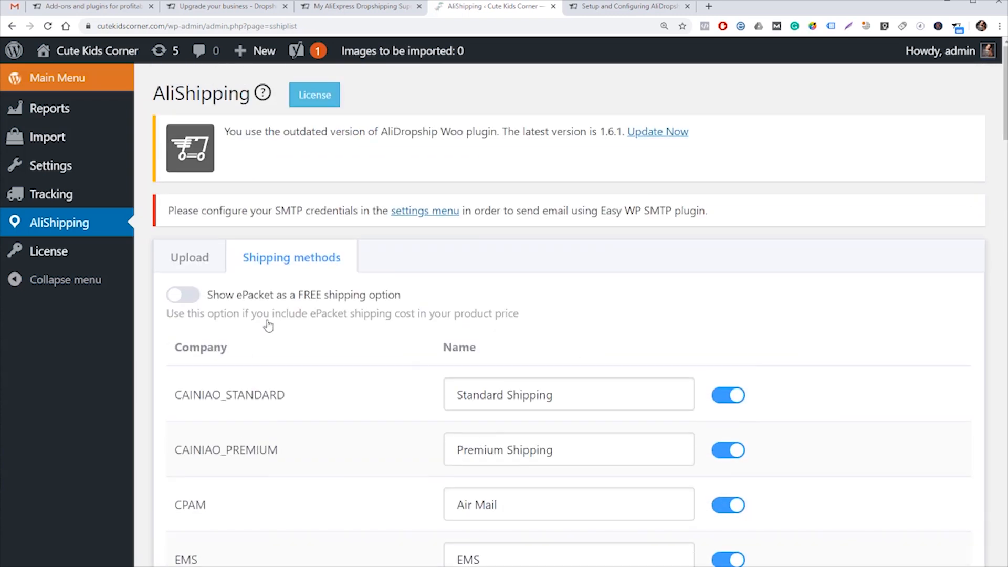
pyautogui.click(193, 299)
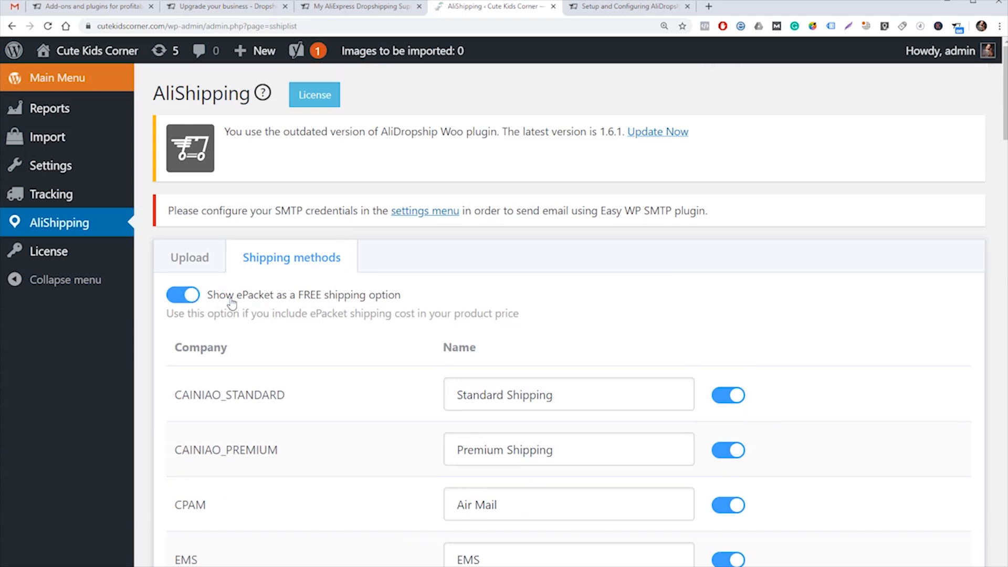
pyautogui.scroll(-7, 646, 386)
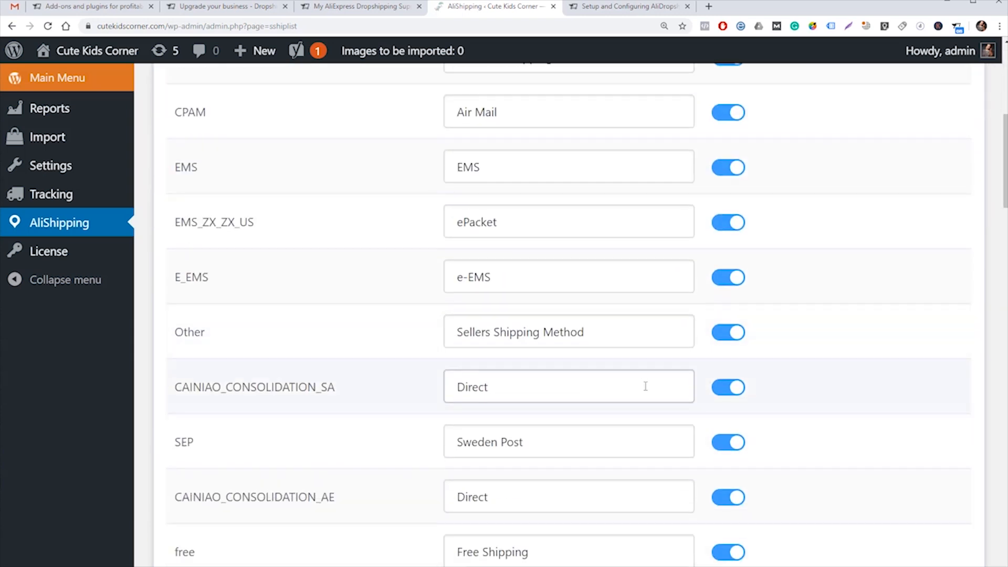
pyautogui.click(718, 332)
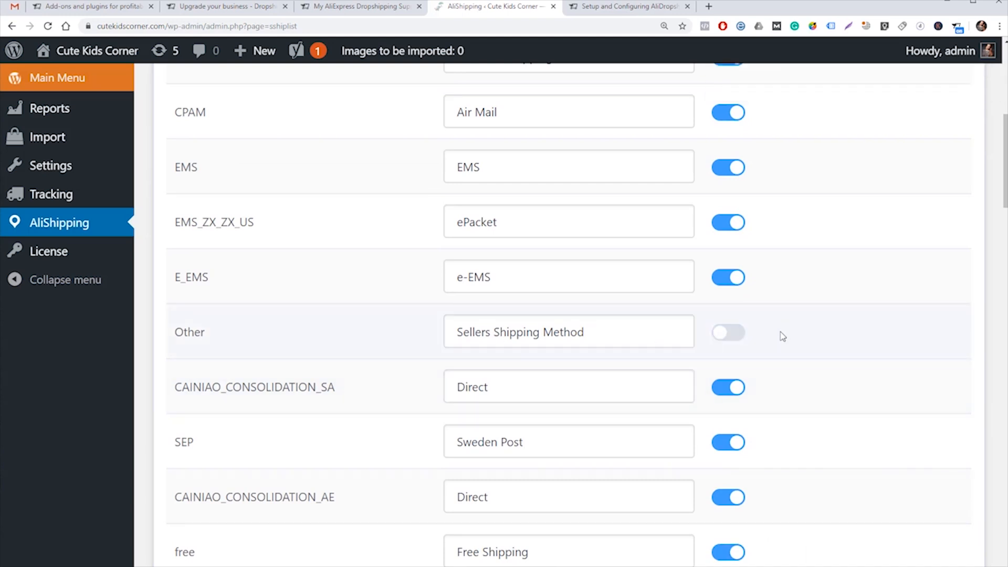
# Open the storefront in a new tab and go to the Wooden Camera Toy product page.
pyautogui.scroll(8, 304, 168)
pyautogui.middleClick(97, 50)
pyautogui.click(602, 9)
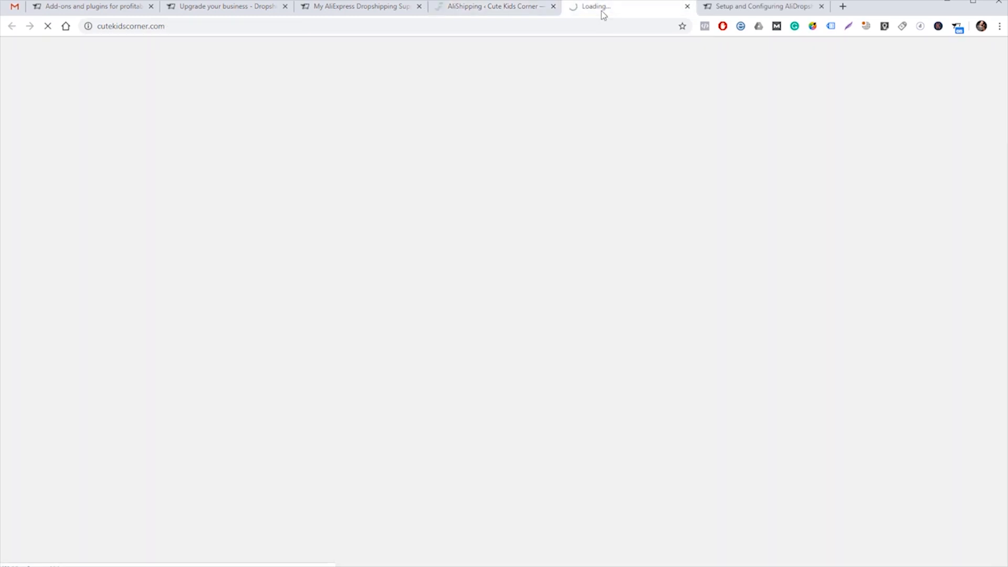
pyautogui.scroll(-10, 488, 193)
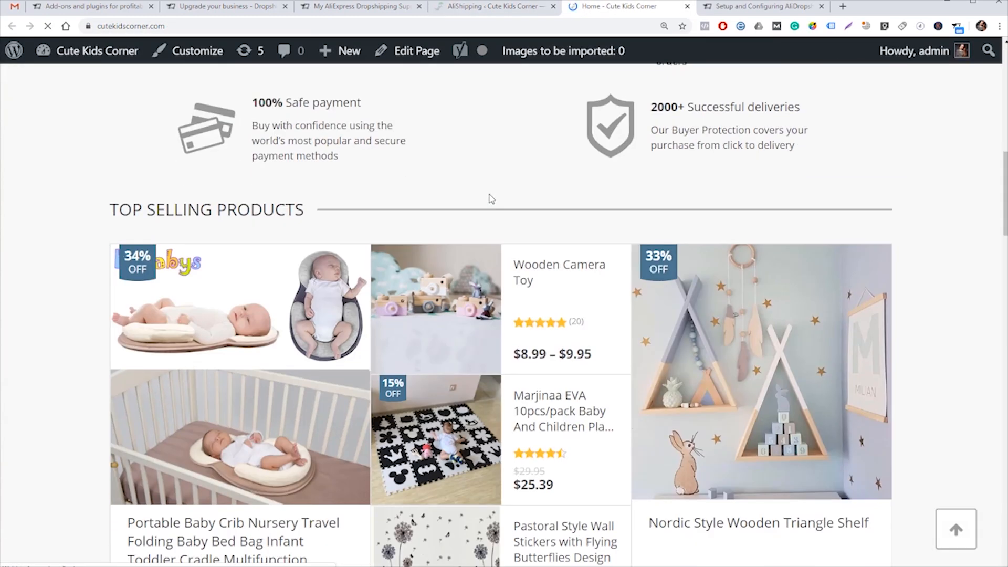
pyautogui.click(436, 310)
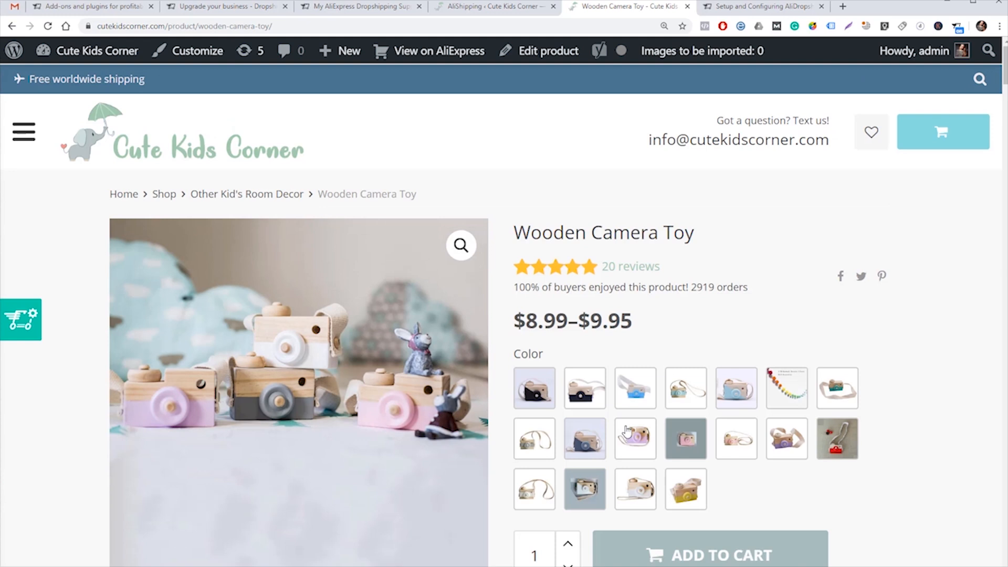
# Choose the black camera colour, then check the shipping choices in the cart totals.
pyautogui.click(630, 440)
pyautogui.click(601, 401)
pyautogui.scroll(-4, 601, 402)
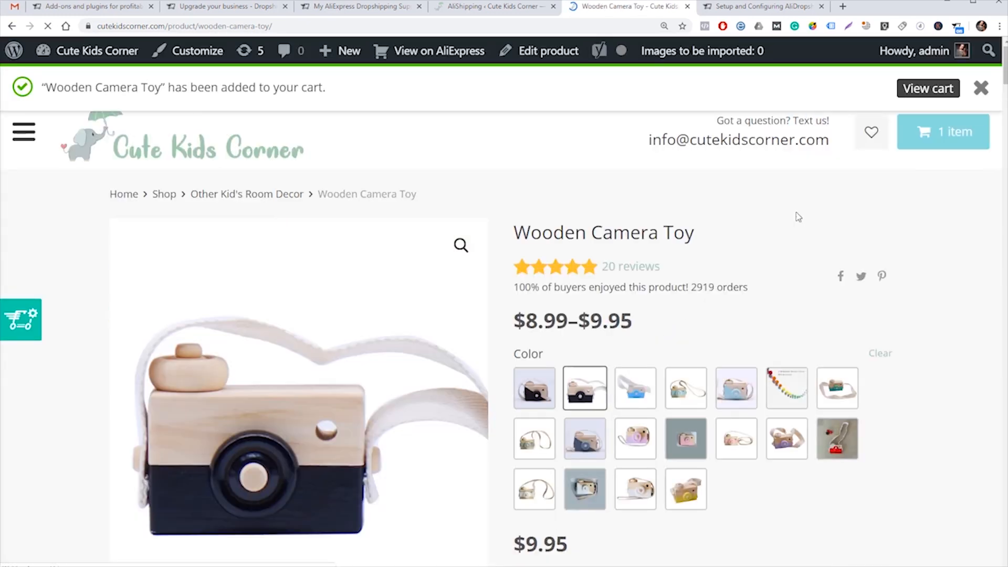
pyautogui.click(925, 132)
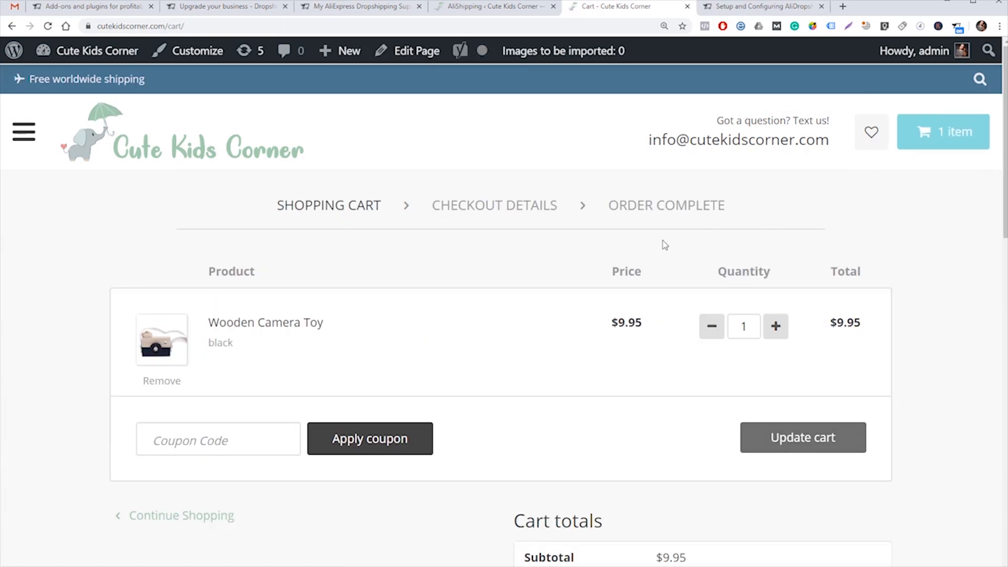
pyautogui.scroll(-6, 597, 391)
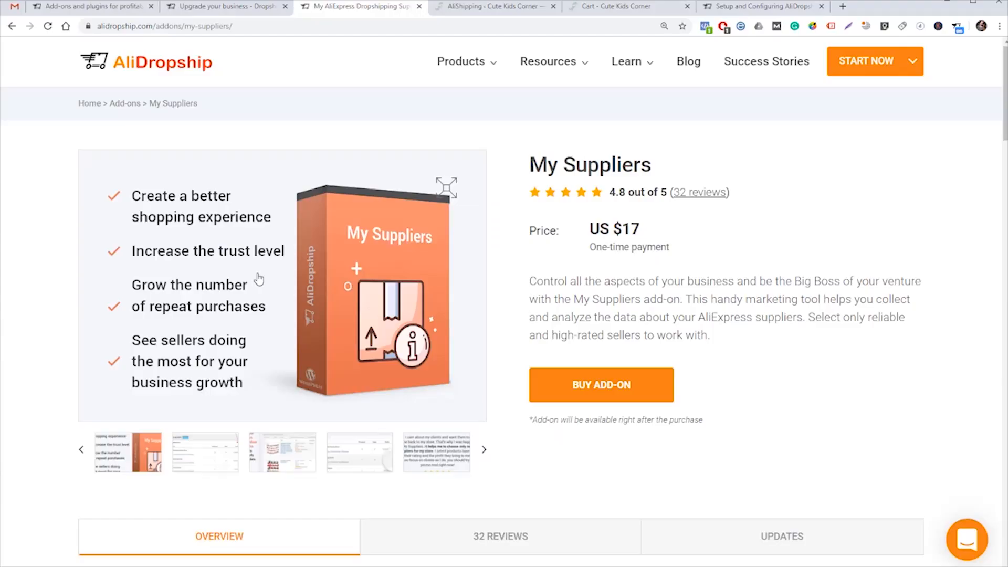
pyautogui.click(205, 452)
# Browse the My Suppliers preview images and buy the add-on.
pyautogui.click(284, 452)
pyautogui.click(324, 460)
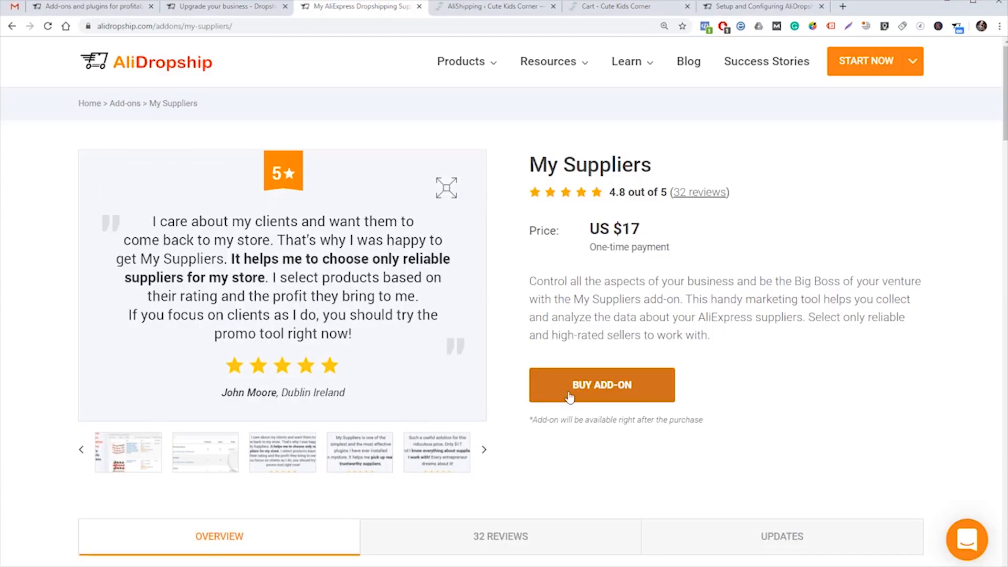
pyautogui.click(426, 503)
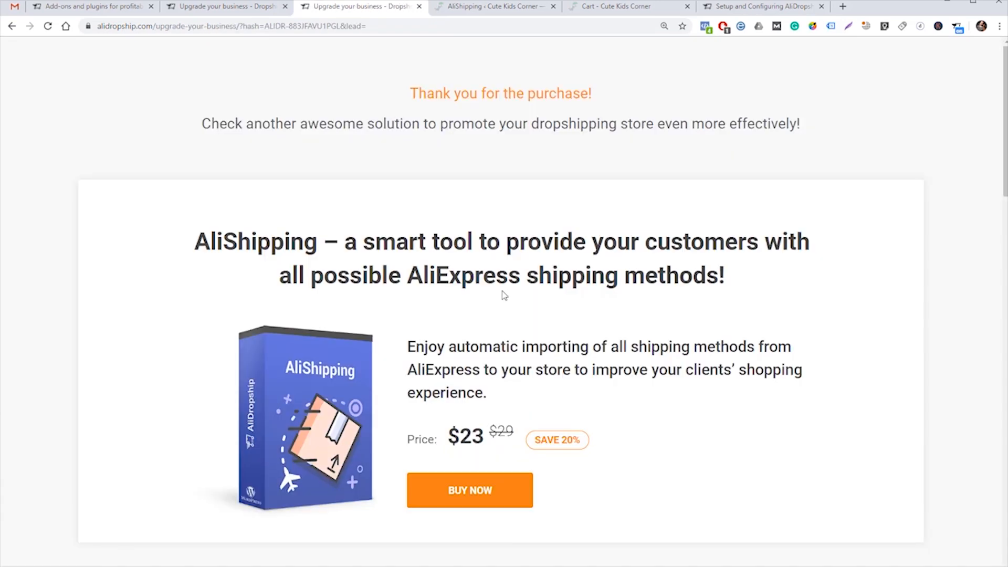
# Copy the licence key from the purchase confirmation email and return to the store admin.
pyautogui.click(16, 7)
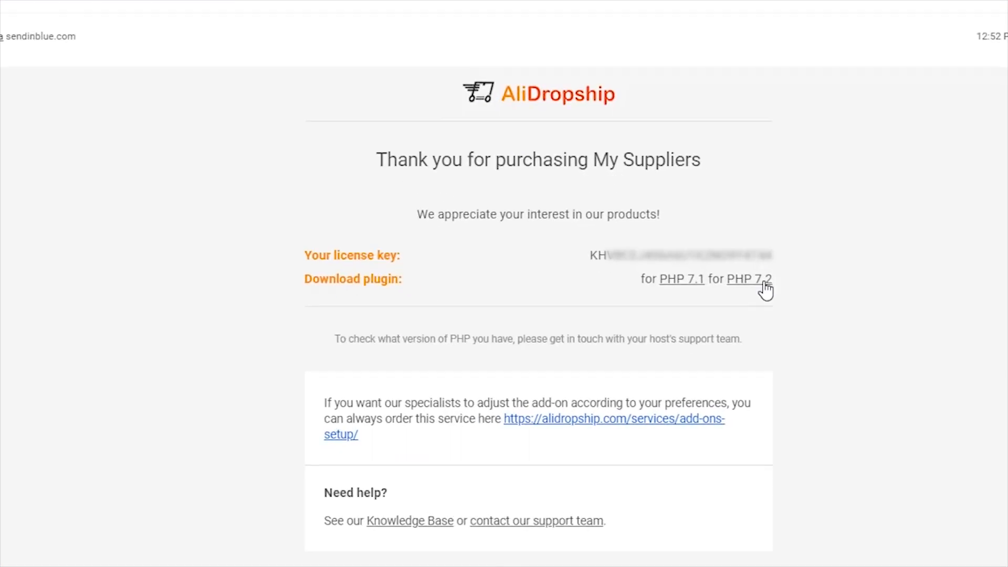
pyautogui.doubleClick(781, 233)
pyautogui.rightClick(781, 232)
pyautogui.click(799, 242)
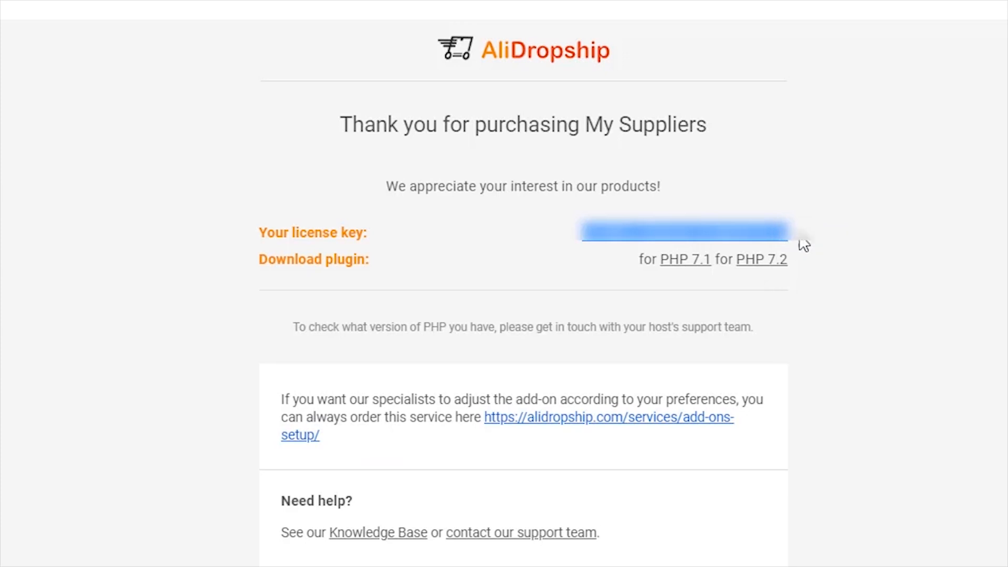
pyautogui.click(524, 13)
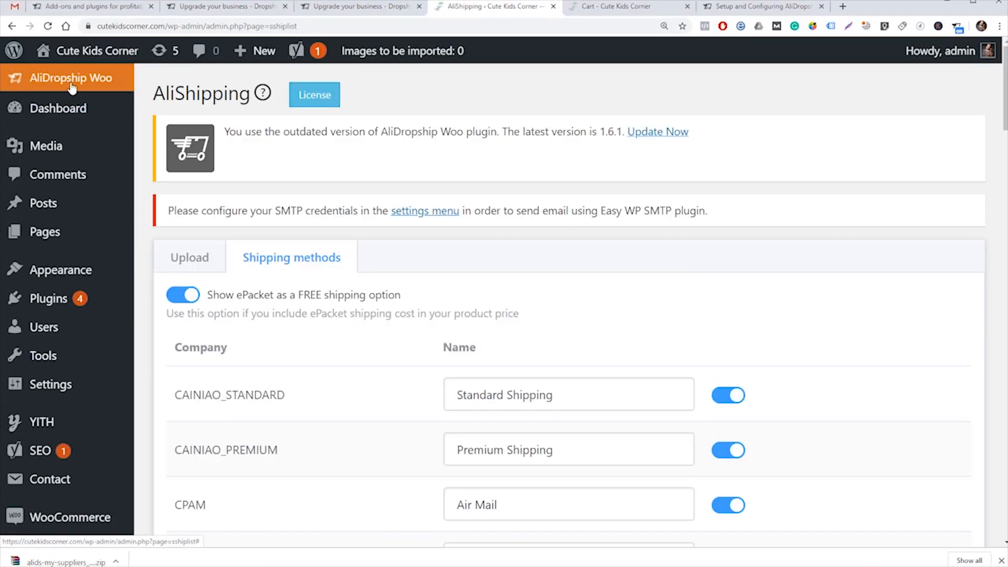
# Upload, install and activate the downloaded My Suppliers plugin zip.
pyautogui.moveTo(66, 309)
pyautogui.click(157, 325)
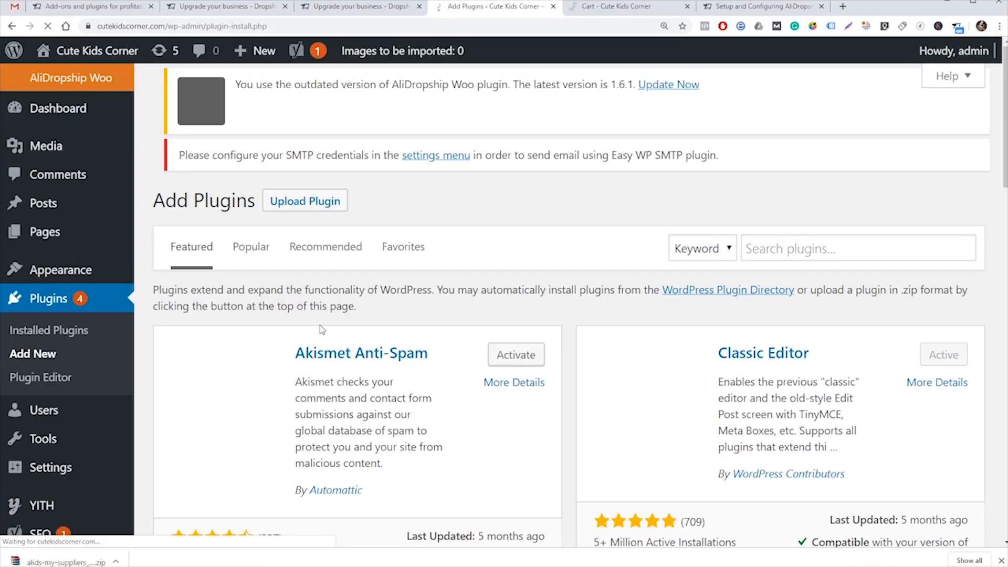
pyautogui.click(308, 97)
pyautogui.click(432, 372)
pyautogui.click(670, 381)
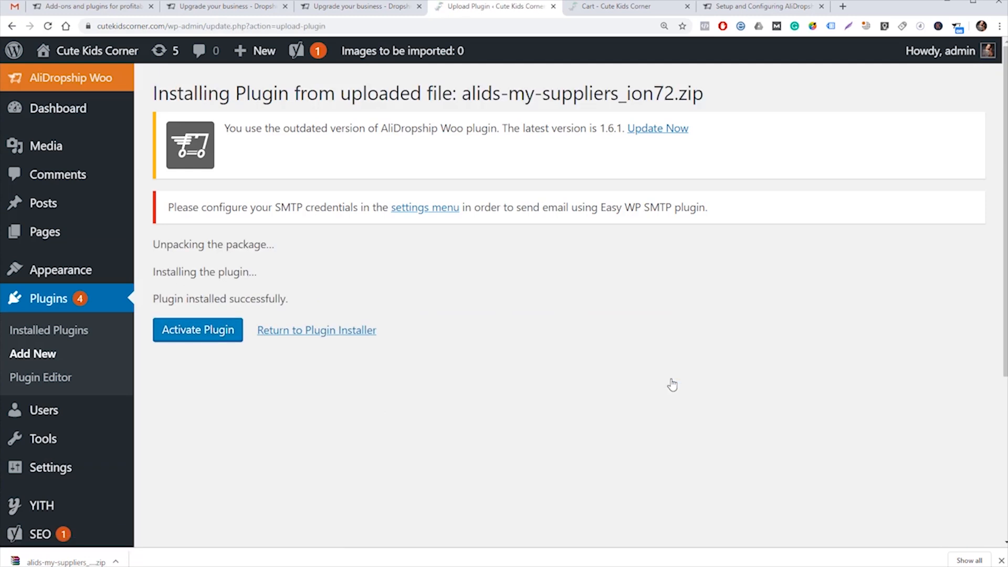
pyautogui.click(223, 332)
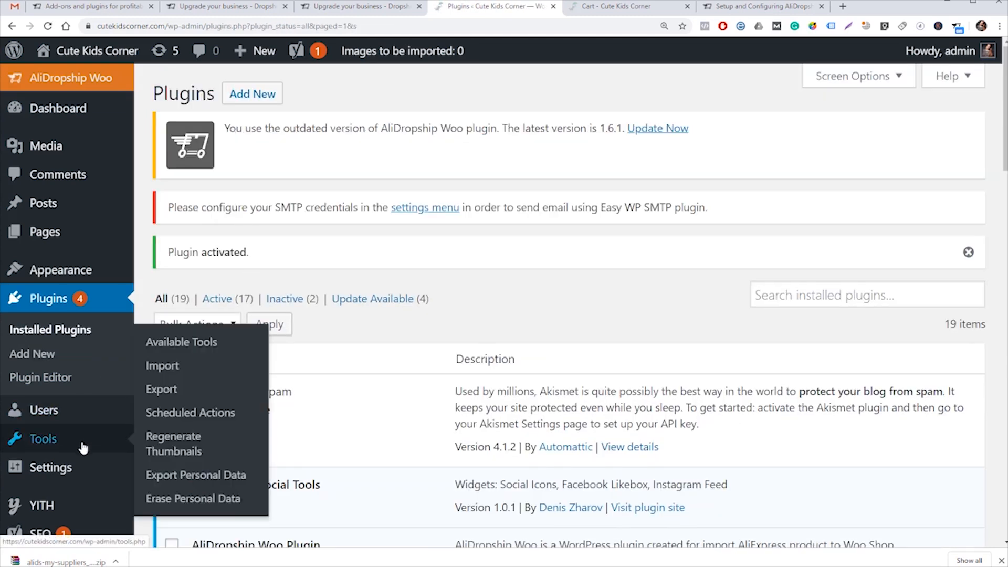
# Paste the licence key on the My Suppliers licence page and activate it.
pyautogui.scroll(-4, 81, 462)
pyautogui.moveTo(79, 406)
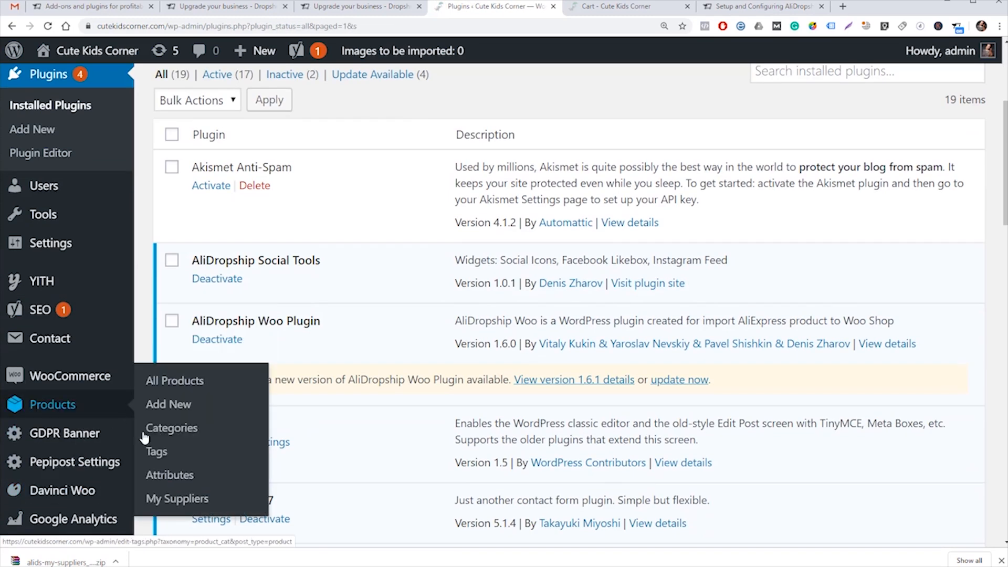
pyautogui.click(160, 497)
pyautogui.rightClick(175, 317)
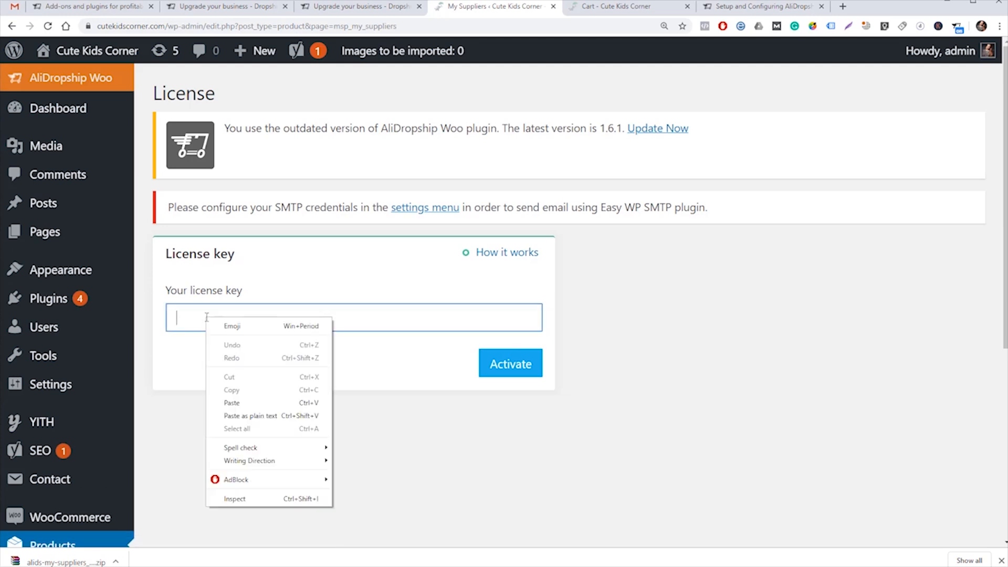
pyautogui.click(238, 397)
pyautogui.click(489, 365)
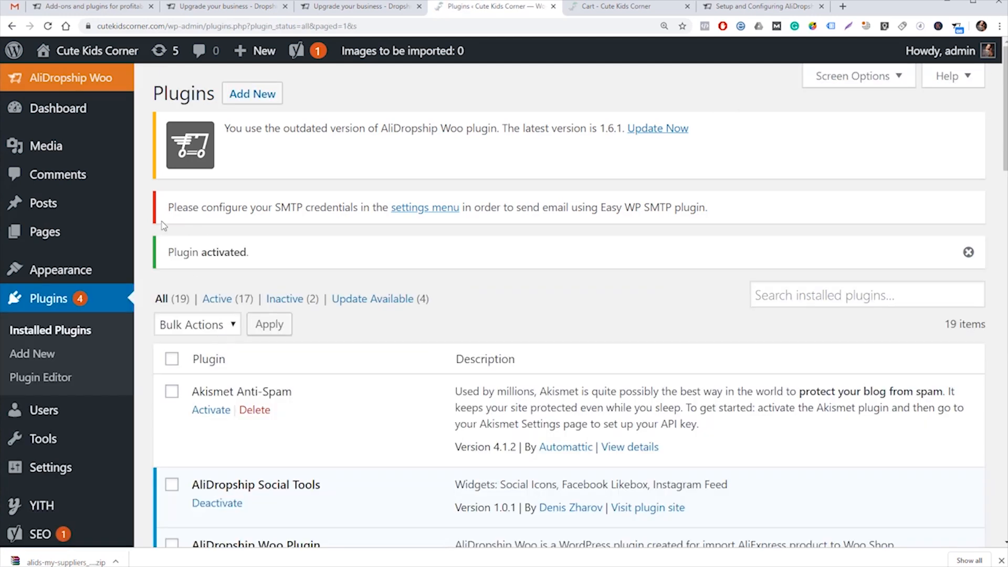
# Open the My Suppliers list and review the i story supplier's products.
pyautogui.moveTo(68, 407)
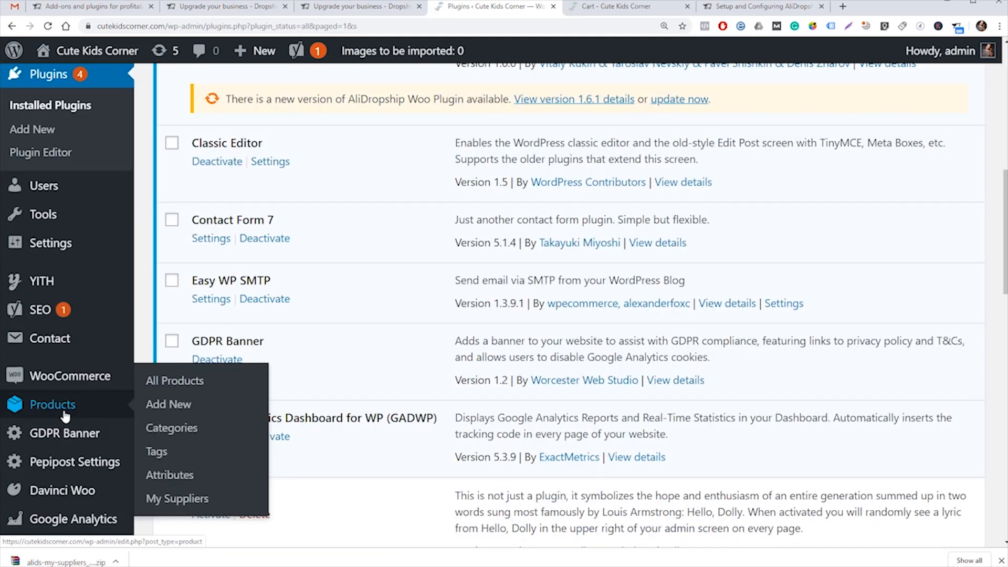
pyautogui.click(178, 499)
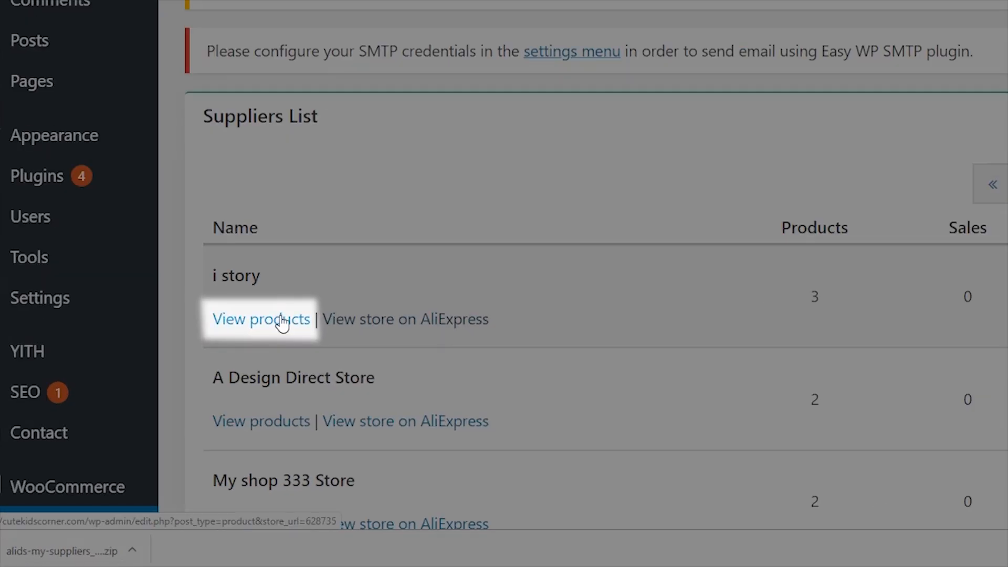
pyautogui.click(230, 399)
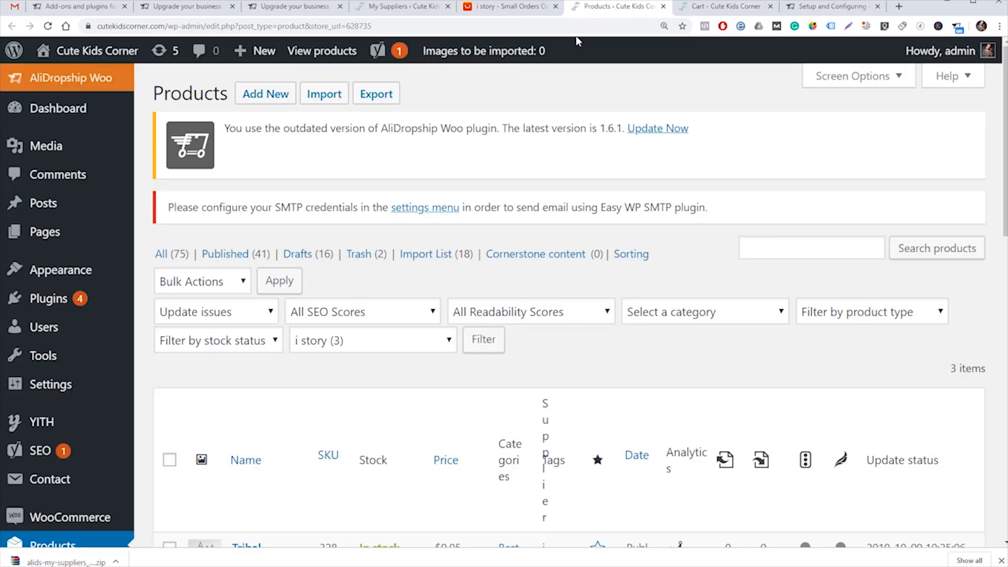
pyautogui.scroll(-10, 481, 274)
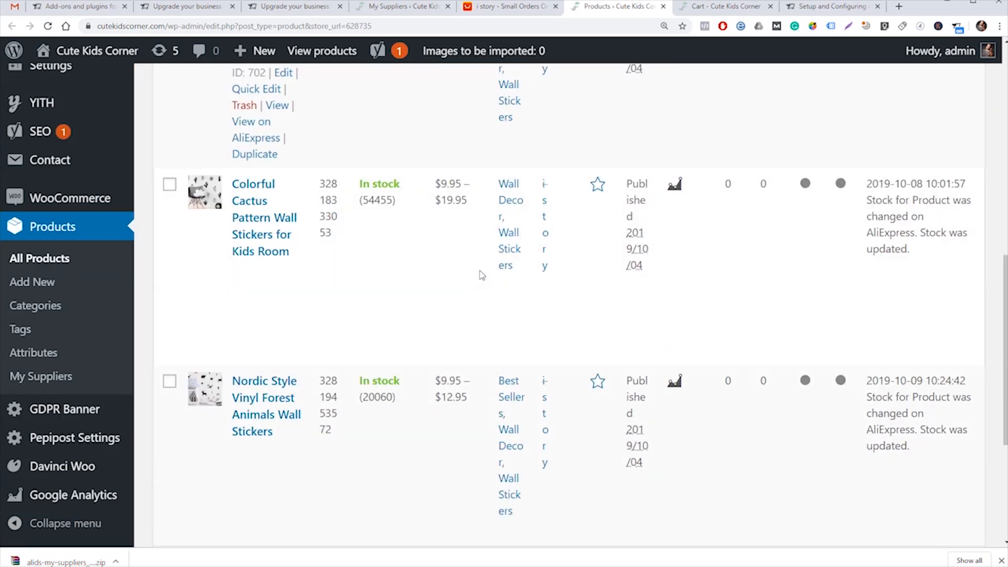
pyautogui.scroll(1, 480, 275)
pyautogui.scroll(4, 481, 275)
pyautogui.scroll(-5, 481, 275)
pyautogui.click(403, 7)
# Fetch i story's rating (96.9%) and compare it with its AliExpress store page.
pyautogui.rightClick(328, 398)
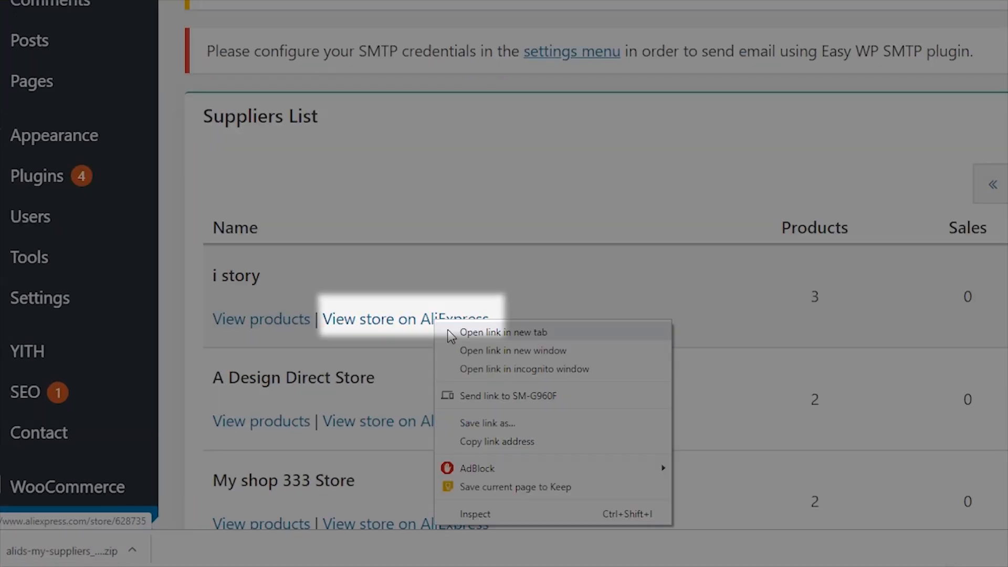
pyautogui.click(450, 332)
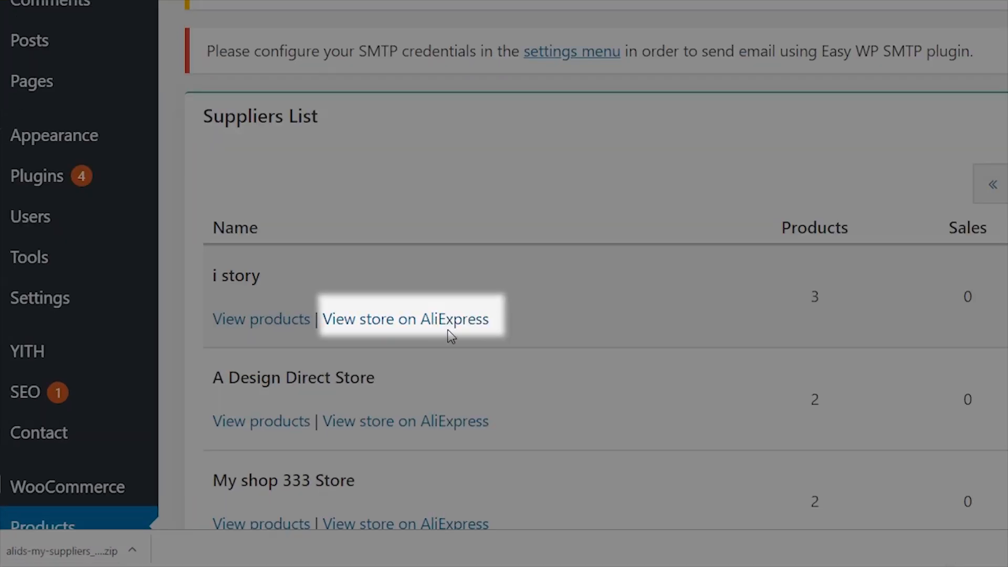
pyautogui.click(531, 8)
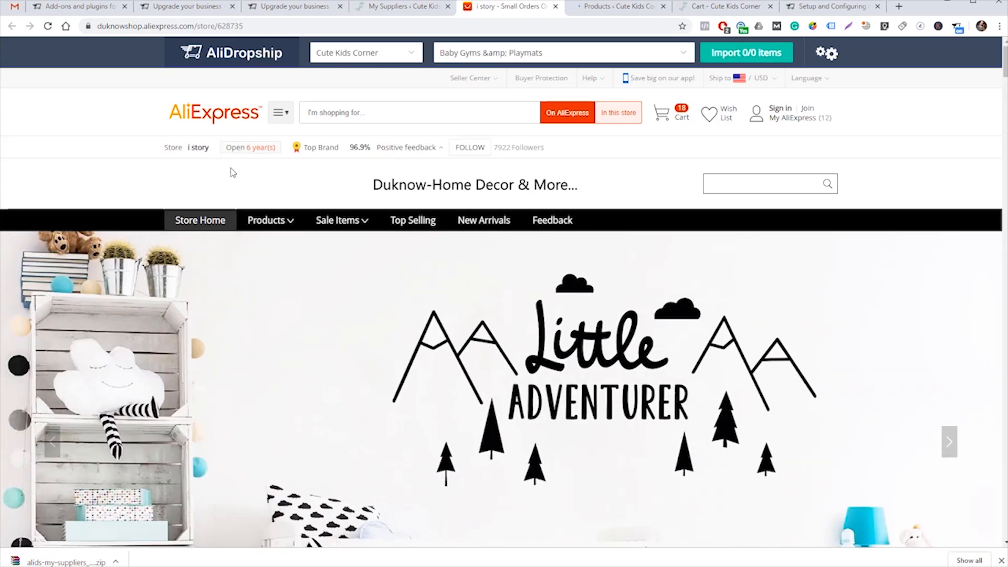
pyautogui.click(403, 7)
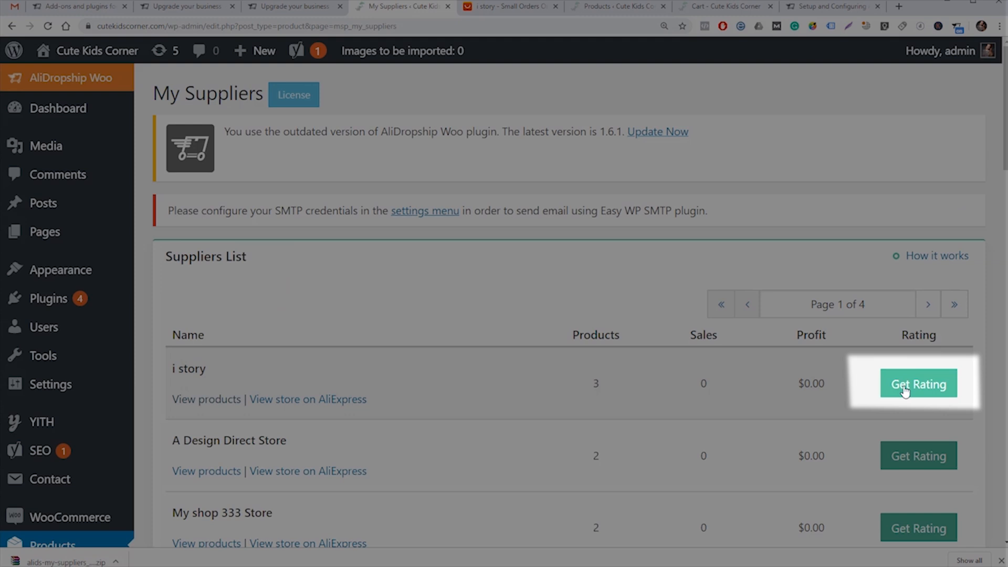
pyautogui.click(904, 391)
pyautogui.moveTo(904, 387); pyautogui.dragTo(926, 387)
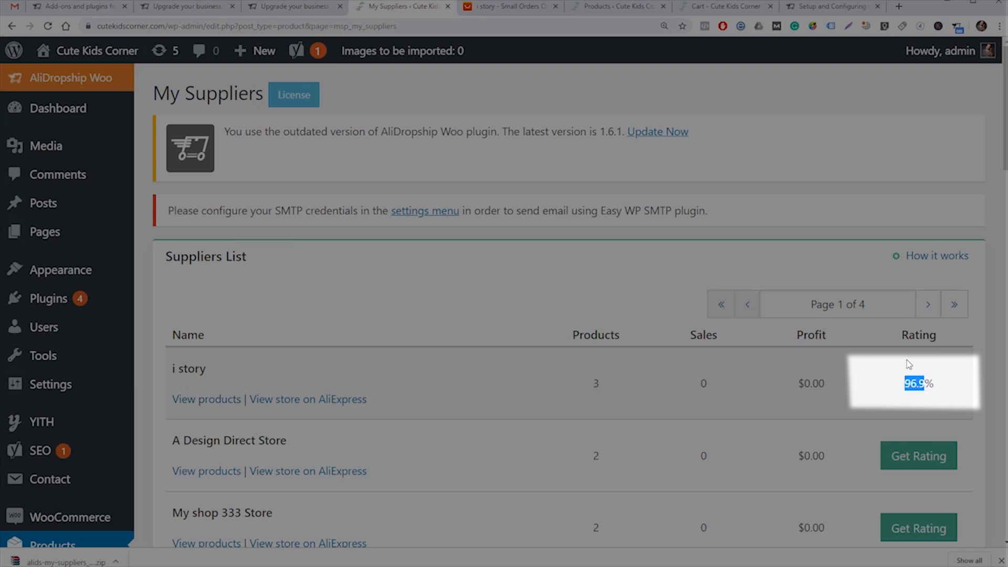
pyautogui.click(509, 9)
# Fetch ratings for all suppliers at once.
pyautogui.moveTo(361, 149)
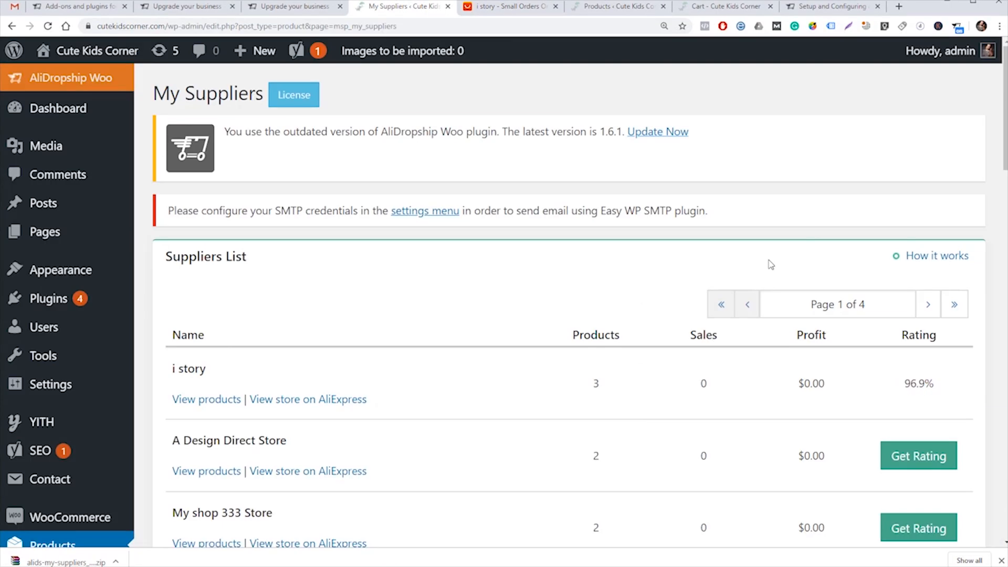
pyautogui.scroll(-15, 771, 264)
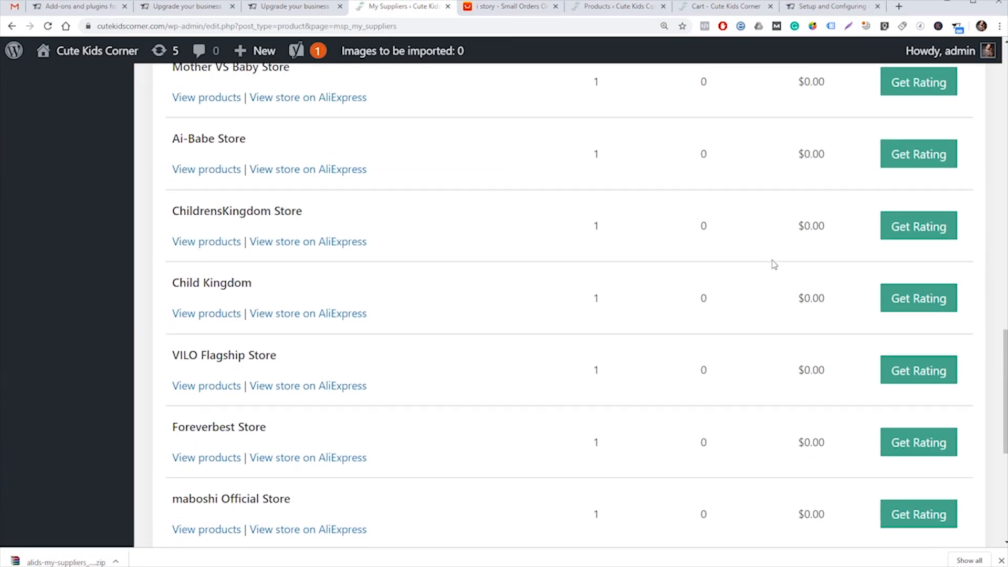
pyautogui.click(821, 449)
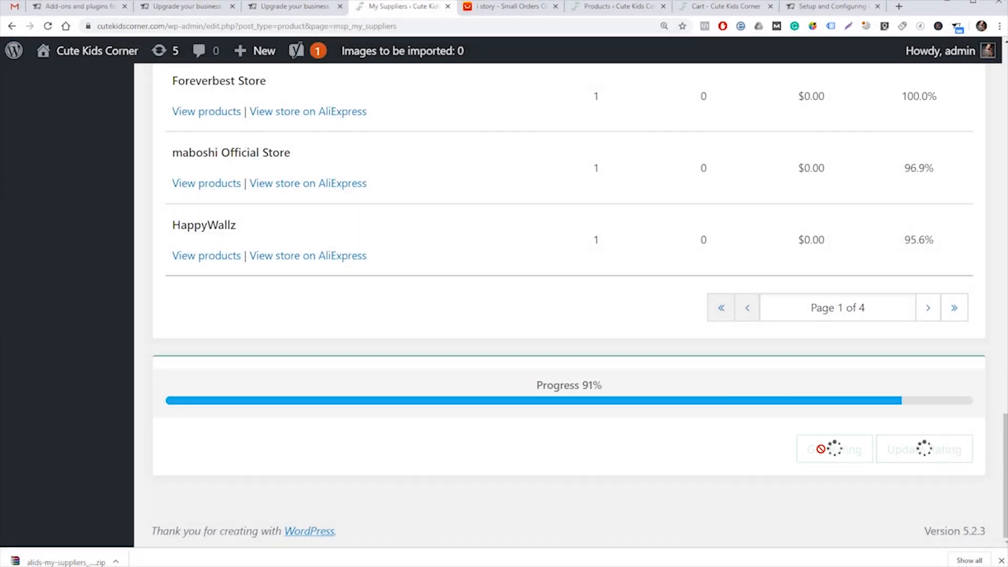
pyautogui.scroll(15, 972, 332)
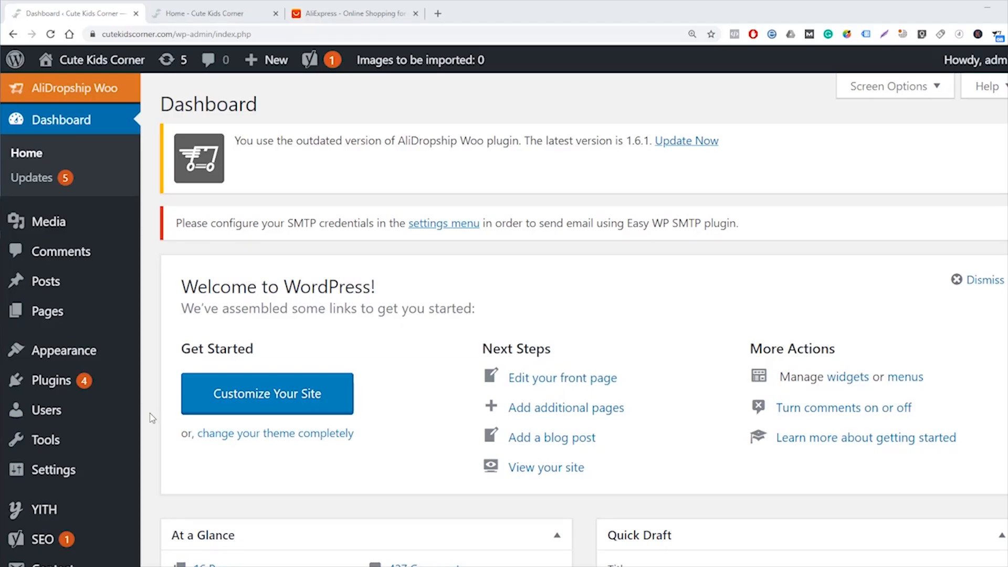
# In WooCommerce Payments, disable PayPal, enable Cash on delivery, and save the settings.
pyautogui.scroll(-3, 141, 417)
pyautogui.moveTo(110, 435)
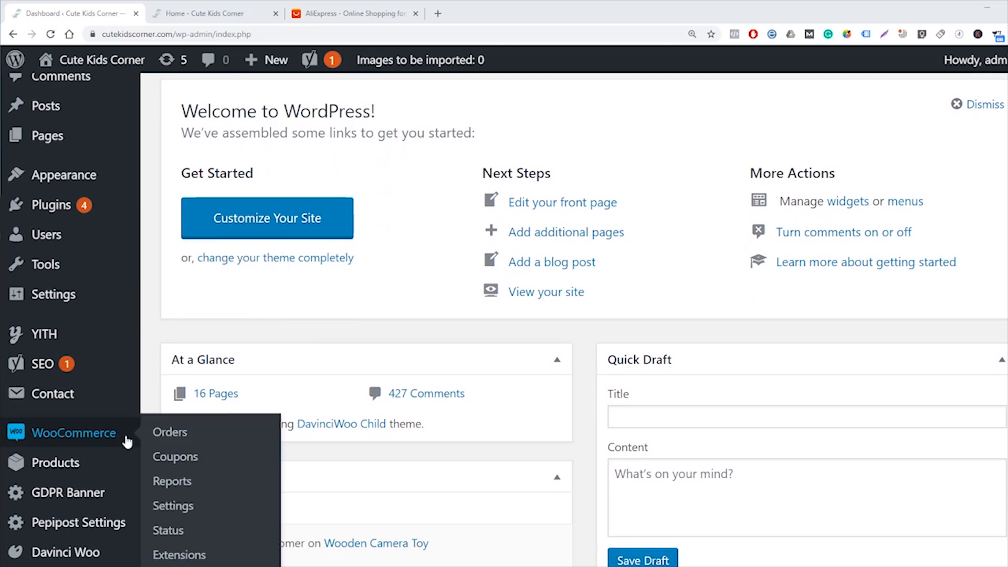
pyautogui.click(167, 507)
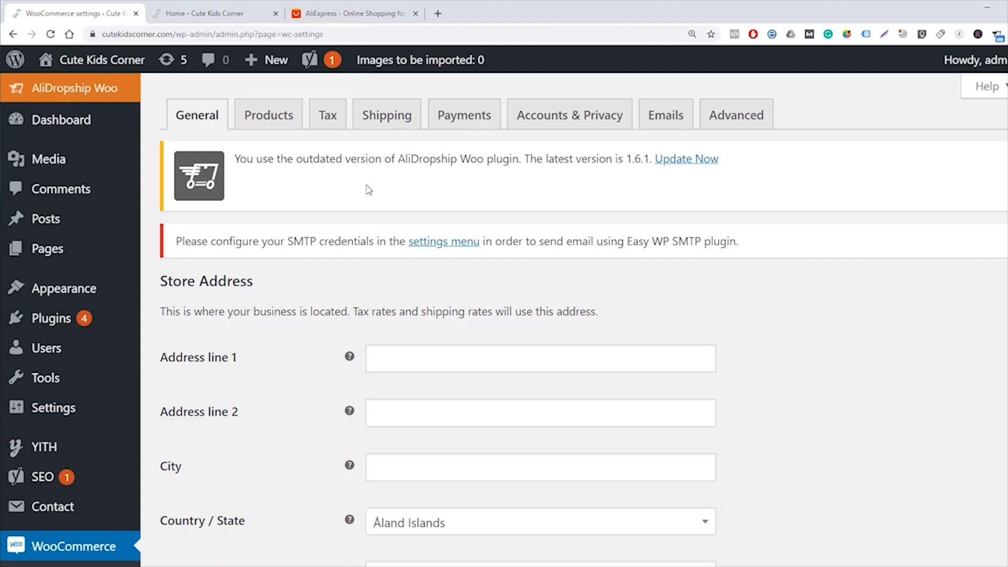
pyautogui.click(437, 125)
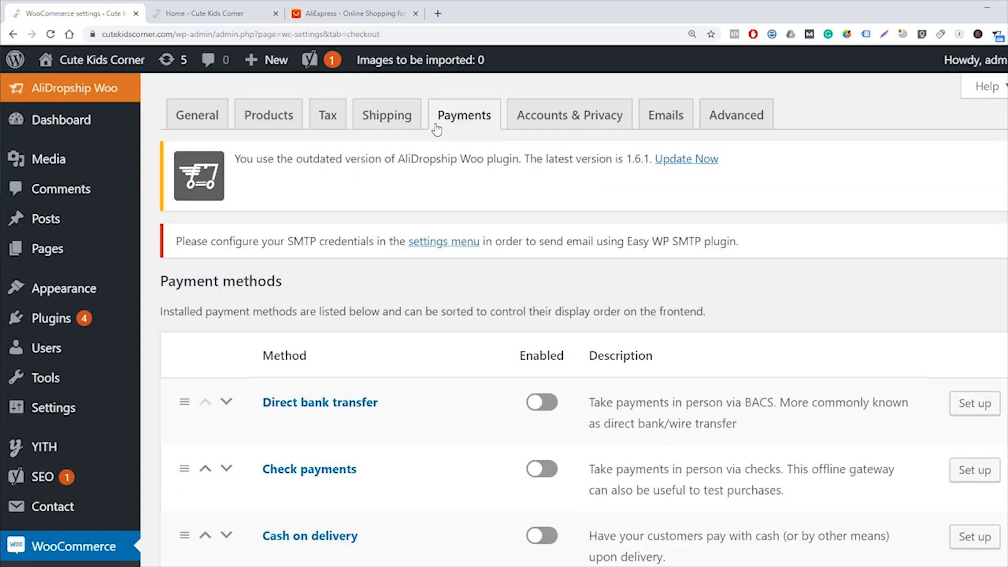
pyautogui.scroll(-2, 416, 441)
pyautogui.click(536, 492)
pyautogui.click(547, 415)
pyautogui.click(205, 561)
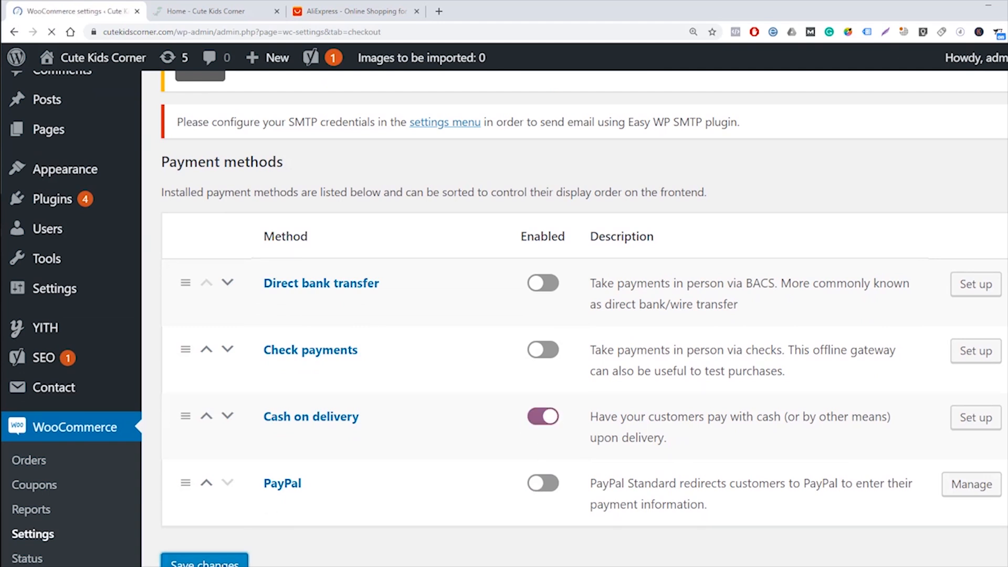
pyautogui.click(205, 11)
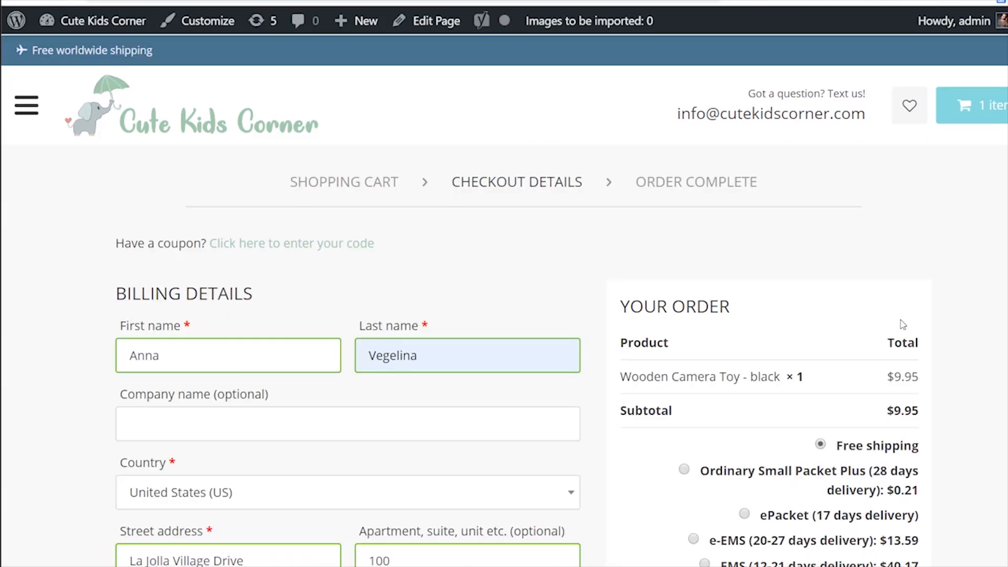
# Place the Wooden Camera Toy order with cash on delivery and review the $9.95 order details.
pyautogui.scroll(-10, 944, 348)
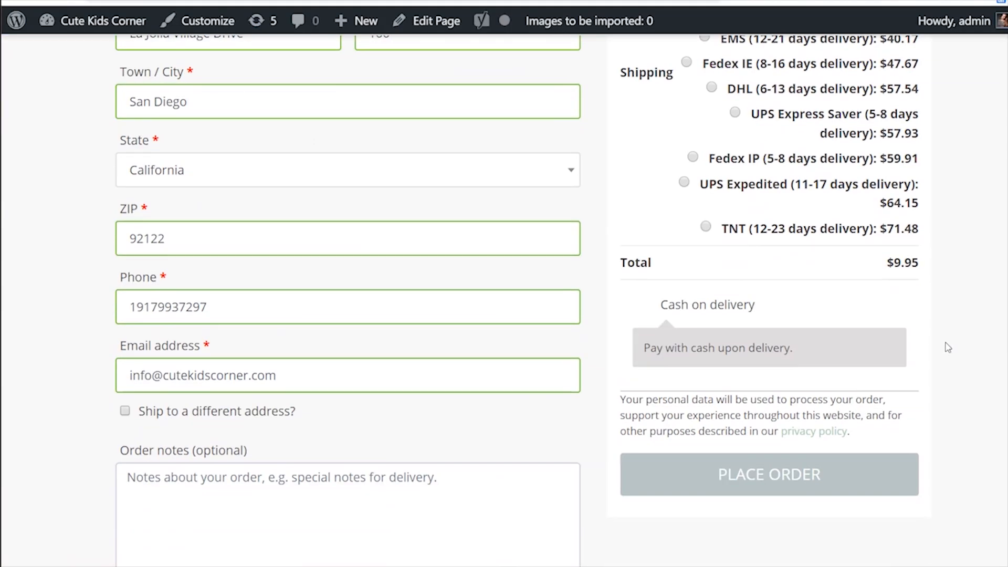
pyautogui.click(770, 425)
pyautogui.scroll(-7, 771, 409)
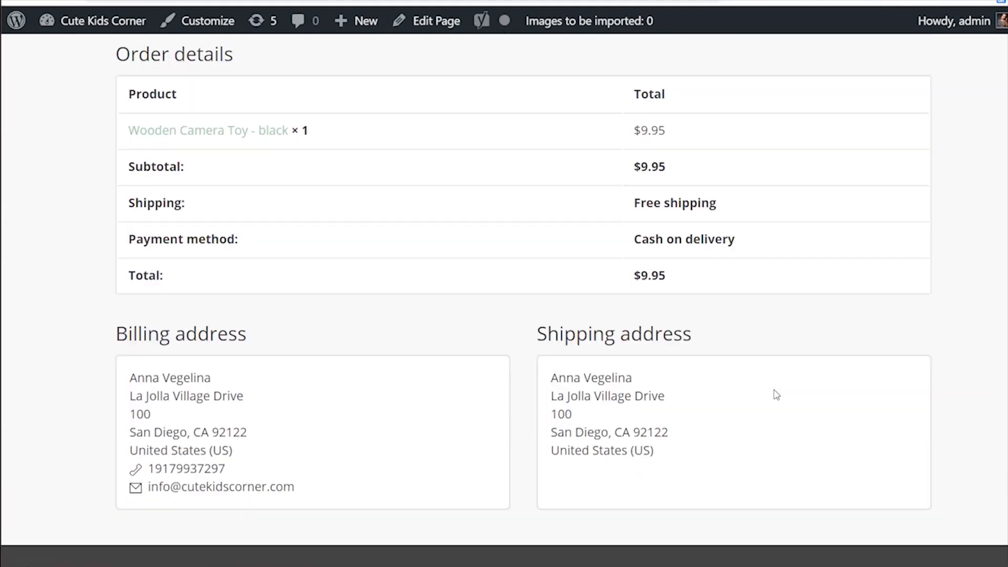
pyautogui.scroll(-2, 776, 395)
pyautogui.scroll(8, 776, 394)
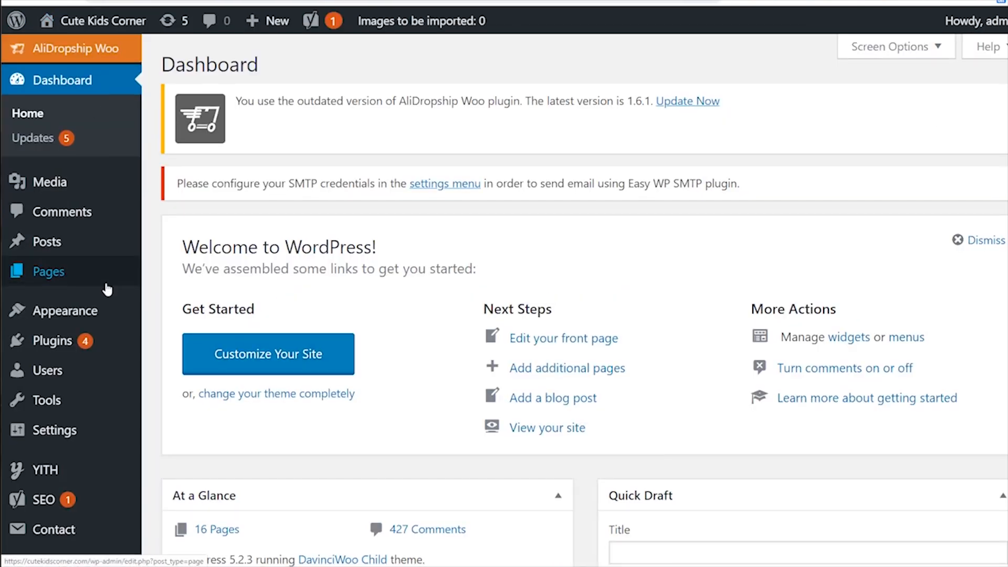
# Open the new test order from WooCommerce Orders and start Place order automatically.
pyautogui.scroll(-5, 106, 326)
pyautogui.click(173, 366)
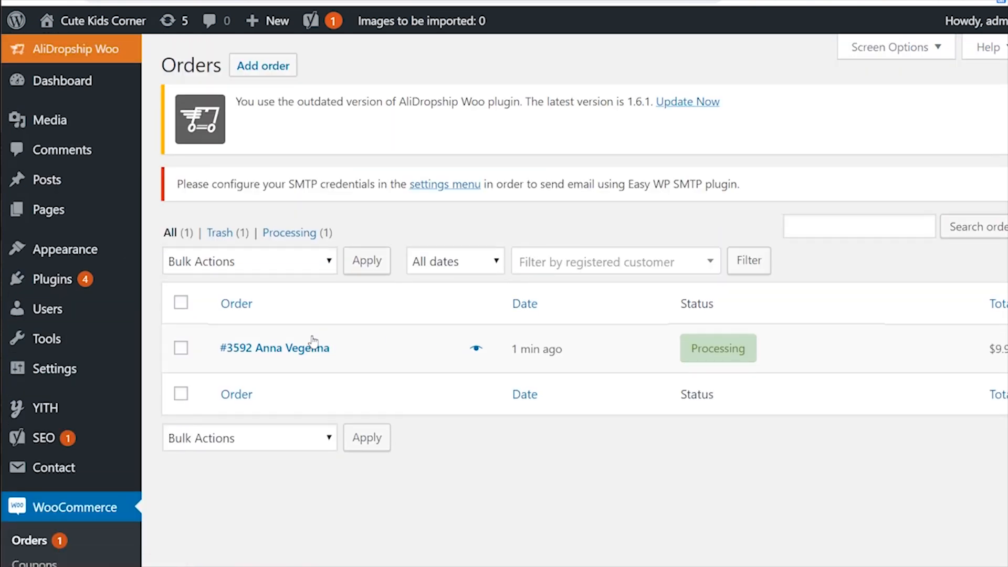
pyautogui.click(304, 354)
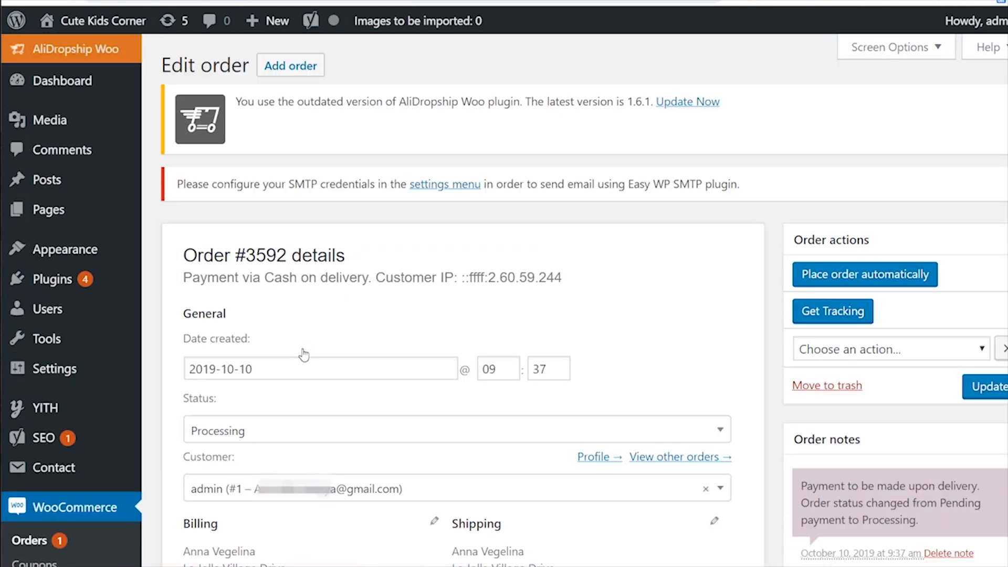
pyautogui.click(837, 274)
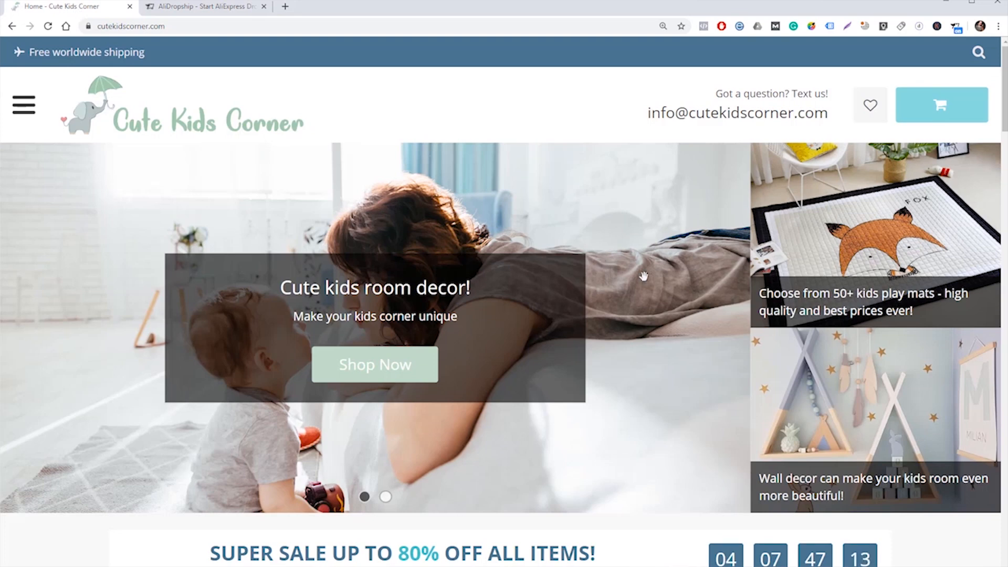
pyautogui.scroll(-15, 643, 276)
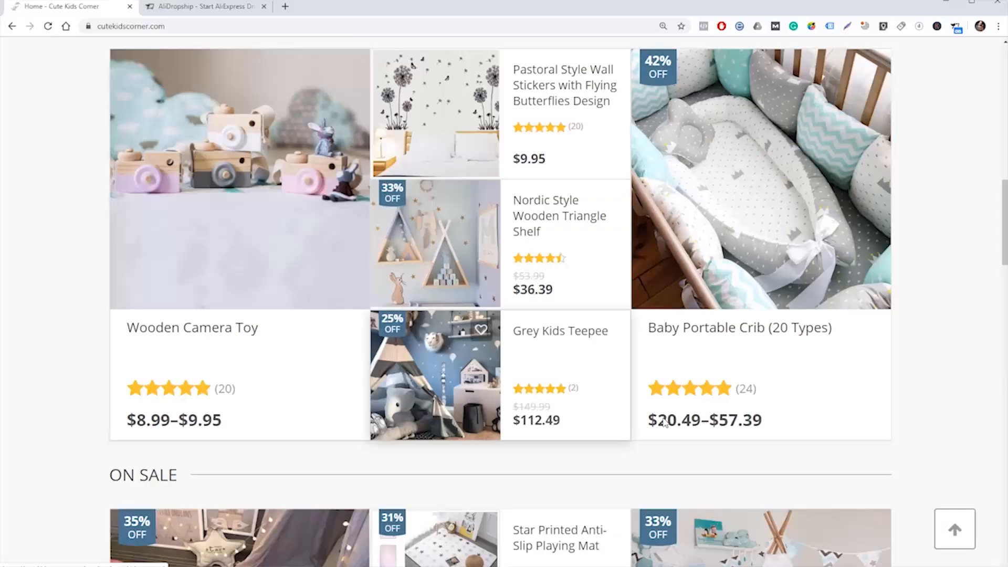
# Browse the Storage Holders & Racks category from the category menu.
pyautogui.scroll(-20, 691, 423)
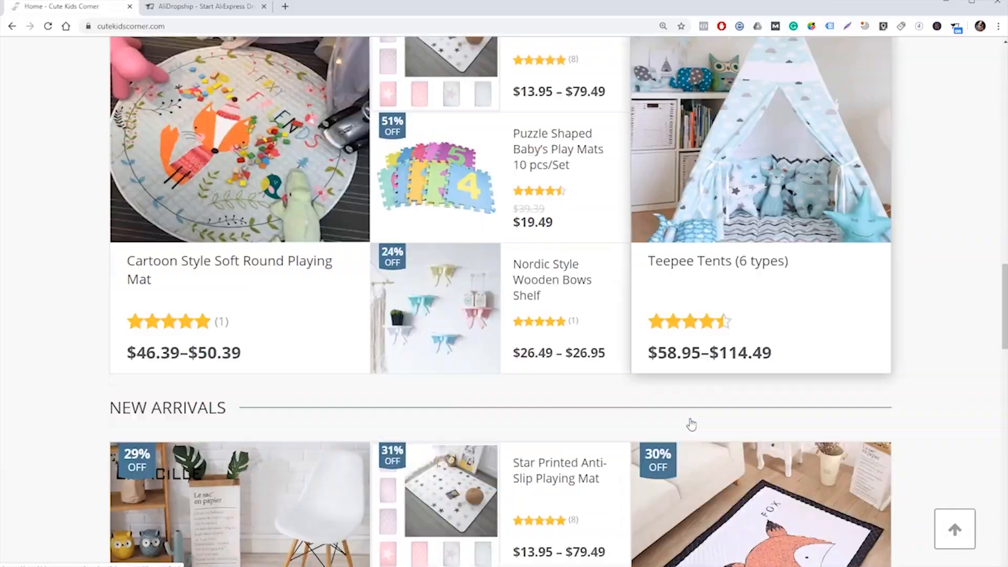
pyautogui.scroll(20, 692, 424)
pyautogui.scroll(10, 692, 424)
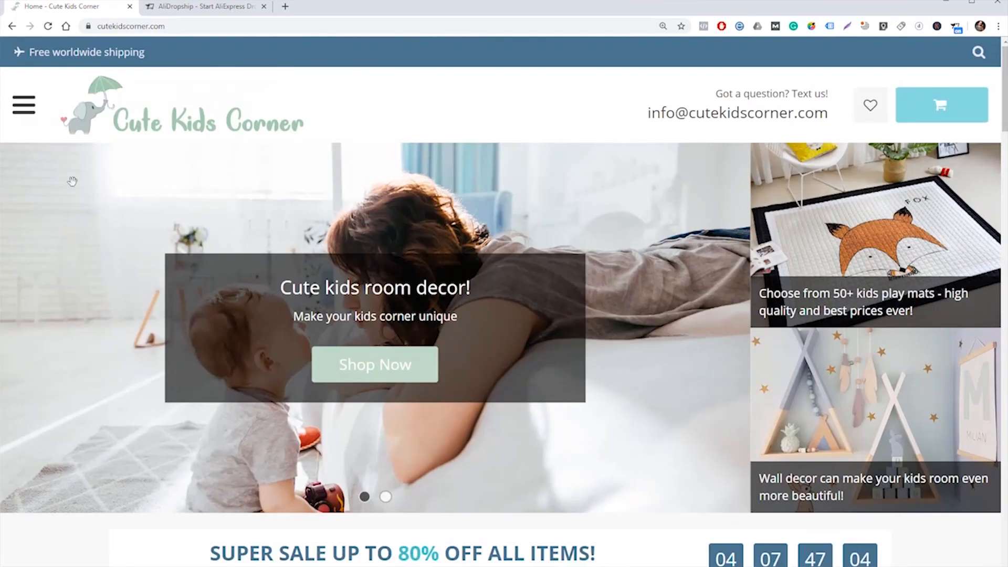
pyautogui.click(24, 102)
pyautogui.click(46, 239)
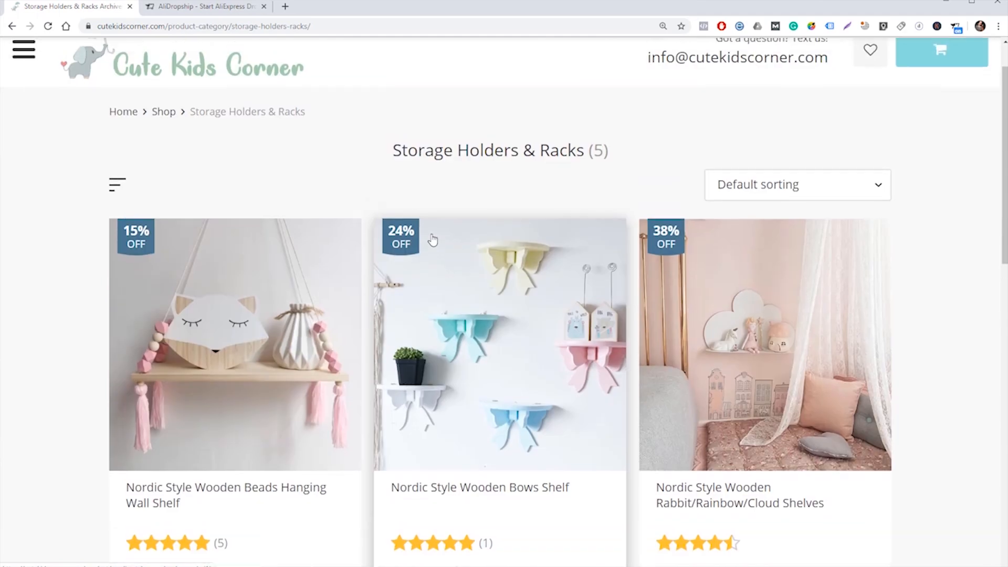
# Go to the full Shop listing and scroll through the teepees, play mats and wall decor.
pyautogui.scroll(2, 166, 171)
pyautogui.click(165, 167)
pyautogui.scroll(-10, 507, 210)
pyautogui.scroll(-10, 507, 210)
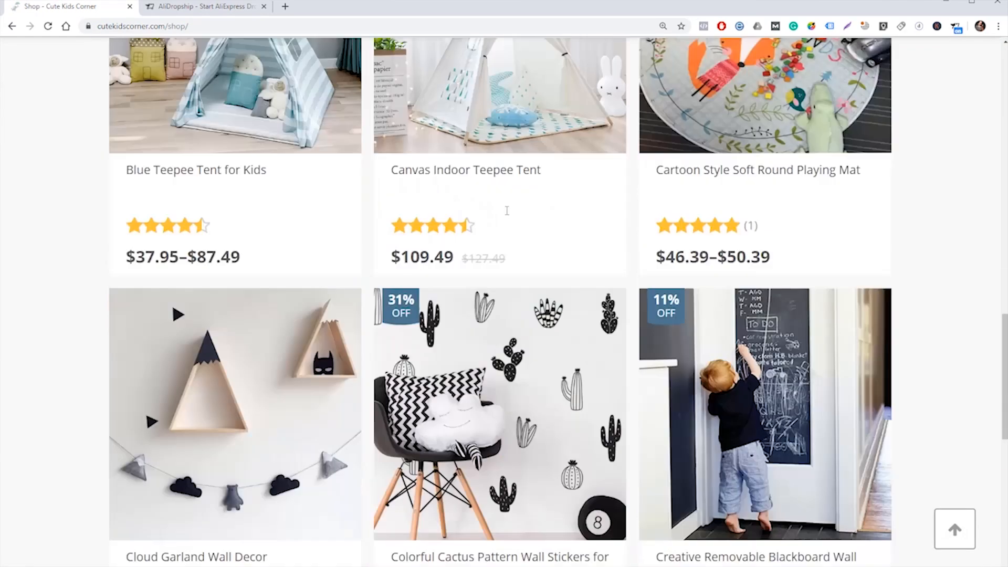